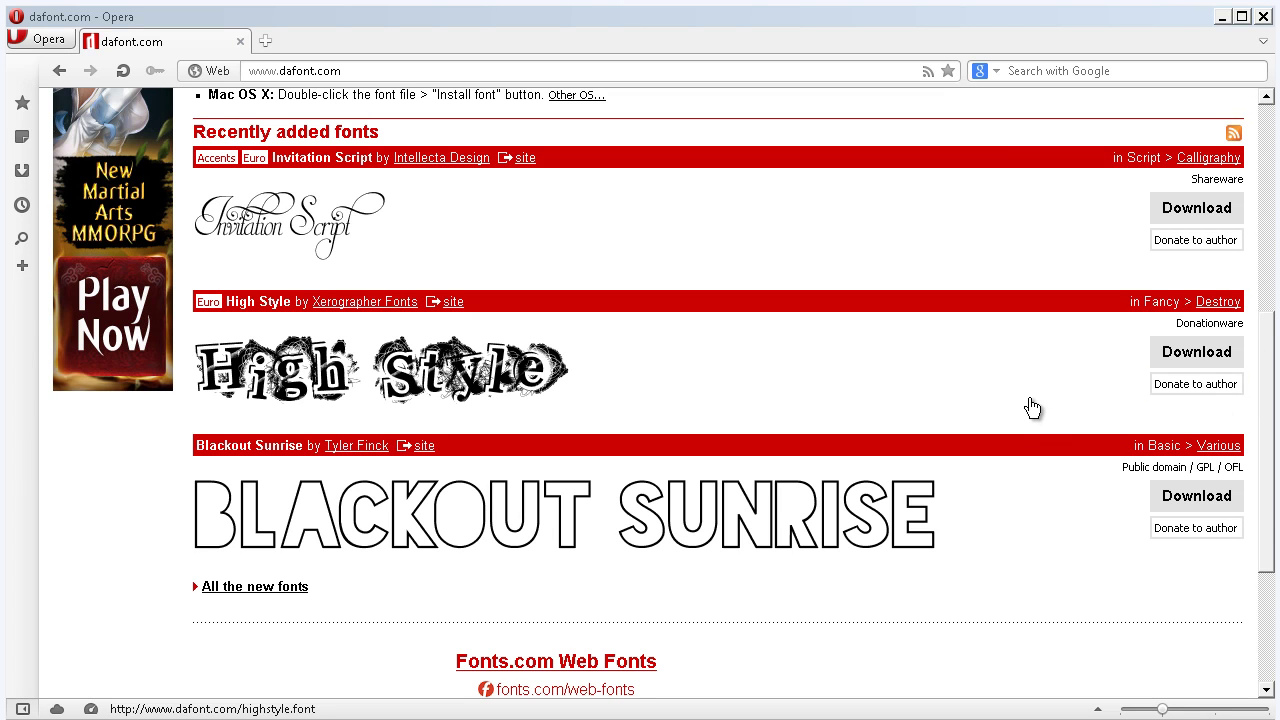
- Browse dafont.com and open the Basic > Various font category
left_click_drag(1266, 508, 1243, 300)
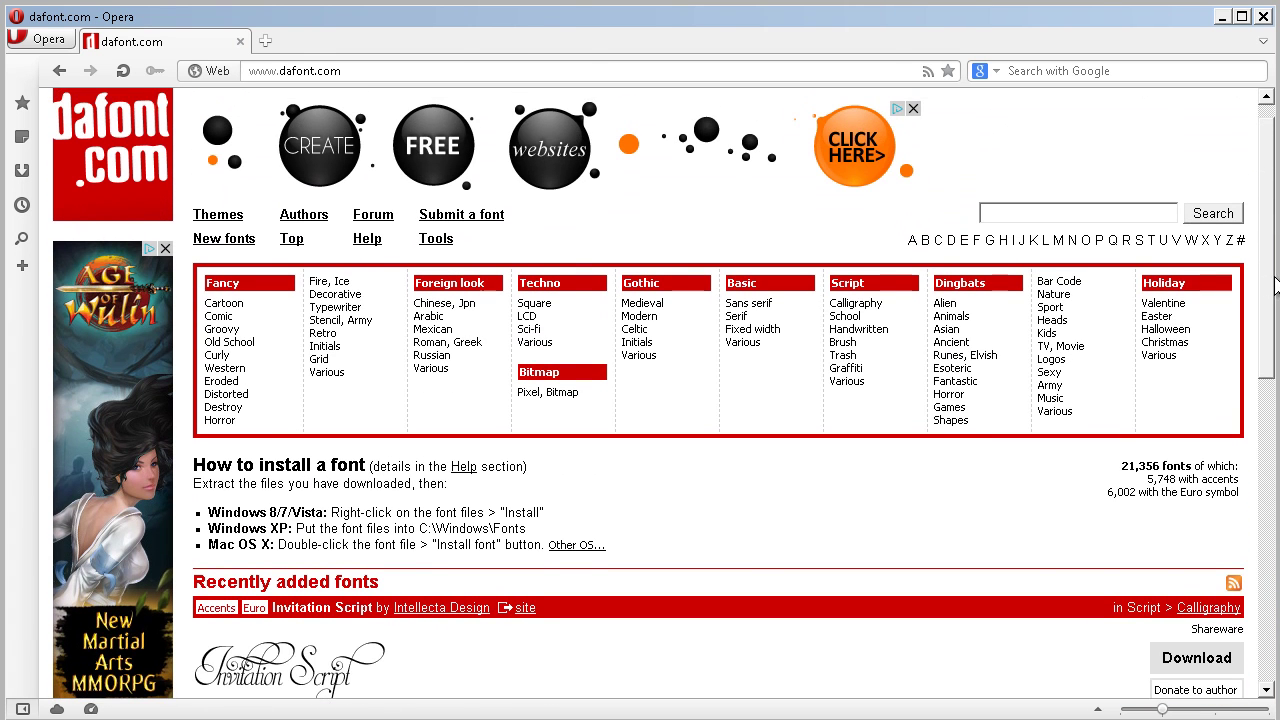
left_click_drag(1275, 283, 1143, 266)
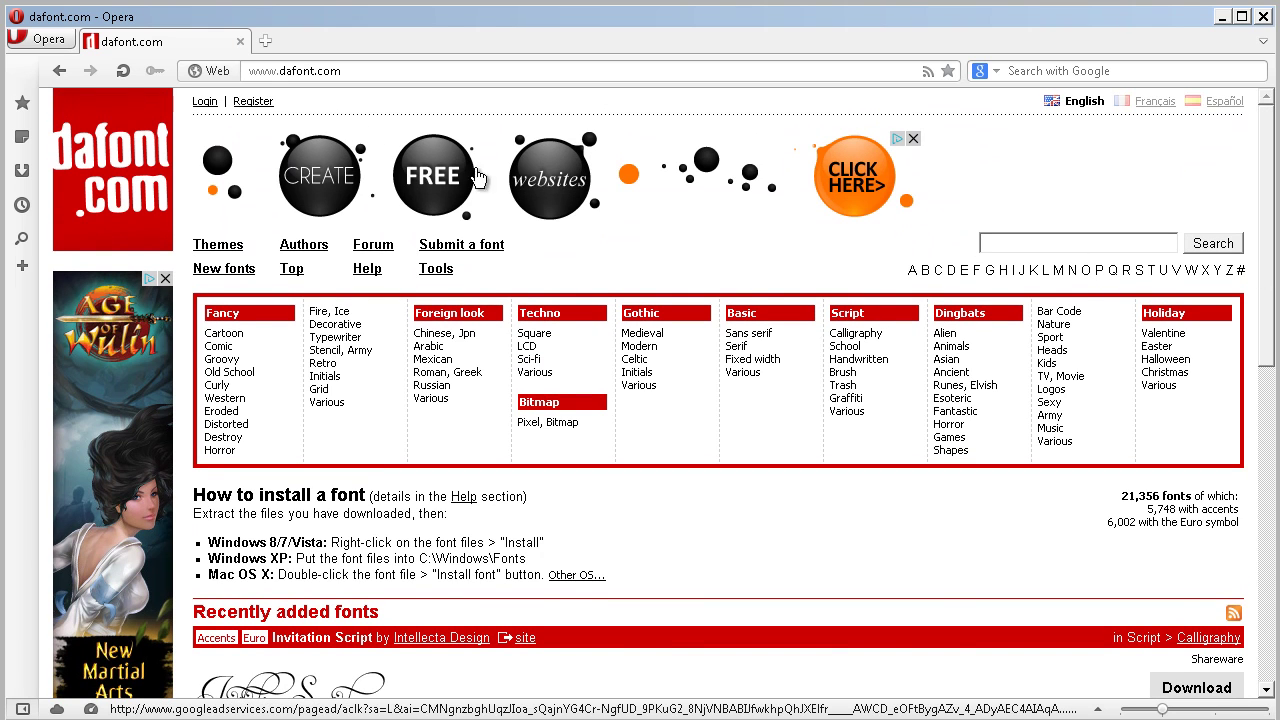
scroll(490, 220, "down", 3)
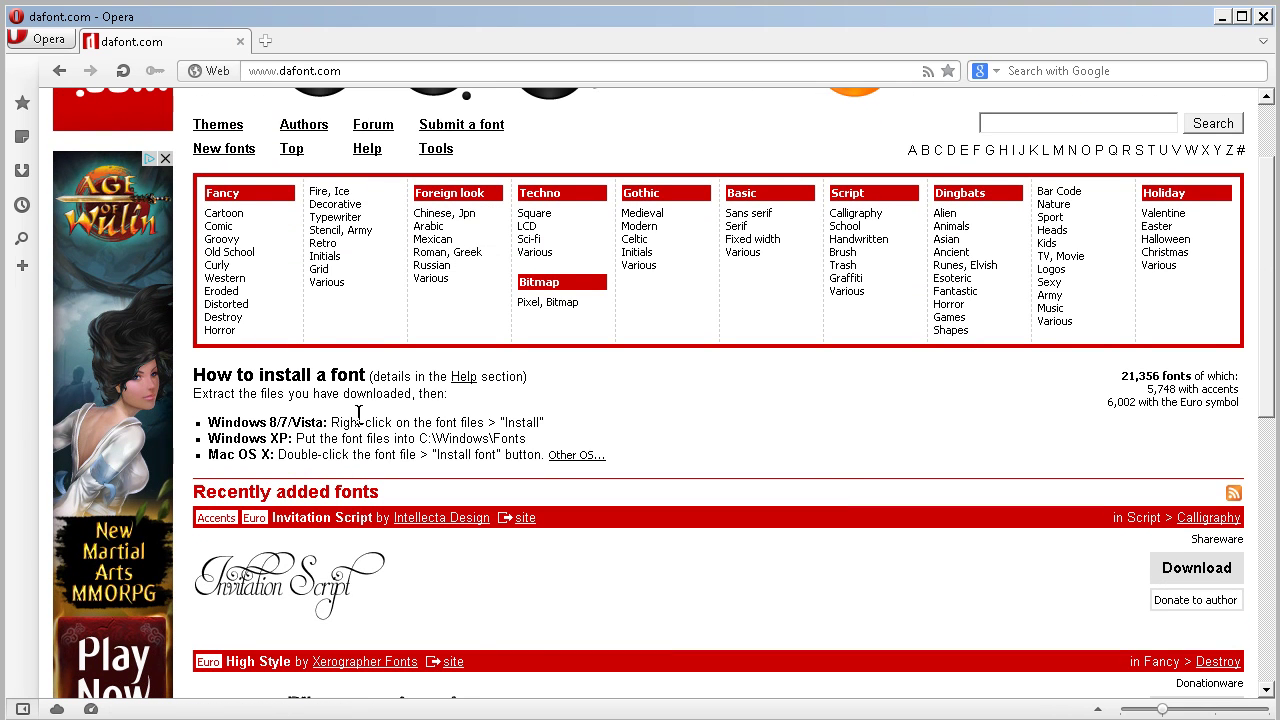
scroll(886, 366, "down", 3)
scroll(1037, 291, "up", 3)
scroll(874, 314, "up", 2)
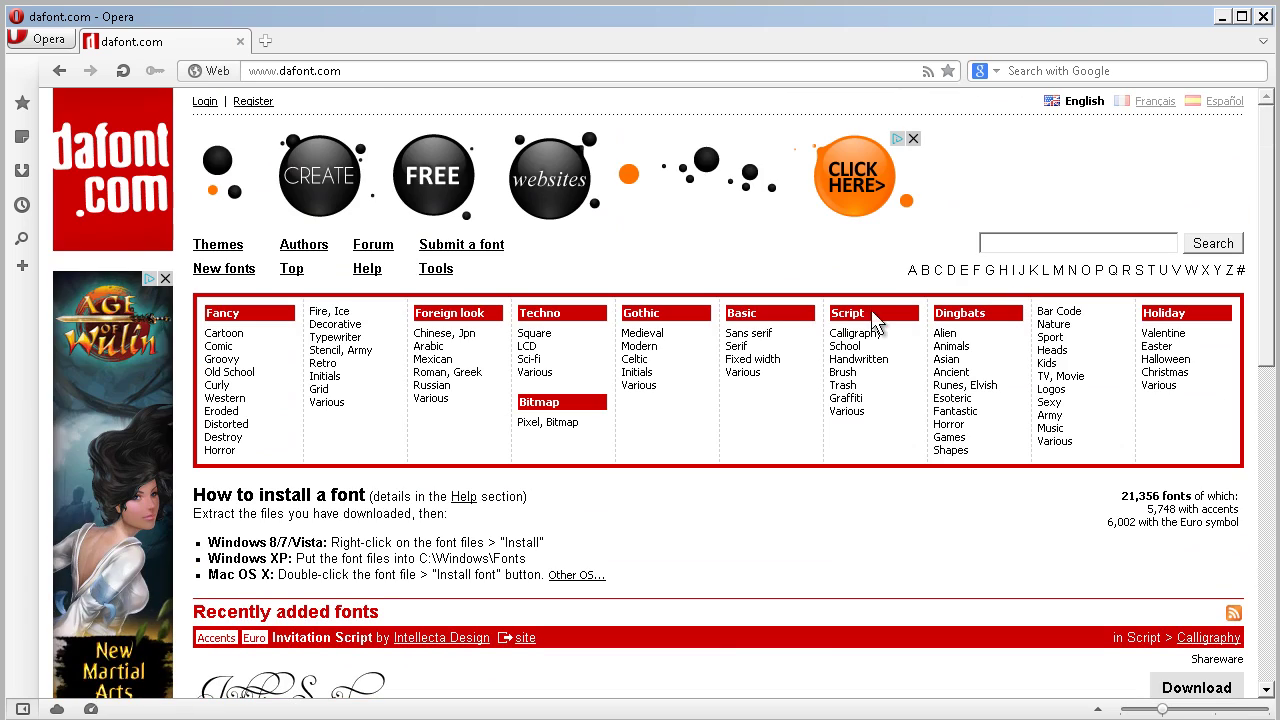
left_click(377, 71)
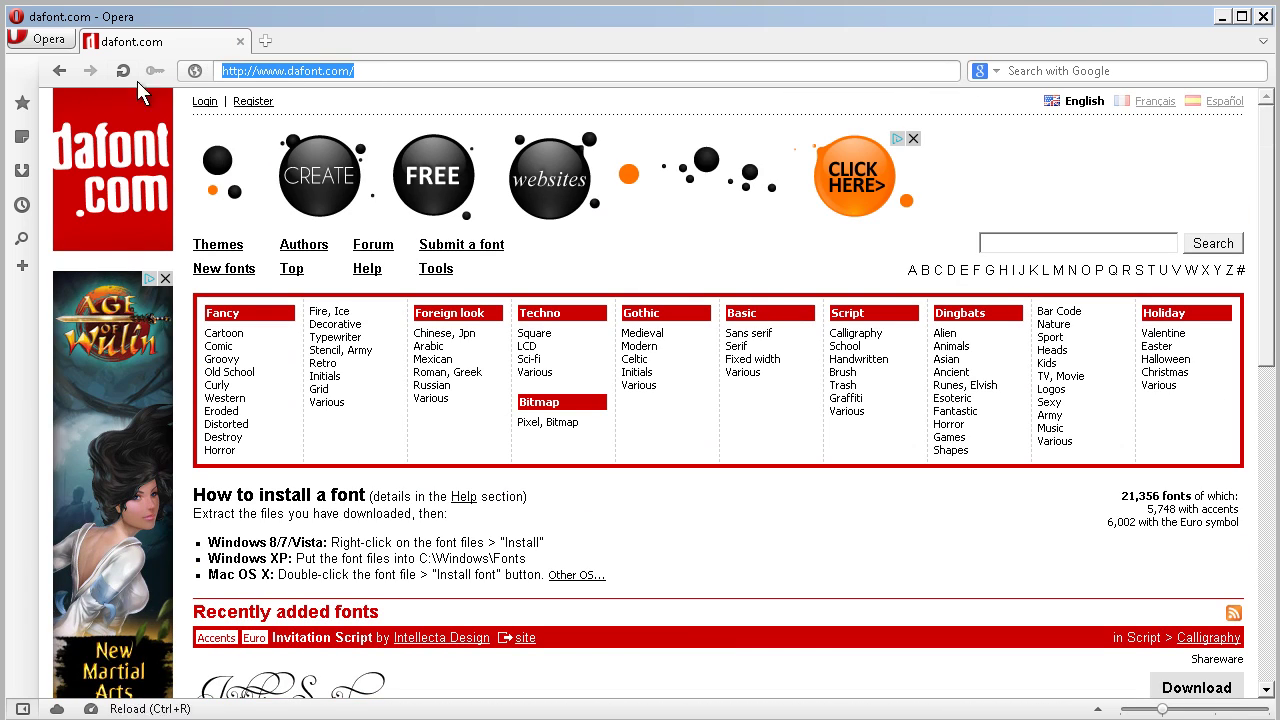
left_click(393, 67)
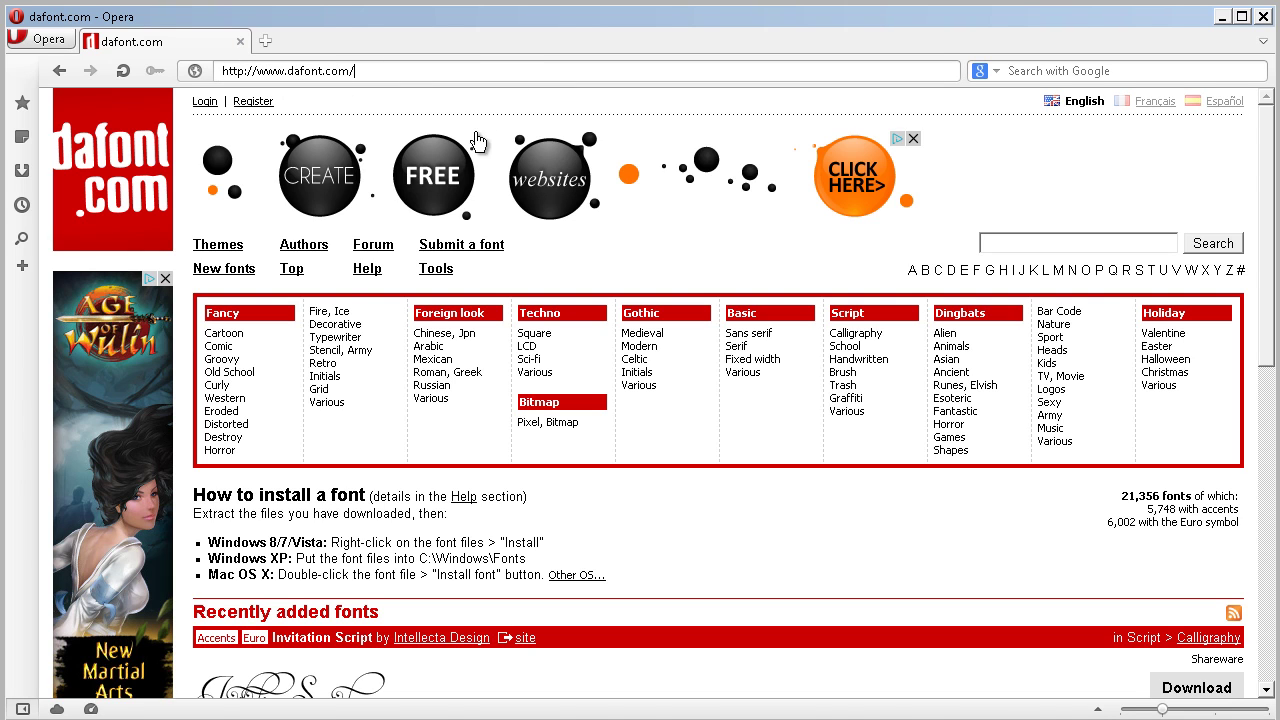
scroll(341, 318, "down", 3)
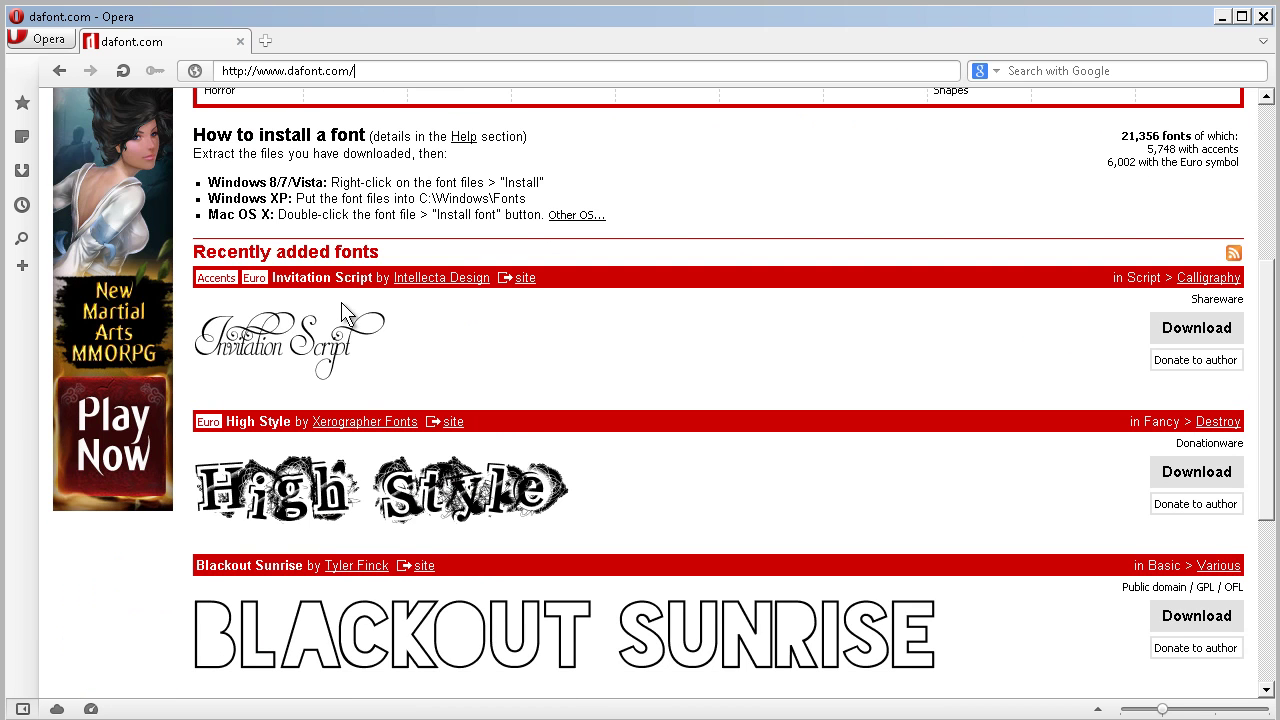
scroll(343, 313, "down", 2)
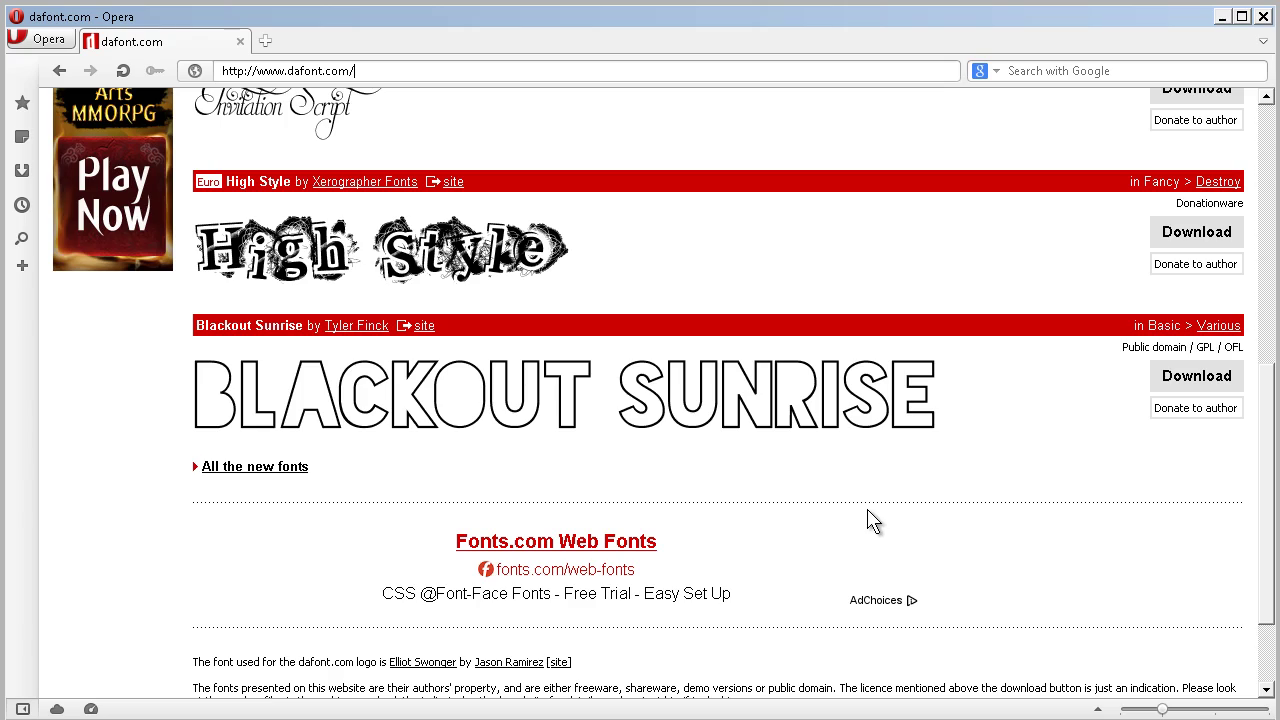
scroll(868, 517, "up", 3)
scroll(823, 480, "up", 2)
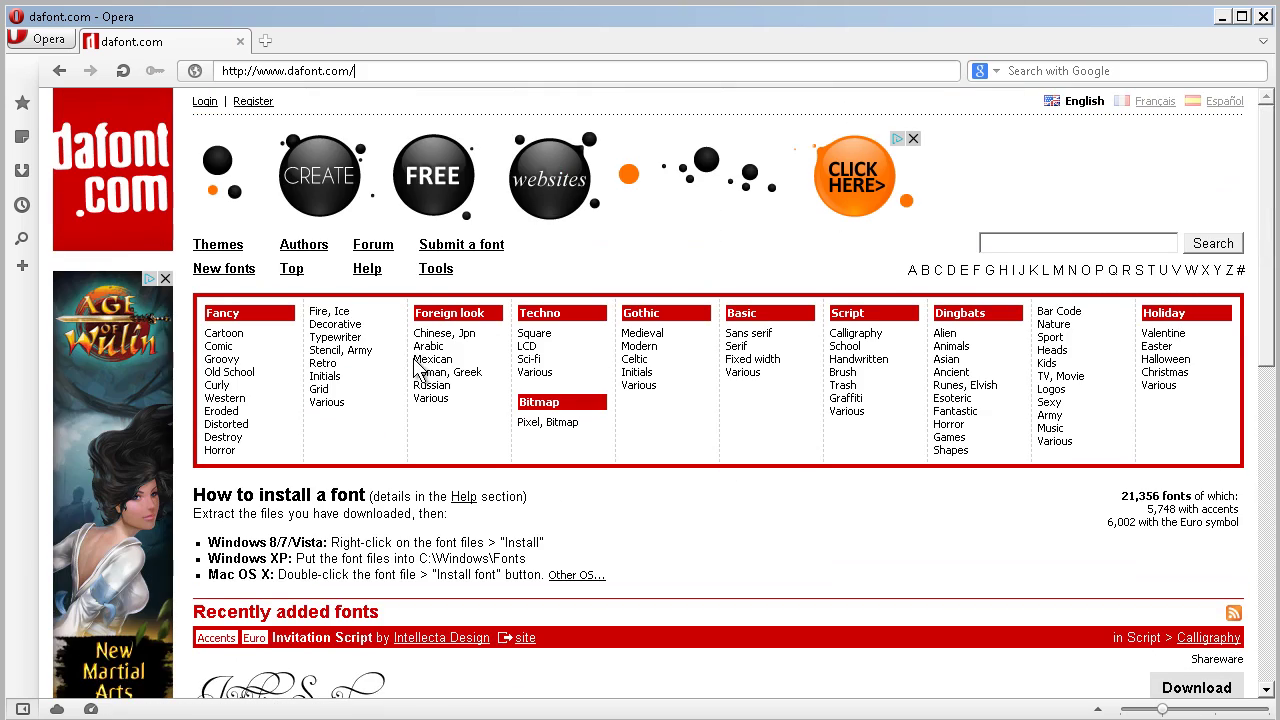
scroll(429, 366, "down", 5)
scroll(420, 368, "up", 3)
scroll(420, 366, "up", 1)
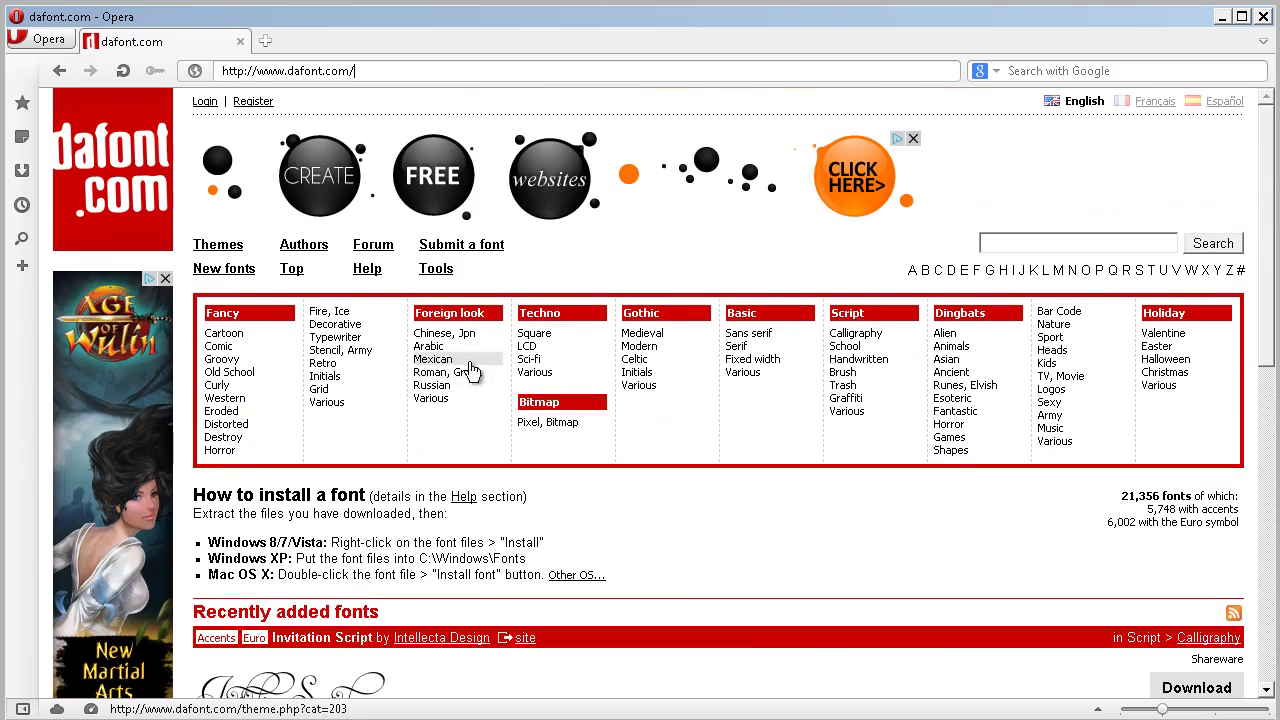
scroll(500, 365, "down", 15)
scroll(450, 290, "up", 2)
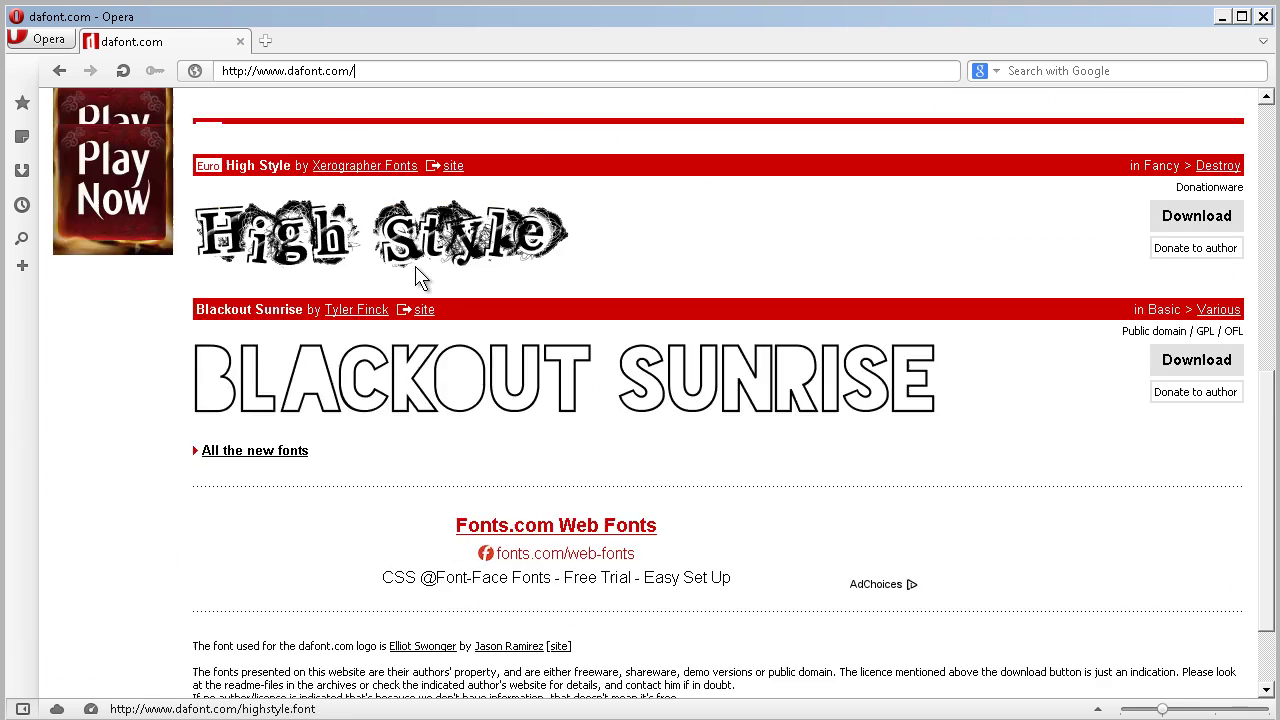
scroll(360, 265, "up", 10)
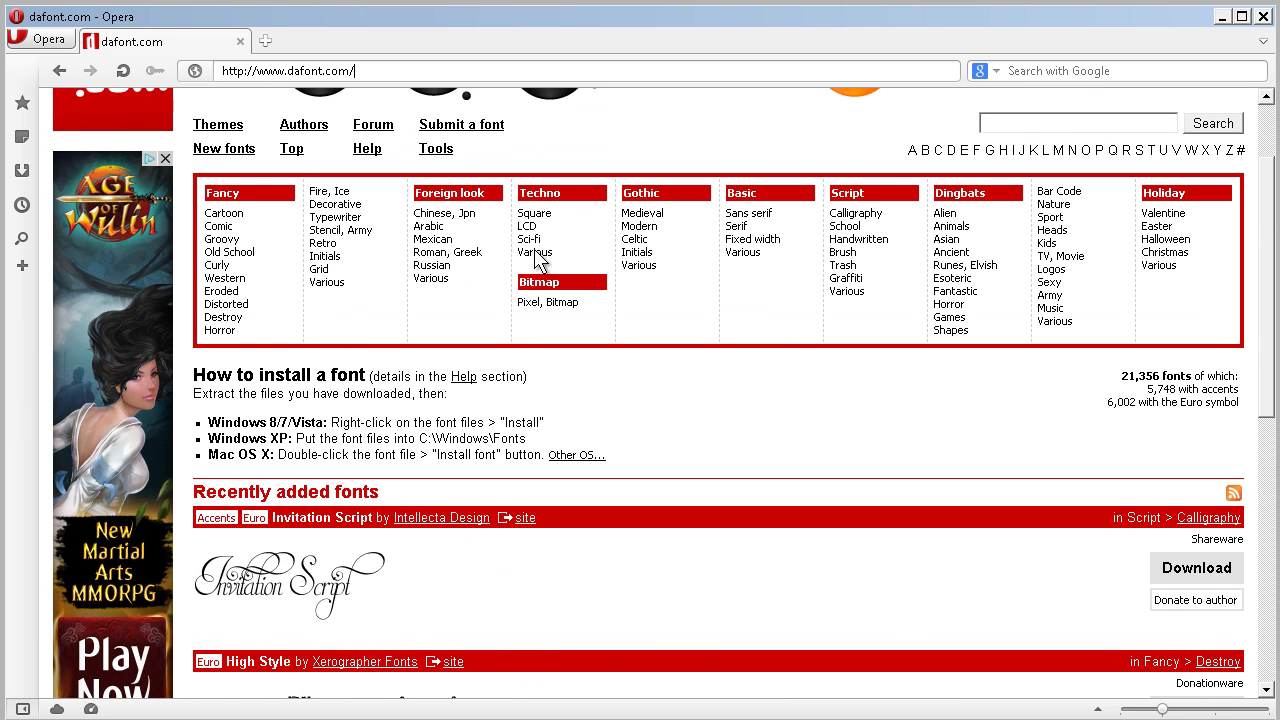
left_click(744, 253)
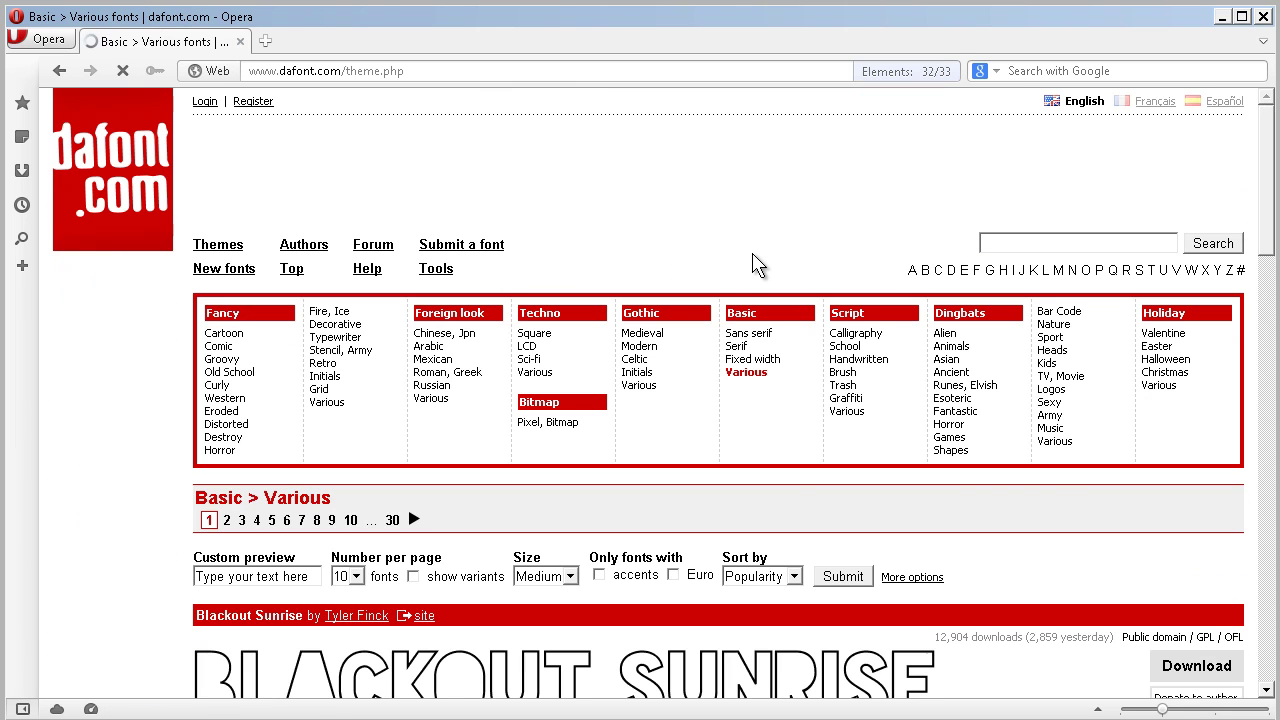
- Scroll the Basic > Various listing and go to page 2
scroll(550, 282, "down", 4)
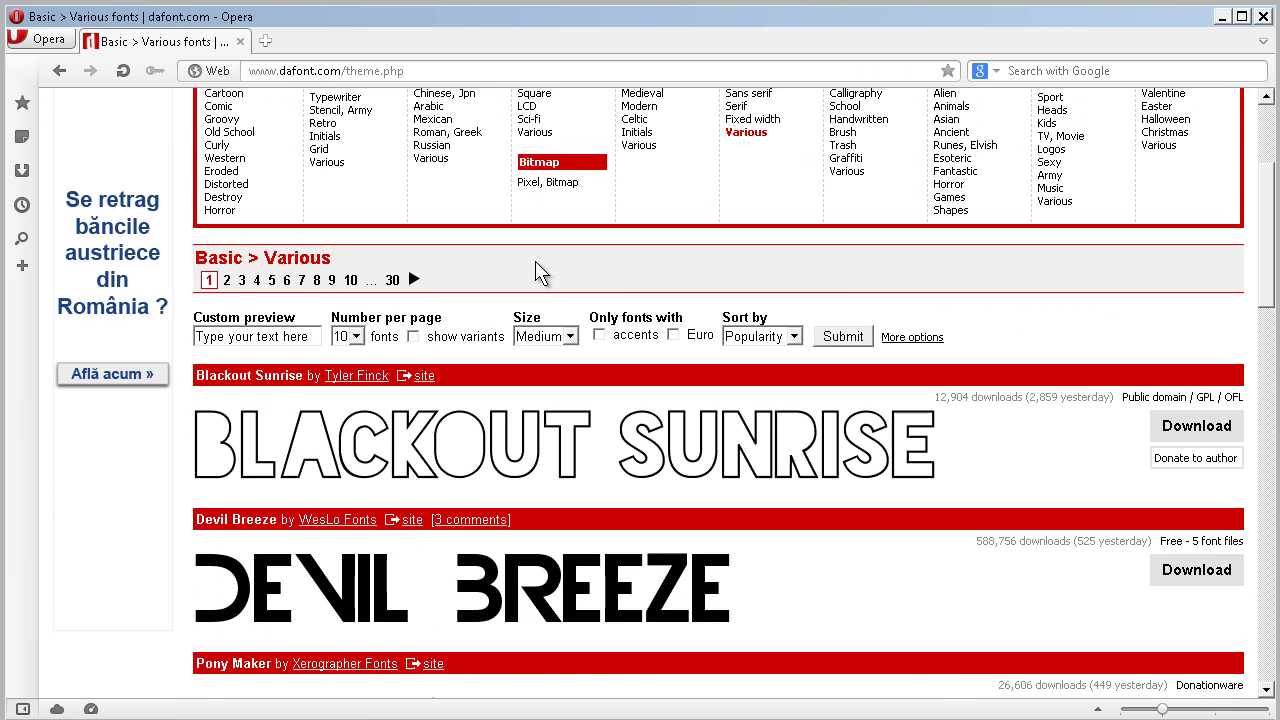
scroll(534, 270, "down", 4)
scroll(534, 270, "down", 1)
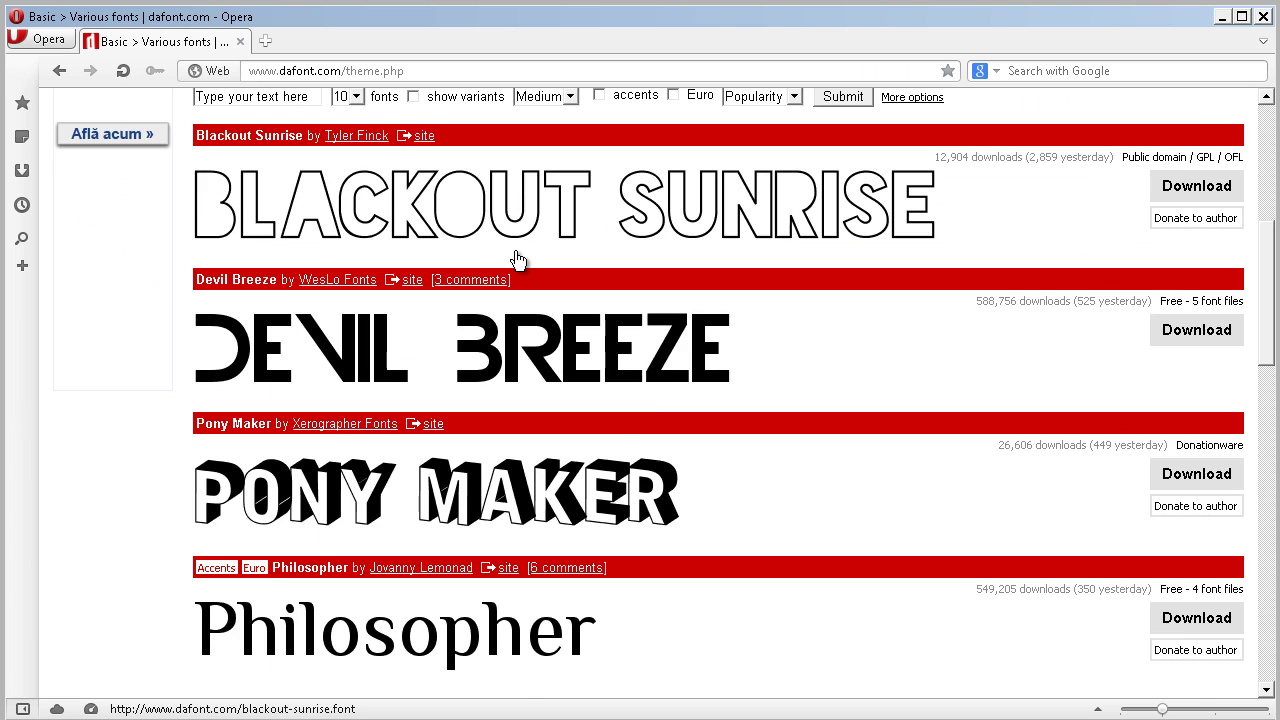
scroll(517, 260, "down", 2)
scroll(509, 258, "down", 2)
scroll(508, 254, "down", 4)
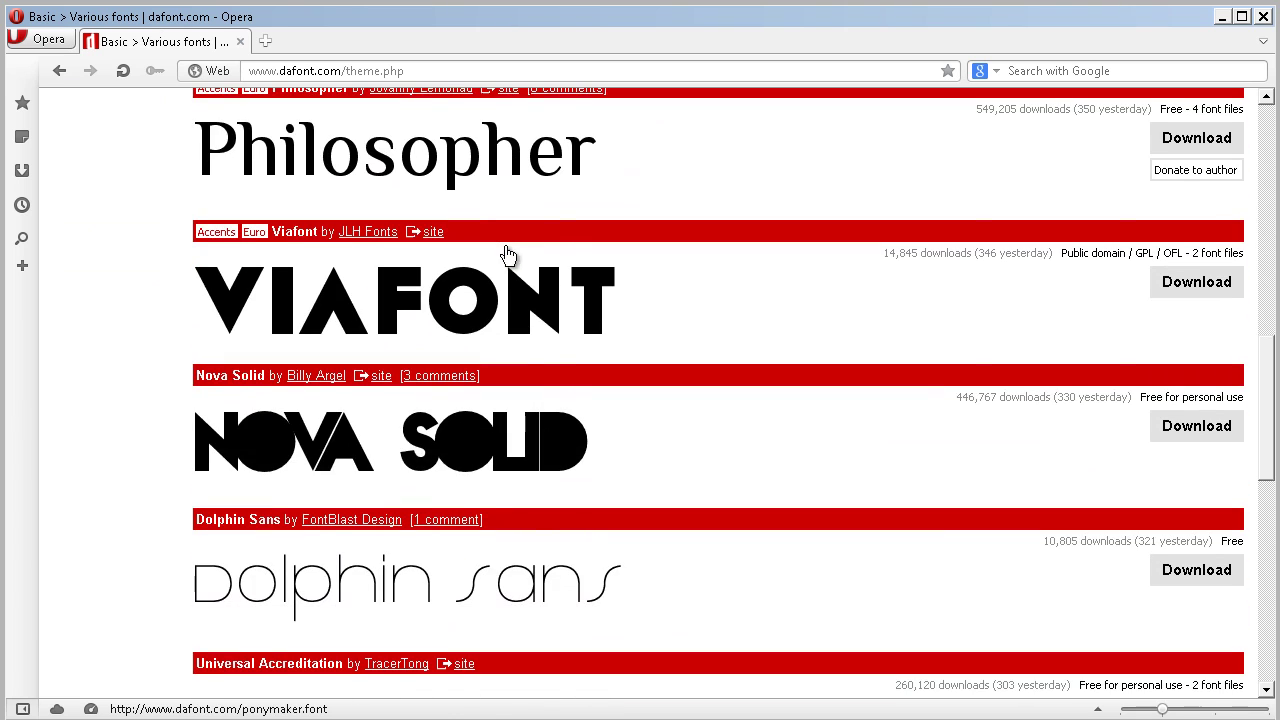
scroll(490, 275, "down", 6)
scroll(473, 292, "down", 2)
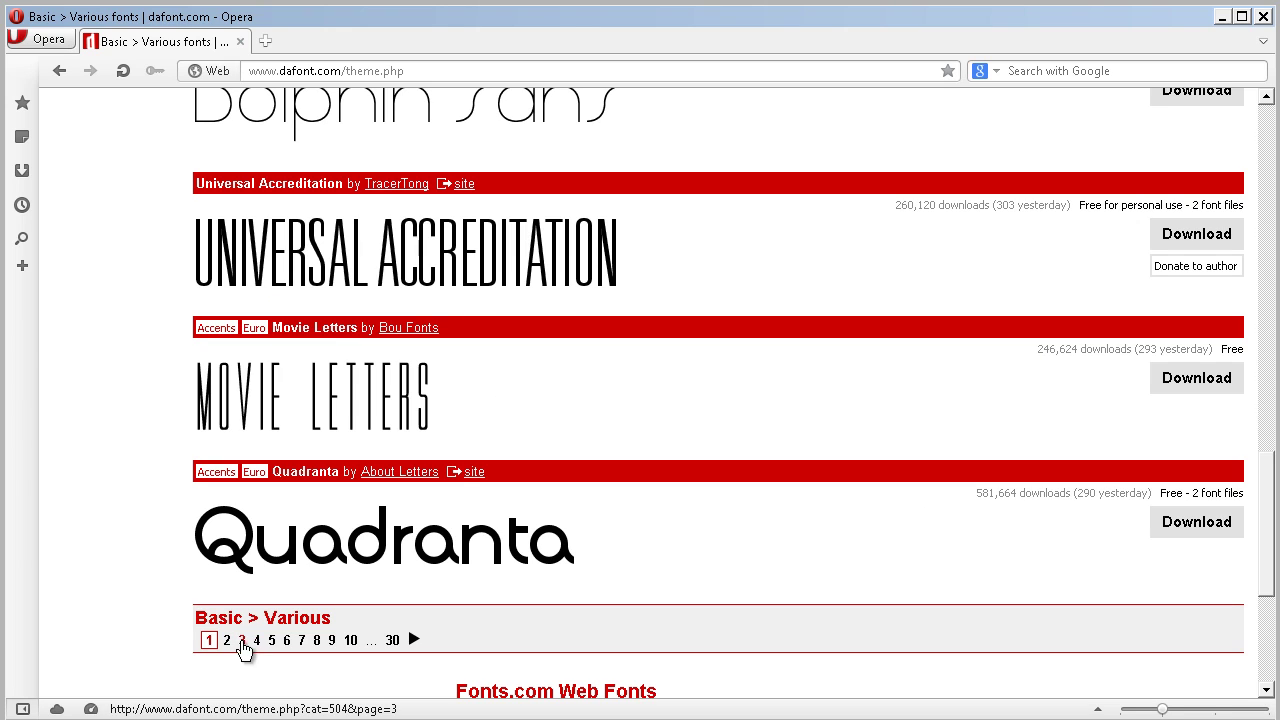
left_click(243, 648)
- Move on to page 3 of the listing, where the Gratis font appears
scroll(288, 540, "down", 6)
scroll(290, 545, "down", 4)
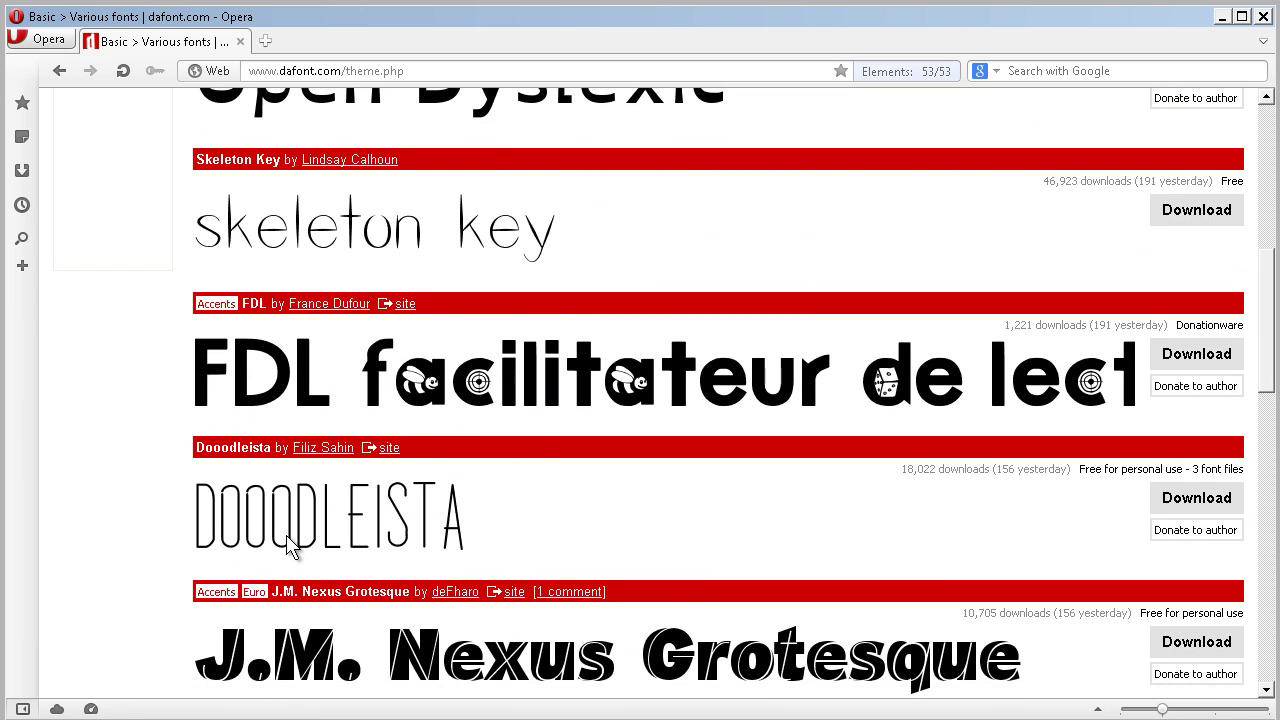
scroll(288, 545, "down", 4)
scroll(598, 360, "up", 8)
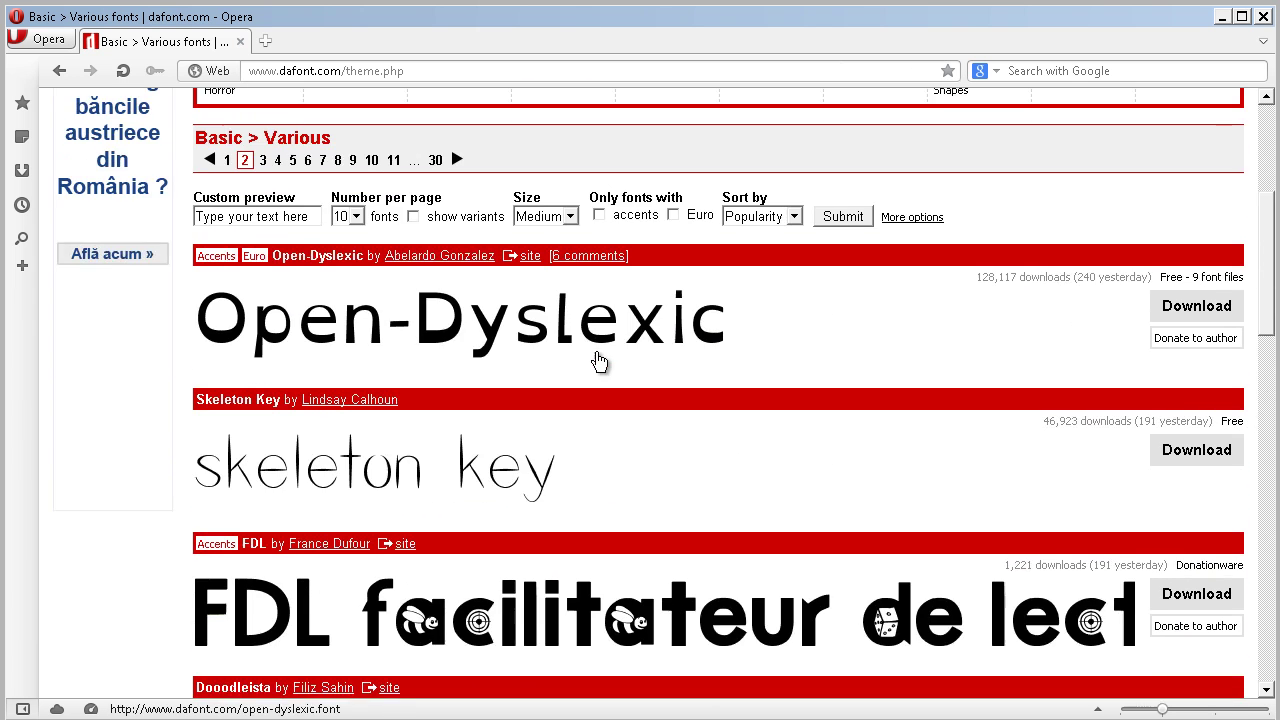
scroll(598, 360, "up", 6)
scroll(770, 330, "down", 4)
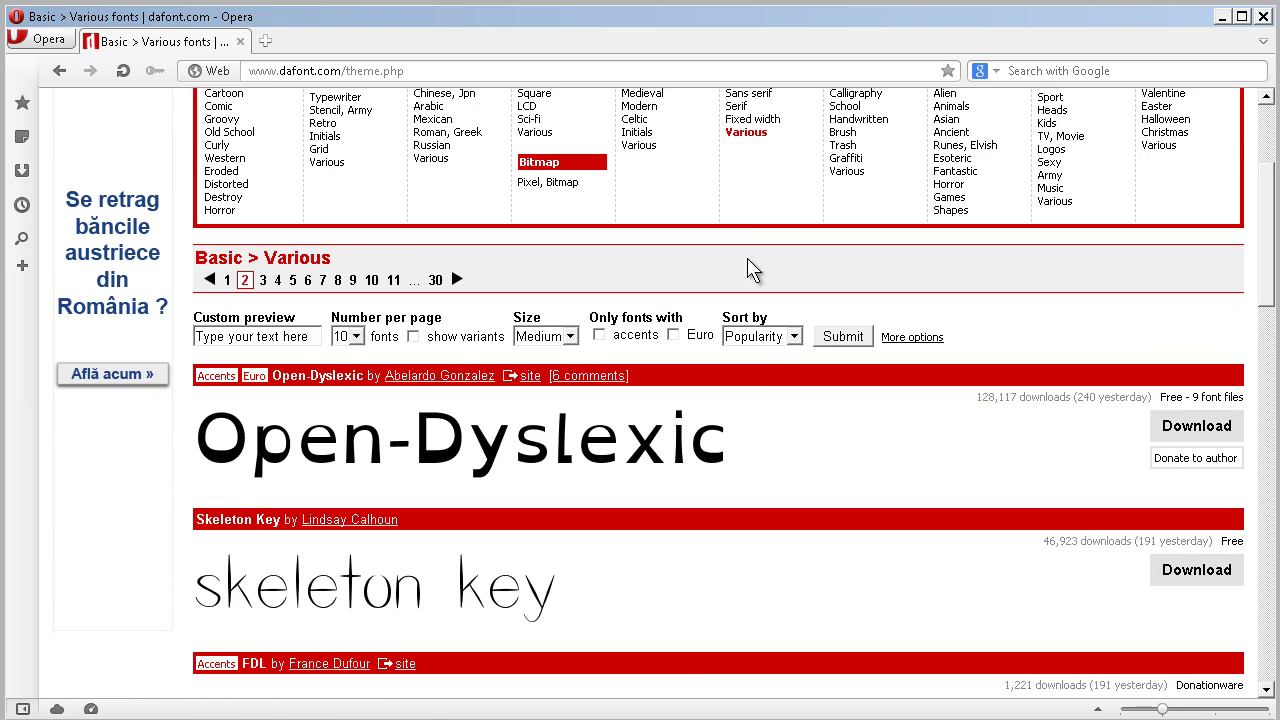
scroll(671, 294, "down", 4)
scroll(659, 306, "down", 3)
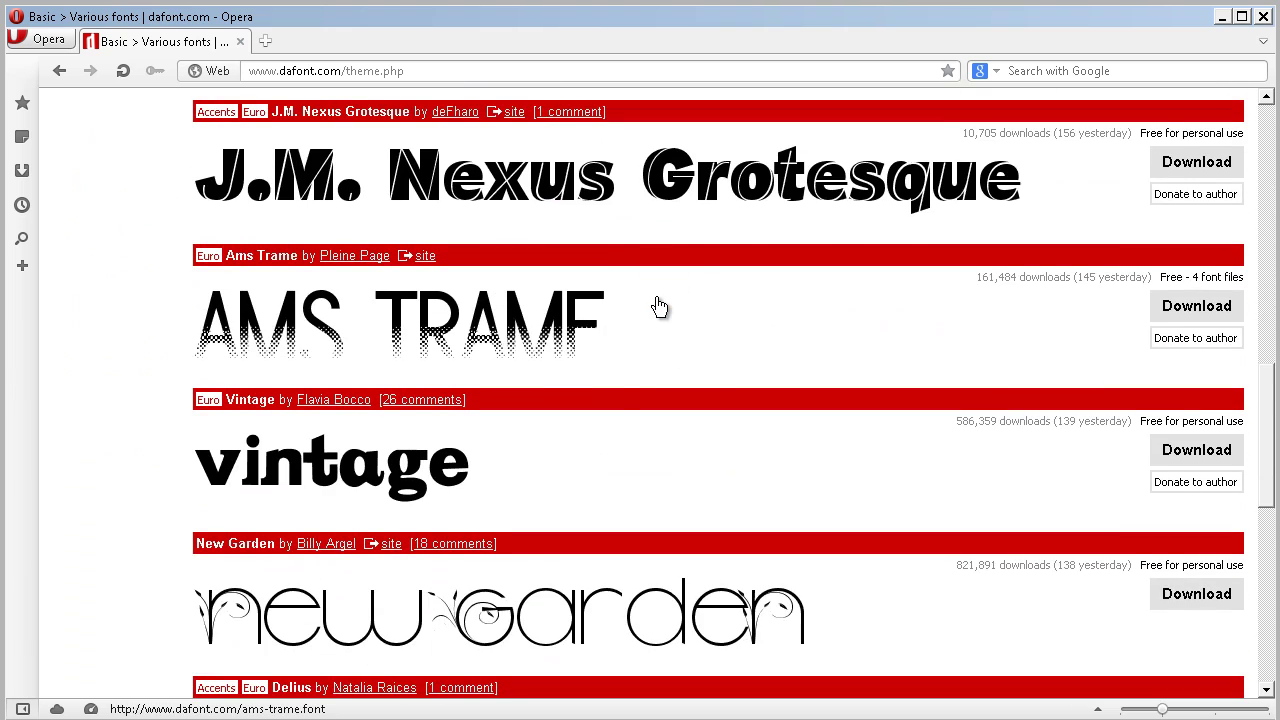
scroll(620, 366, "down", 4)
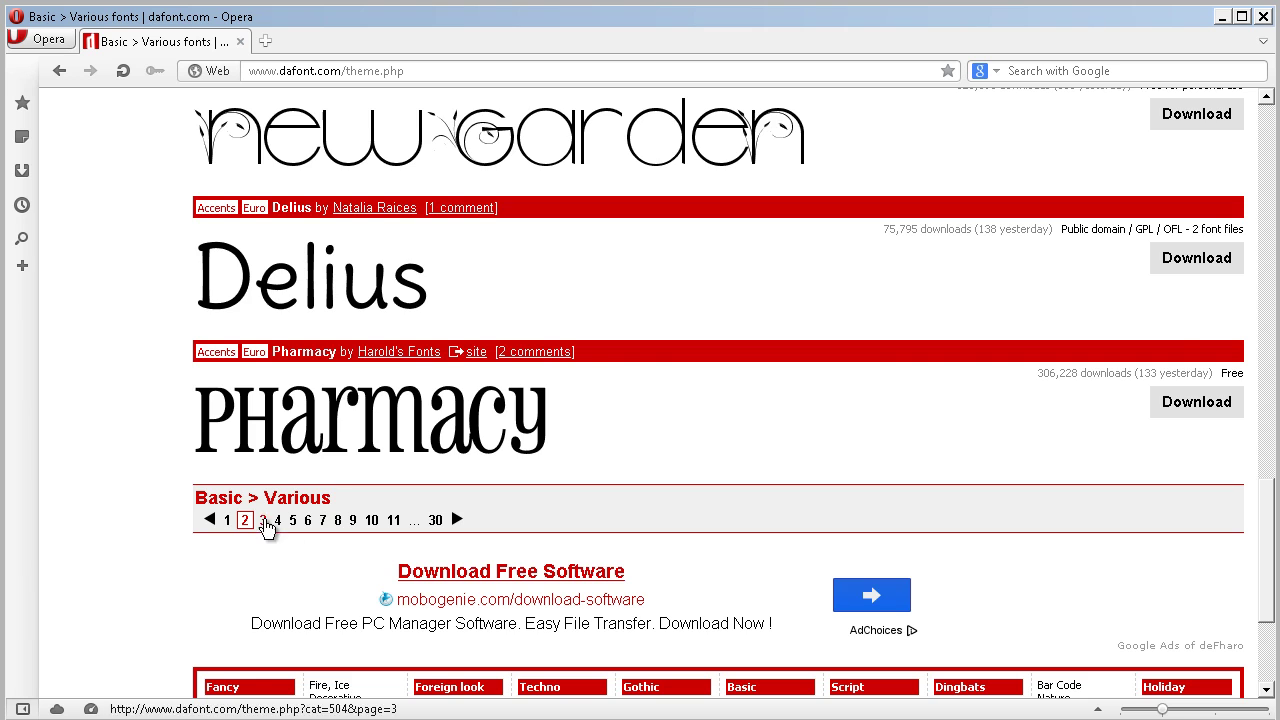
left_click(266, 527)
scroll(309, 495, "down", 3)
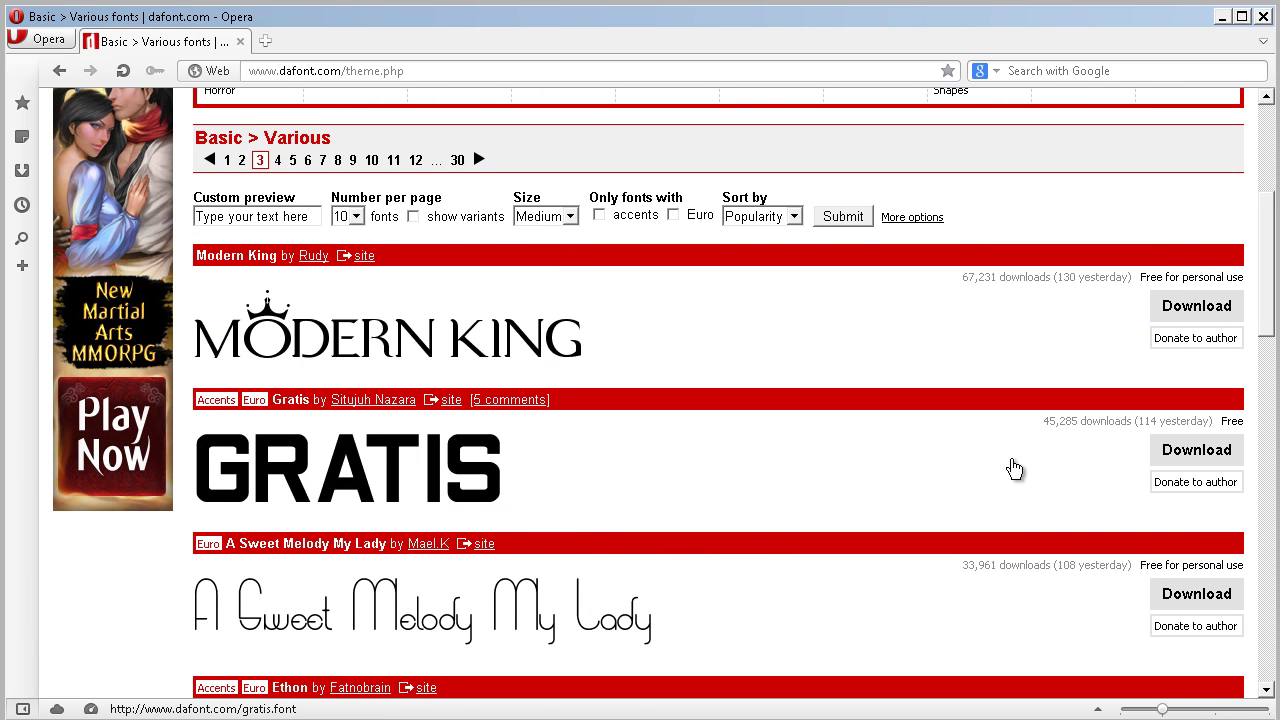
- Download the Gratis font and save gratis.zip to disk
left_click(1198, 452)
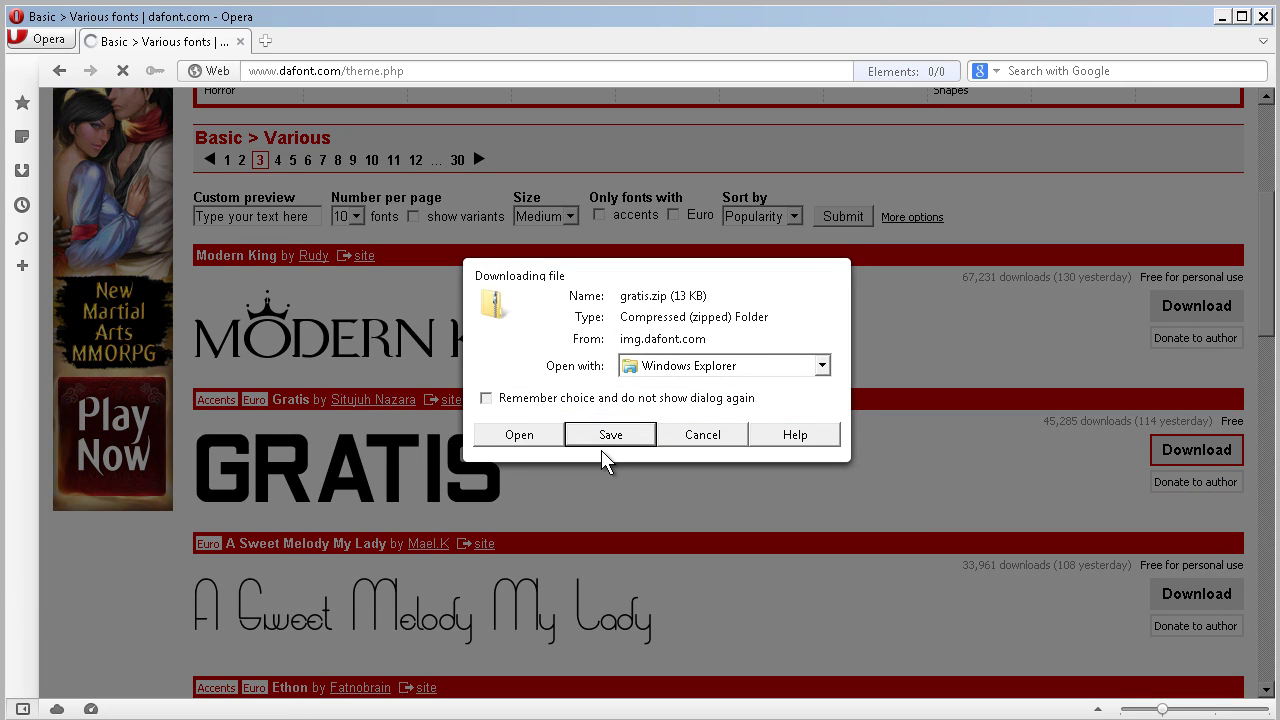
left_click(607, 437)
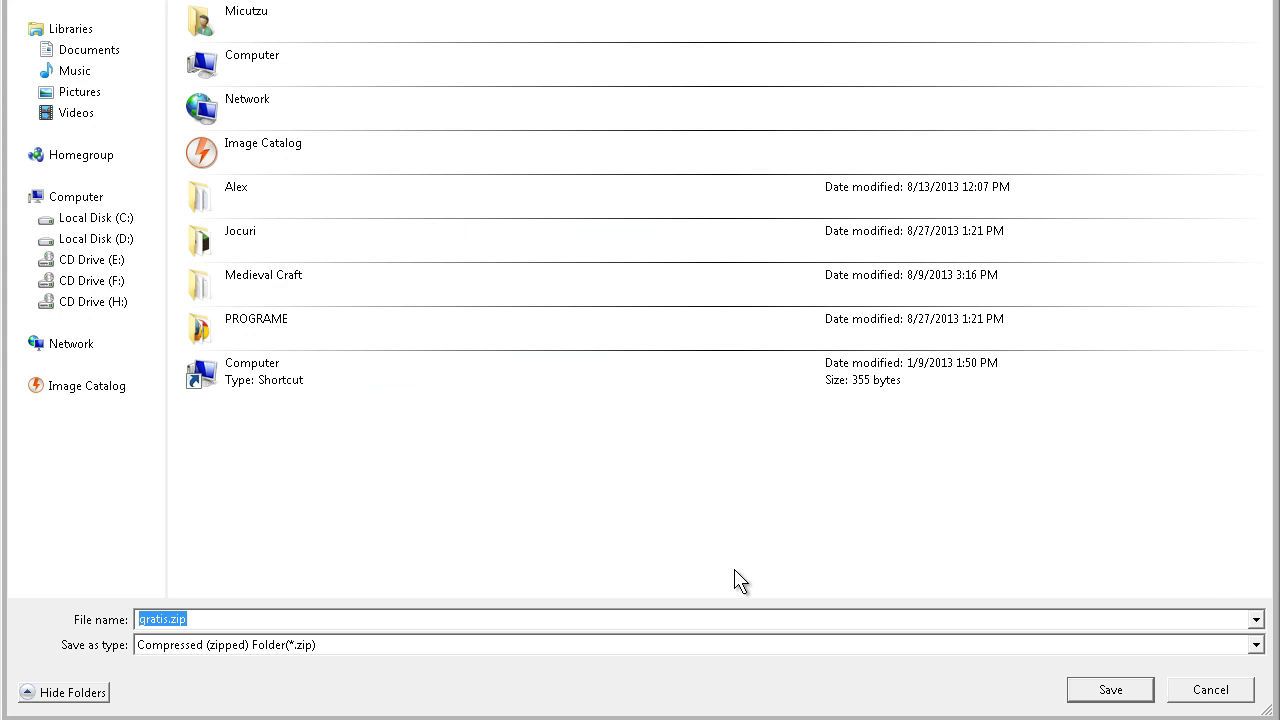
left_click(1122, 701)
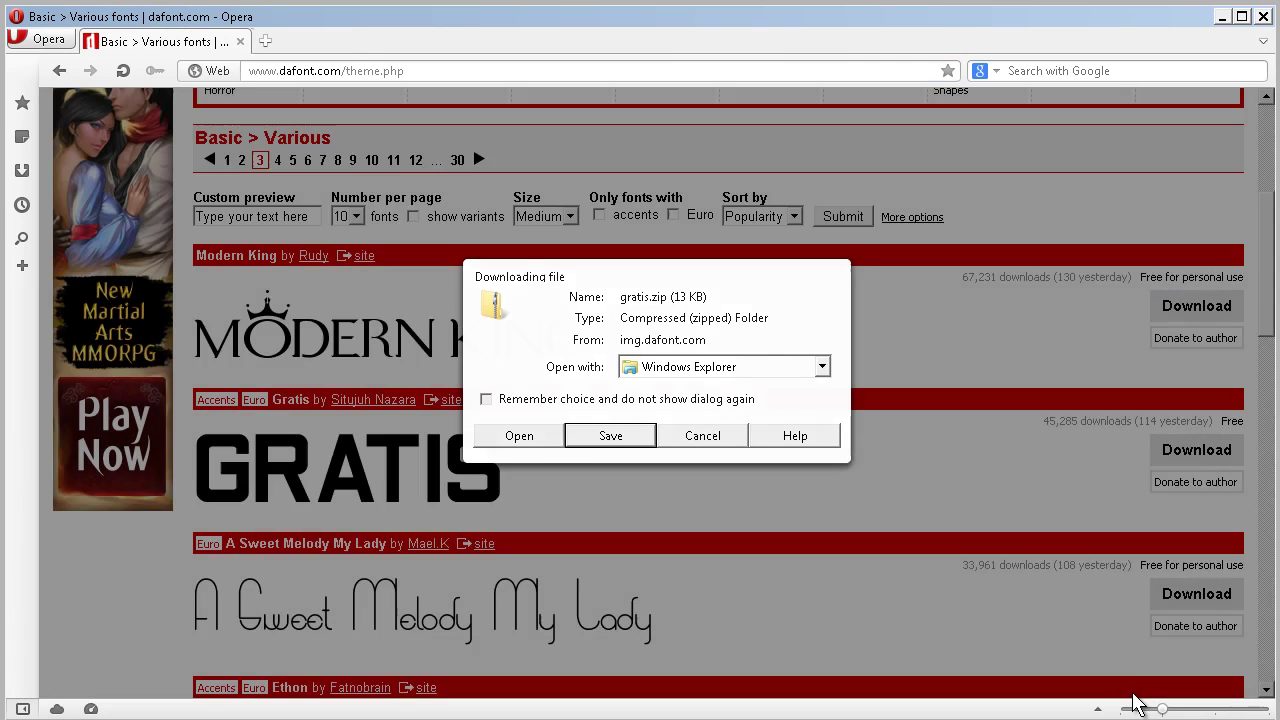
- Browse pages 4 and 5 of the Basic > Various font listing
scroll(506, 525, "down", 5)
scroll(471, 512, "down", 2)
scroll(471, 512, "down", 1)
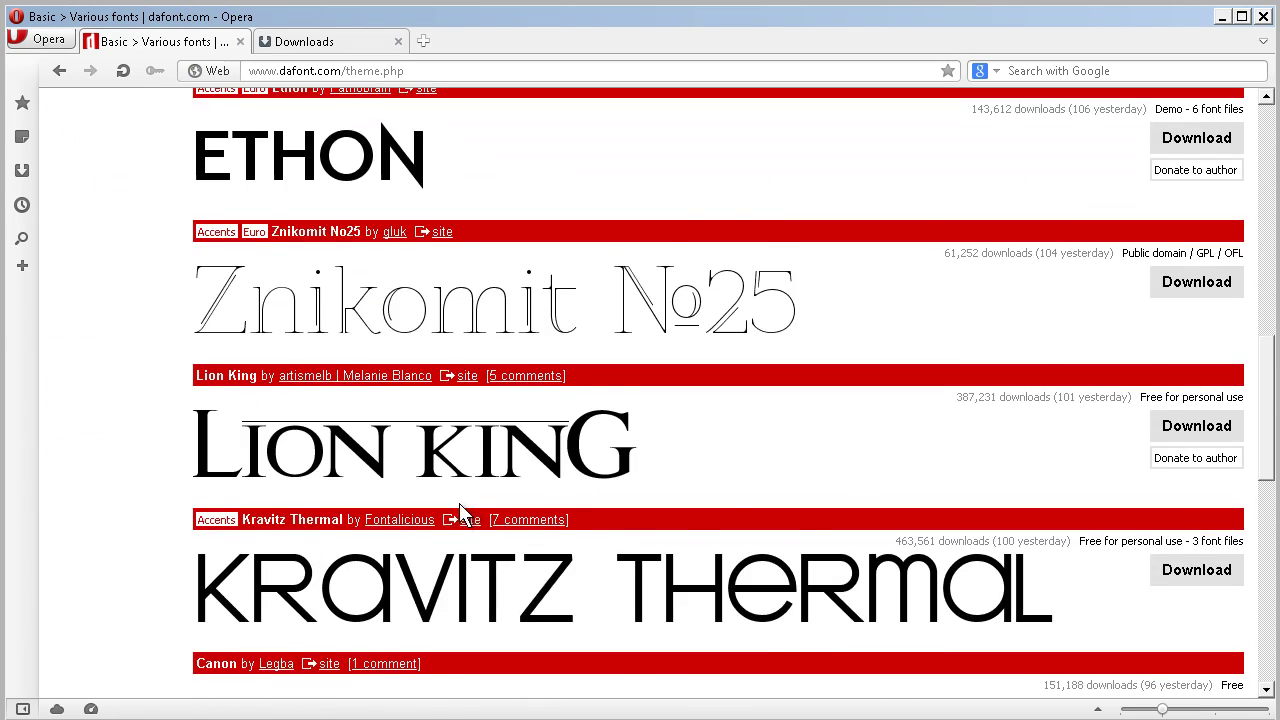
scroll(459, 503, "down", 3)
scroll(460, 510, "up", 3)
scroll(462, 525, "down", 4)
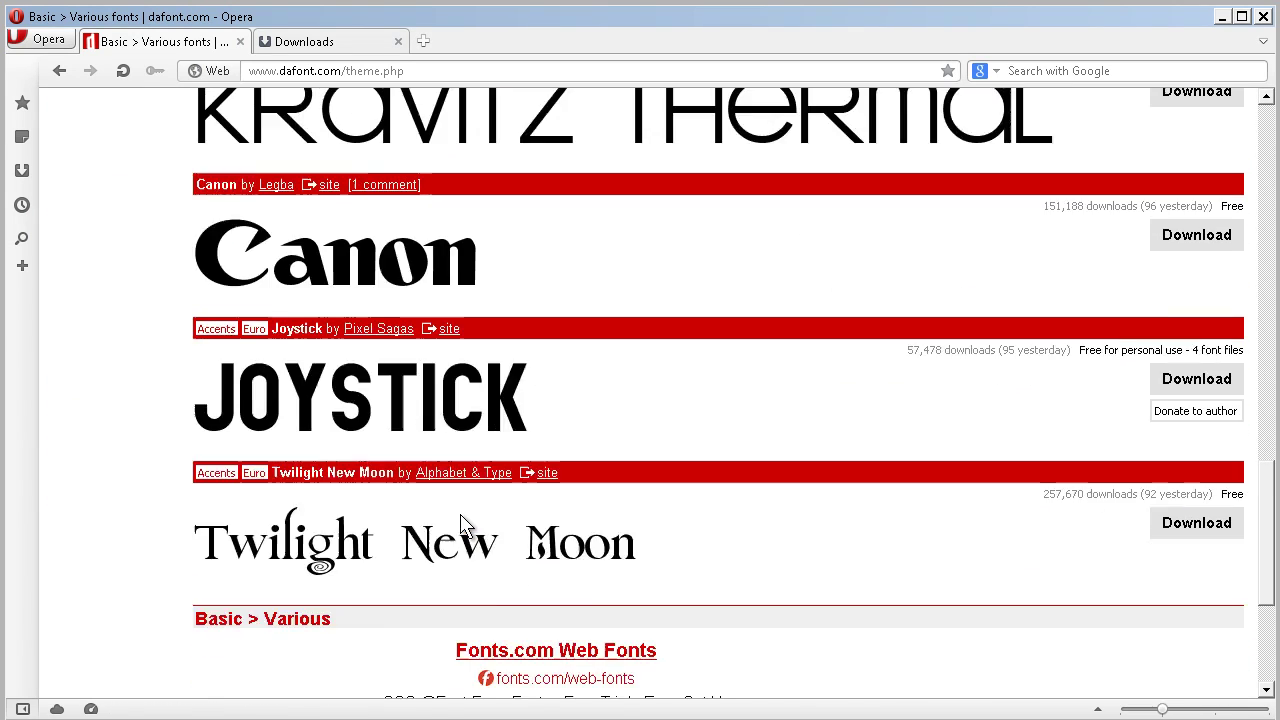
scroll(463, 522, "down", 1)
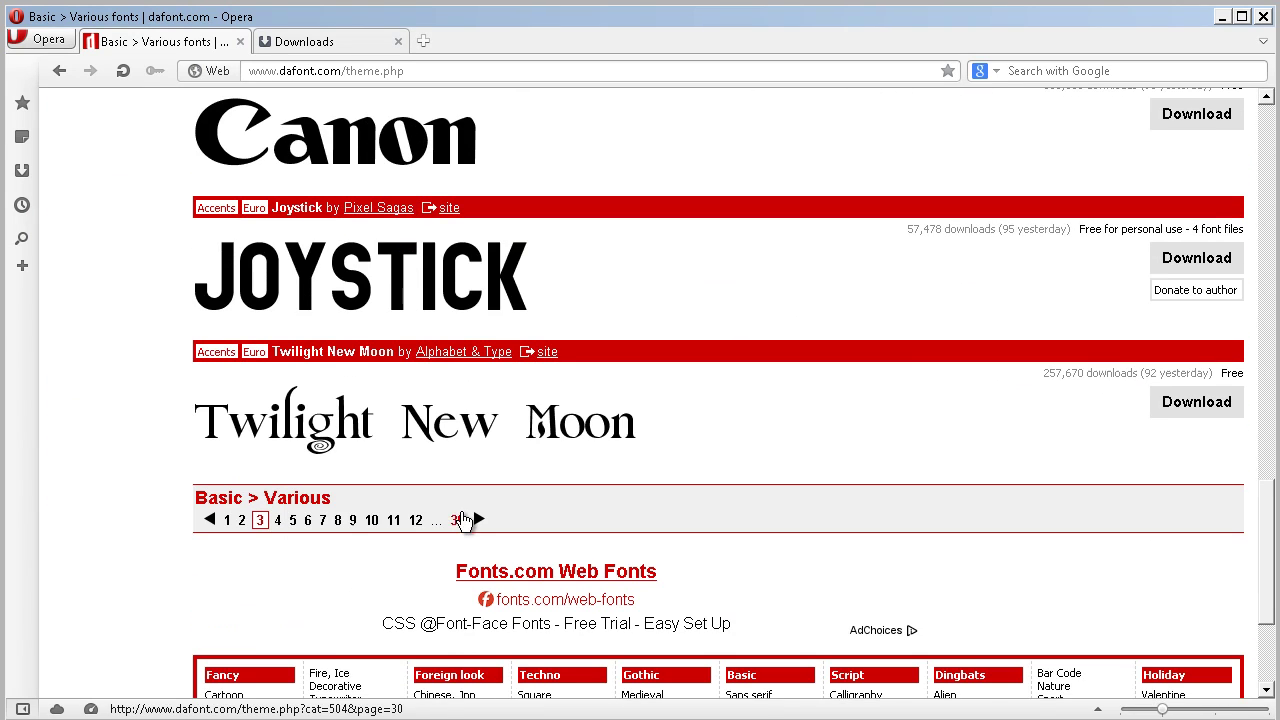
left_click(277, 520)
scroll(277, 525, "down", 3)
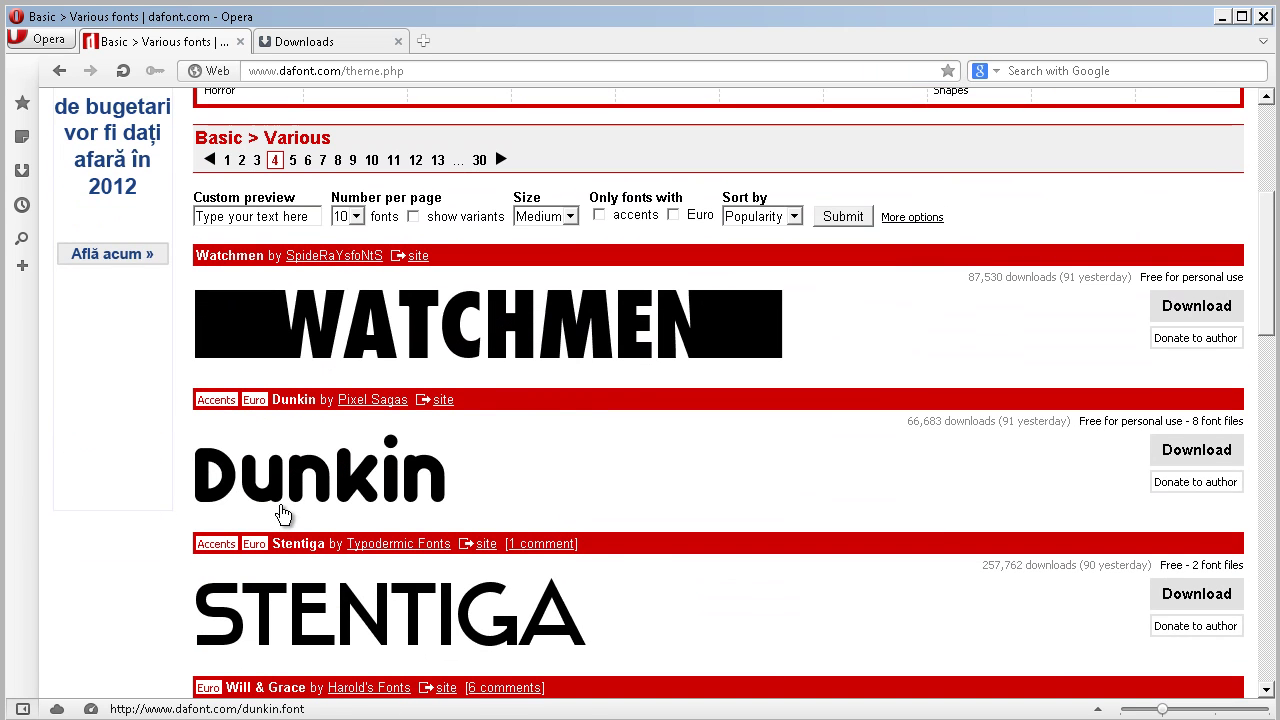
scroll(310, 490, "down", 3)
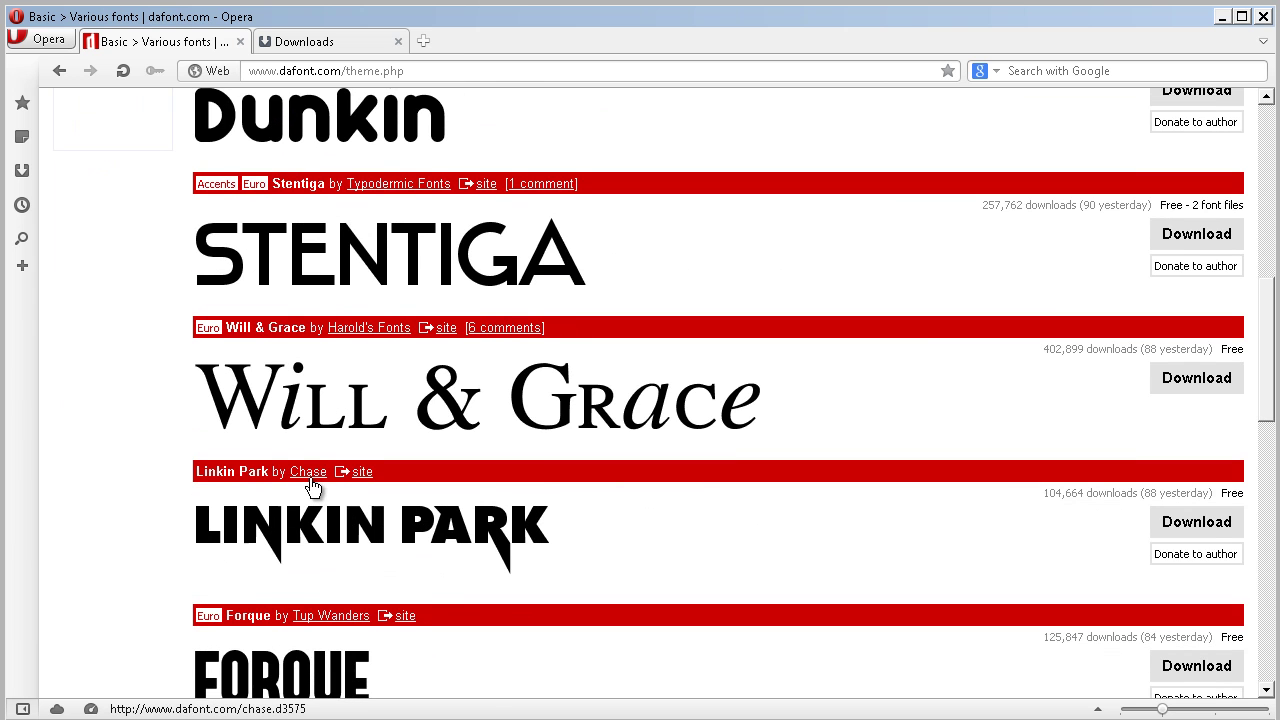
scroll(310, 485, "down", 1)
scroll(312, 487, "down", 1)
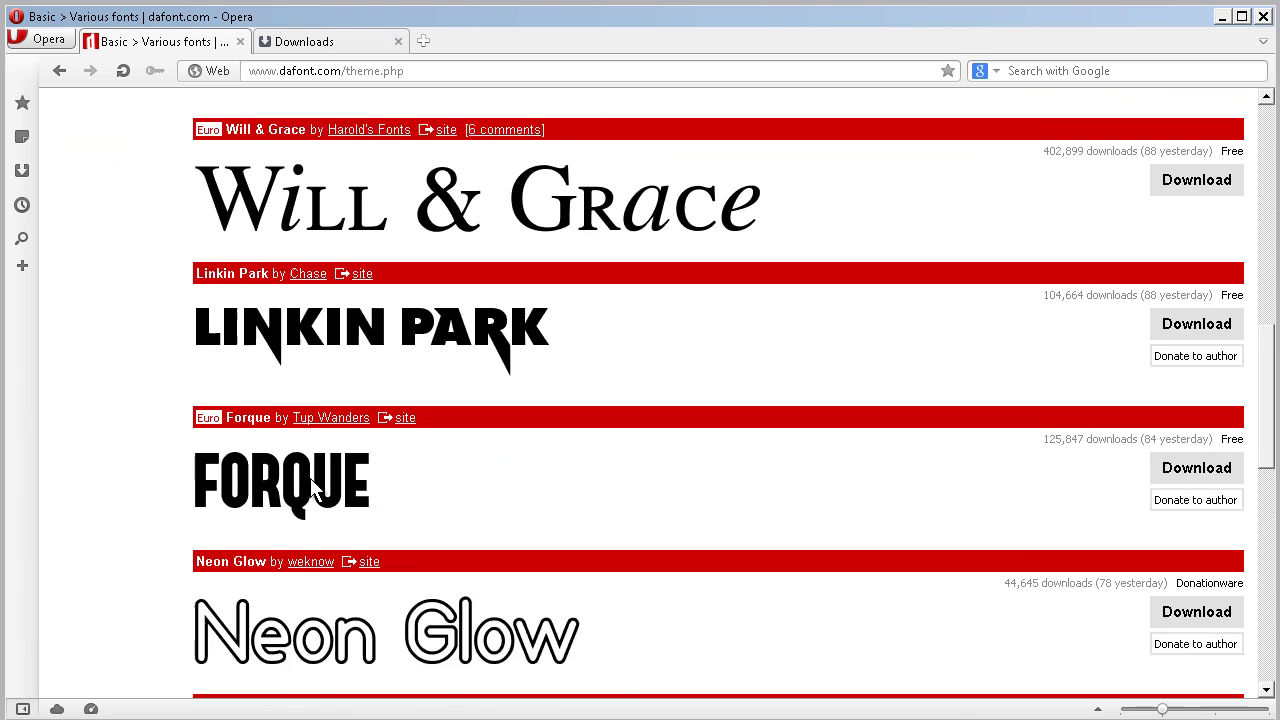
scroll(312, 487, "down", 1)
scroll(312, 487, "down", 3)
scroll(312, 487, "down", 1)
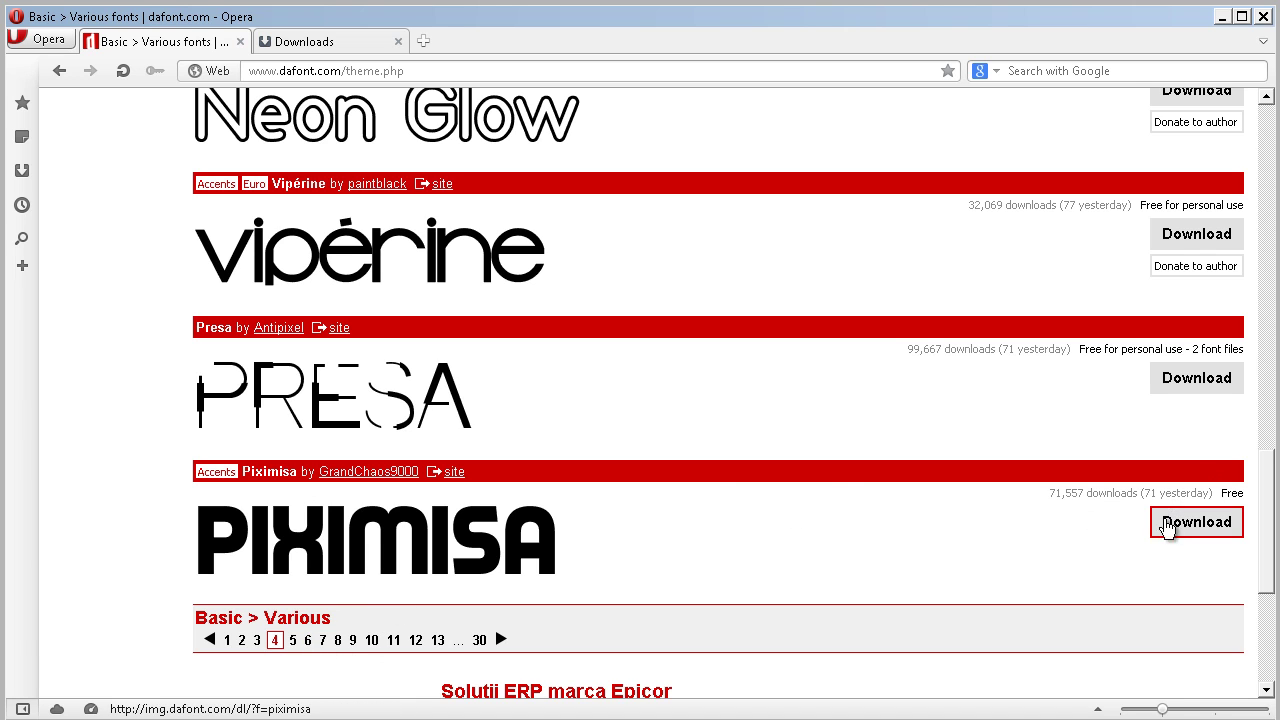
left_click(292, 640)
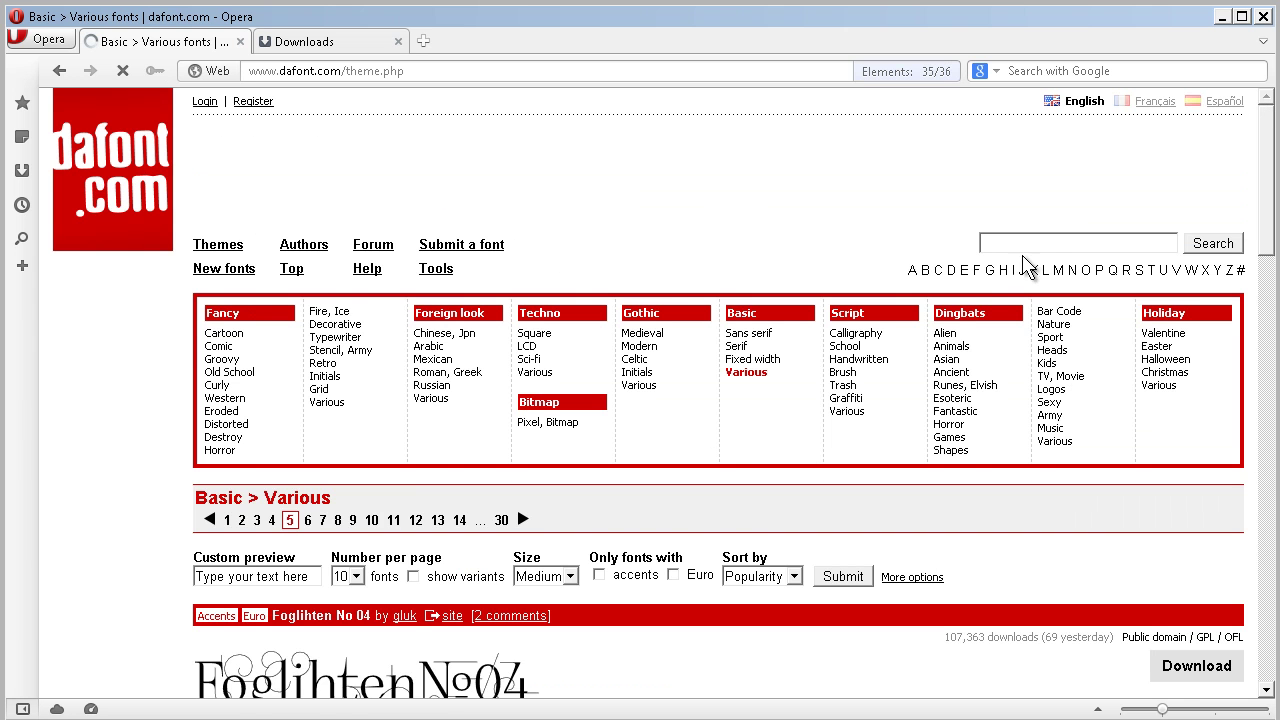
scroll(1025, 268, "down", 4)
scroll(900, 294, "down", 2)
scroll(600, 290, "down", 3)
scroll(294, 283, "down", 2)
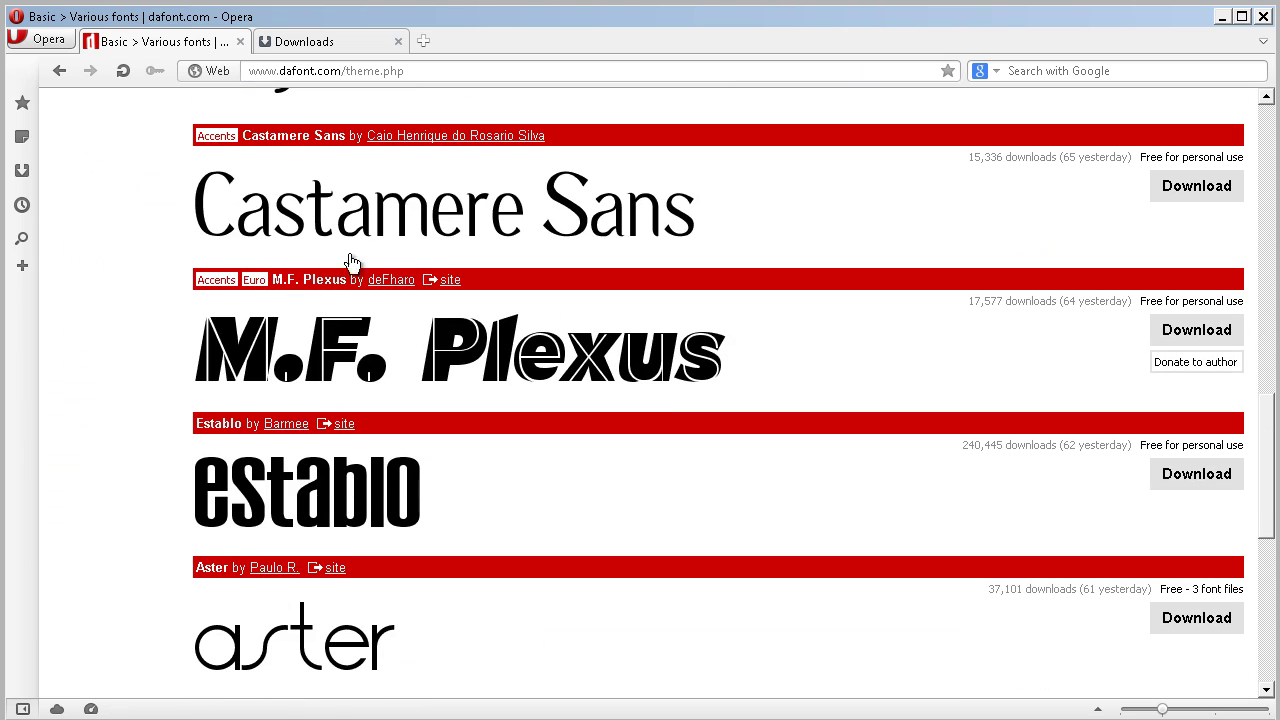
- Confirm gratis.zip appears in finished downloads, then minimize Opera
left_click(340, 41)
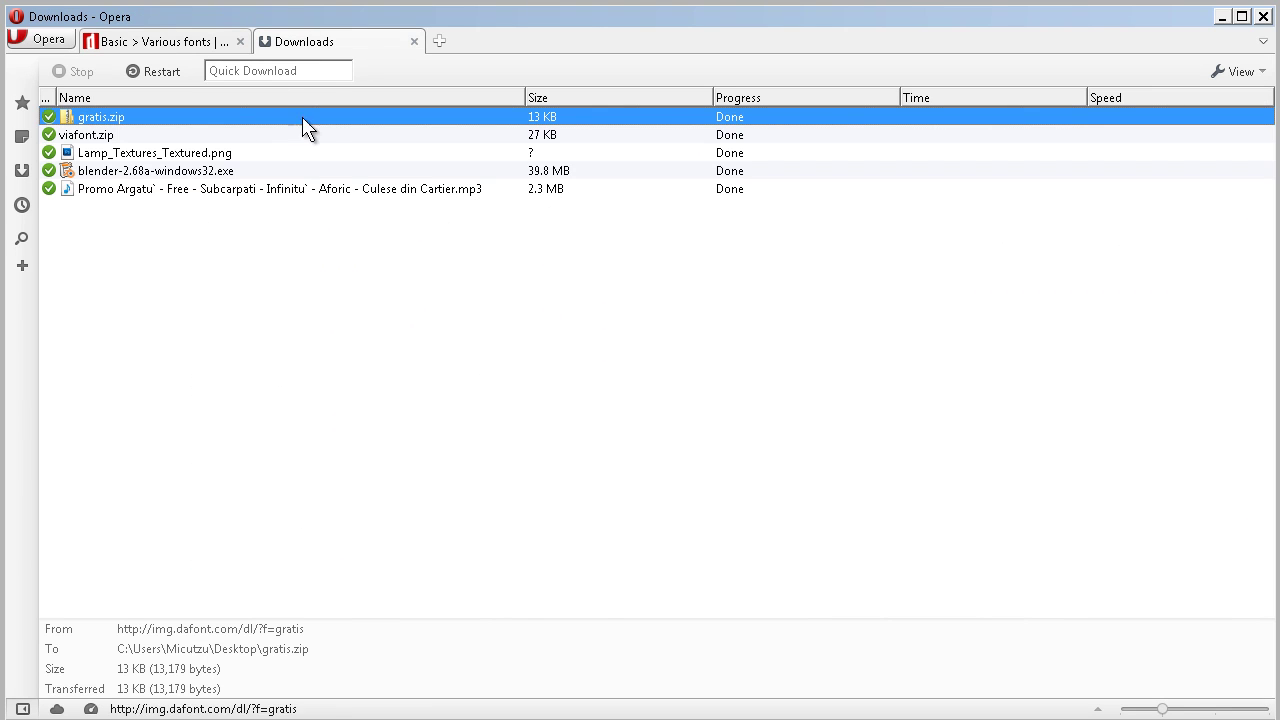
left_click(125, 41)
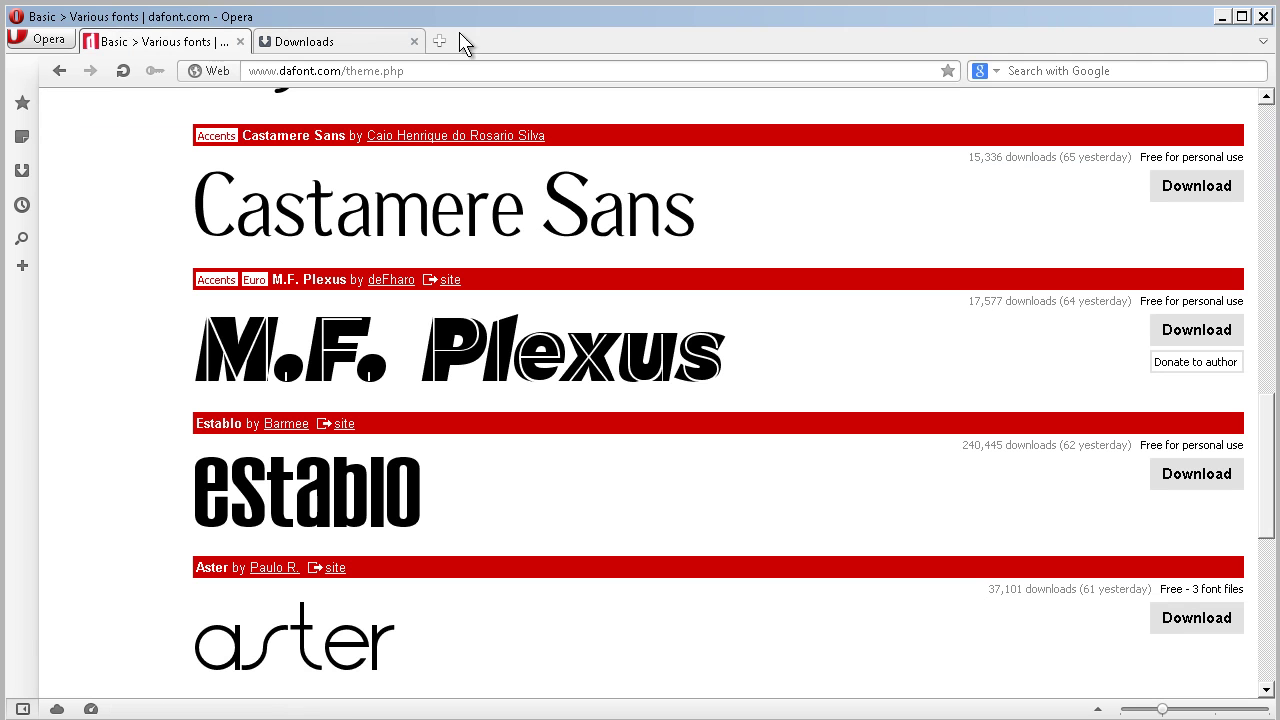
scroll(1040, 140, "down", 5)
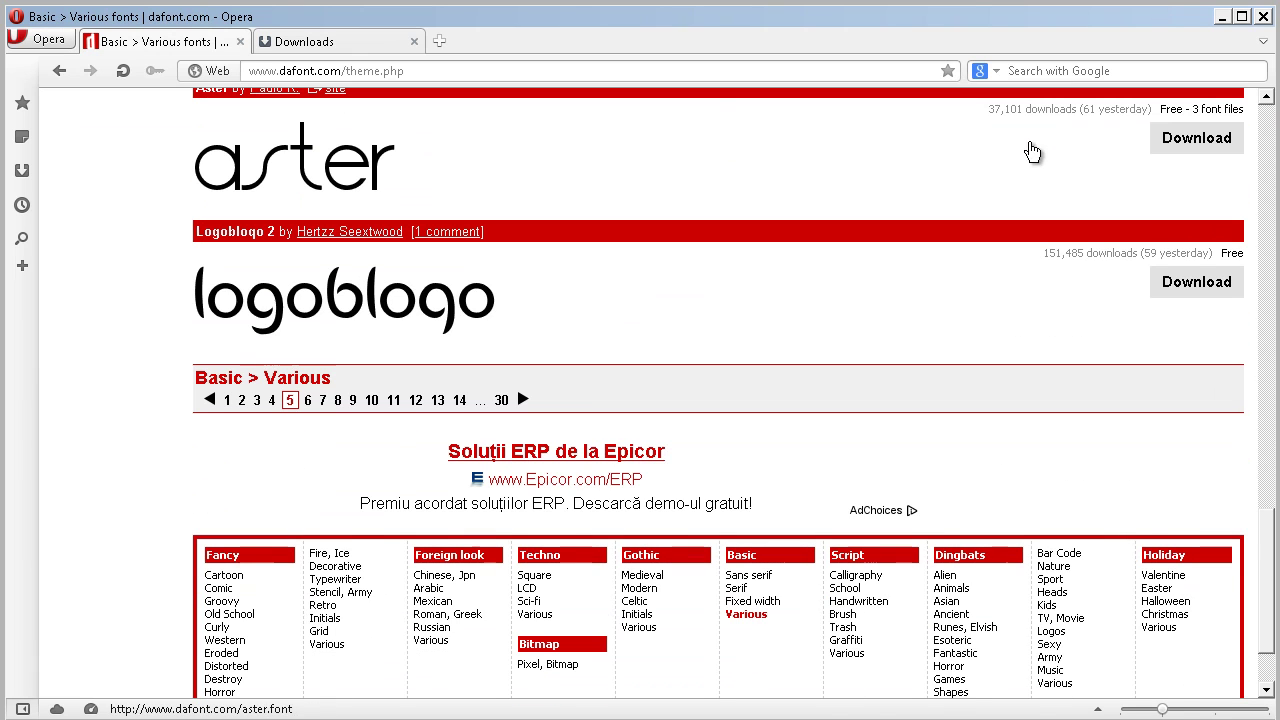
left_click(1221, 16)
- Extract gratis.zip onto the desktop with Extract Here
double_click(110, 190)
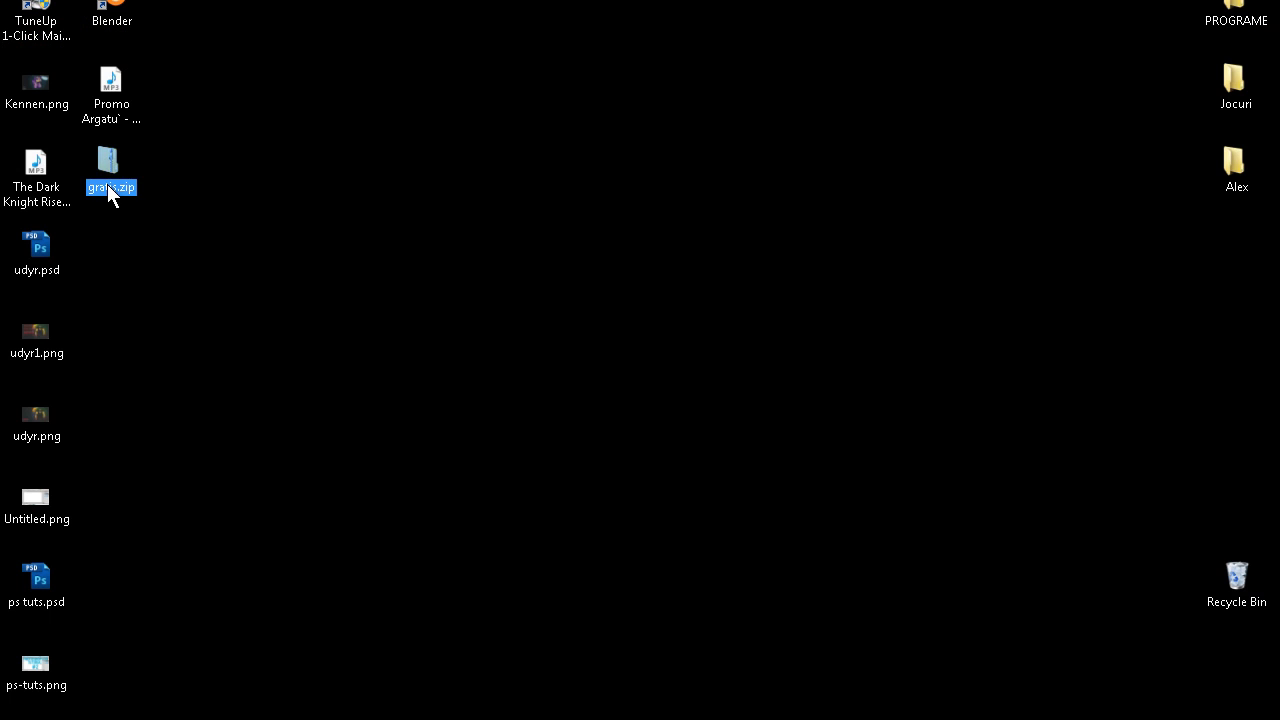
right_click(93, 171)
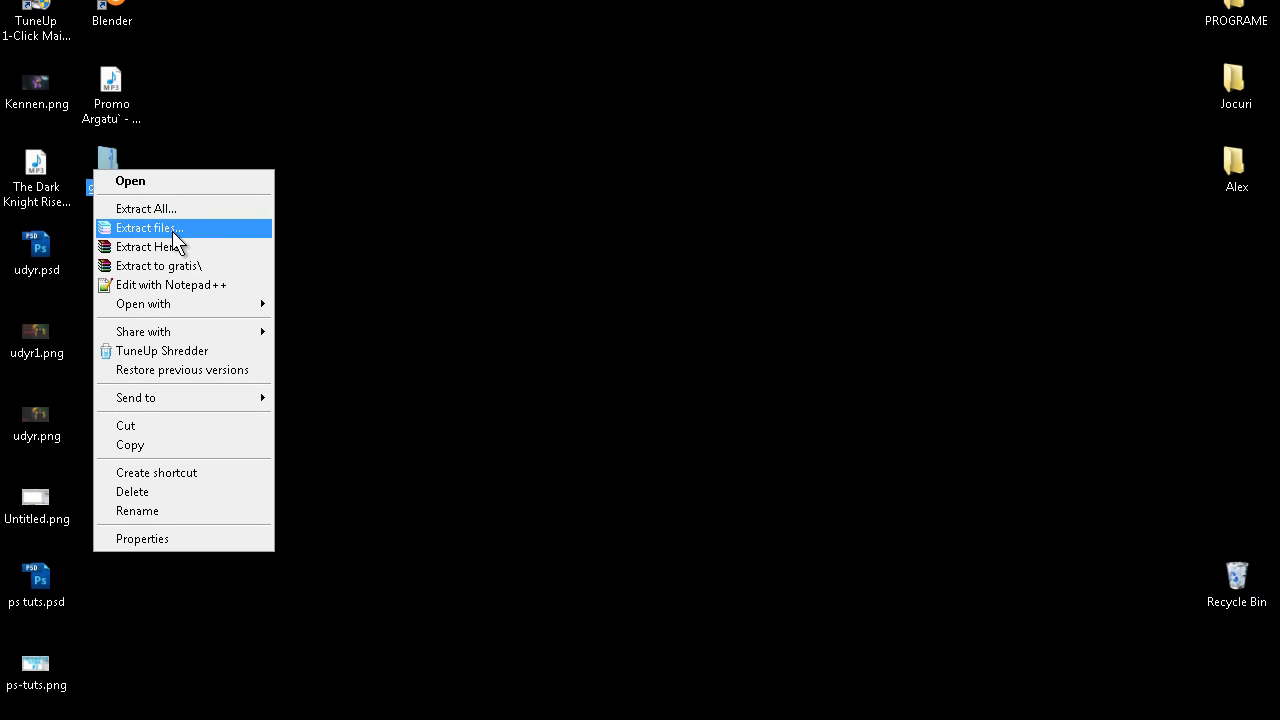
left_click(190, 246)
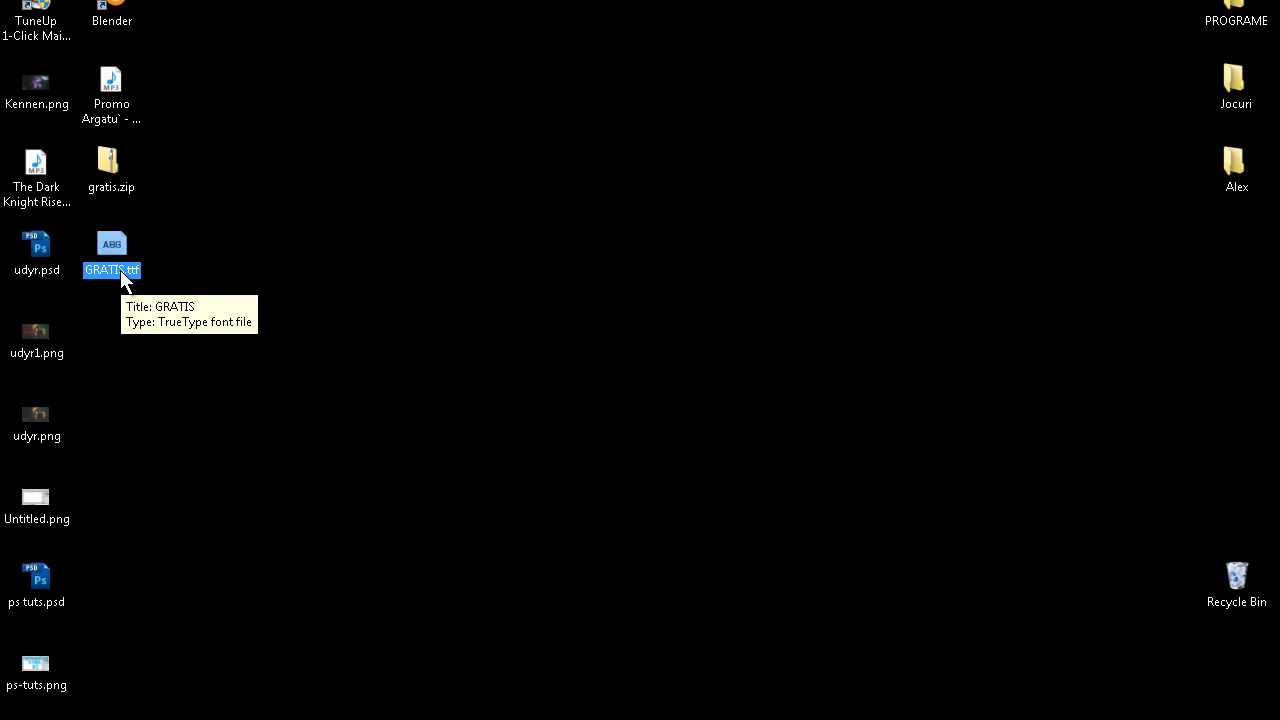
- Preview the extracted GRATIS.ttf font, then close the preview
double_click(120, 270)
left_click_drag(413, 0, 477, 42)
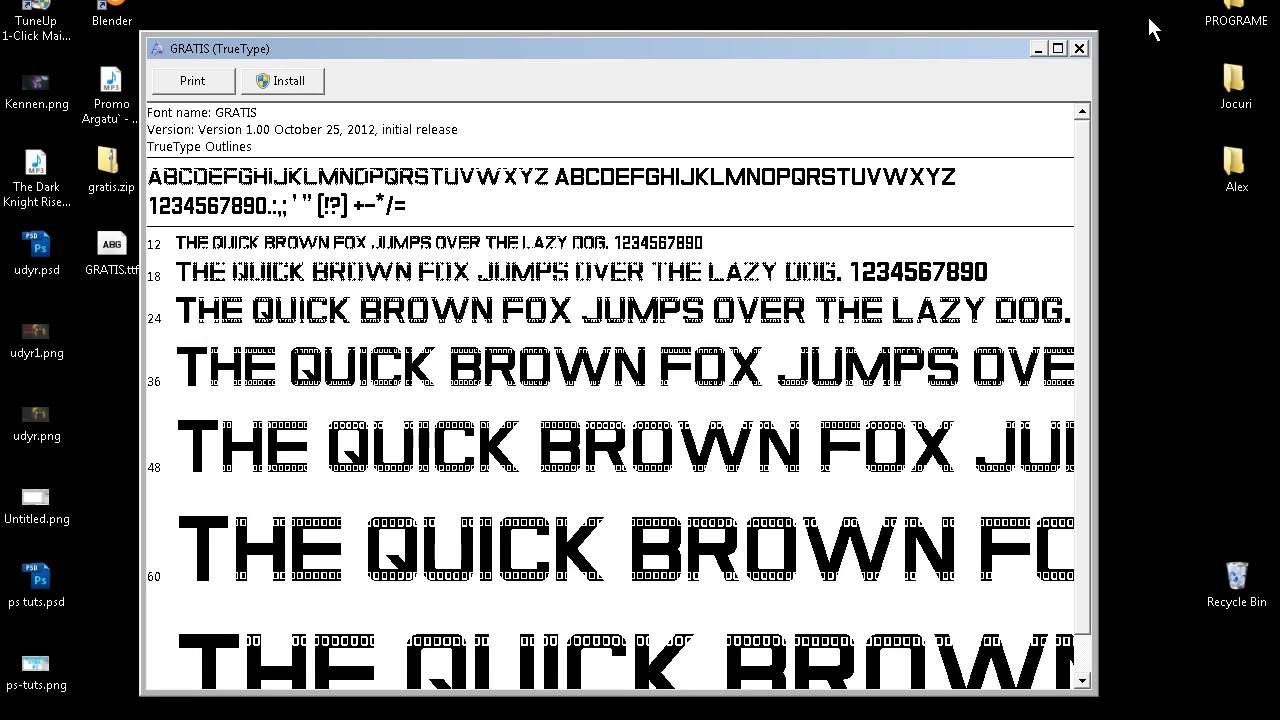
left_click(1080, 48)
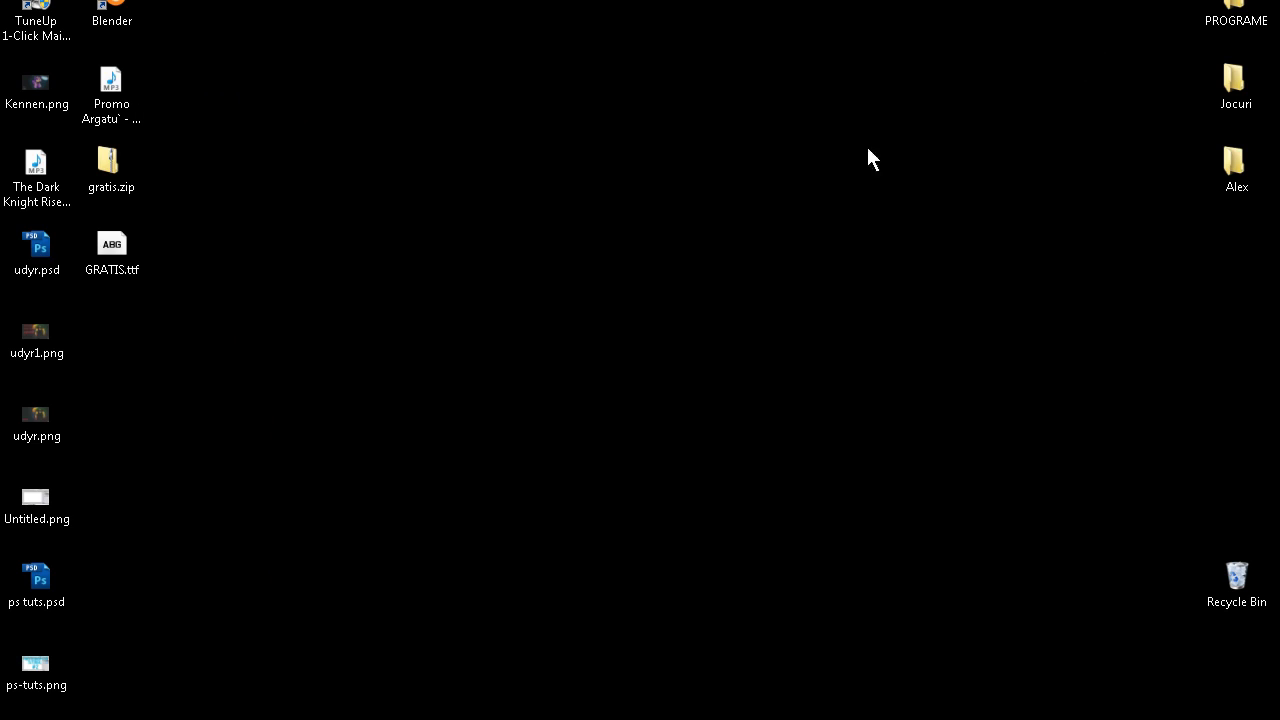
left_click(3, 713)
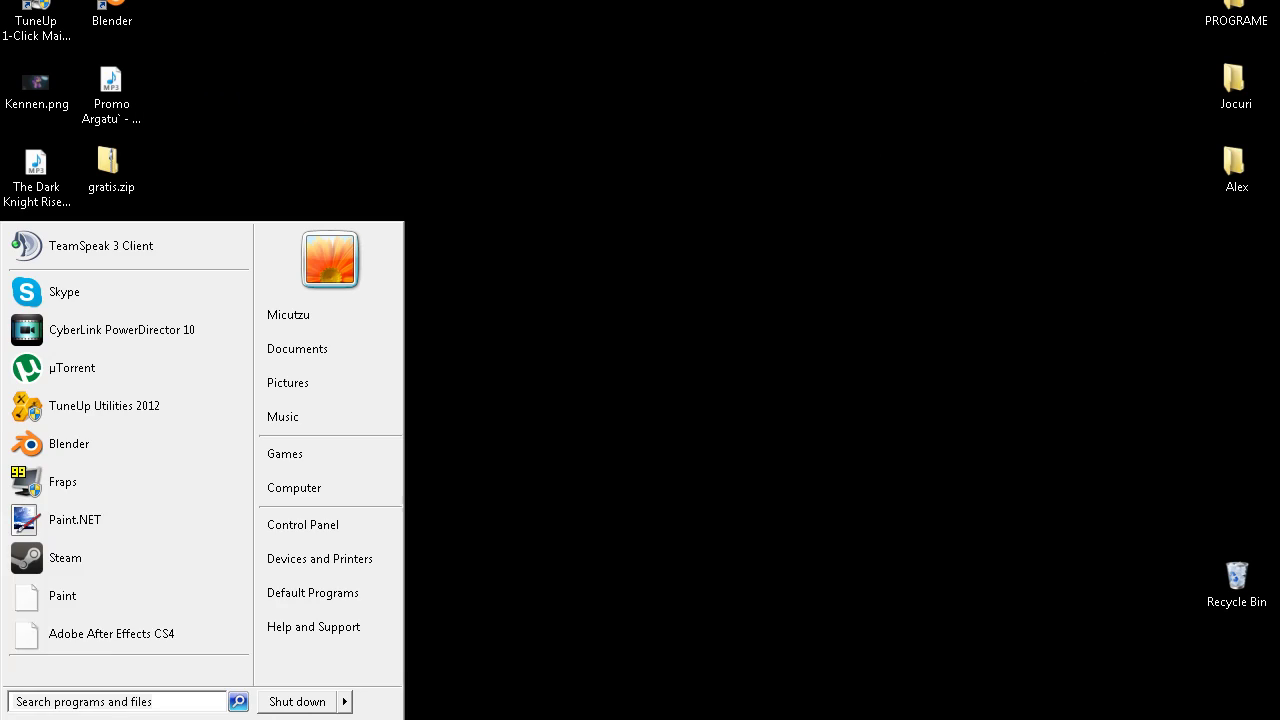
- Navigate to the C:\Windows\Fonts folder
left_click(329, 490)
left_click(348, 72)
double_click(348, 69)
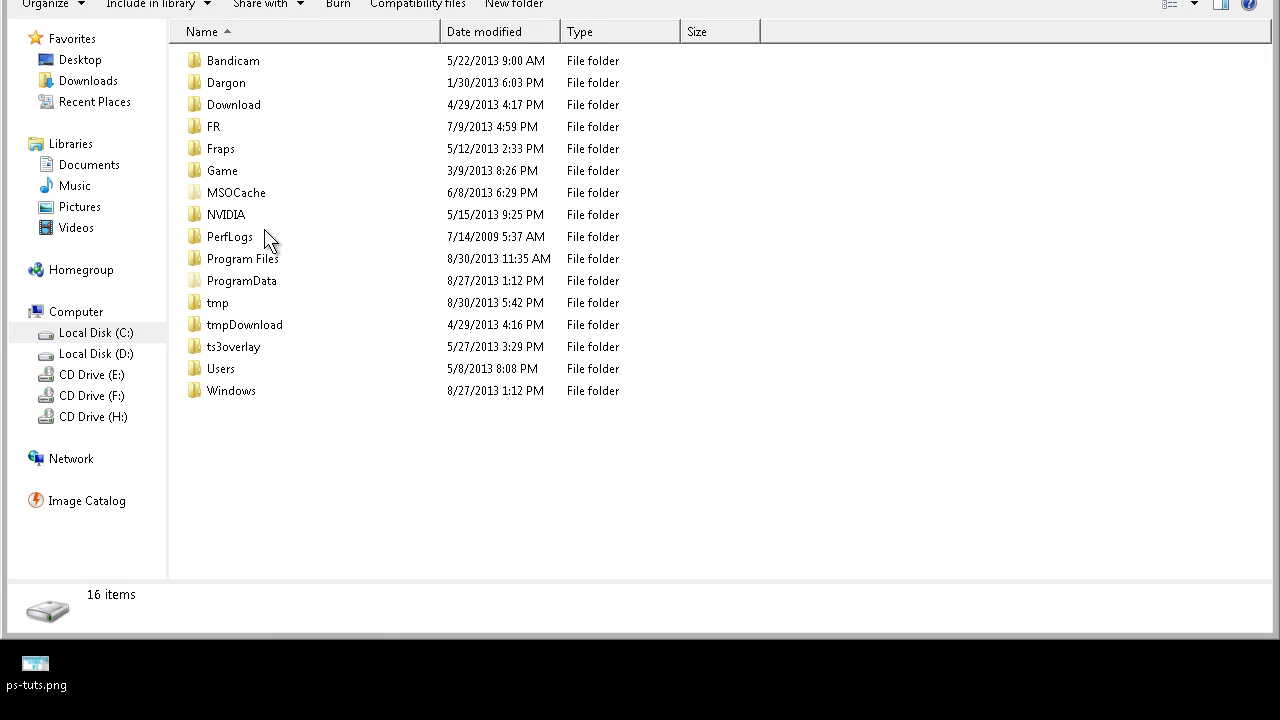
double_click(241, 397)
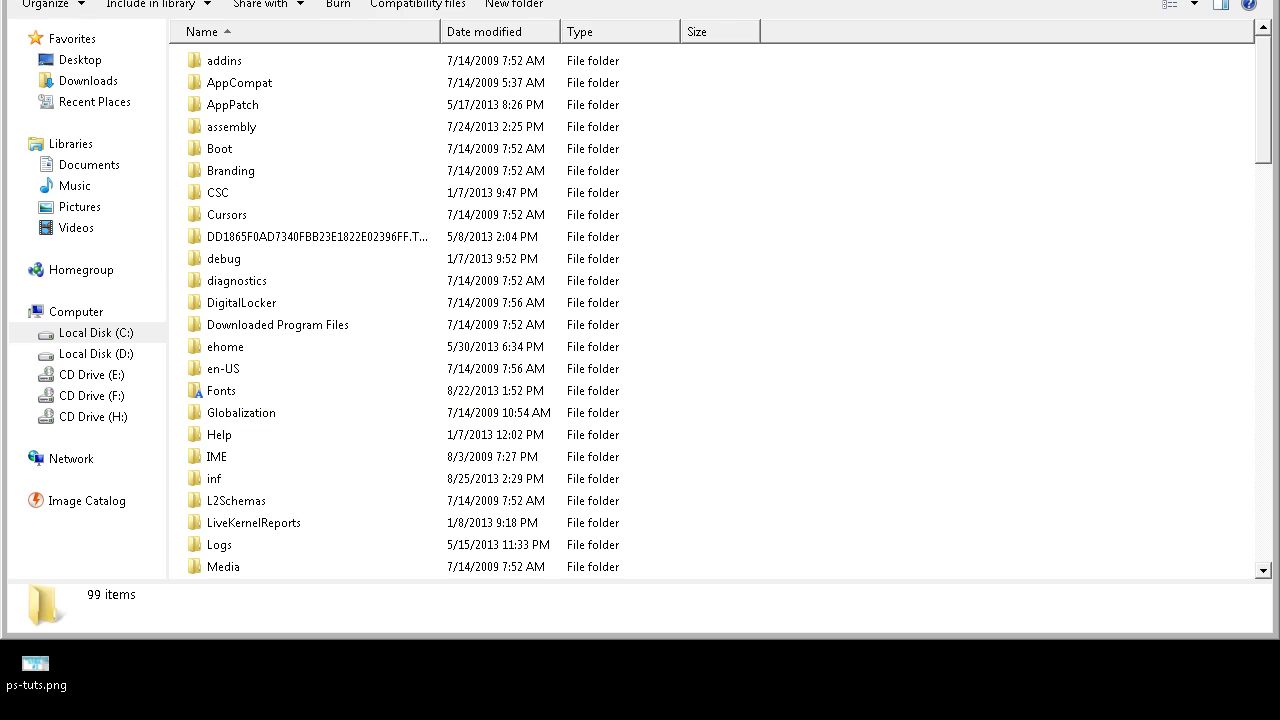
double_click(229, 392)
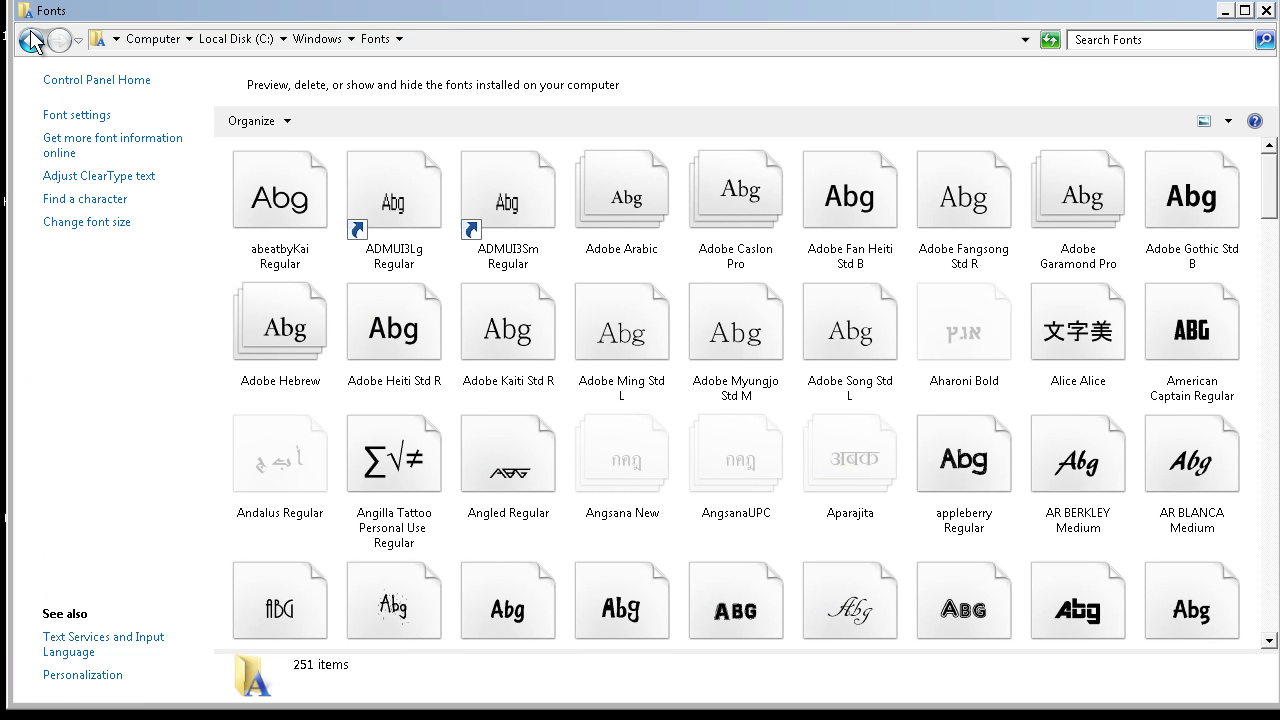
left_click(31, 40)
left_click(31, 40)
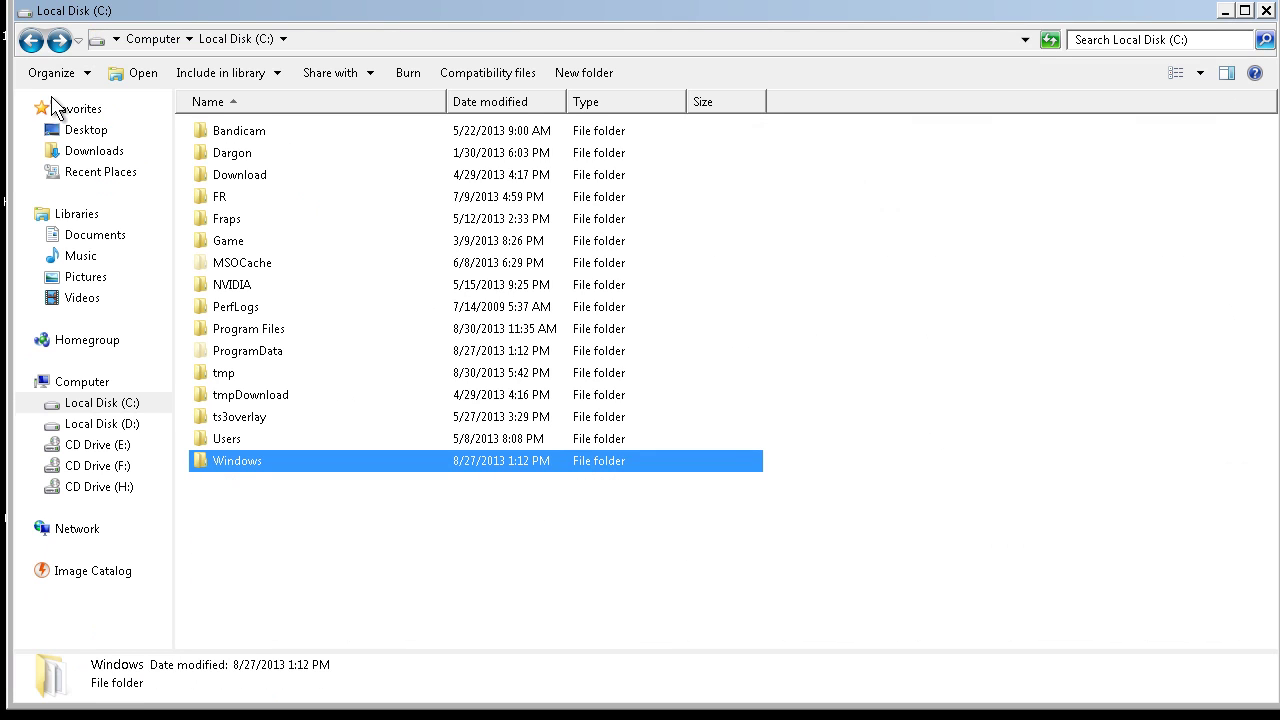
double_click(230, 465)
left_click(232, 470)
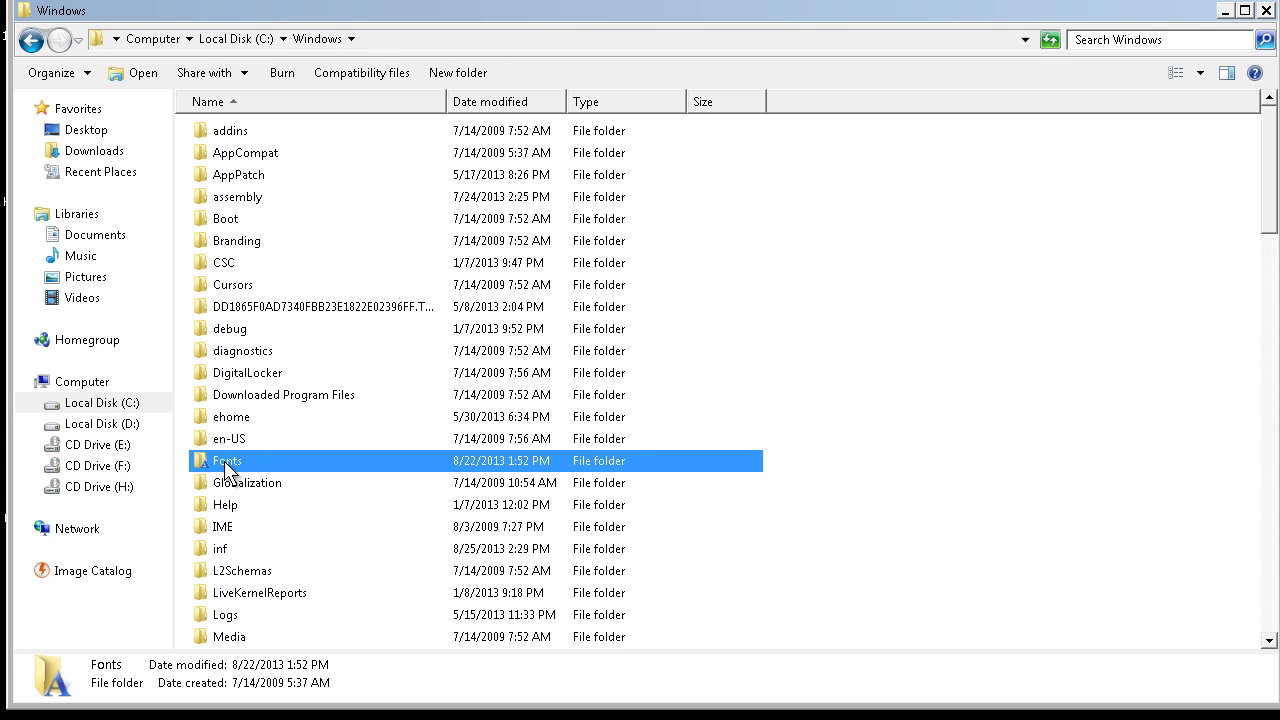
double_click(227, 465)
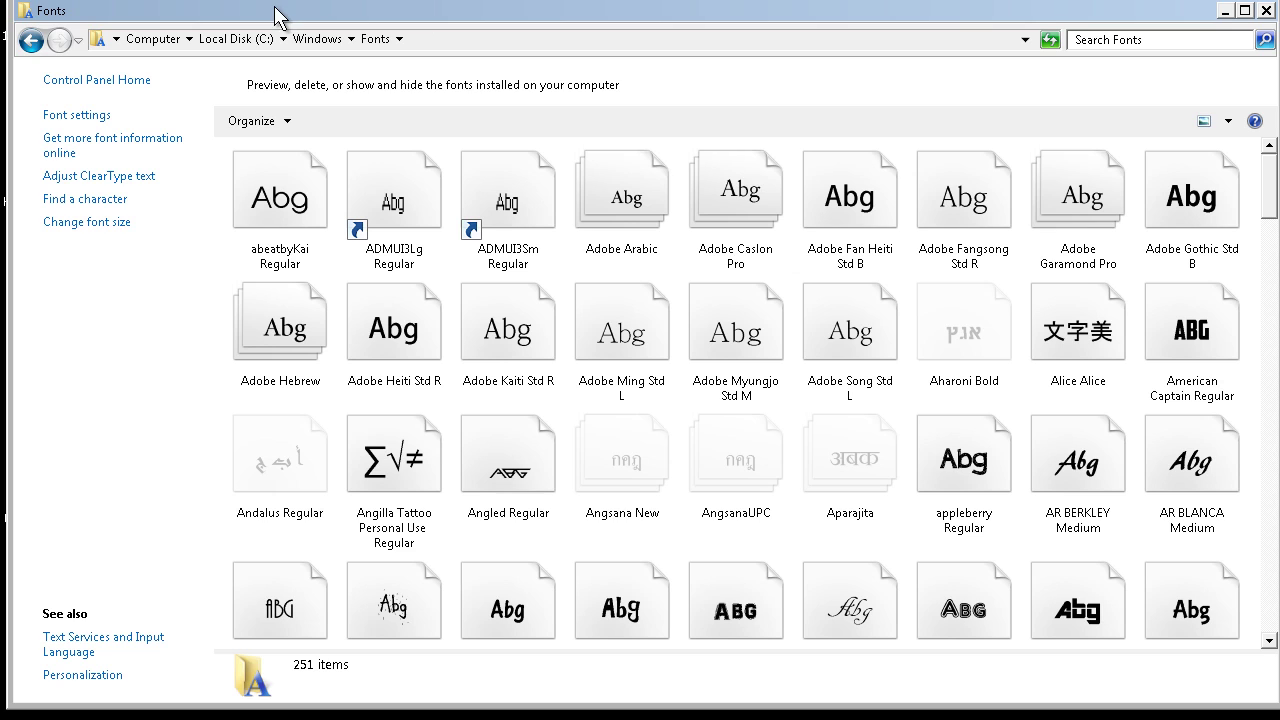
- Install GRATIS into the Fonts folder, now 252 items, and close it
mouse_move(278, 18)
left_mouse_down()
mouse_move(525, 45)
mouse_move(527, 29)
left_mouse_up()
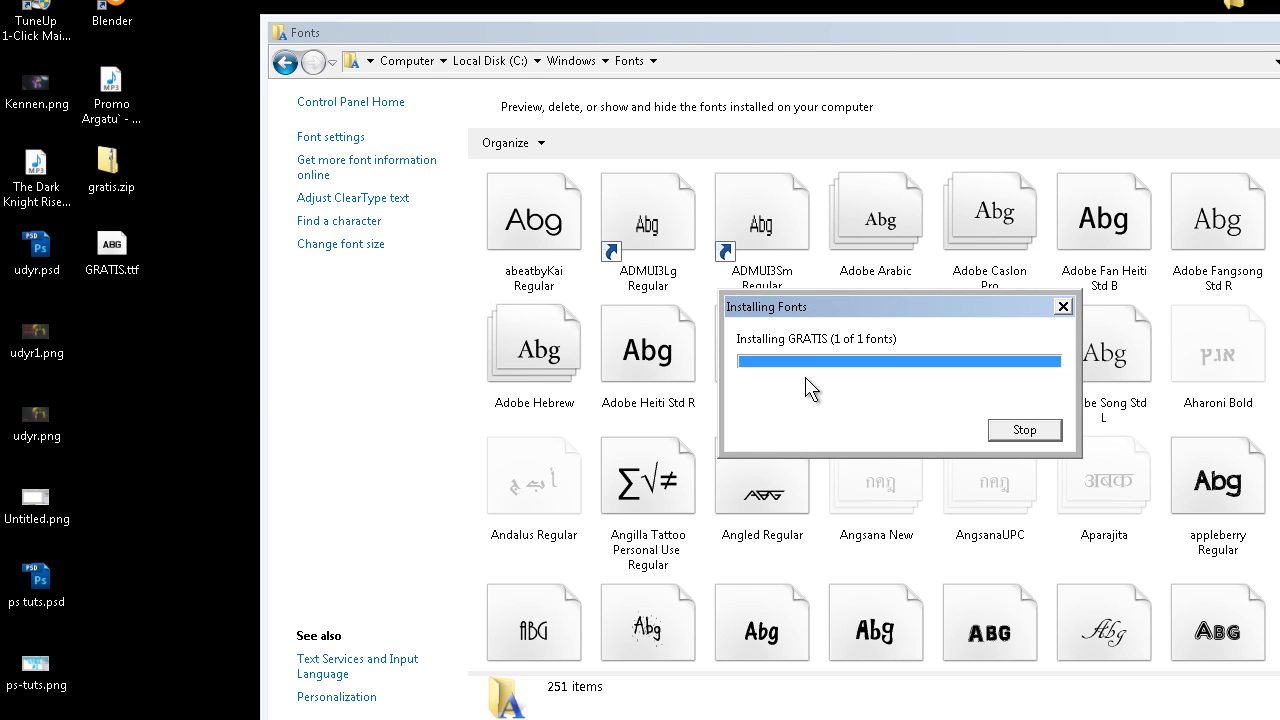
double_click(445, 23)
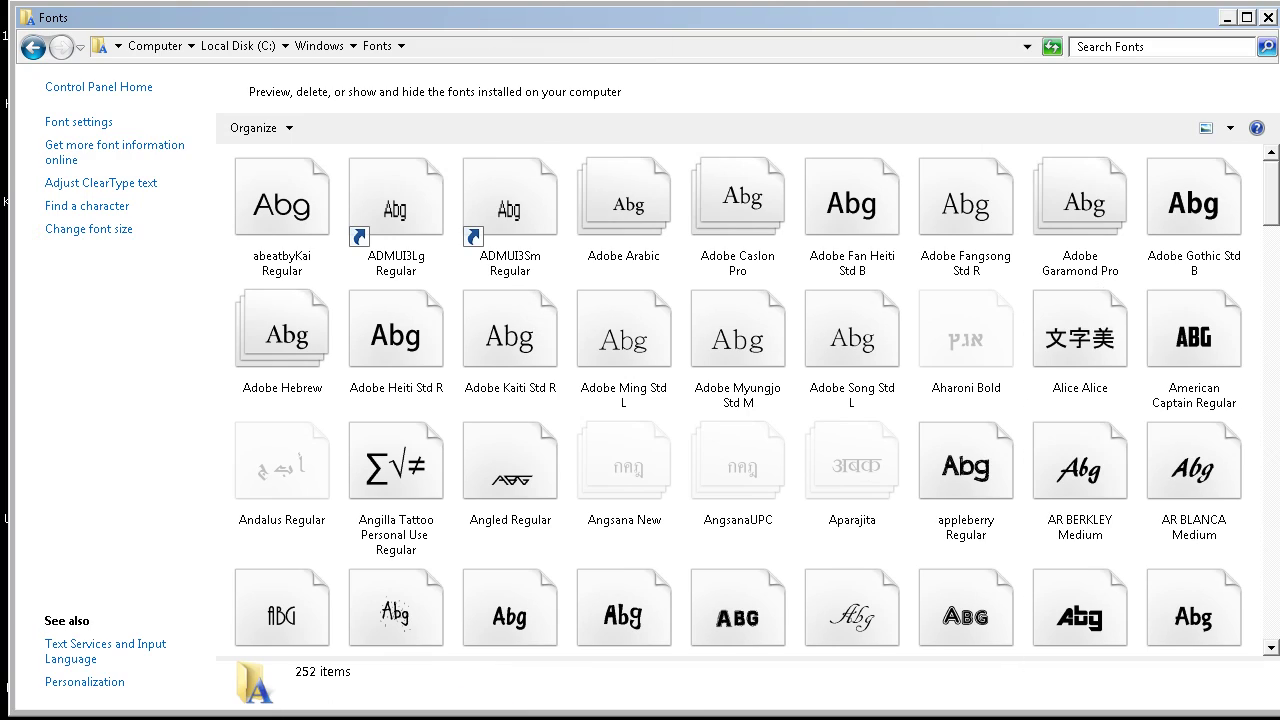
left_click(1268, 18)
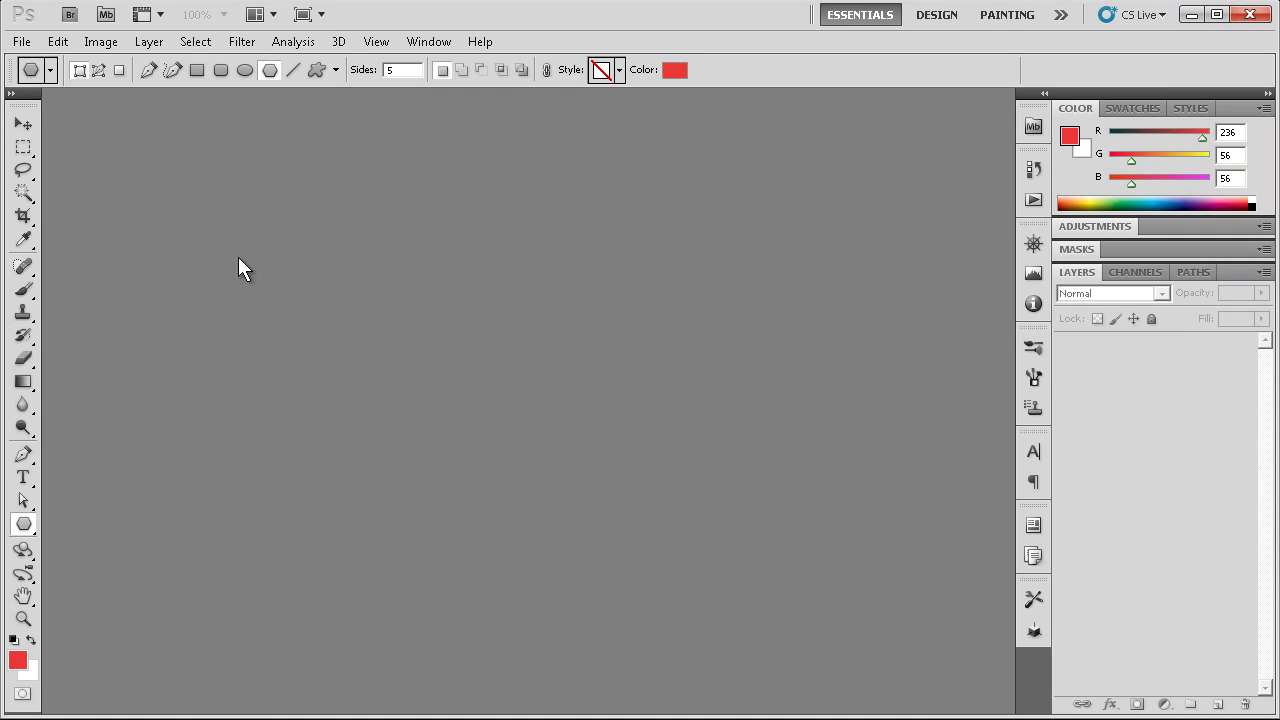
- Set the foreground colour to near-white and select the Brush tool
left_click(674, 70)
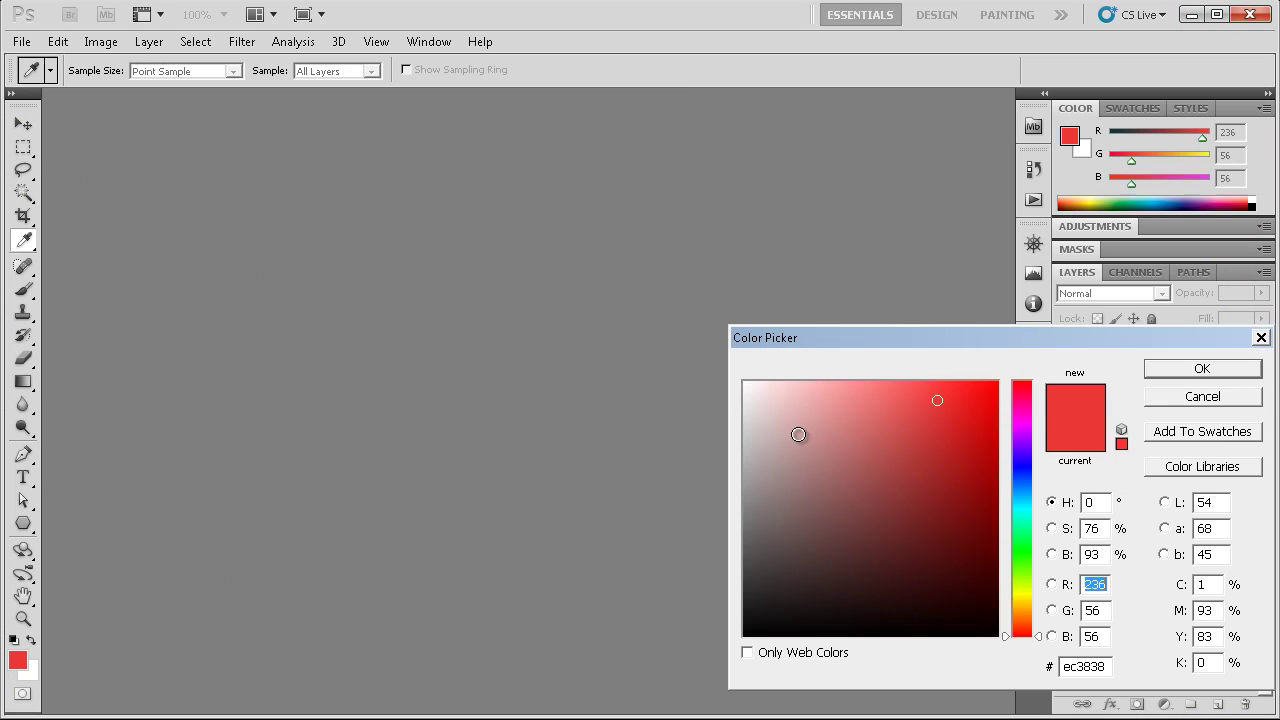
left_click_drag(800, 436, 747, 391)
left_click(1243, 398)
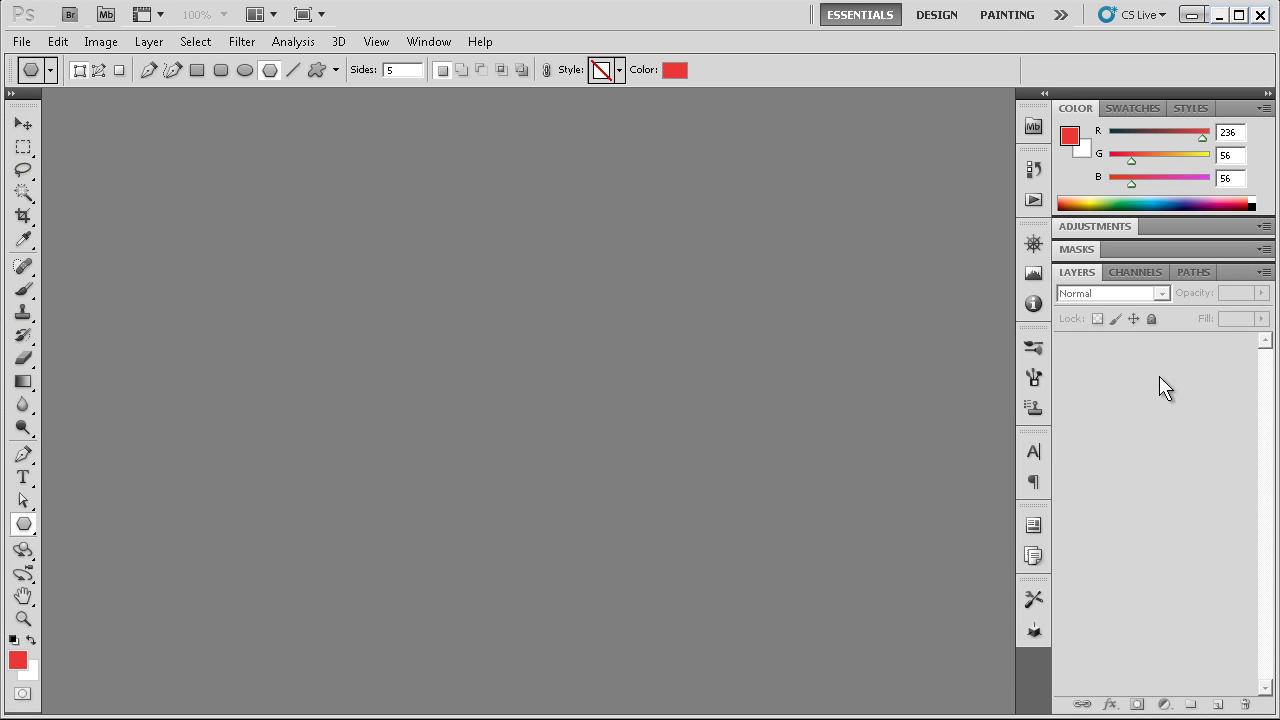
left_click(674, 70)
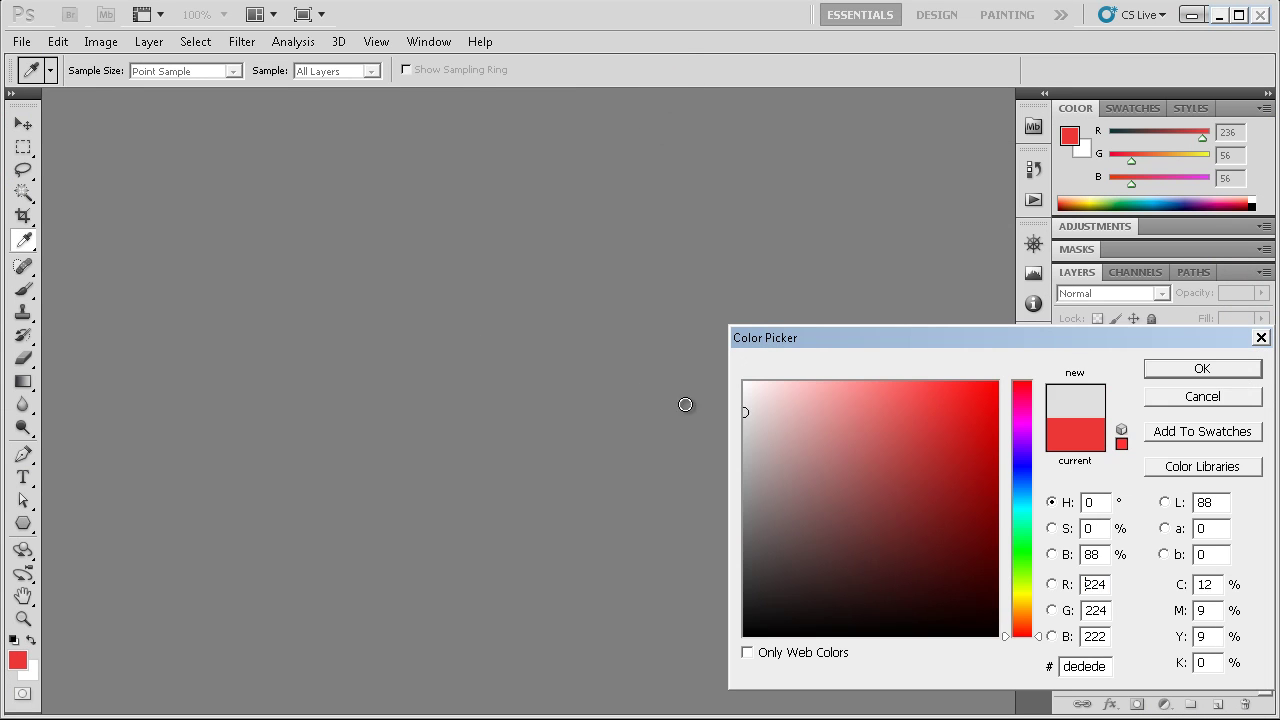
left_click(1220, 378)
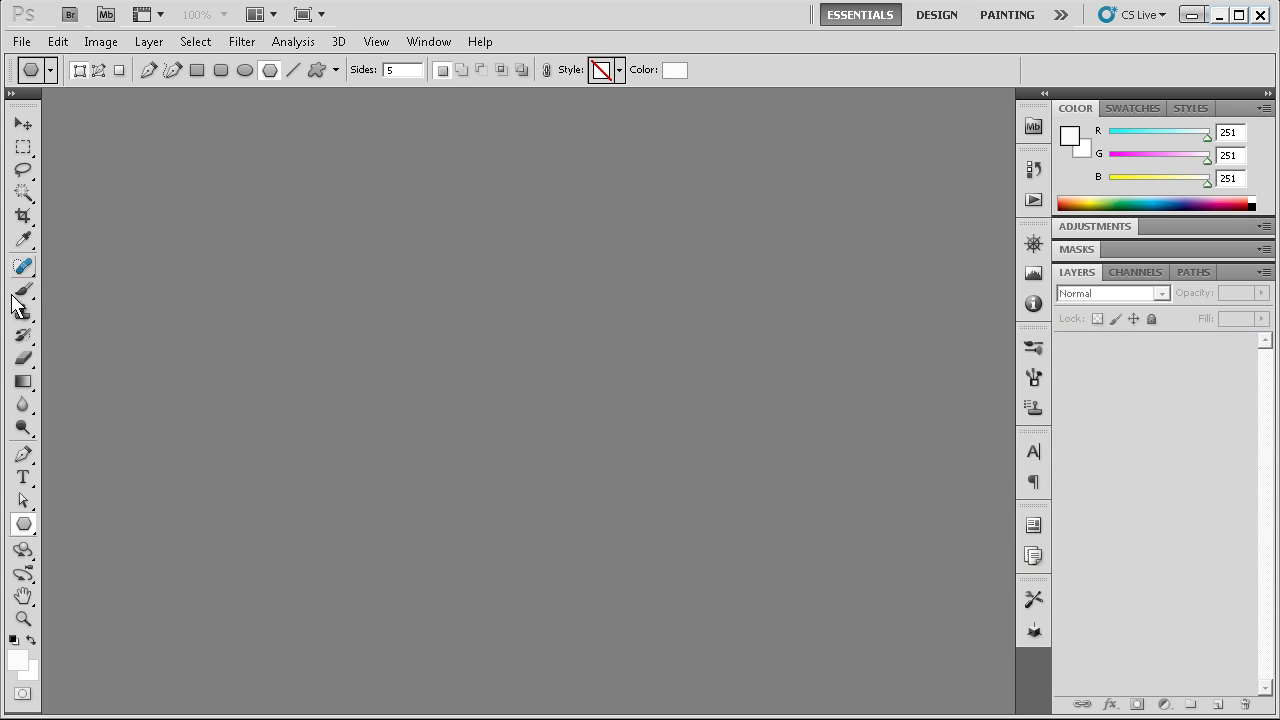
left_click(22, 290)
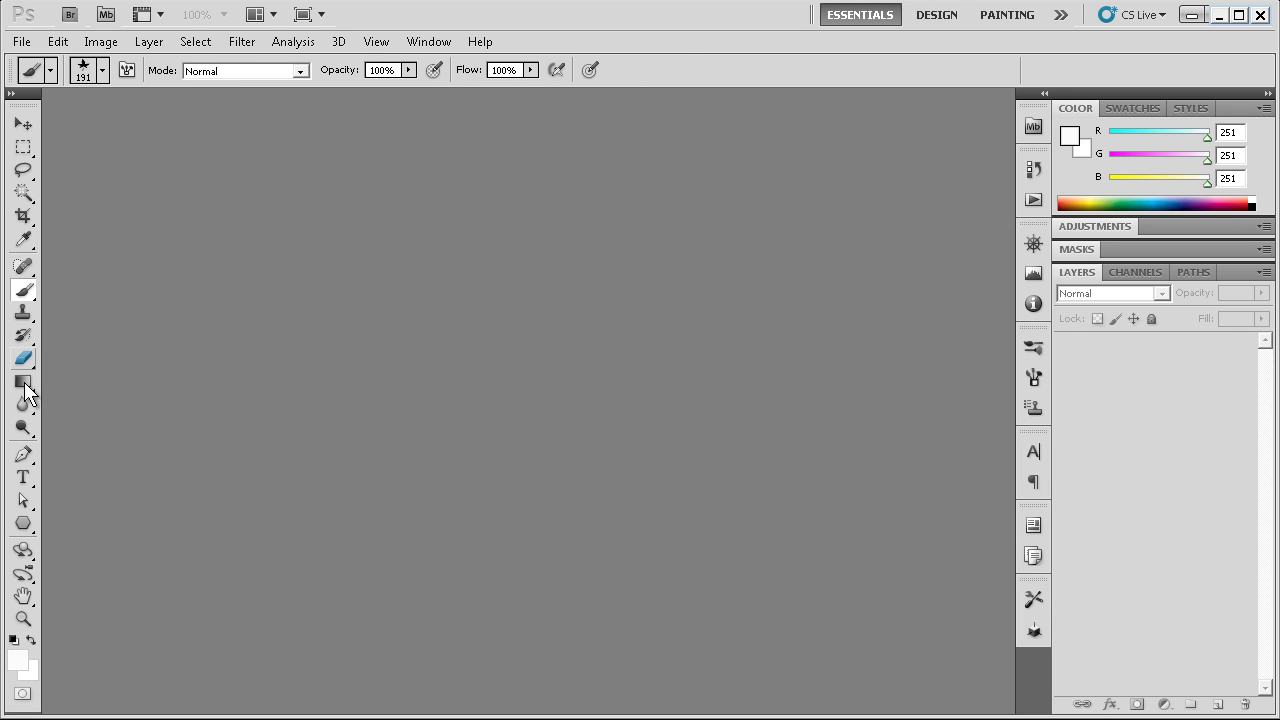
- Create a new blank document using the 1280 px X 720 px preset
left_click(21, 42)
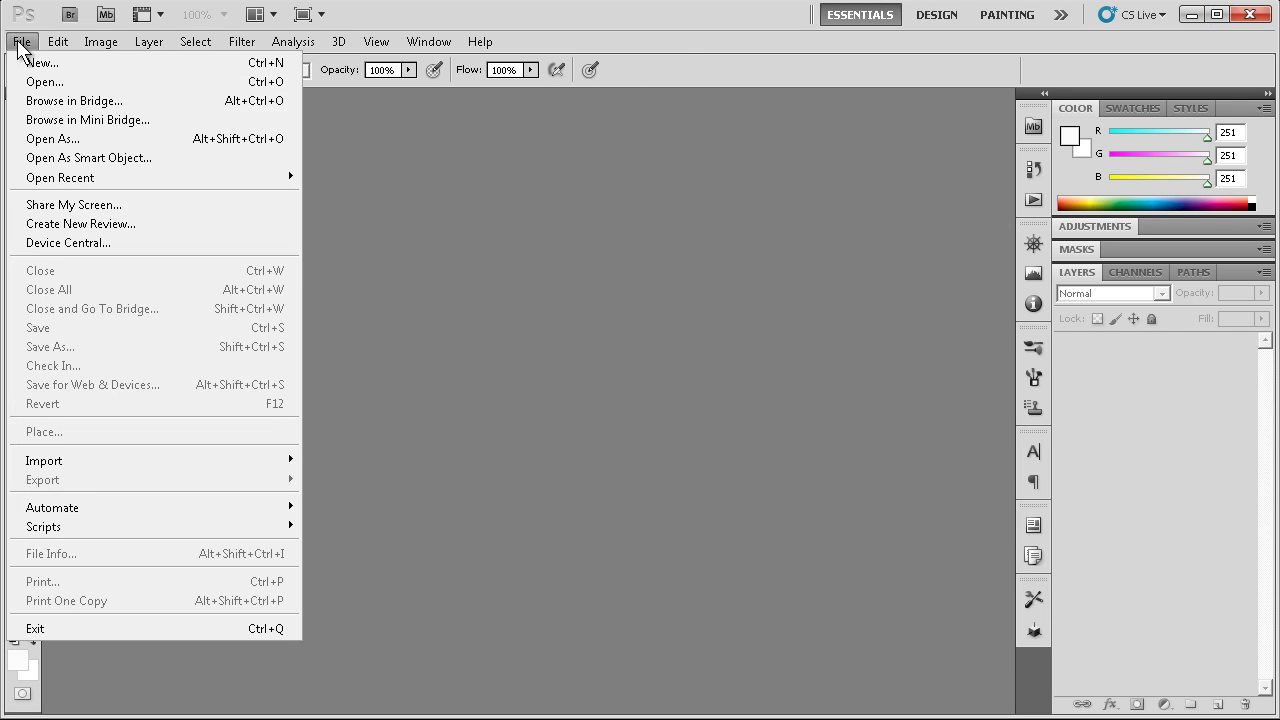
left_click(60, 64)
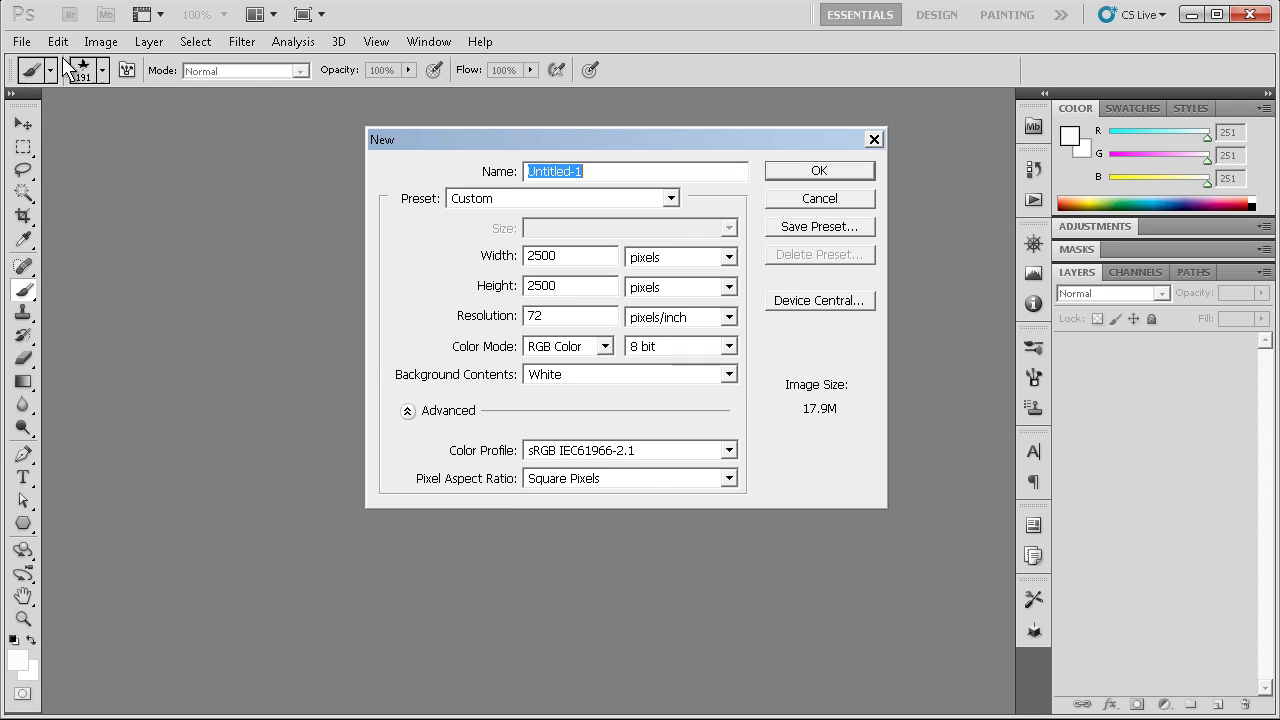
left_click(652, 199)
left_click(551, 266)
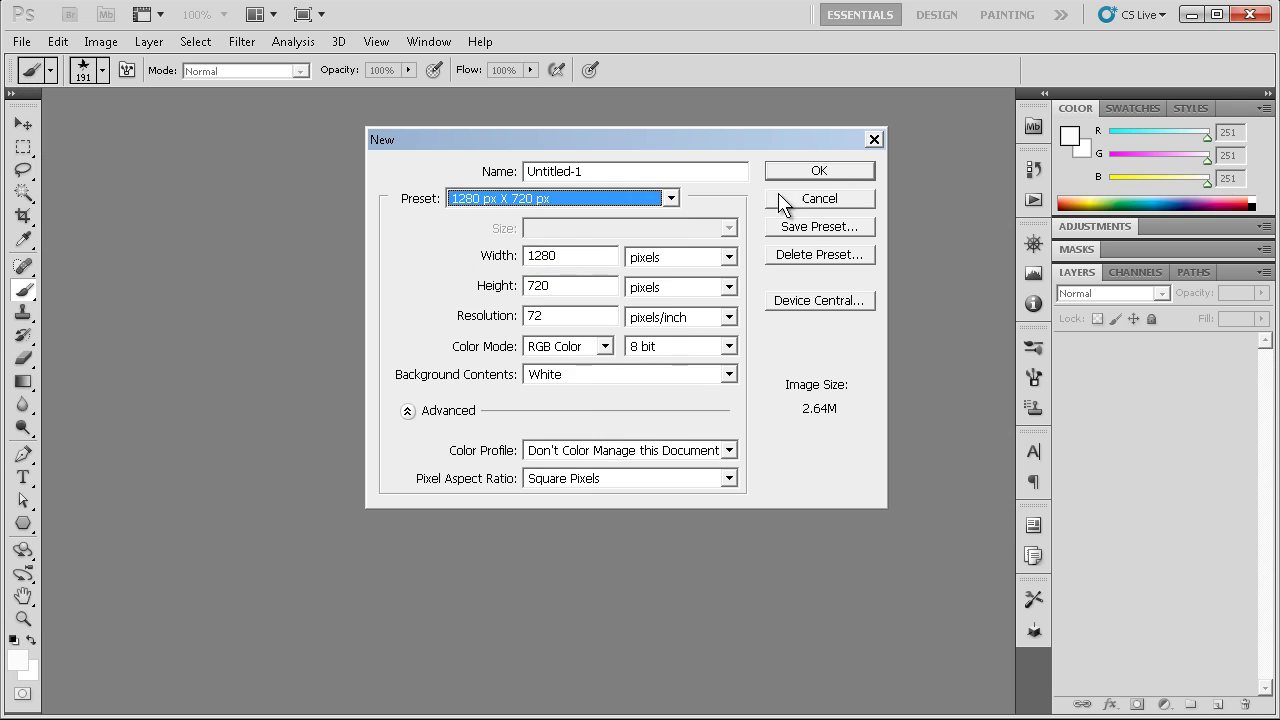
left_click(805, 165)
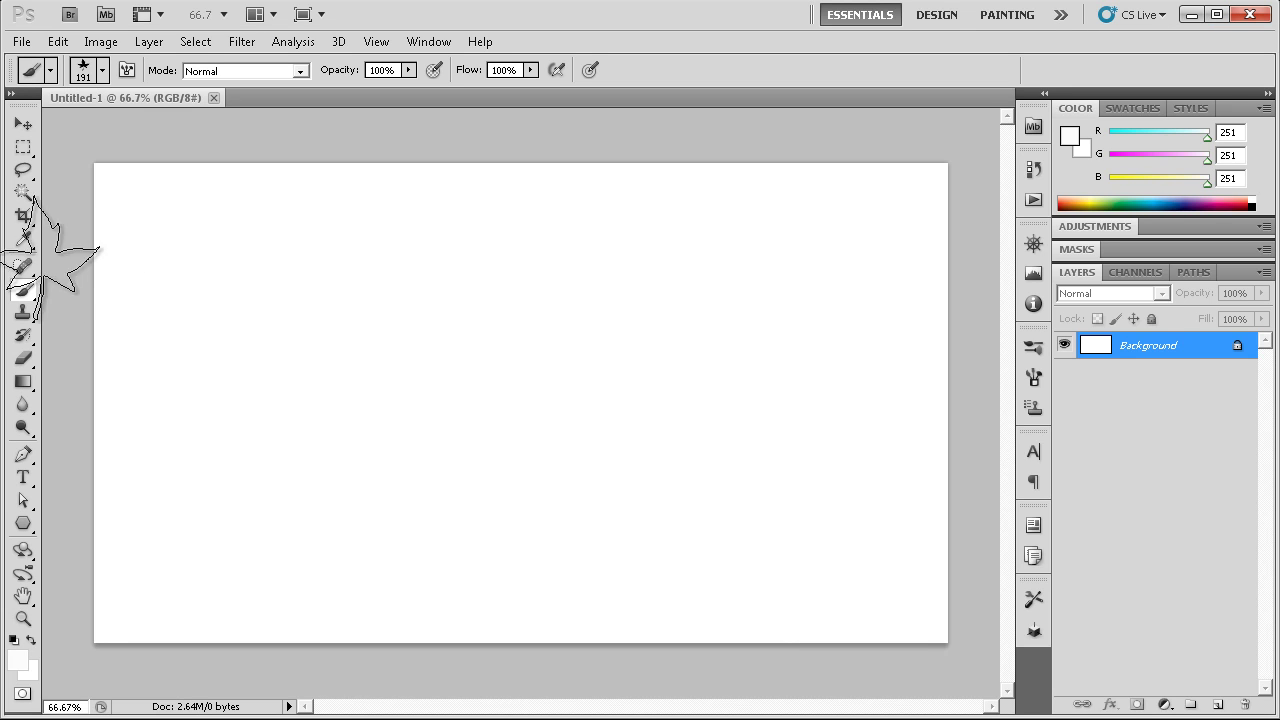
left_click(23, 478)
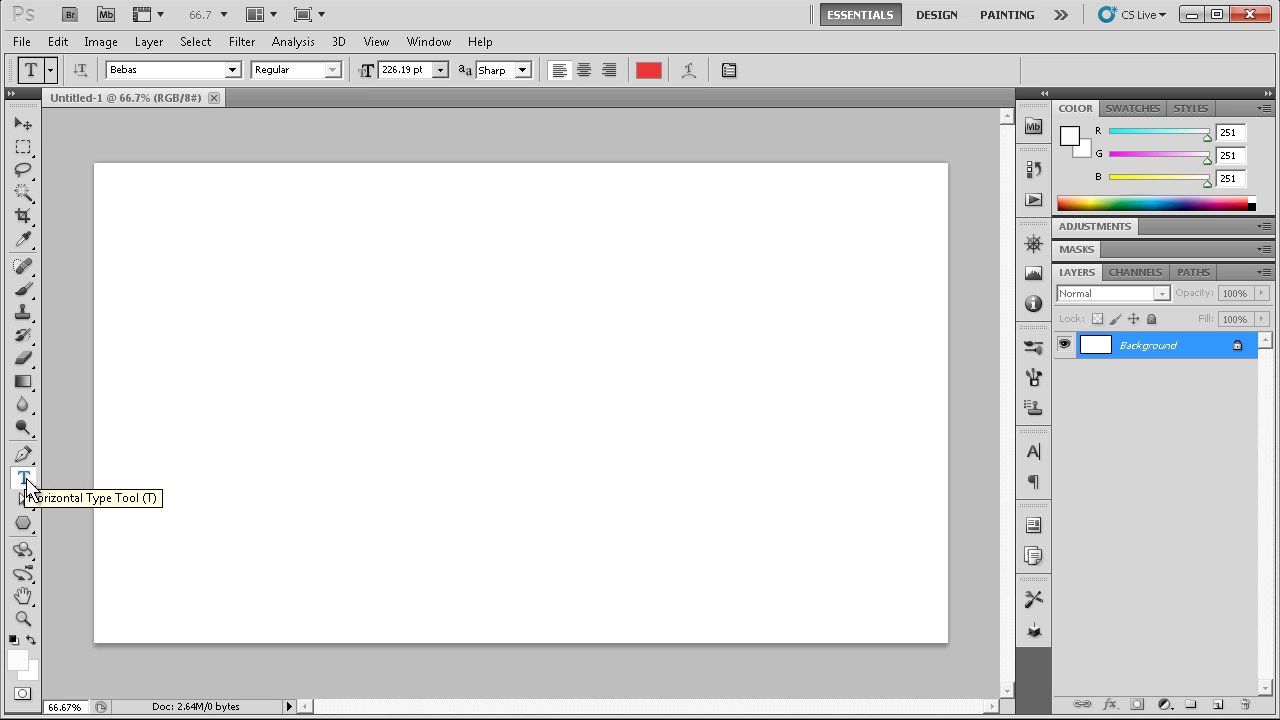
left_click(228, 70)
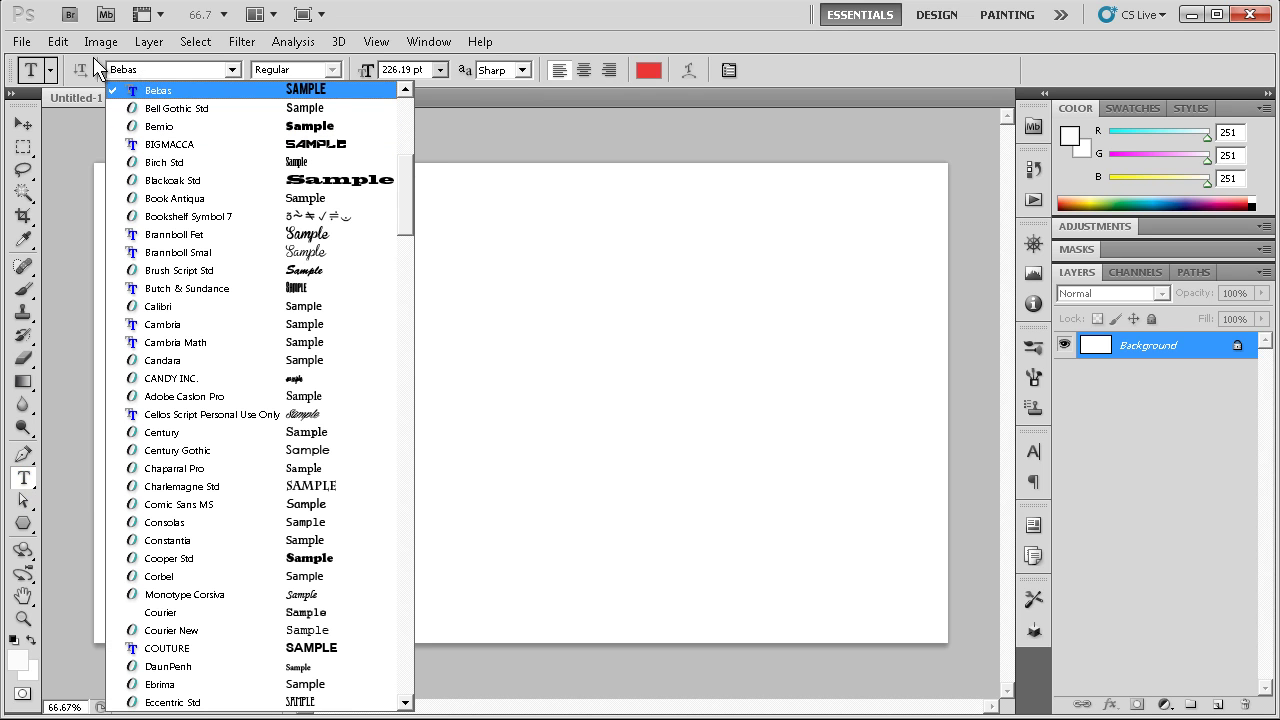
left_click(12, 496)
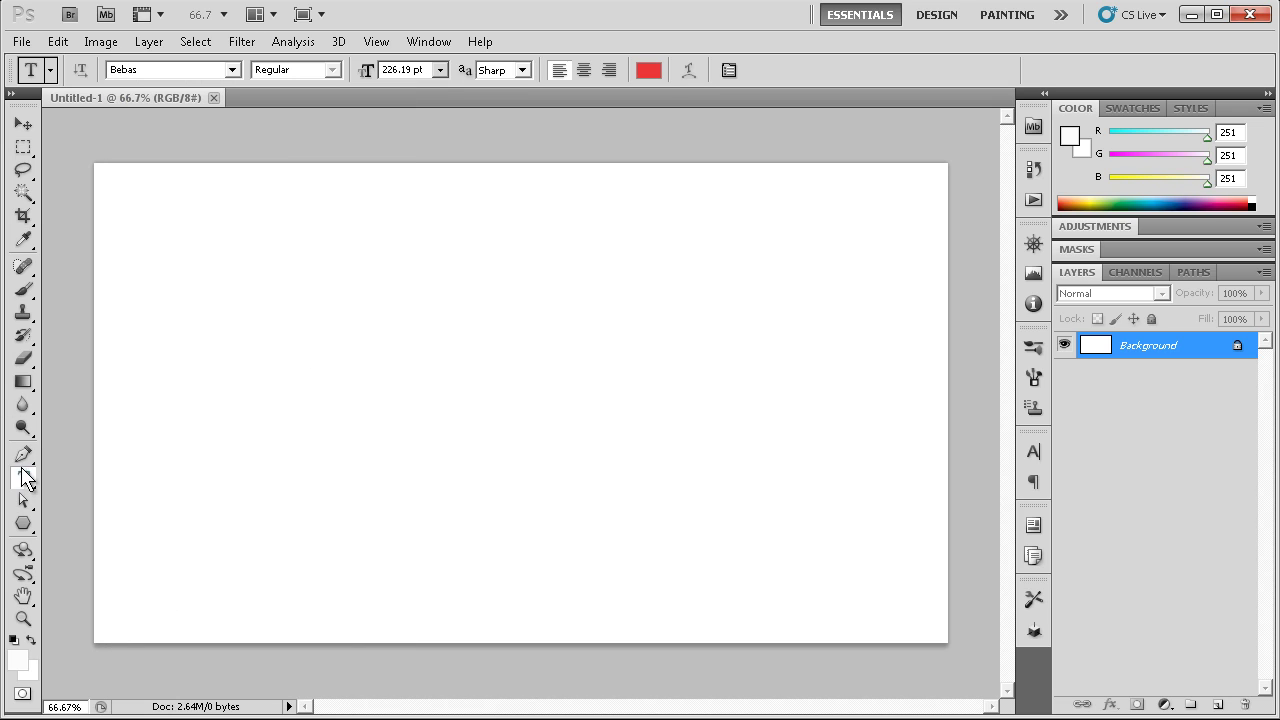
left_click(23, 124)
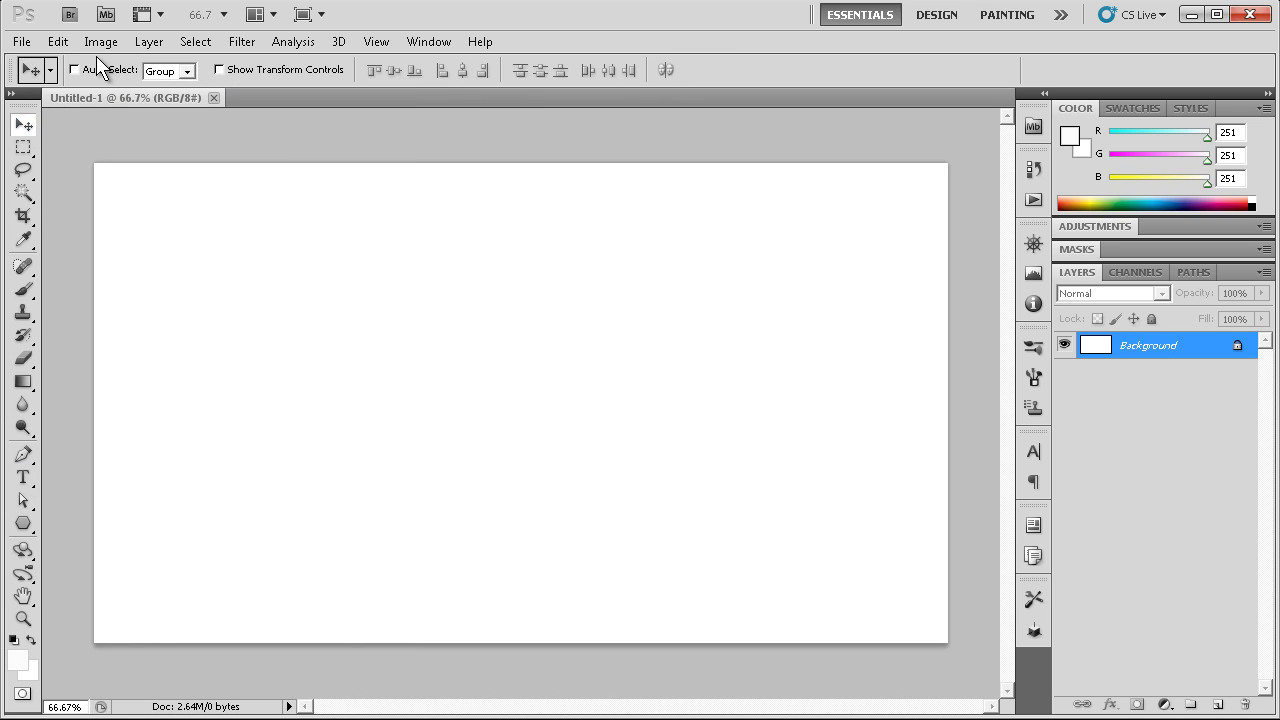
left_click(31, 474)
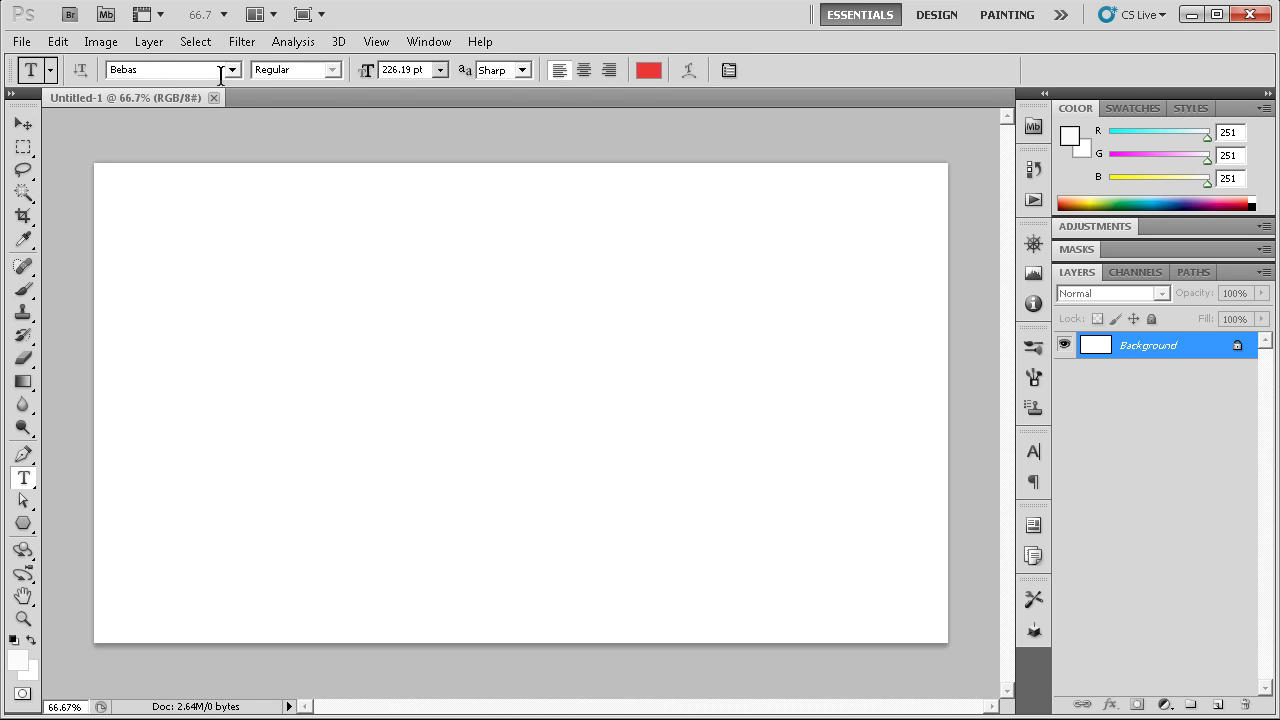
- Change the text colour from red to a near-black
left_click(647, 72)
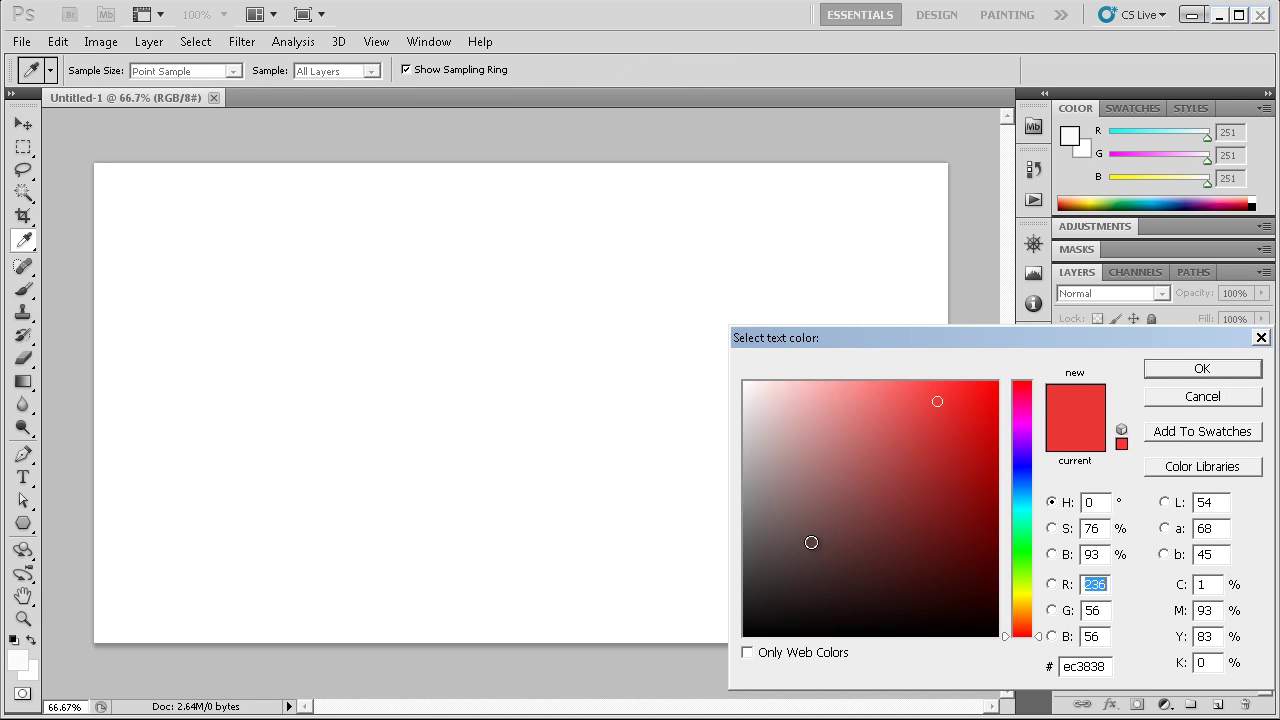
left_click_drag(663, 646, 651, 617)
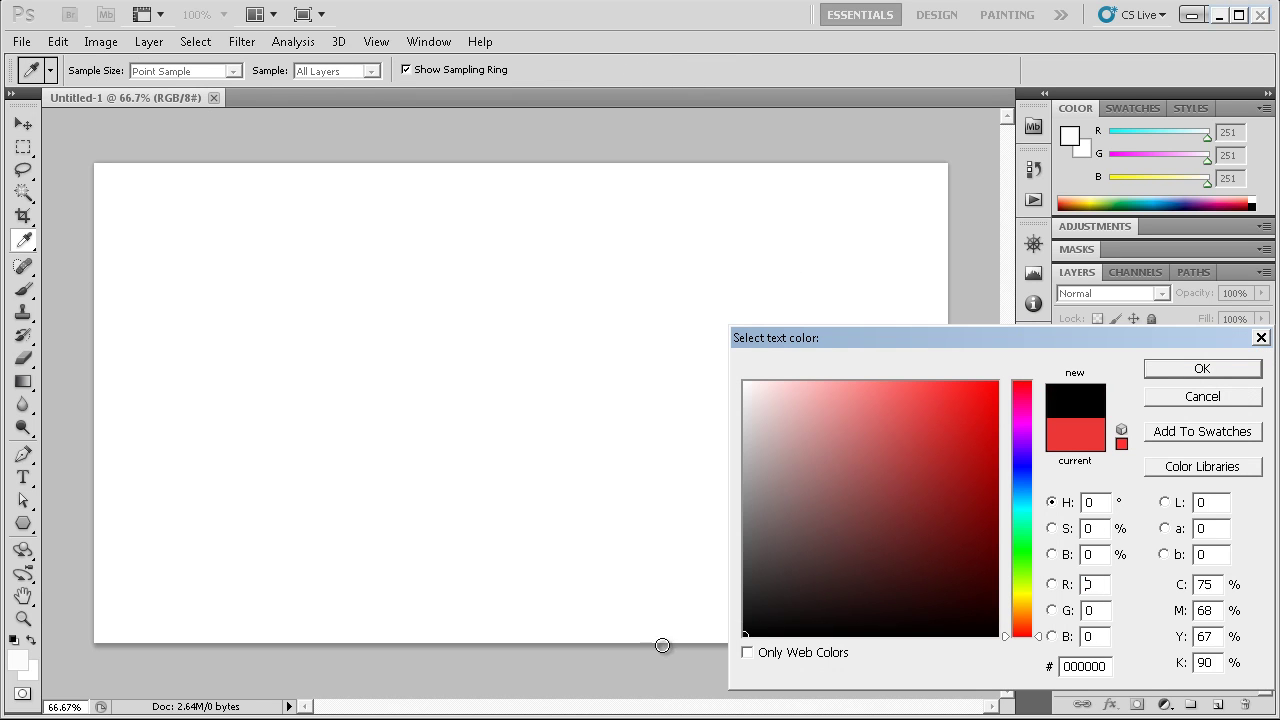
left_click(1223, 371)
- Choose GRATIS Regular as the font in place of Bebas
left_click(236, 68)
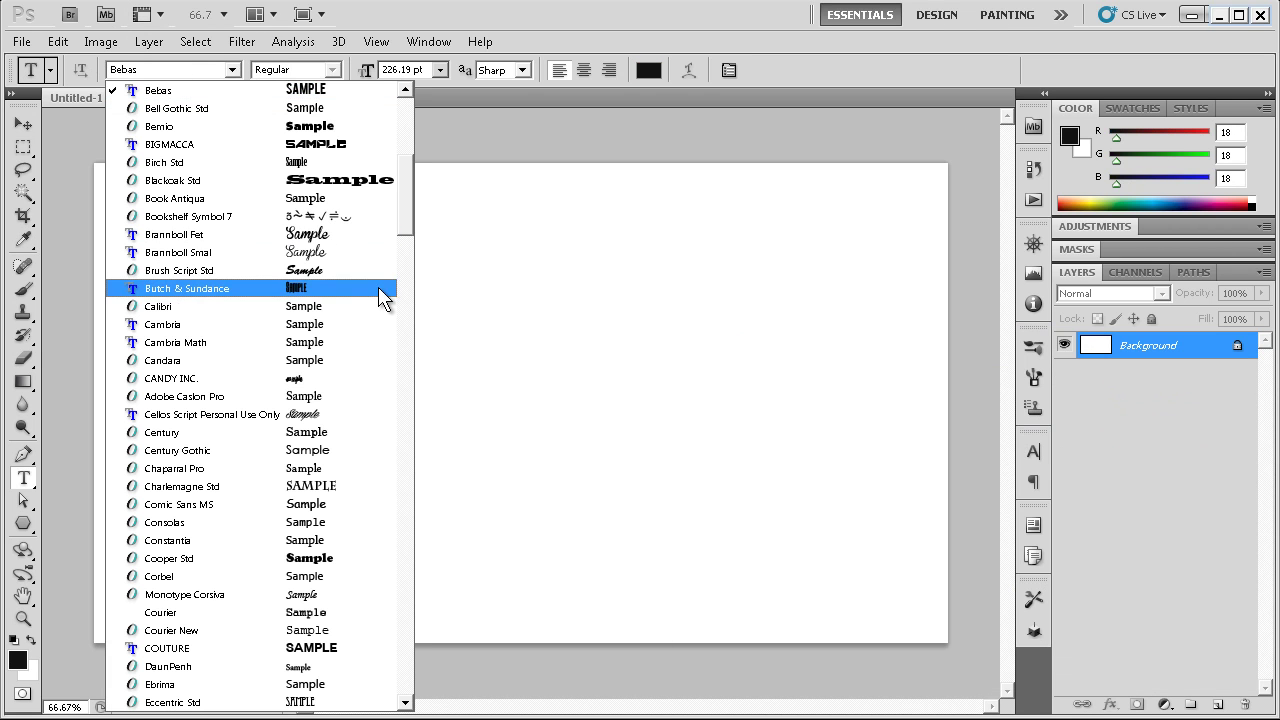
mouse_move(406, 192)
left_mouse_down()
mouse_move(400, 130)
mouse_move(411, 217)
left_mouse_up()
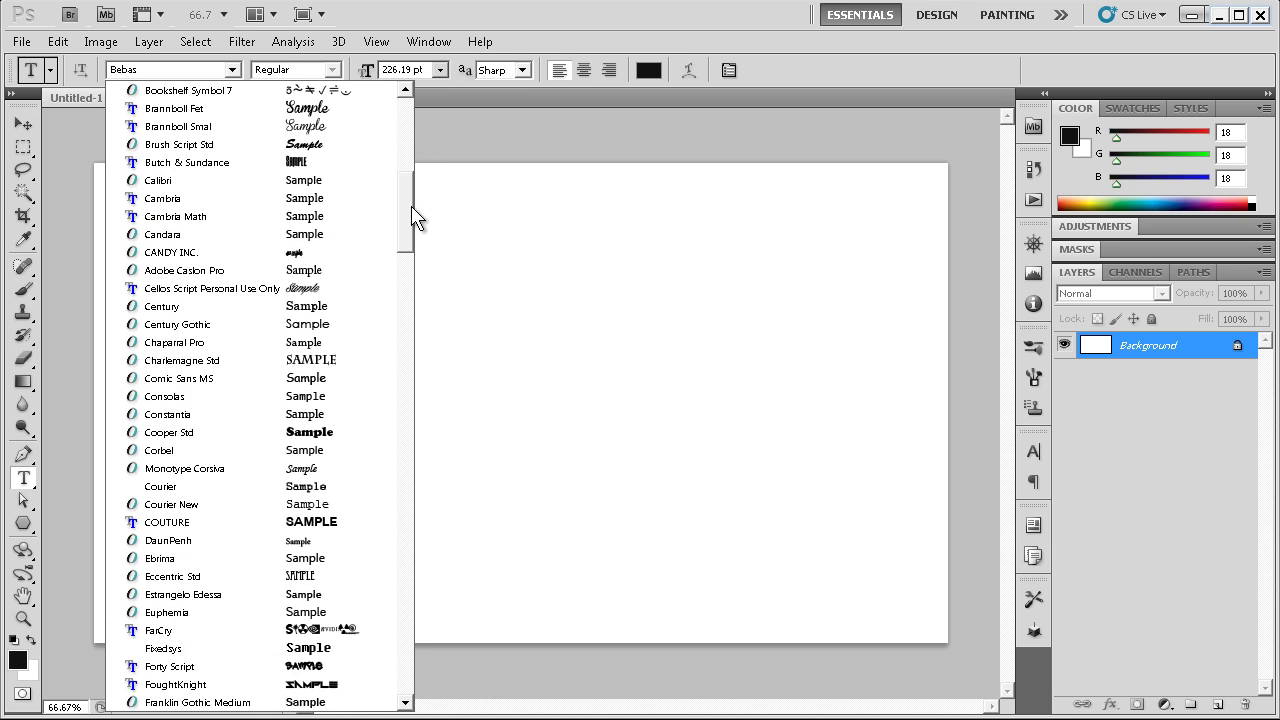
left_click_drag(411, 217, 414, 297)
left_click(188, 70)
type("GRAT")
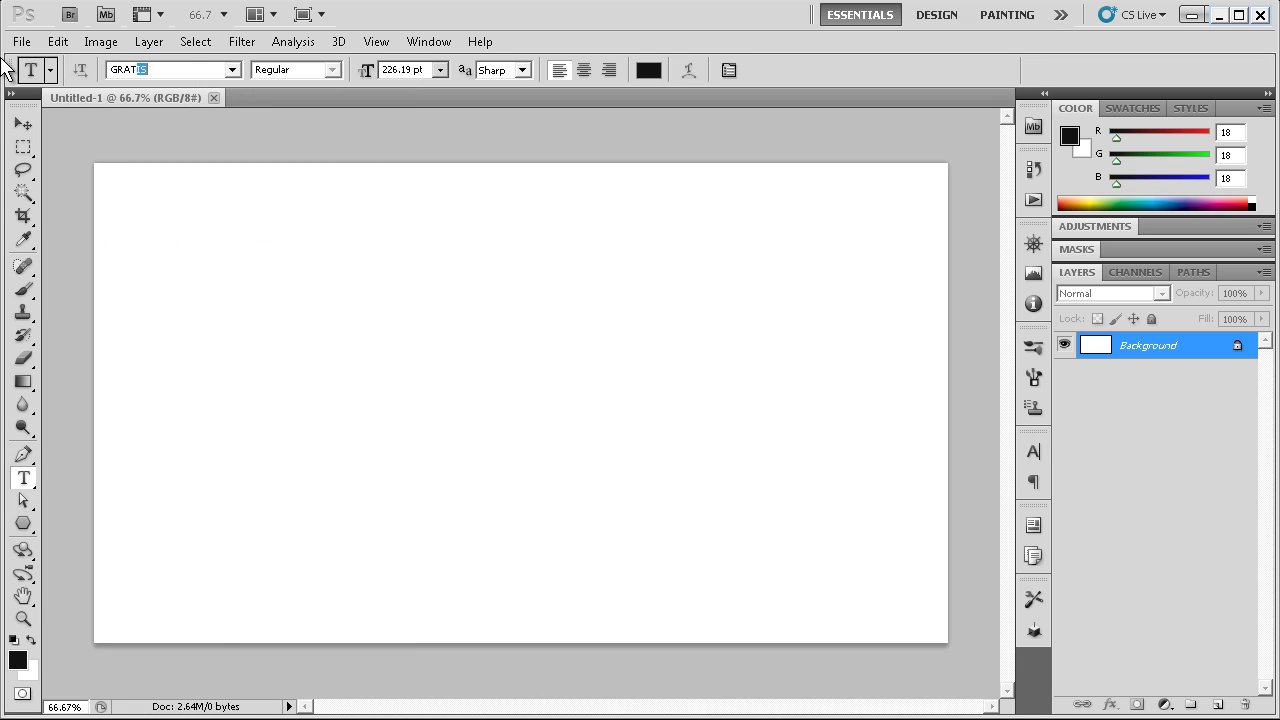
left_click(229, 72)
left_click(220, 100)
left_click(235, 72)
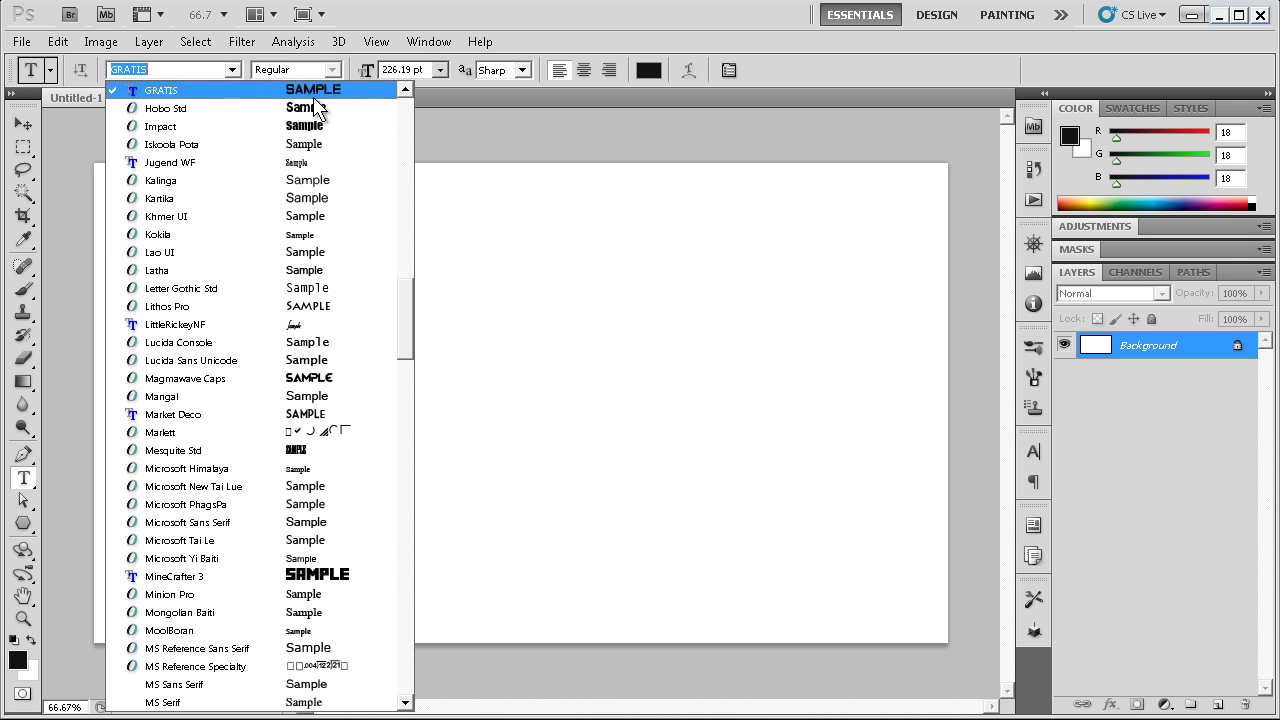
mouse_move(409, 320)
left_mouse_down()
mouse_move(410, 442)
mouse_move(398, 330)
left_mouse_up()
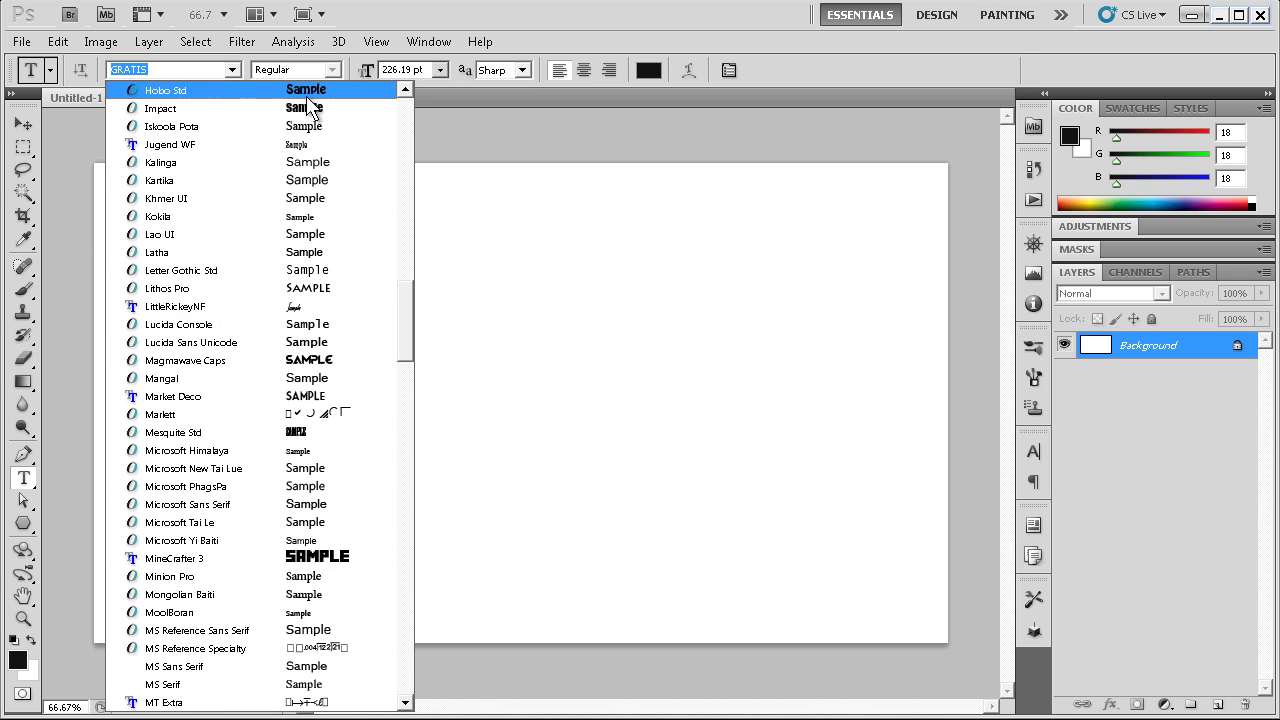
left_click(248, 66)
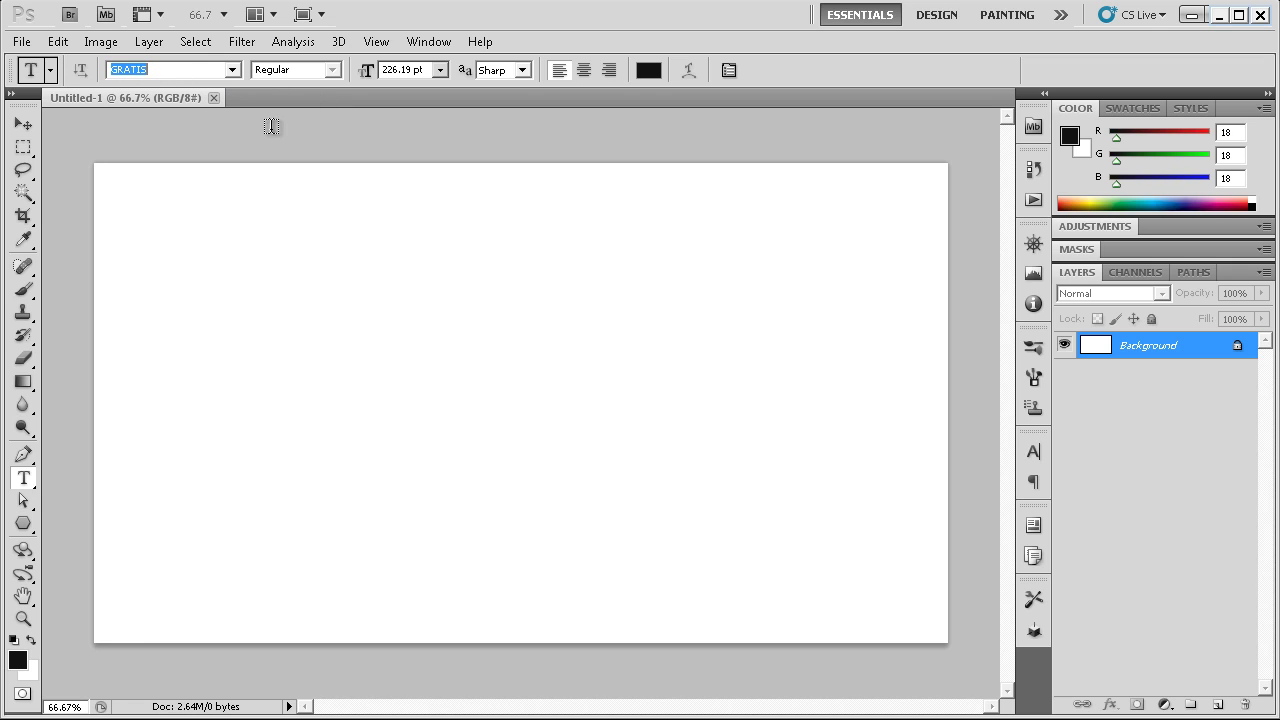
key("Escape")
key("Up")
key("Up")
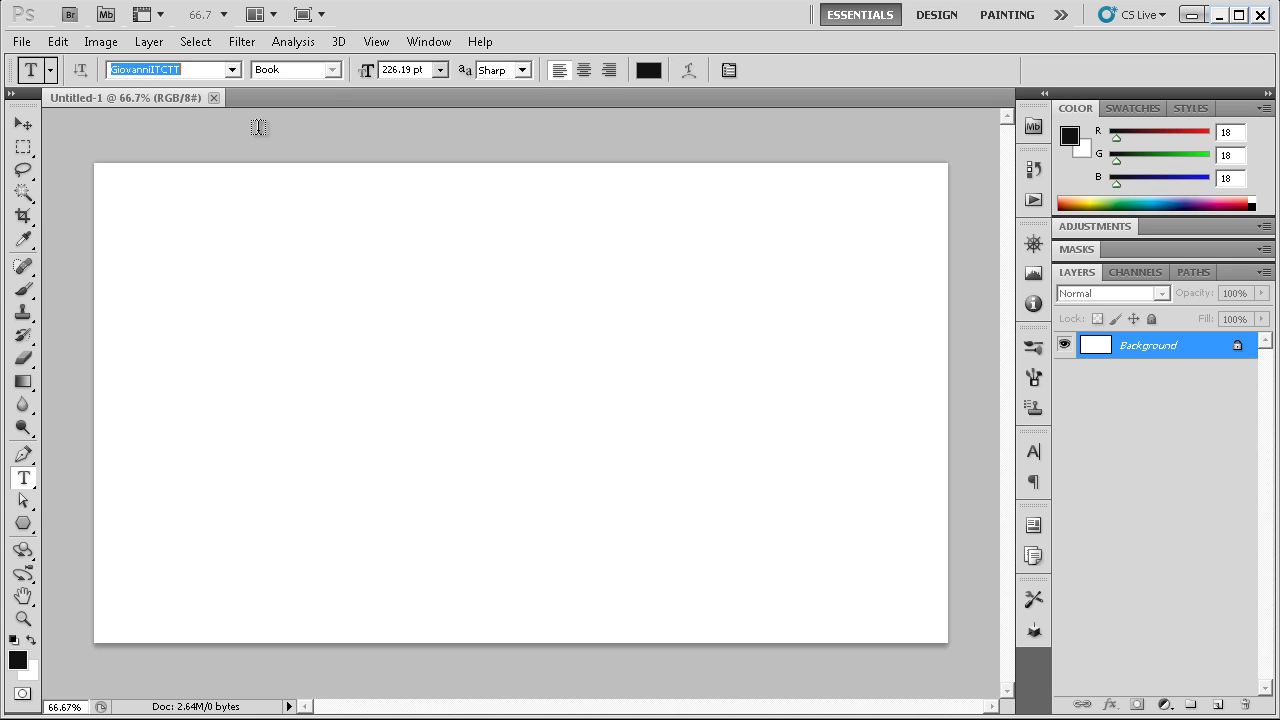
key("Up")
key("Up")
key("Down")
key("Down")
key("Down")
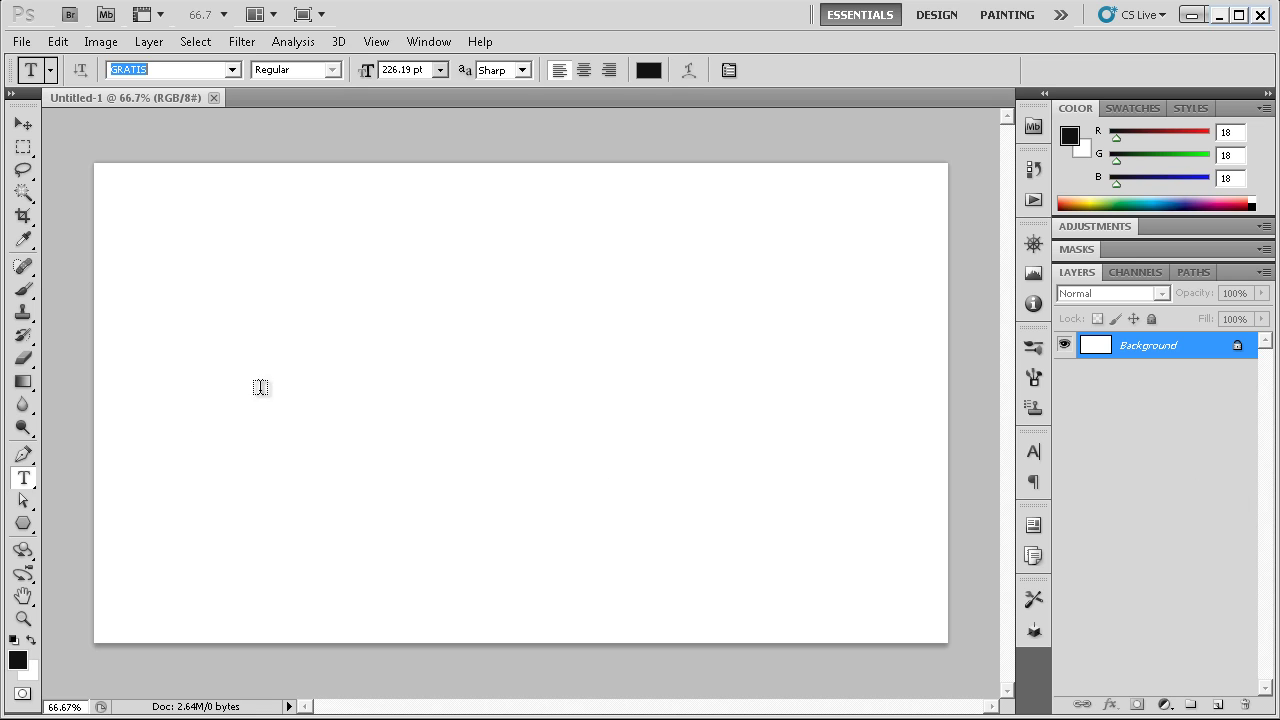
- Type the word TUTORIAL on the canvas, fixing typos, and commit it
left_click(231, 398)
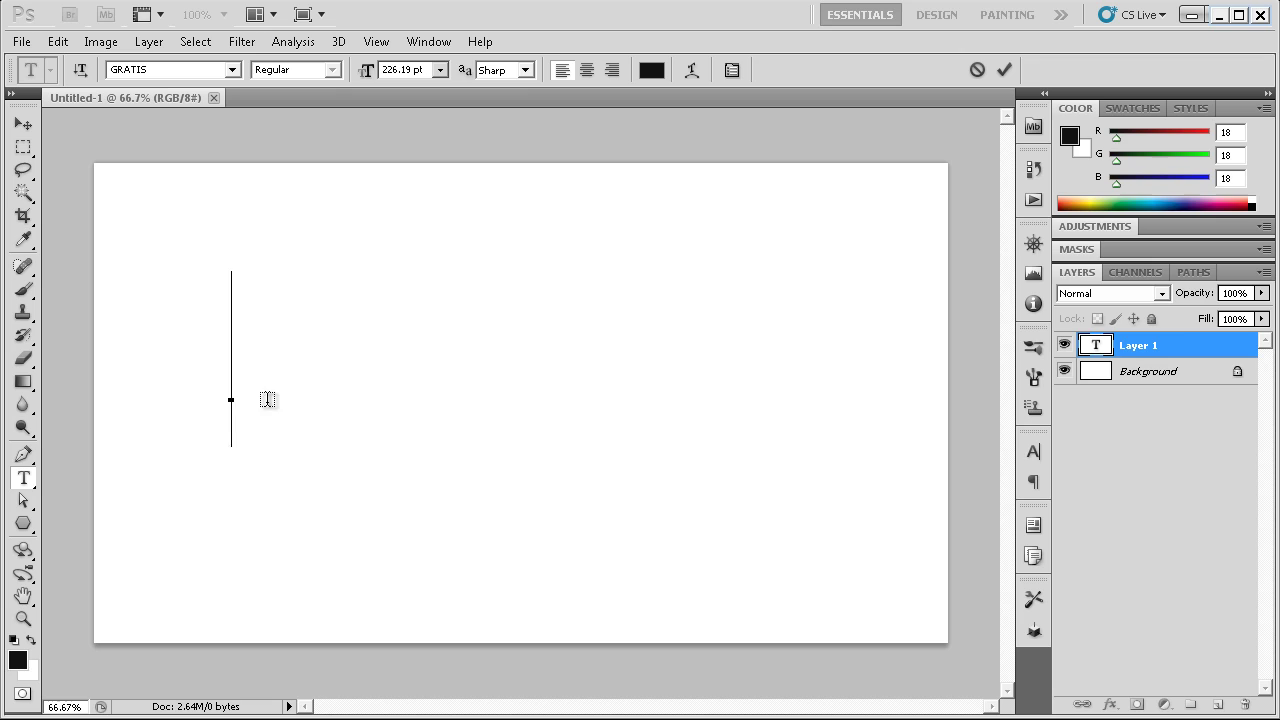
type("T")
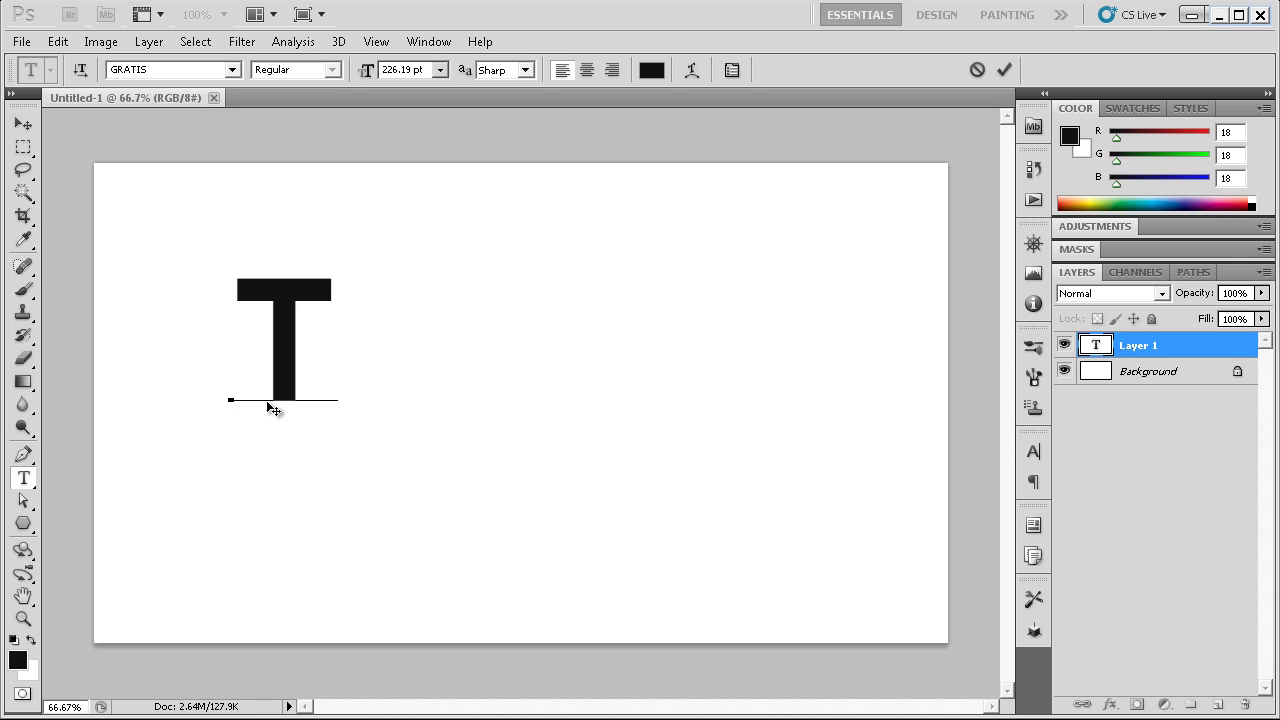
type("UTOR")
key("BackSpace")
key("BackSpace")
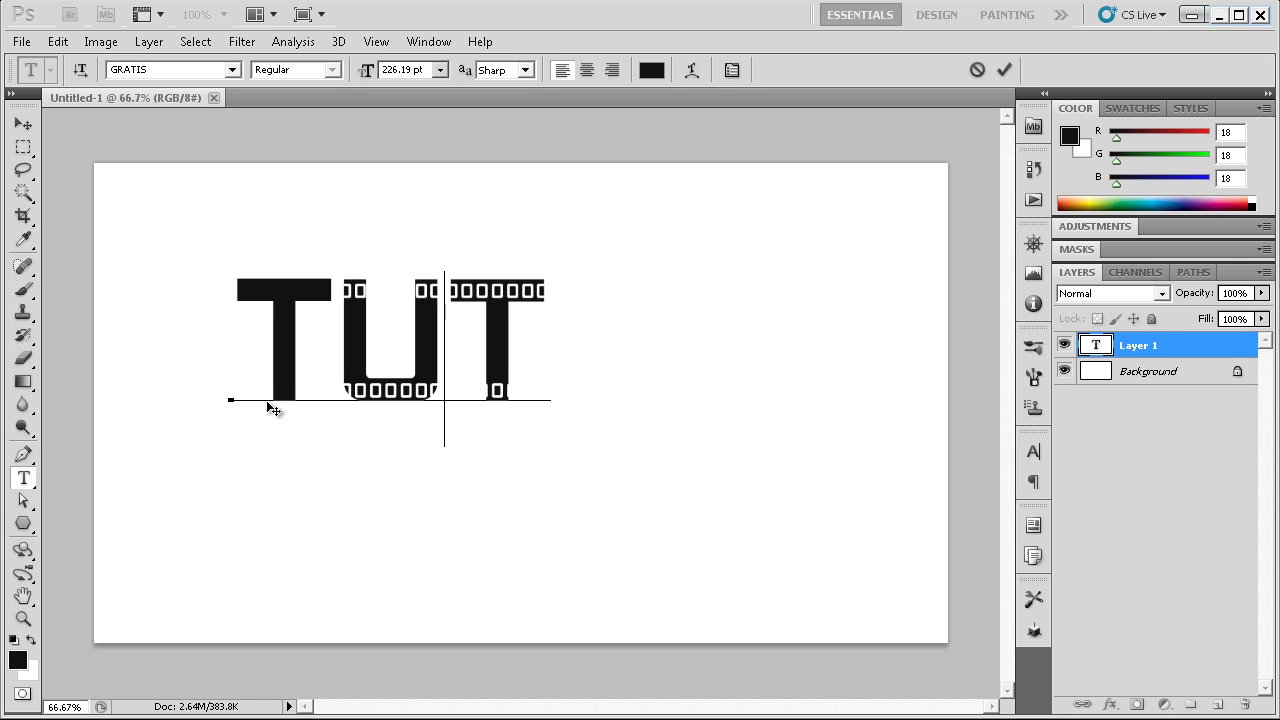
key("BackSpace")
key("BackSpace")
type("T")
key("BackSpace")
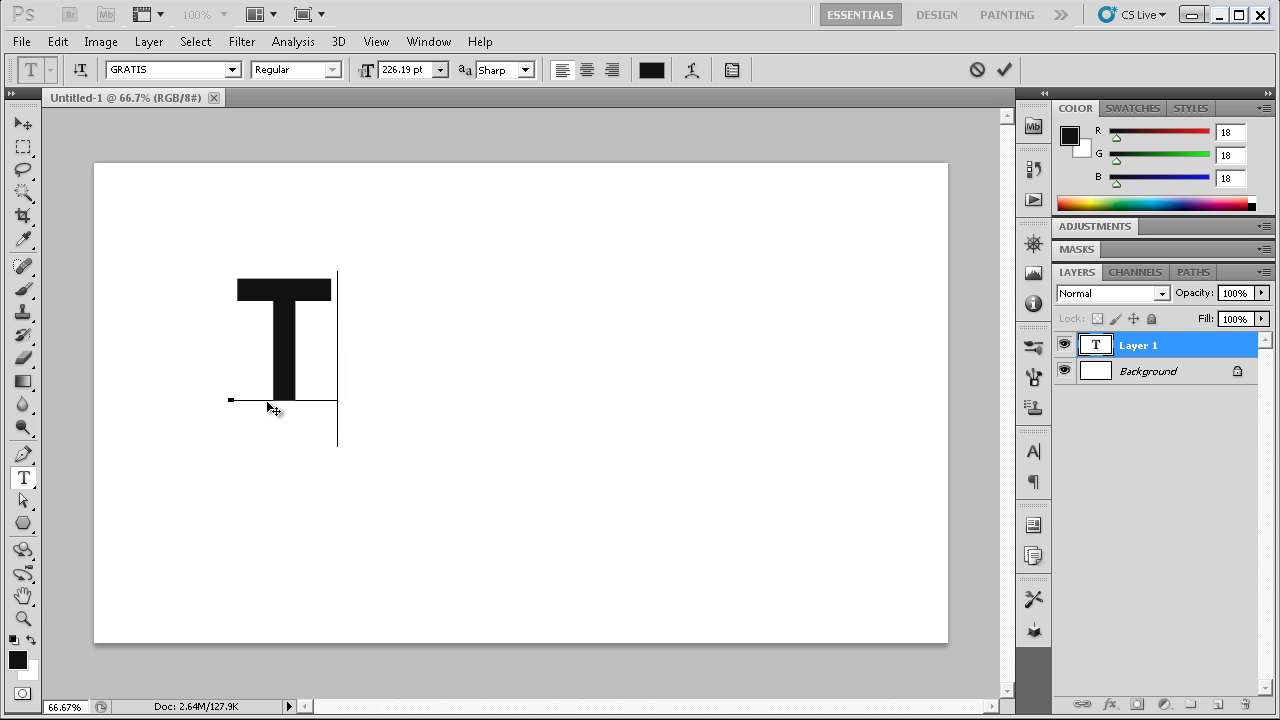
type("UTORIAL")
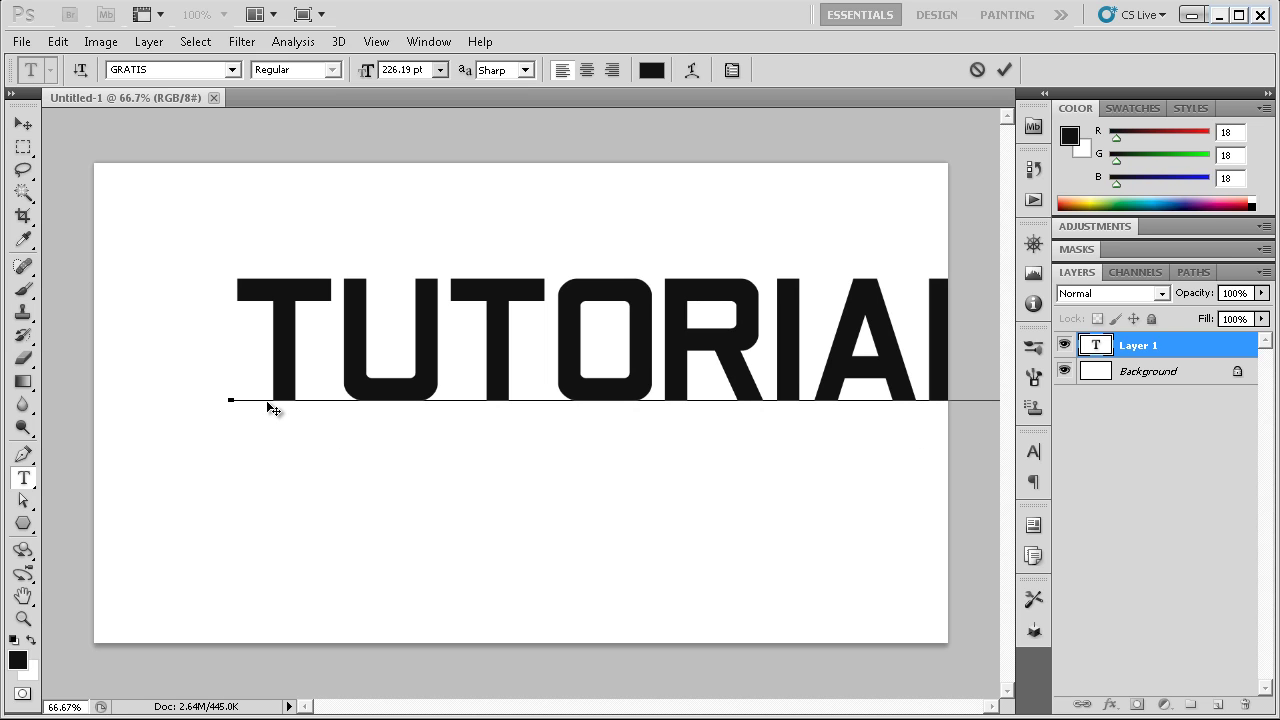
left_click(1146, 344)
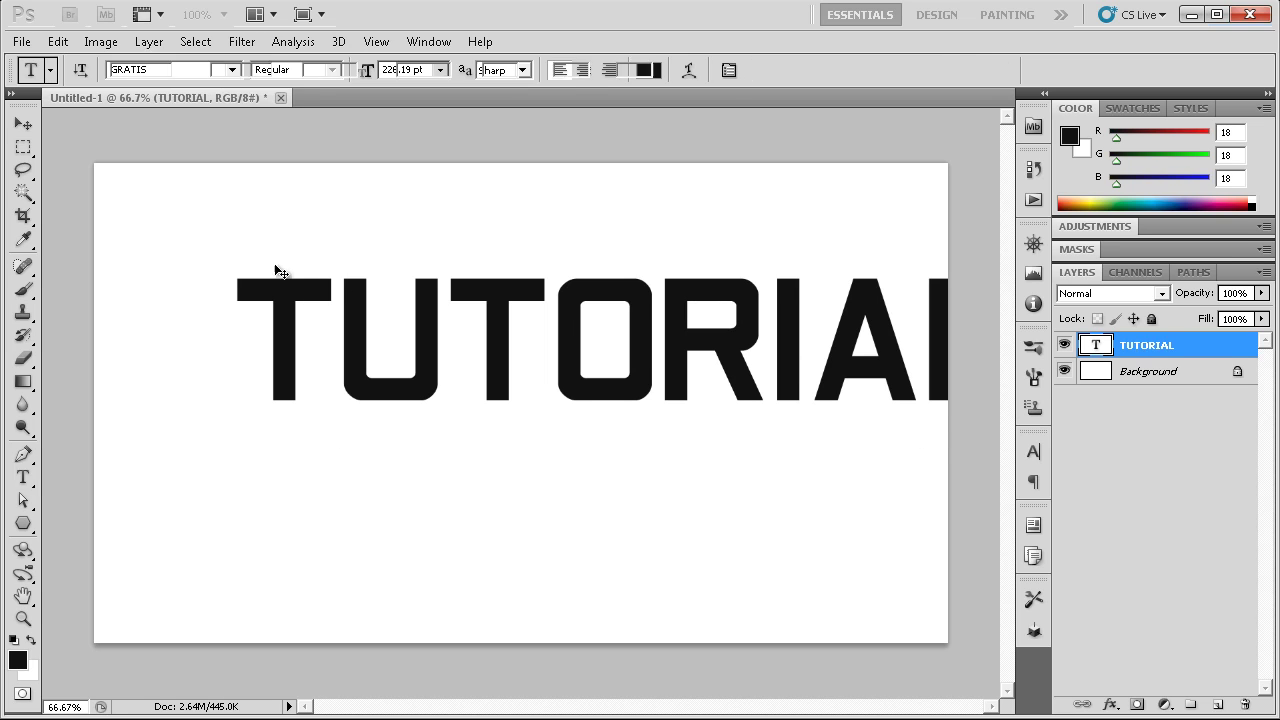
- Scale the TUTORIAL text to 78.54% and centre it on the canvas
key("ctrl+t")
left_click_drag(229, 266, 402, 309)
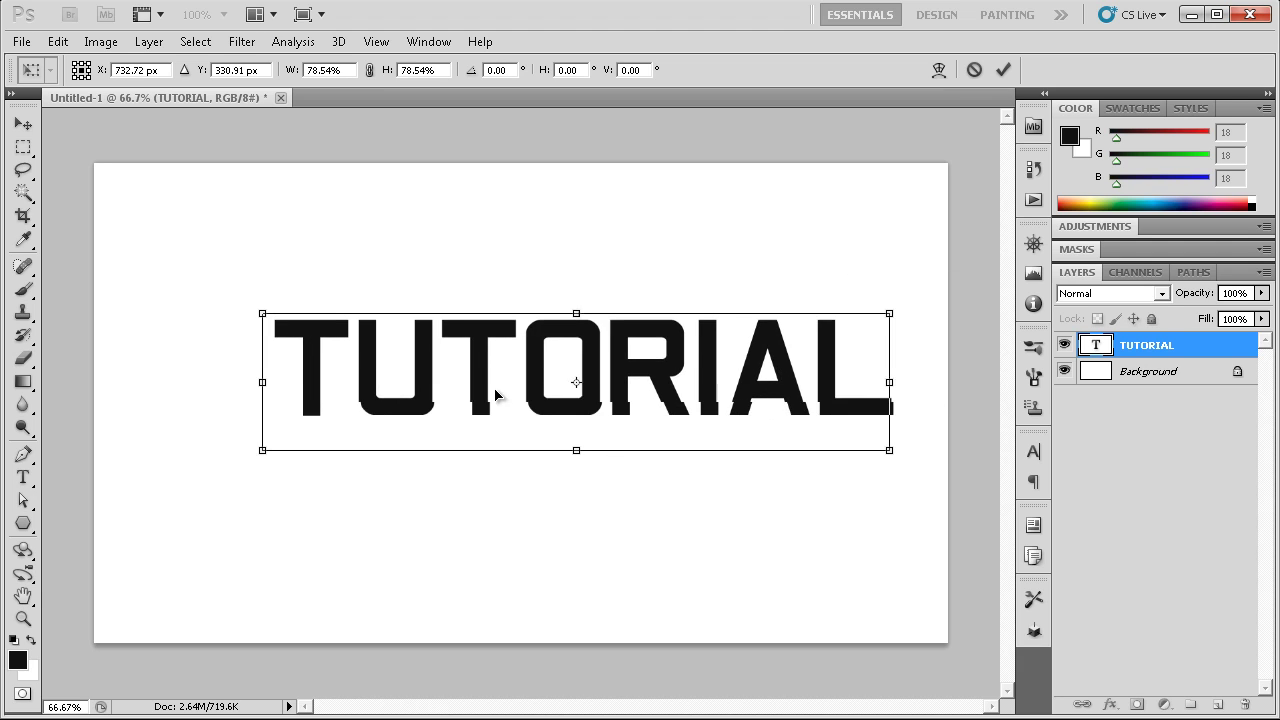
left_click_drag(594, 393, 425, 397)
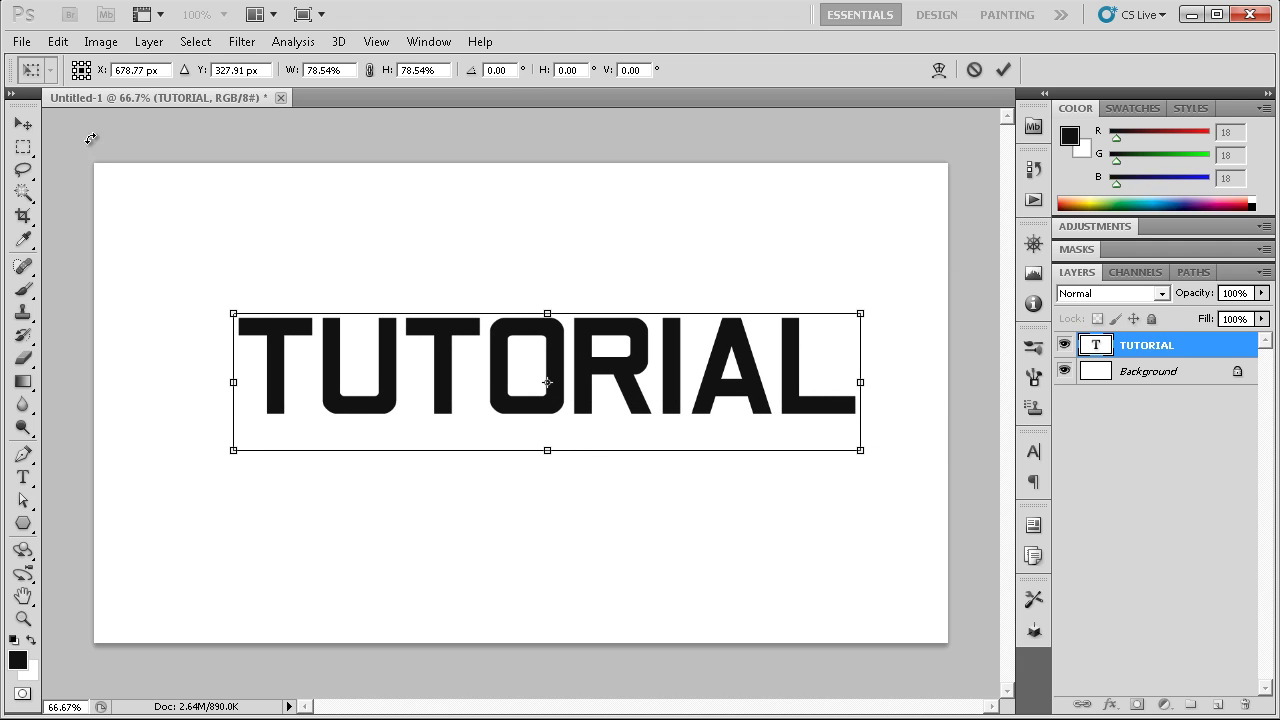
left_click(23, 124)
left_click_drag(590, 390, 563, 410)
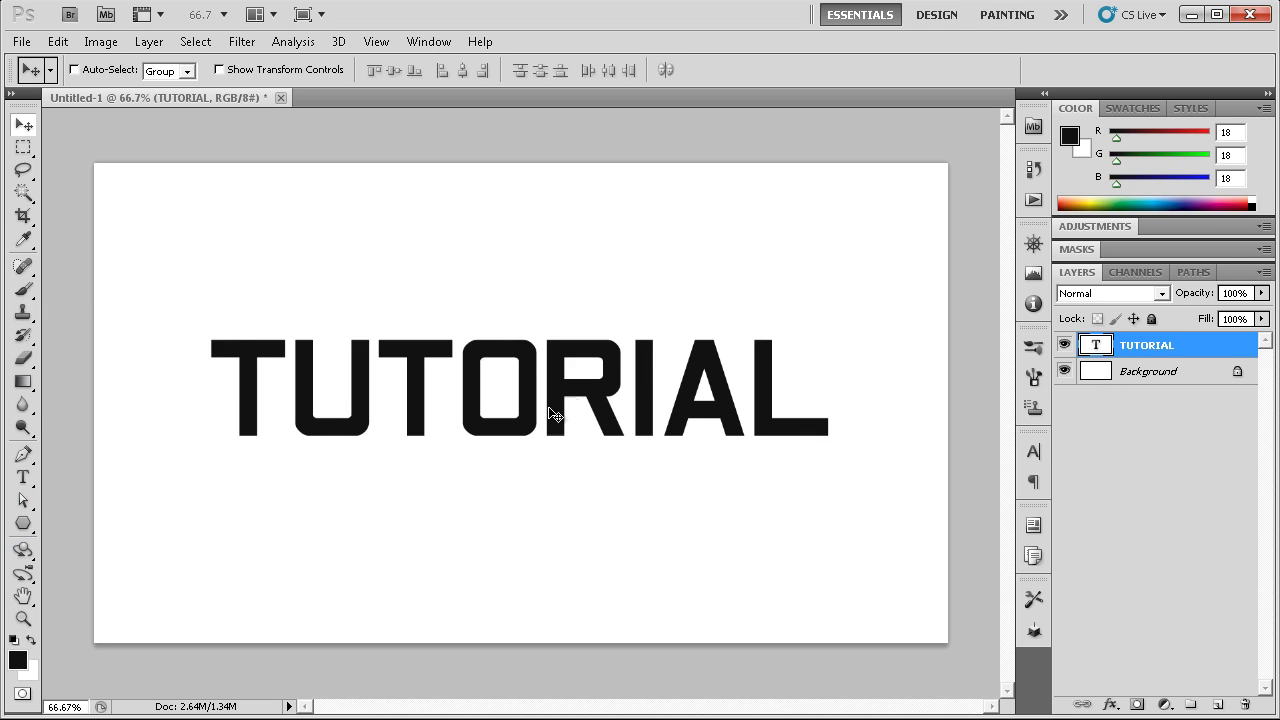
left_click(24, 482)
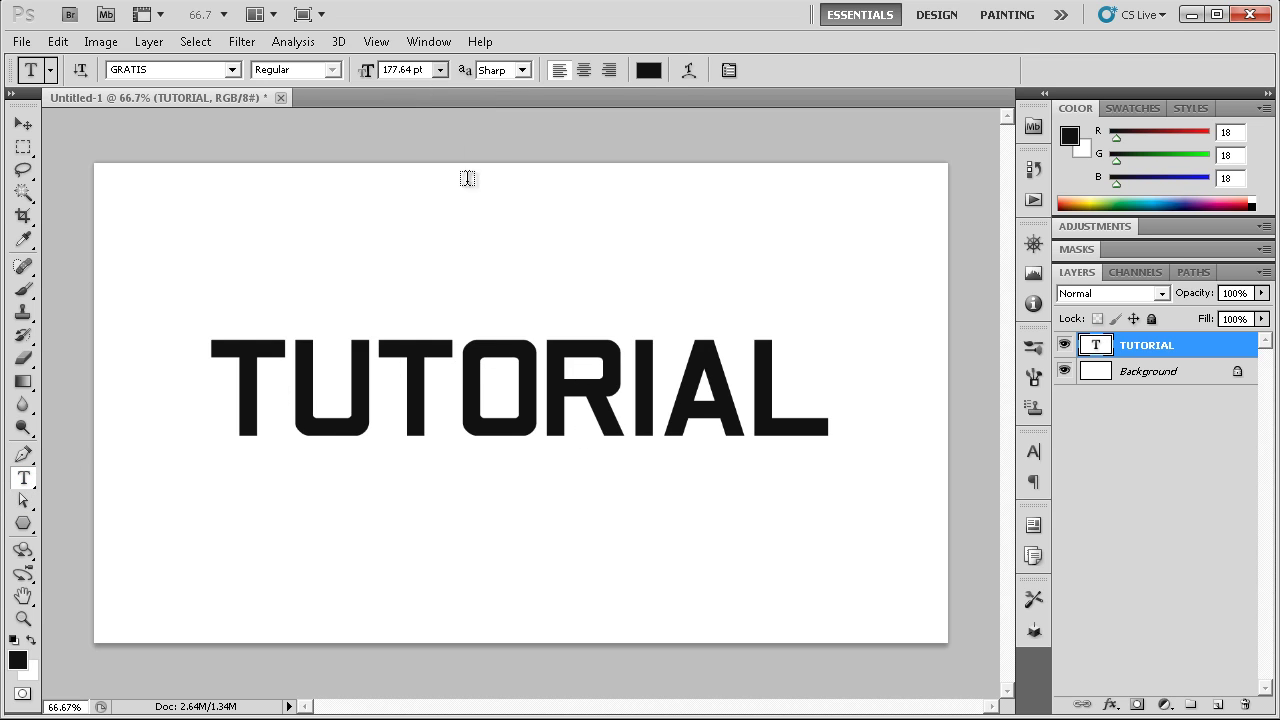
left_click(441, 70)
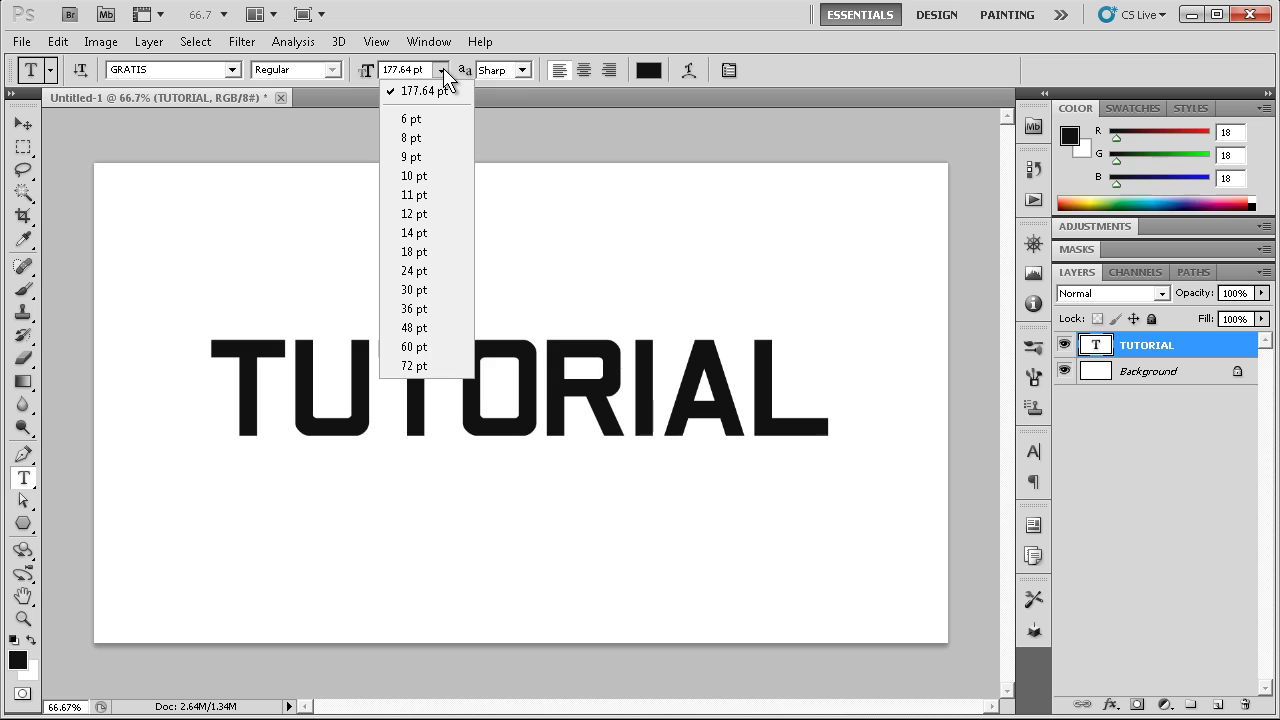
- Set the TUTORIAL font size to 300 pt
left_click(437, 366)
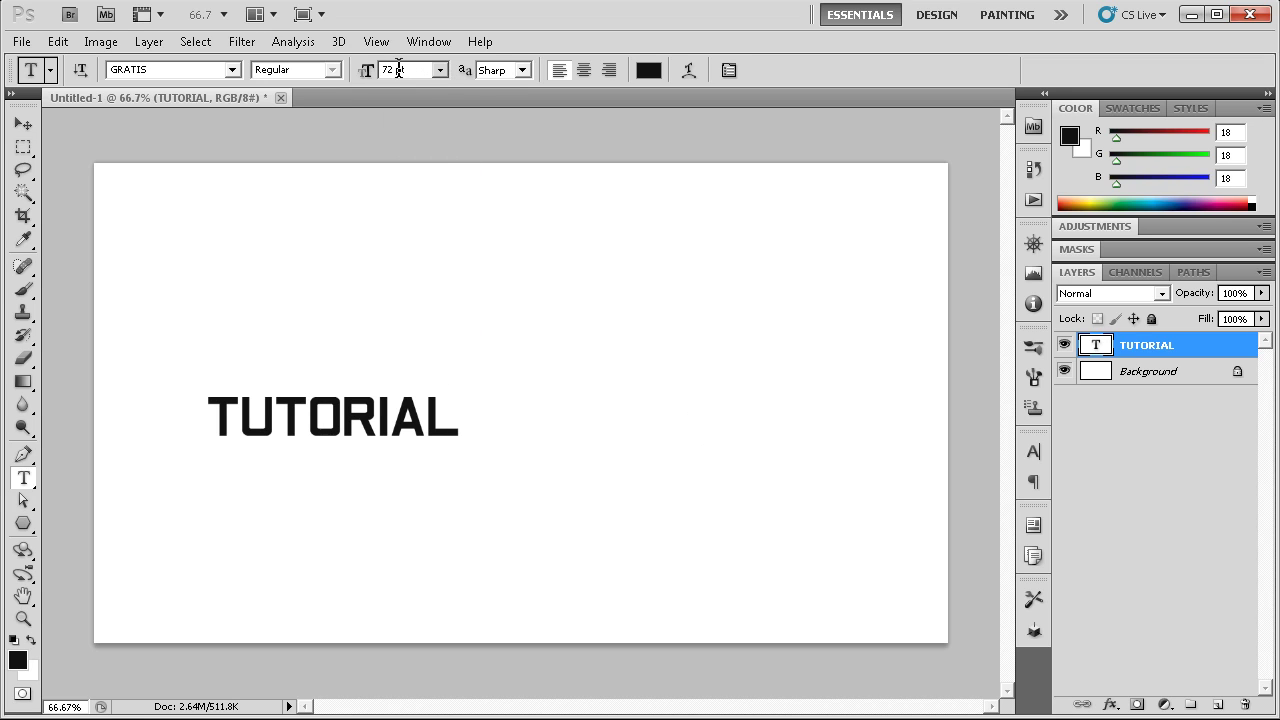
left_click(440, 70)
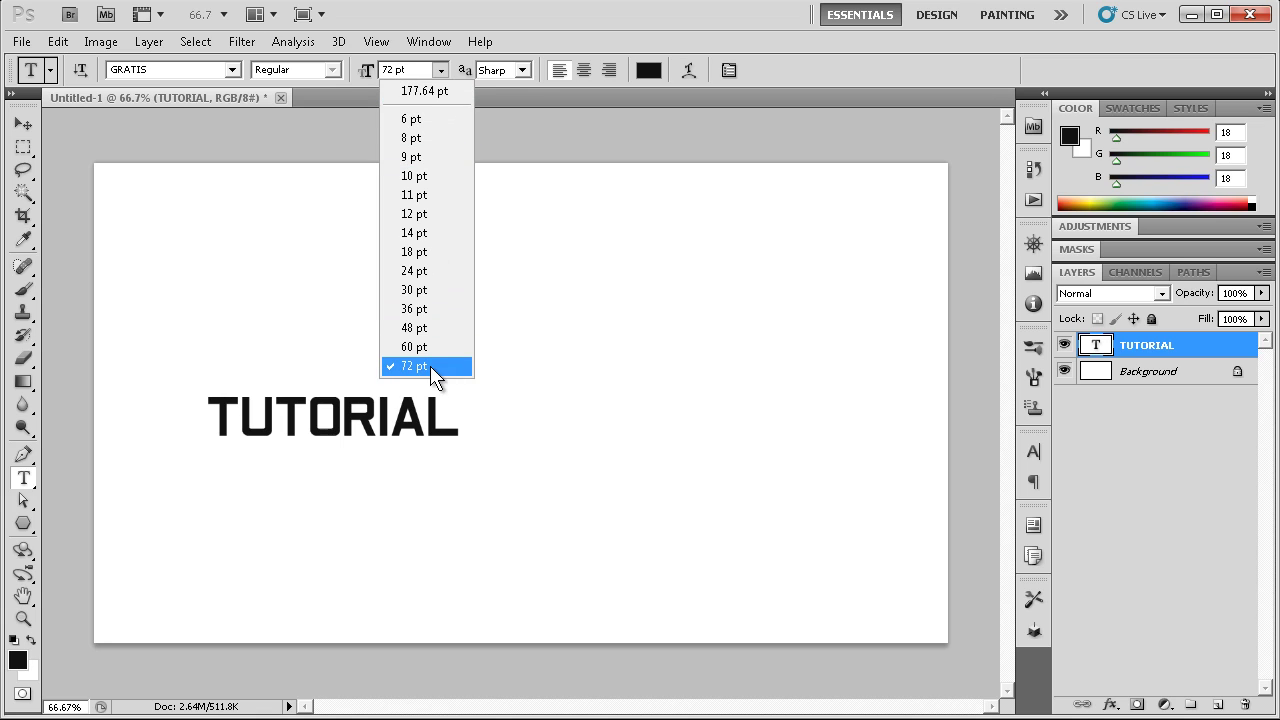
left_click(391, 69)
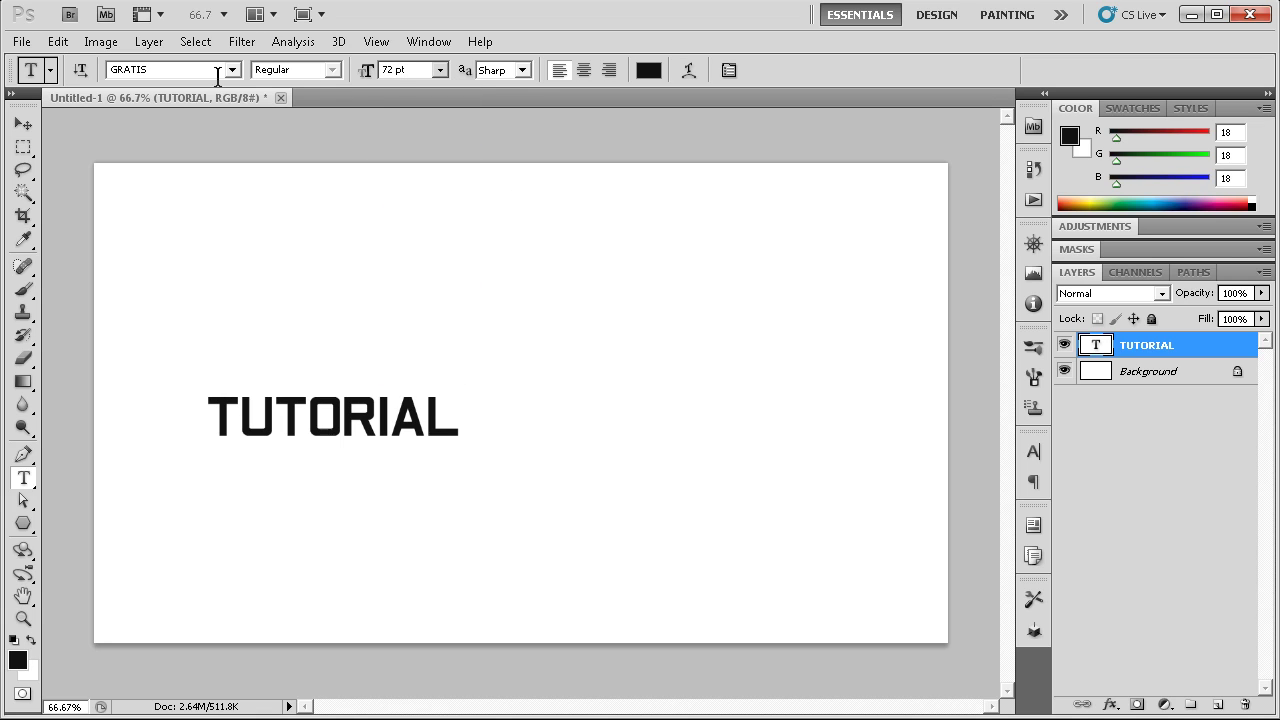
double_click(394, 72)
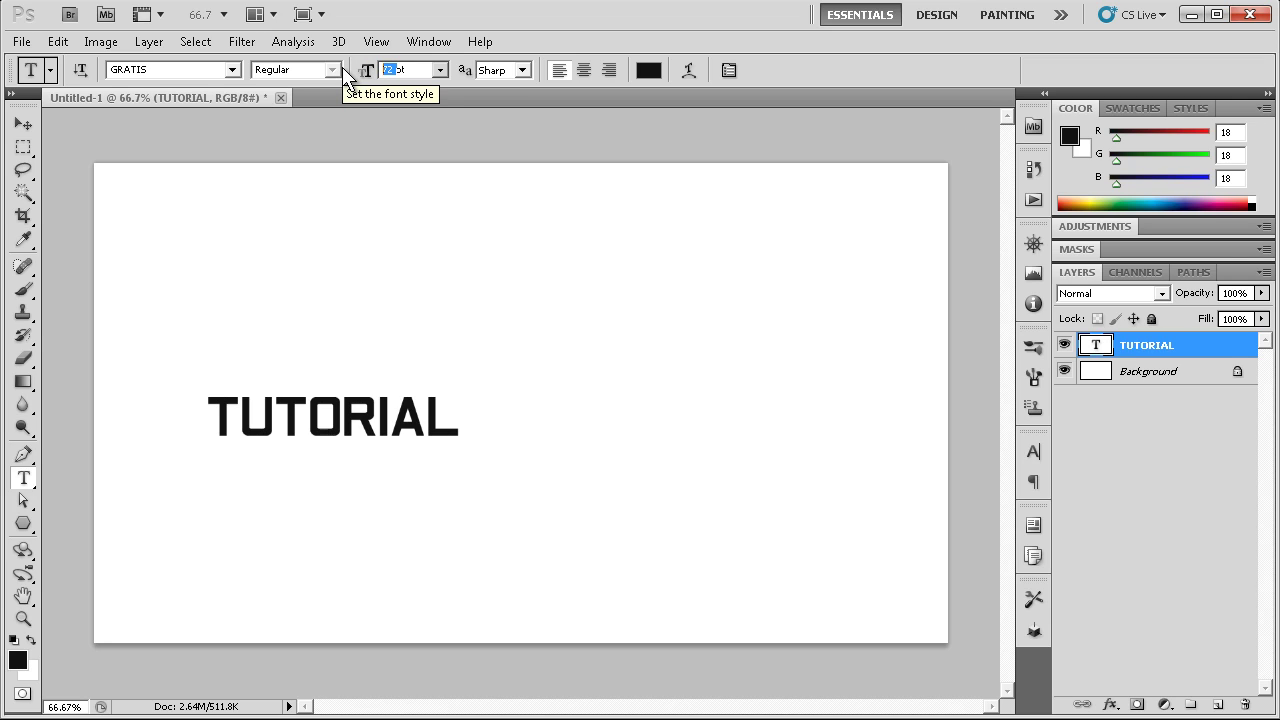
type("300")
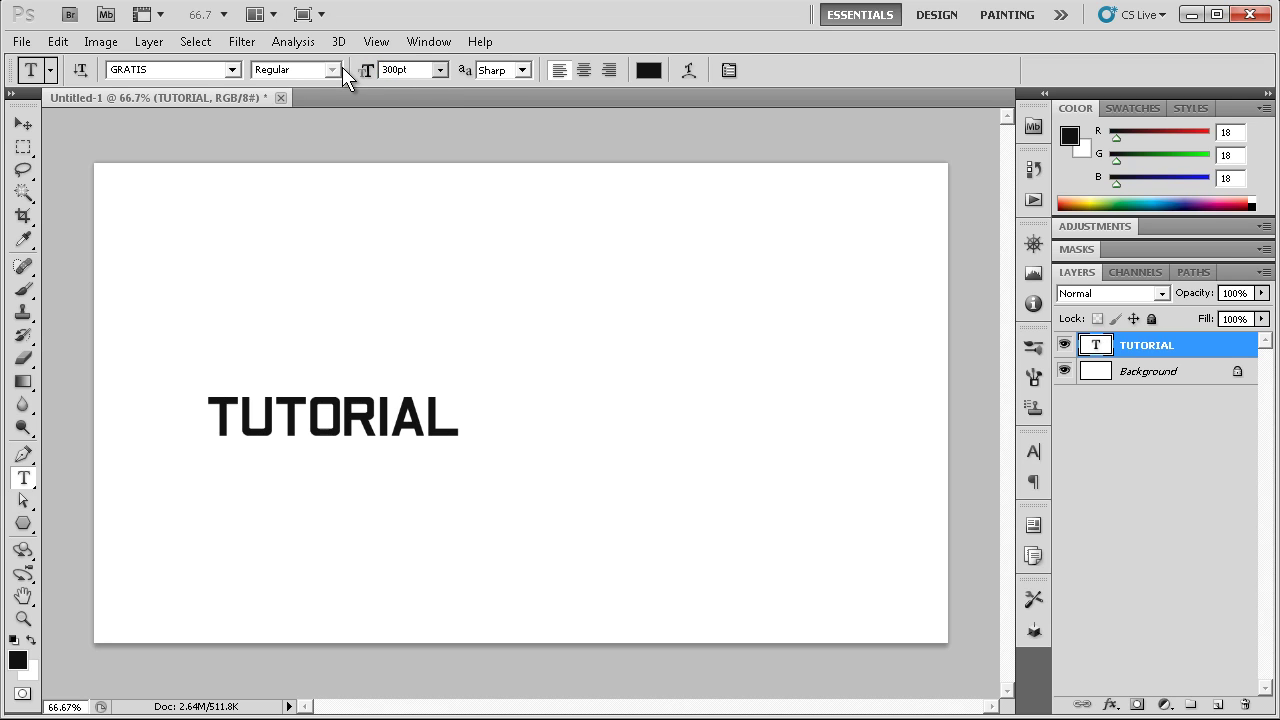
left_click(478, 195)
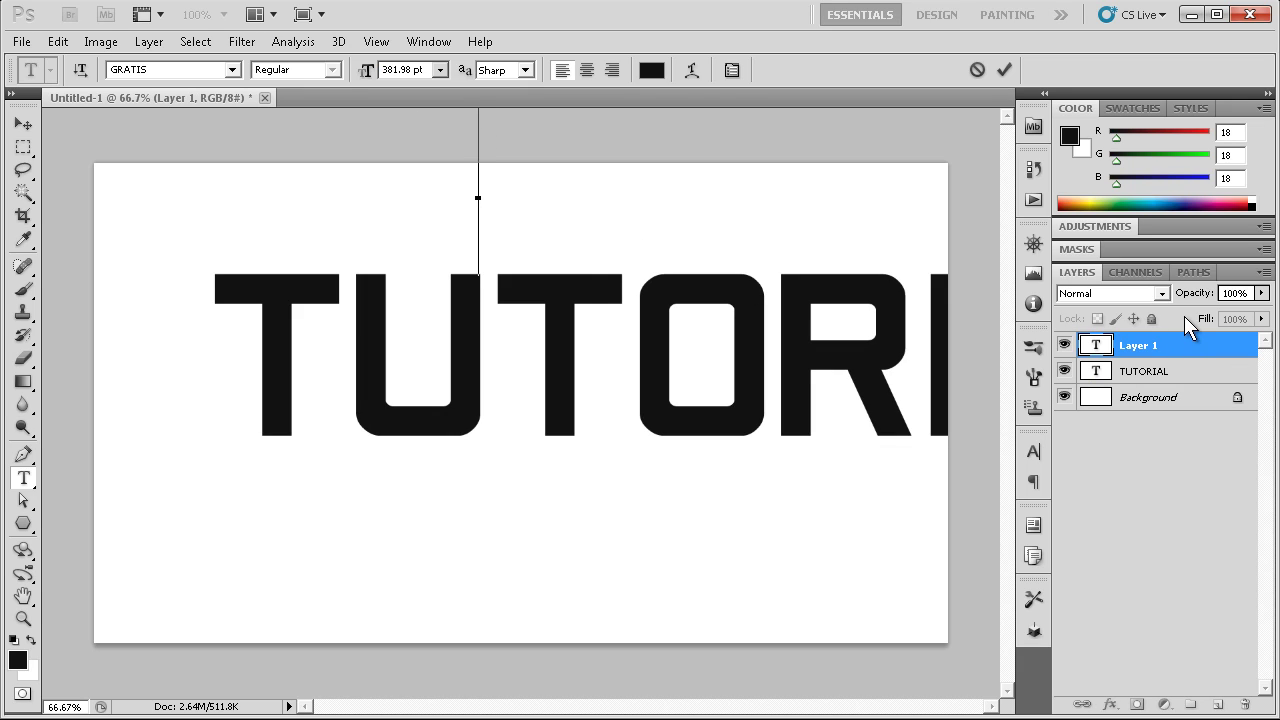
- Delete the stray Layer 1, then scale TUTORIAL to 66.66% and centre it
left_click(24, 124)
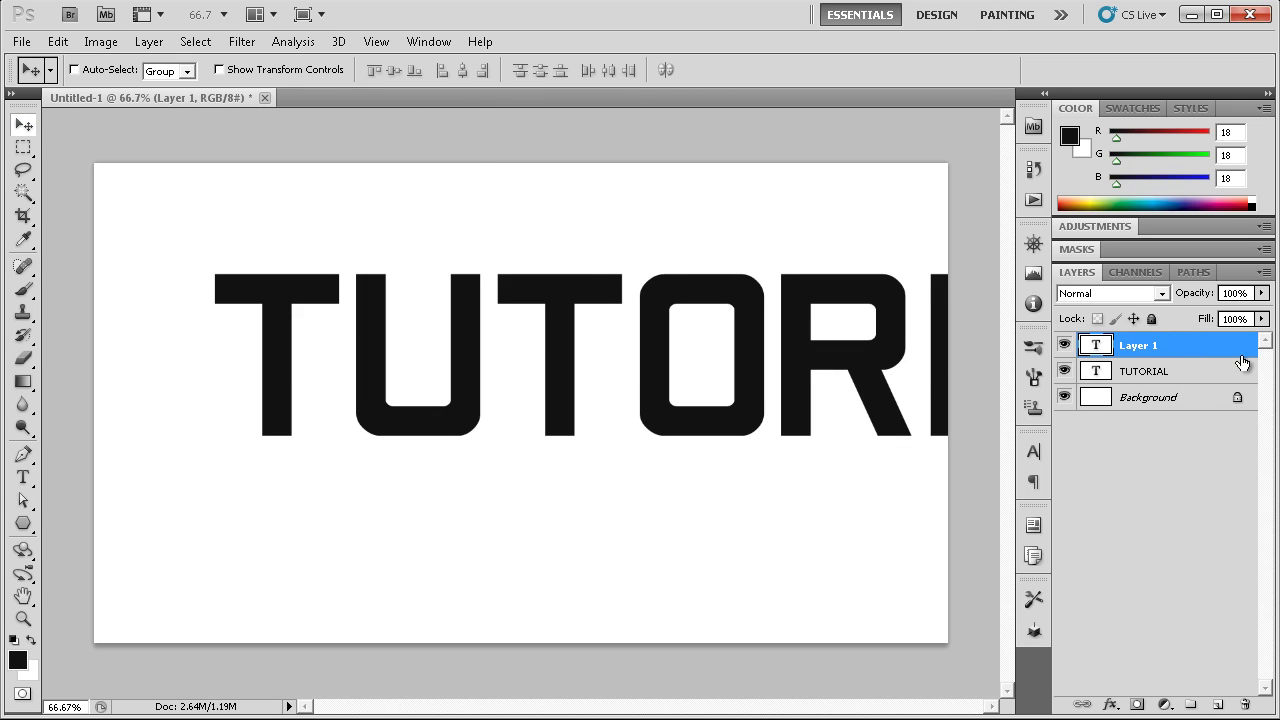
key("Delete")
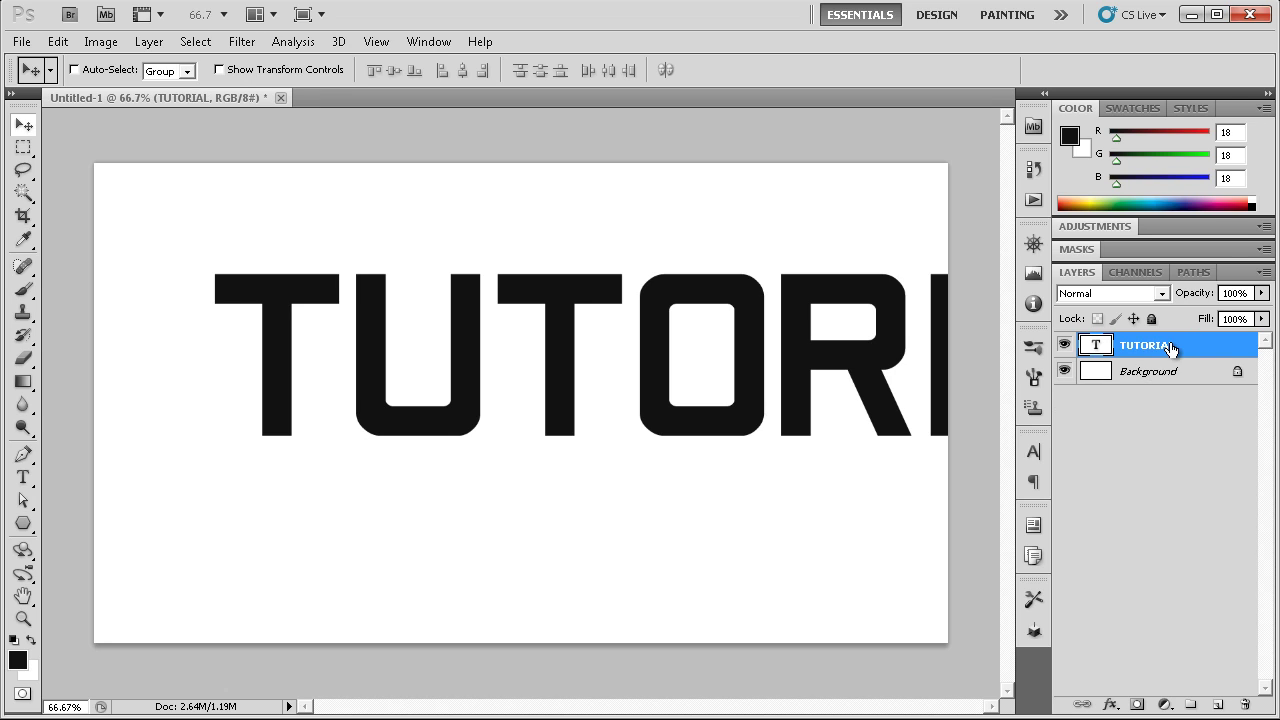
key("ctrl+t")
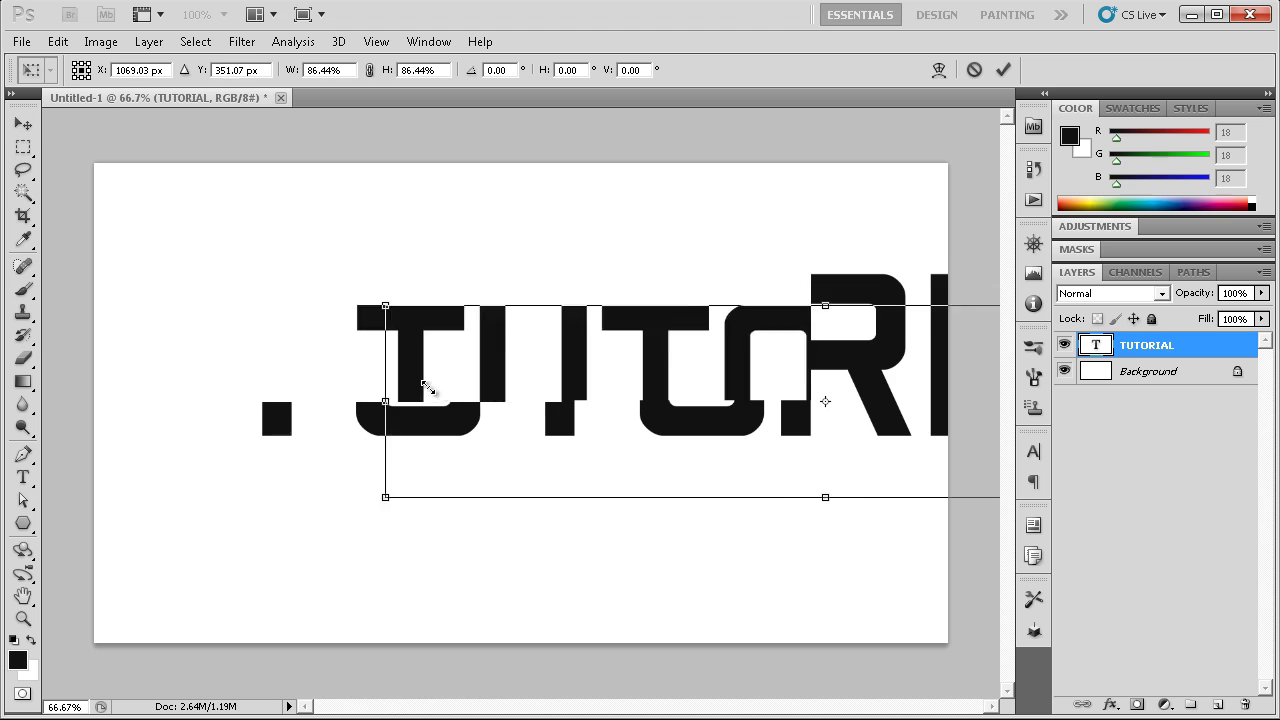
left_click_drag(199, 258, 553, 337)
mouse_move(694, 415)
left_mouse_down()
mouse_move(316, 388)
mouse_move(337, 392)
left_mouse_up()
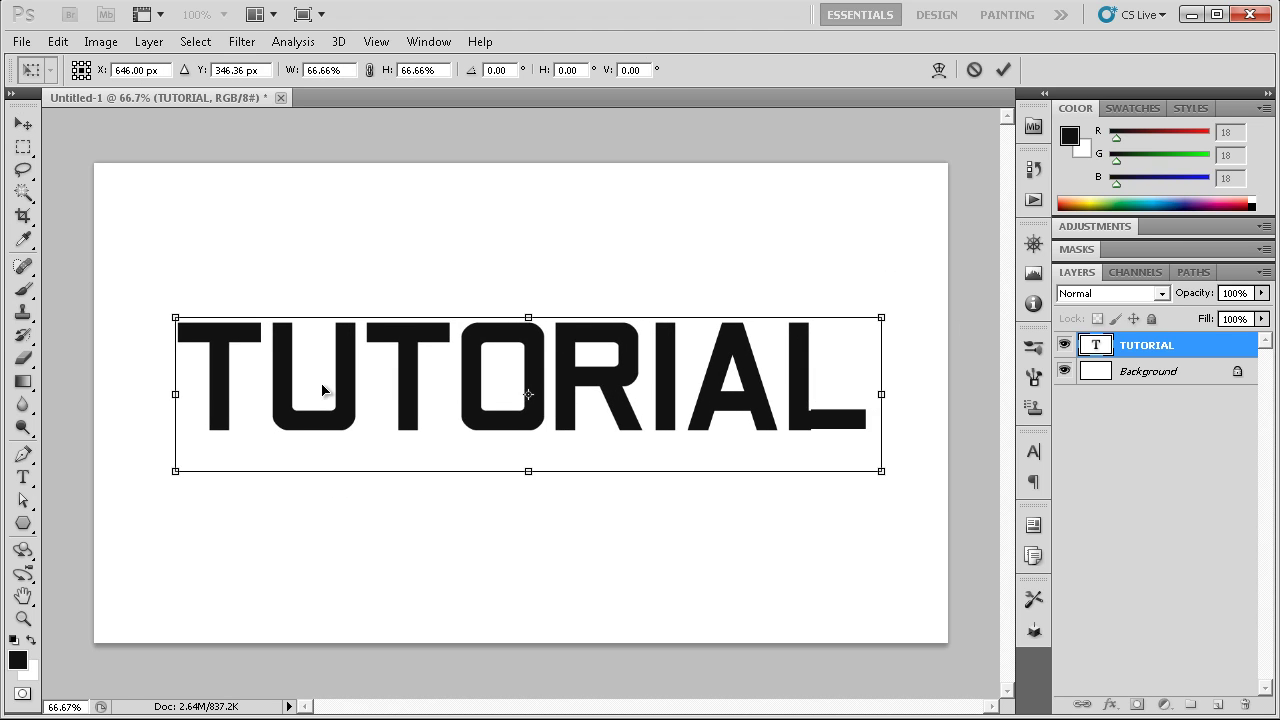
key("Return")
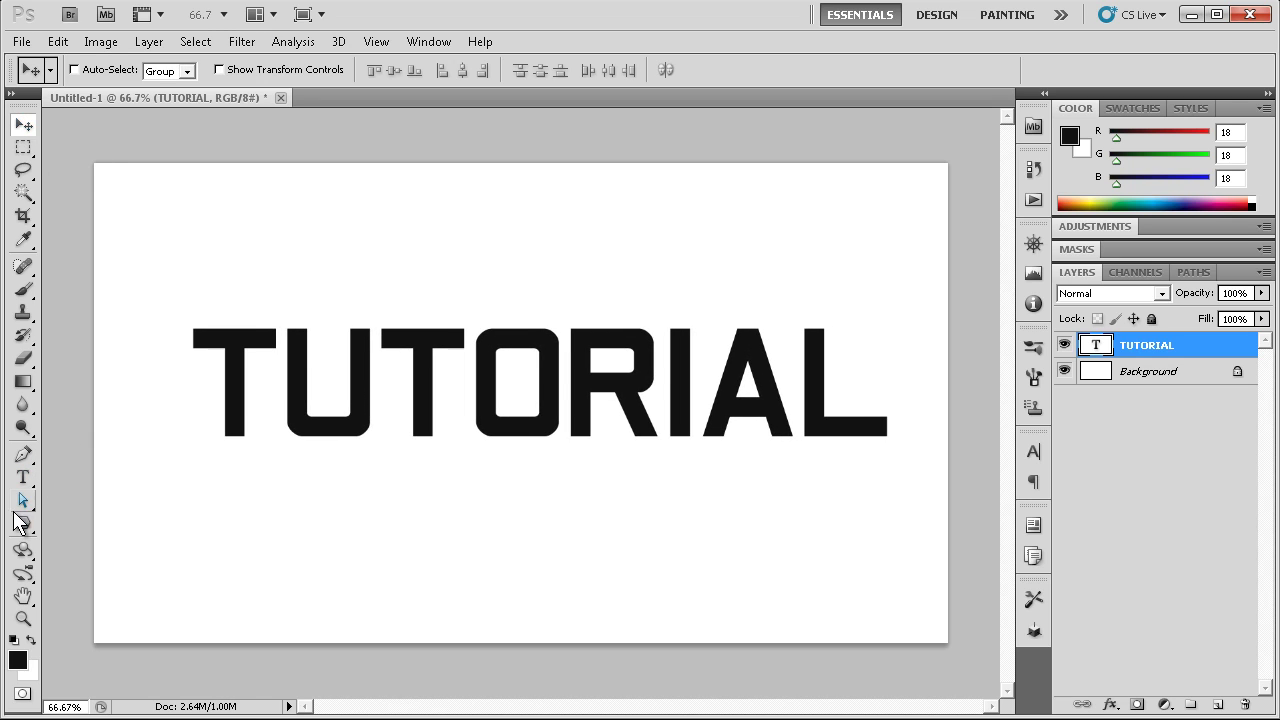
- Change the TUTORIAL text's font family to Arial
left_click(23, 477)
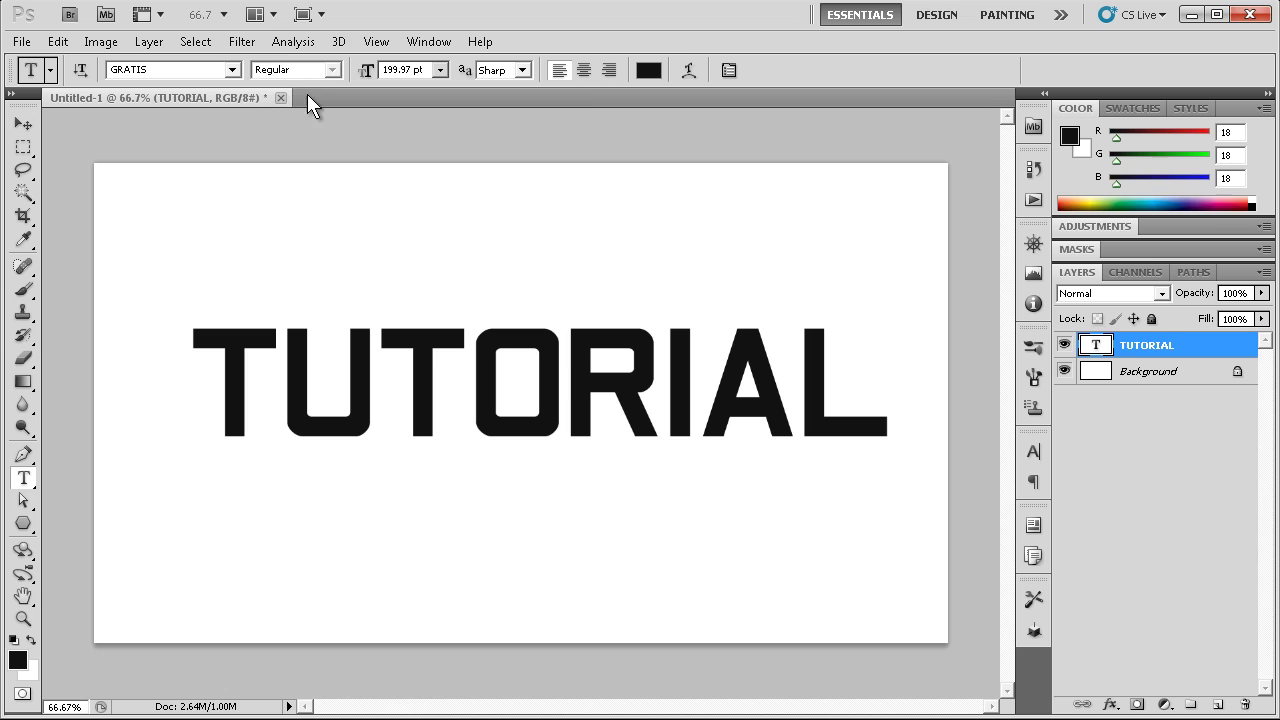
left_click(232, 69)
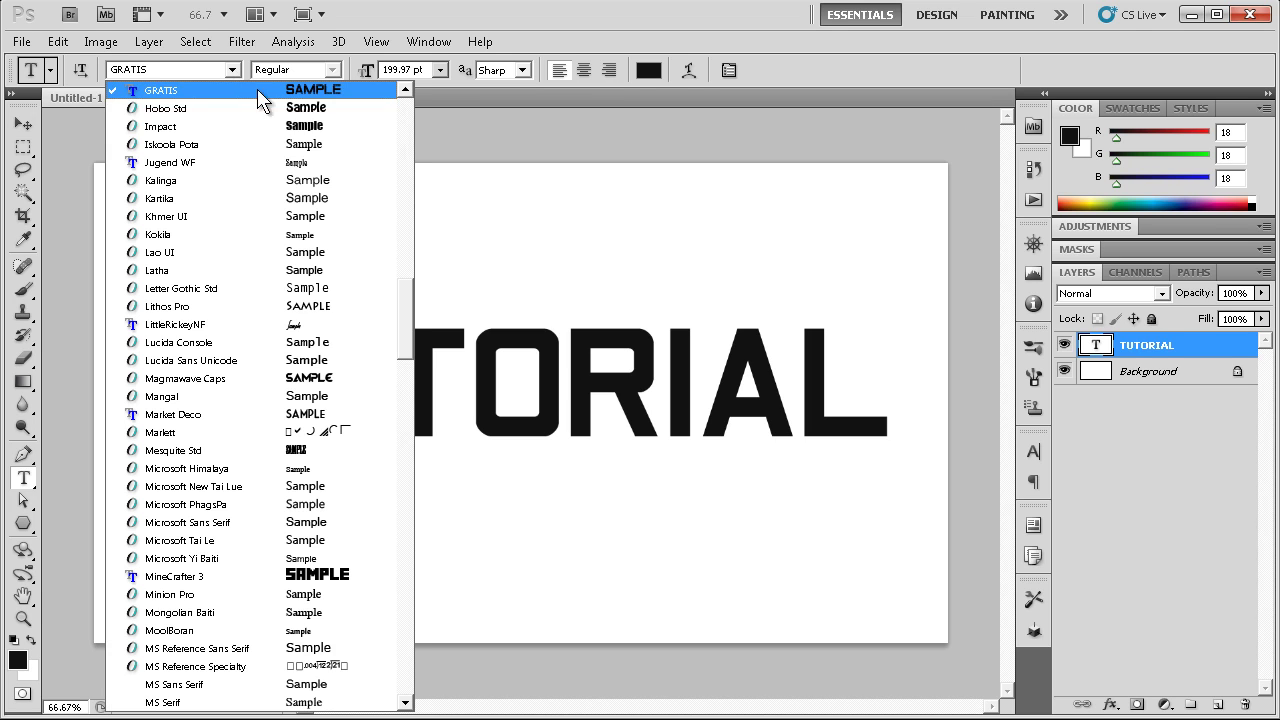
left_click(216, 79)
type("aBeatbyKai")
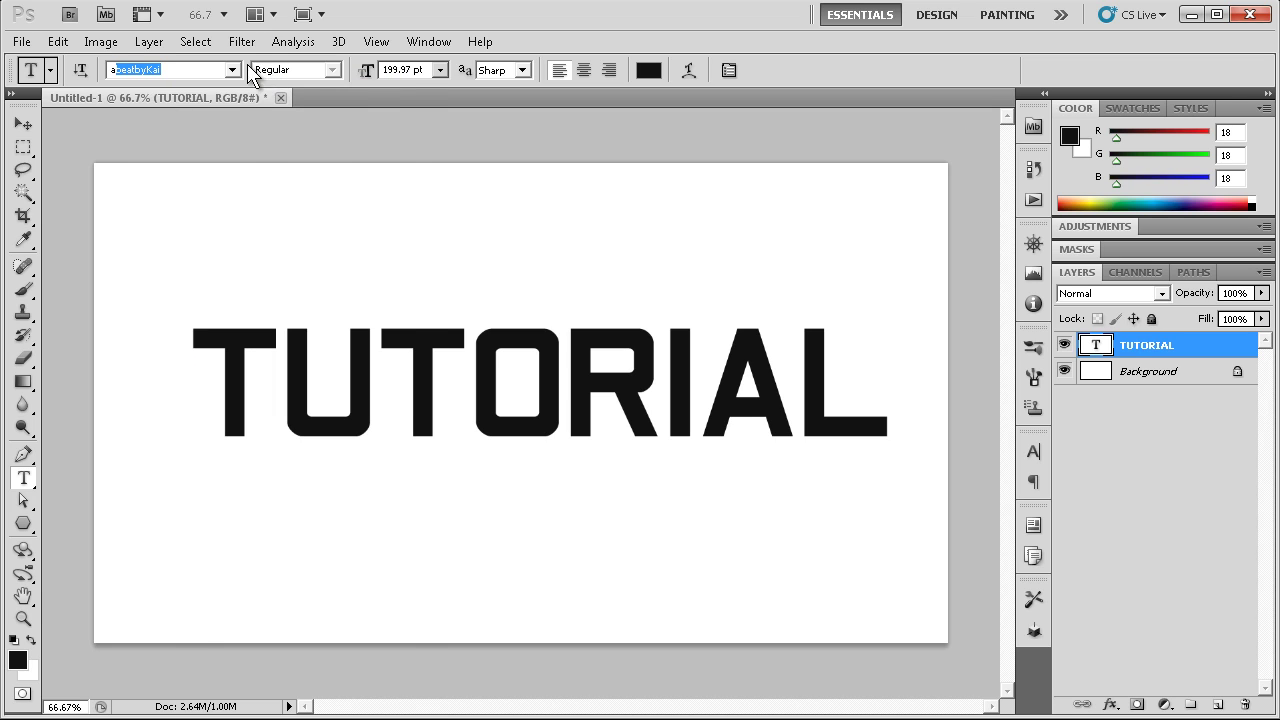
left_click(234, 69)
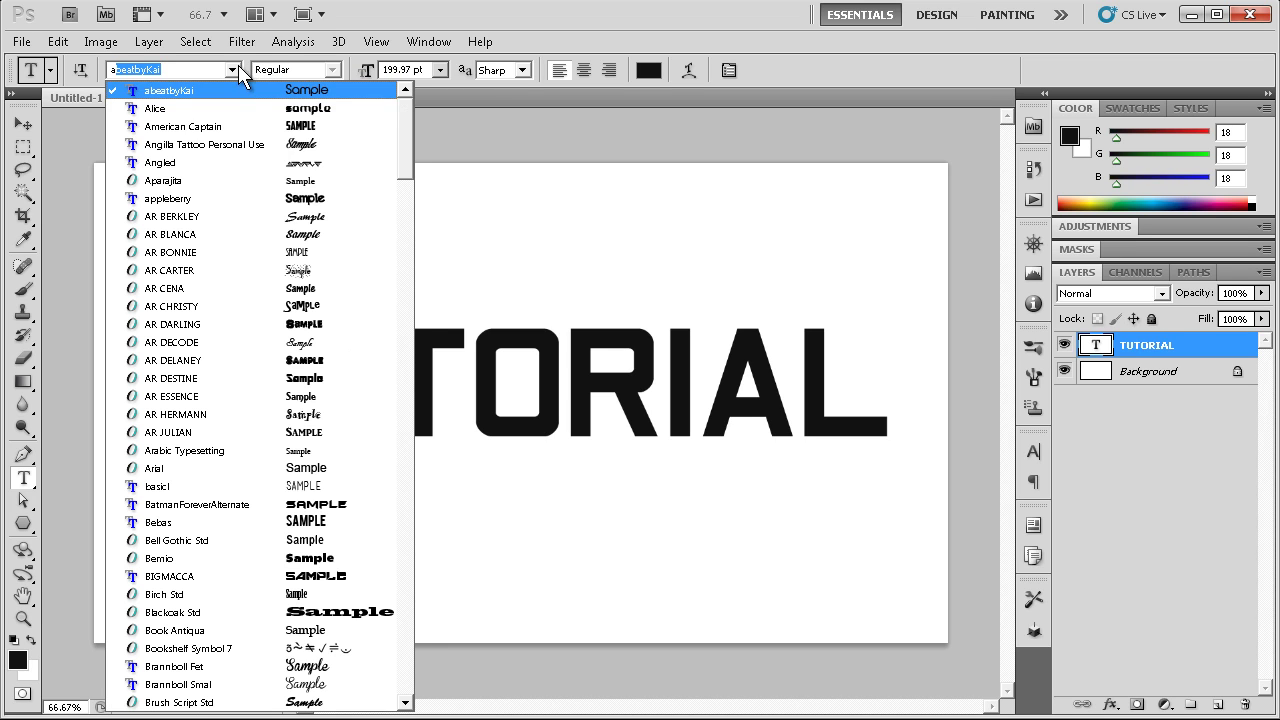
left_click(184, 474)
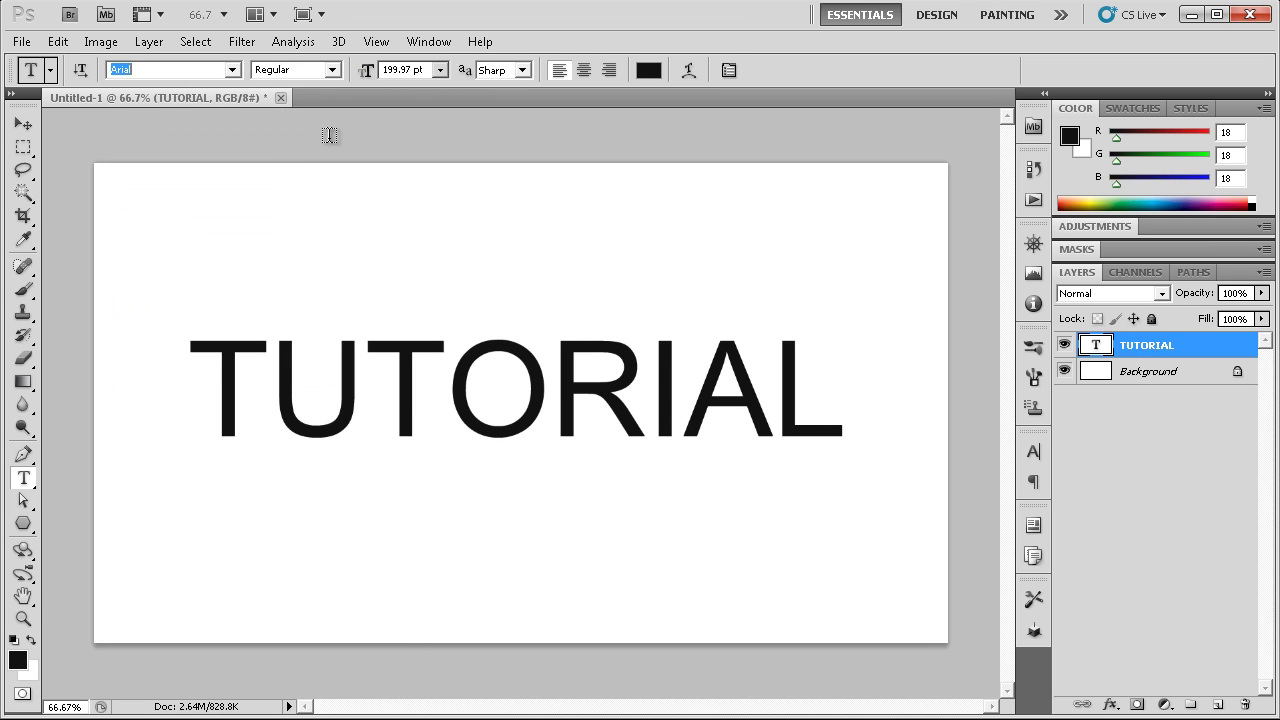
- Try the Arial Narrow, Italic and Bold styles on TUTORIAL
left_click(330, 70)
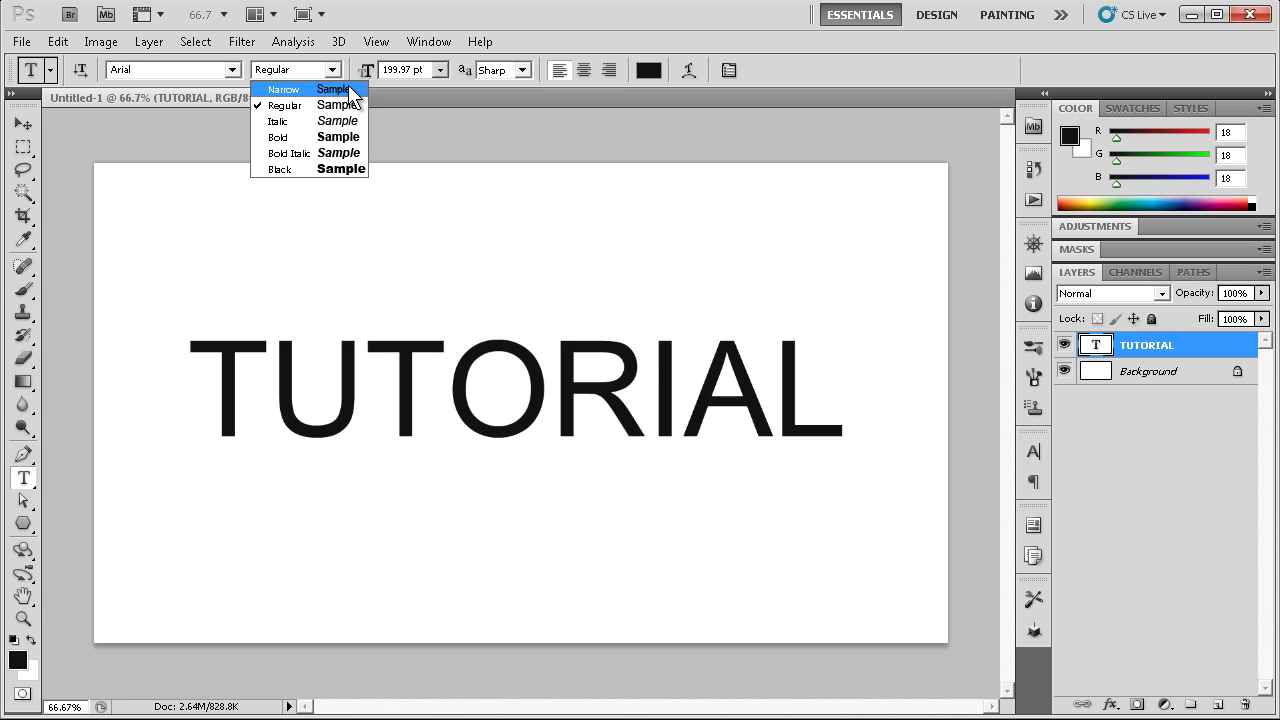
left_click(352, 91)
left_click(332, 70)
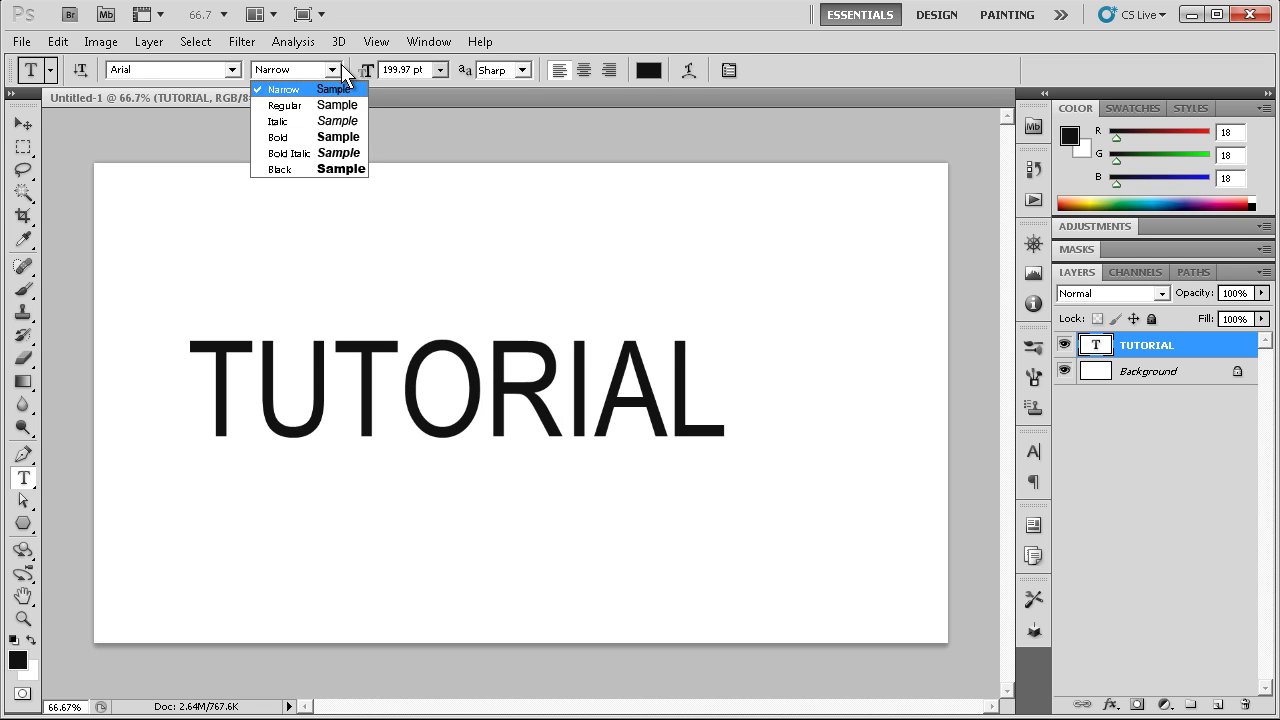
left_click(346, 120)
left_click(332, 70)
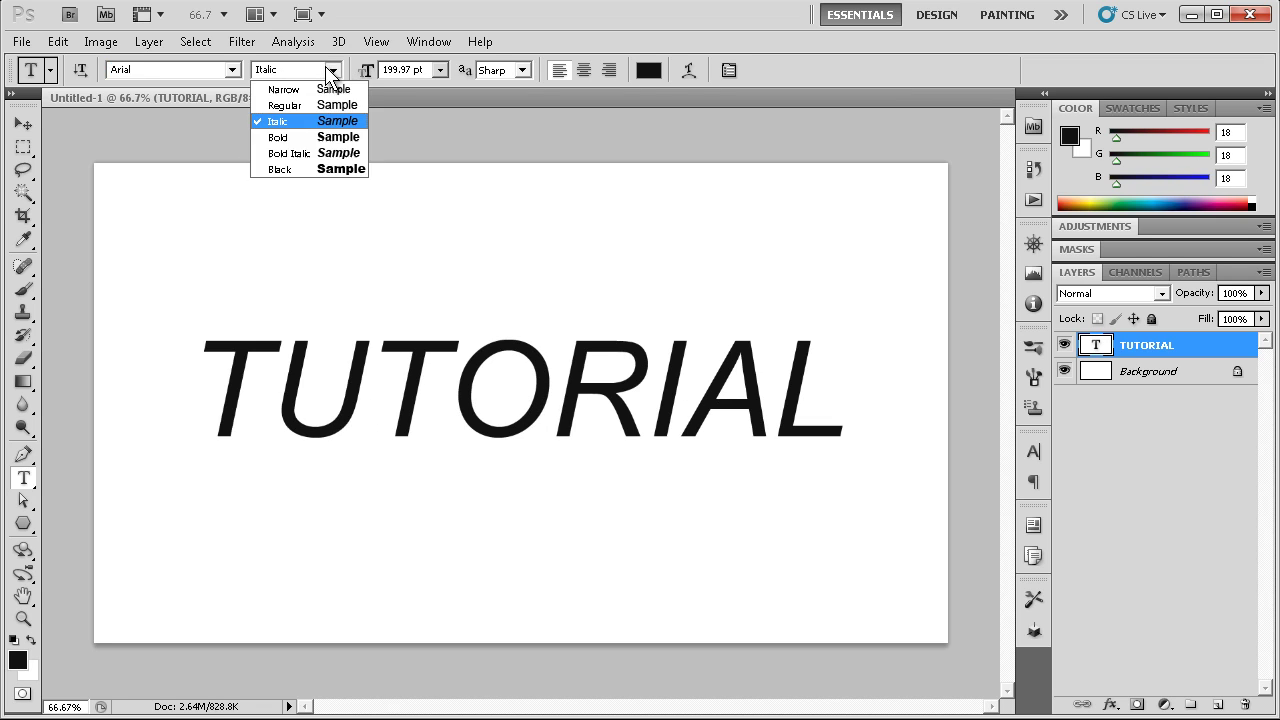
left_click(337, 134)
- Try Bold Italic and Black, then return TUTORIAL to Arial Regular
left_click(330, 71)
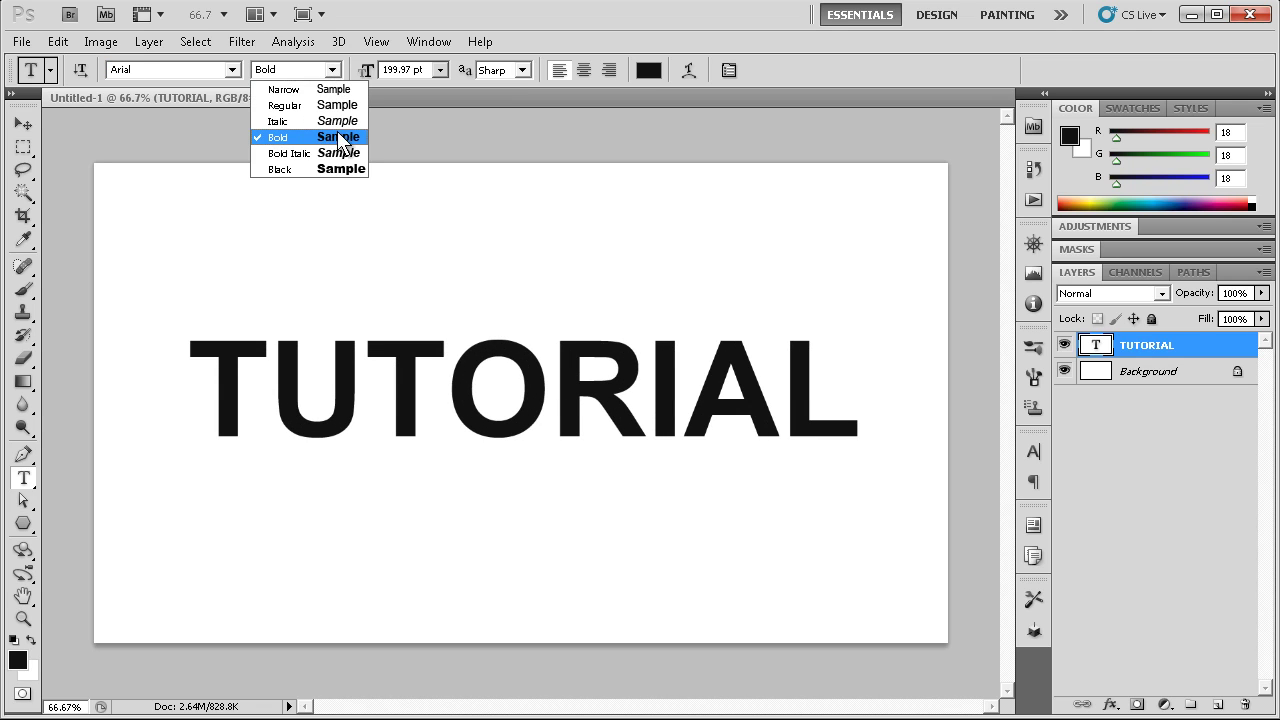
left_click(345, 153)
left_click(333, 77)
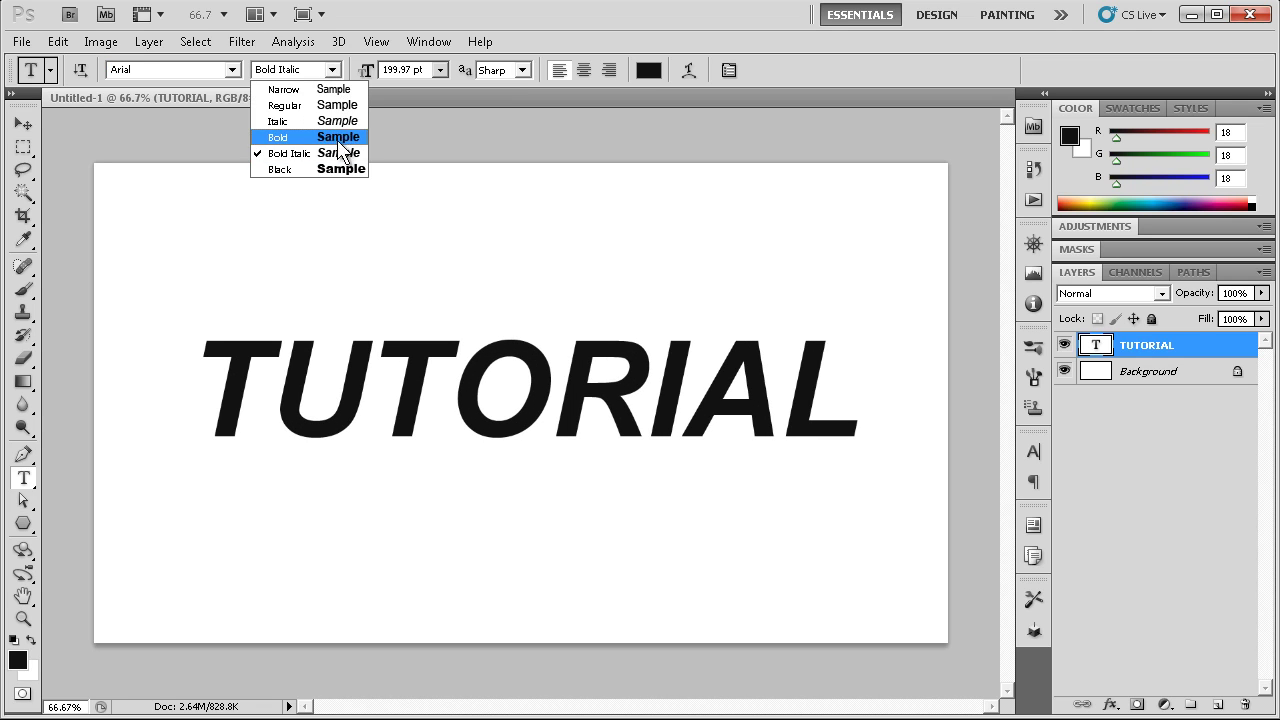
left_click(337, 170)
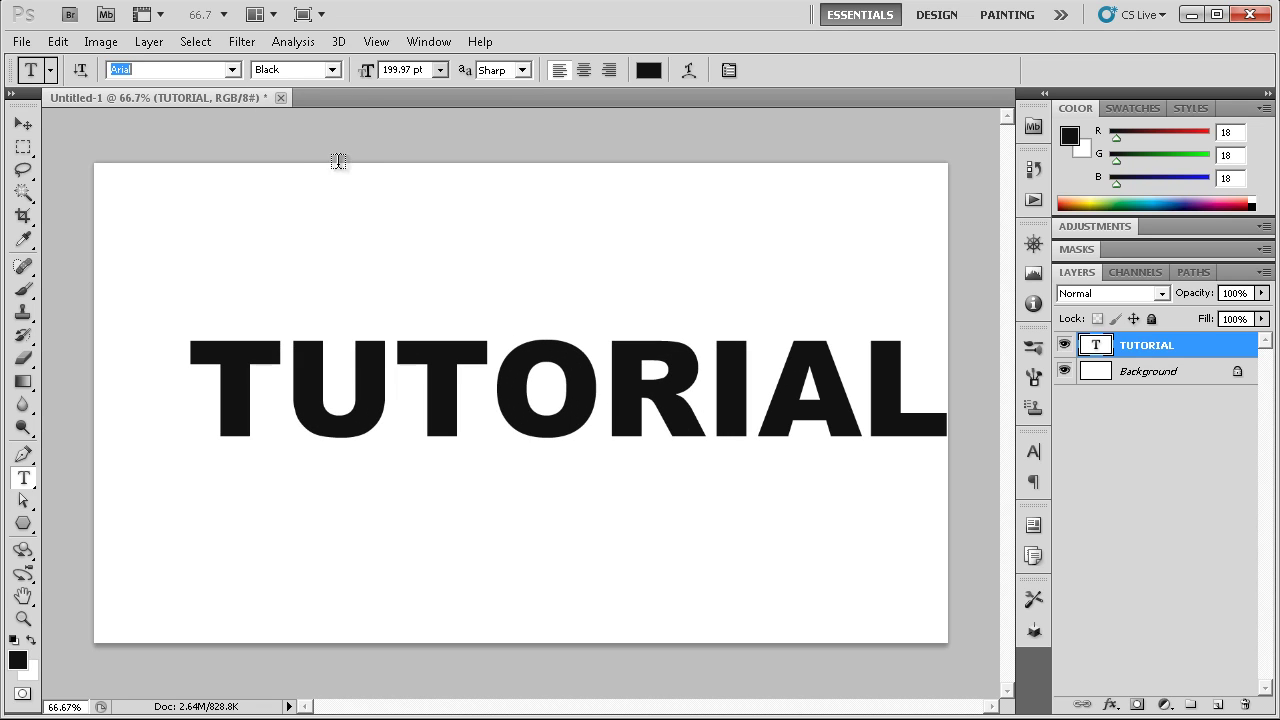
left_click(333, 70)
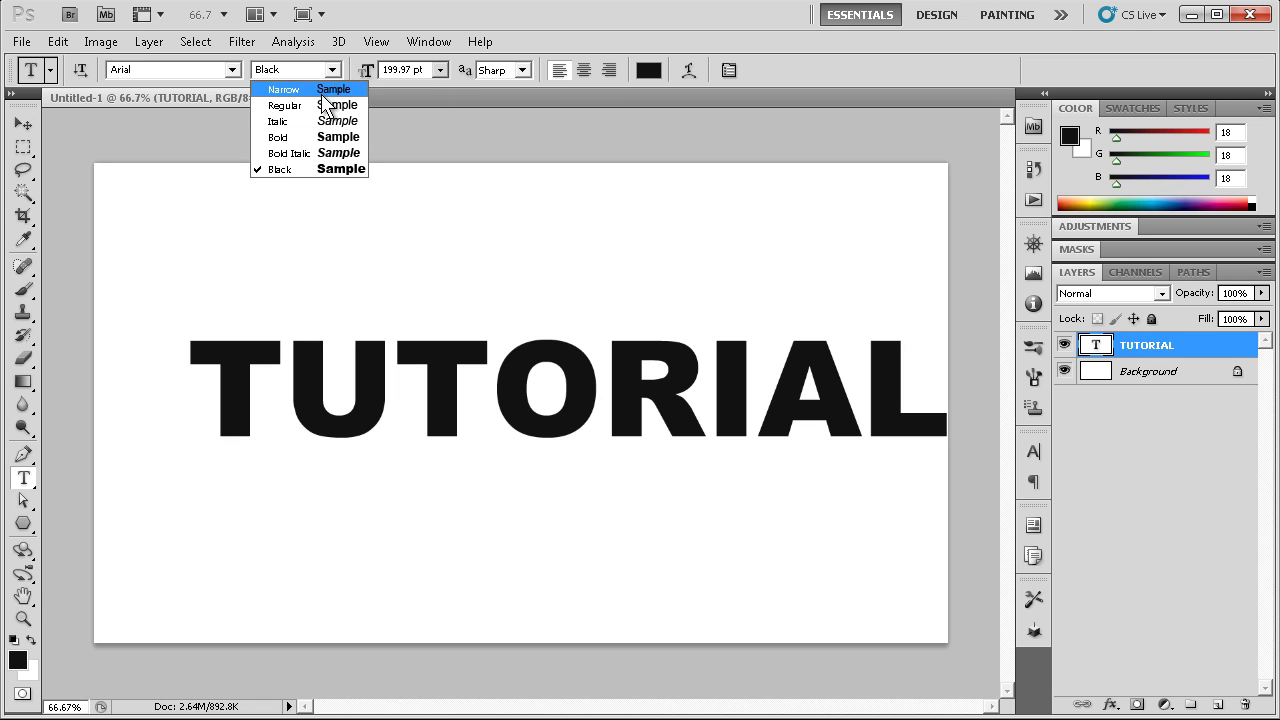
left_click(317, 106)
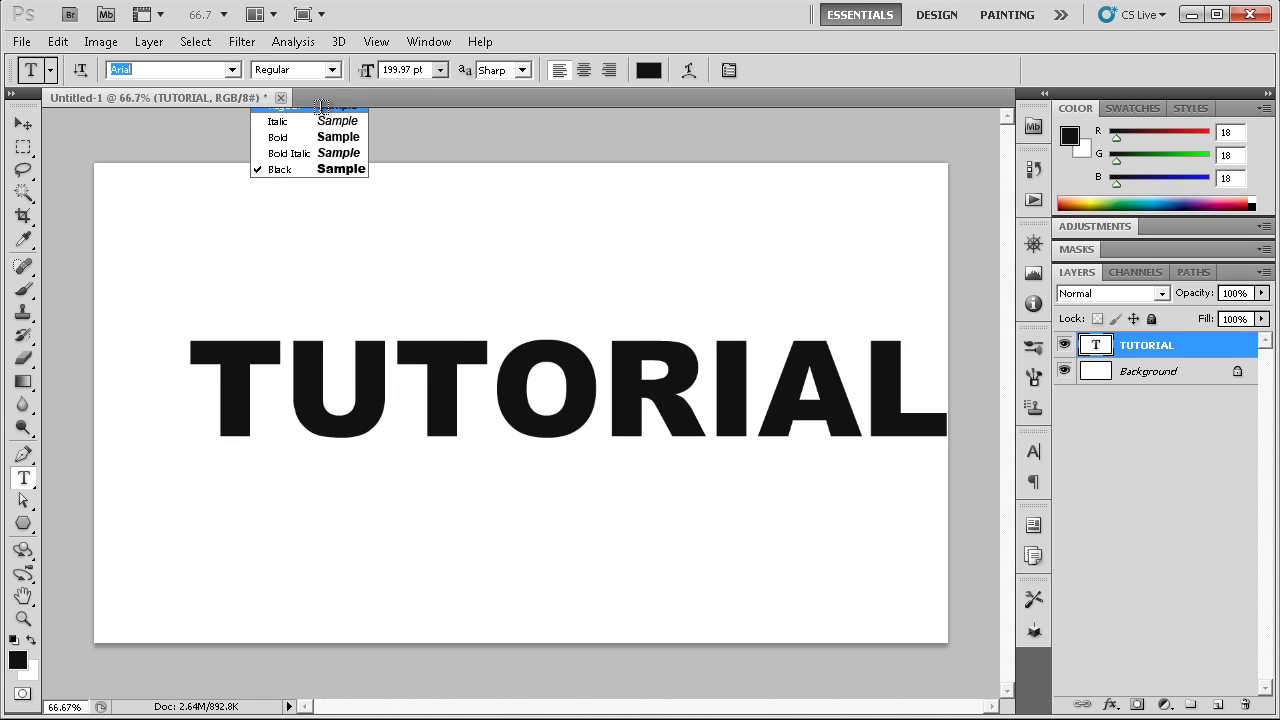
left_click(232, 70)
left_click(193, 68)
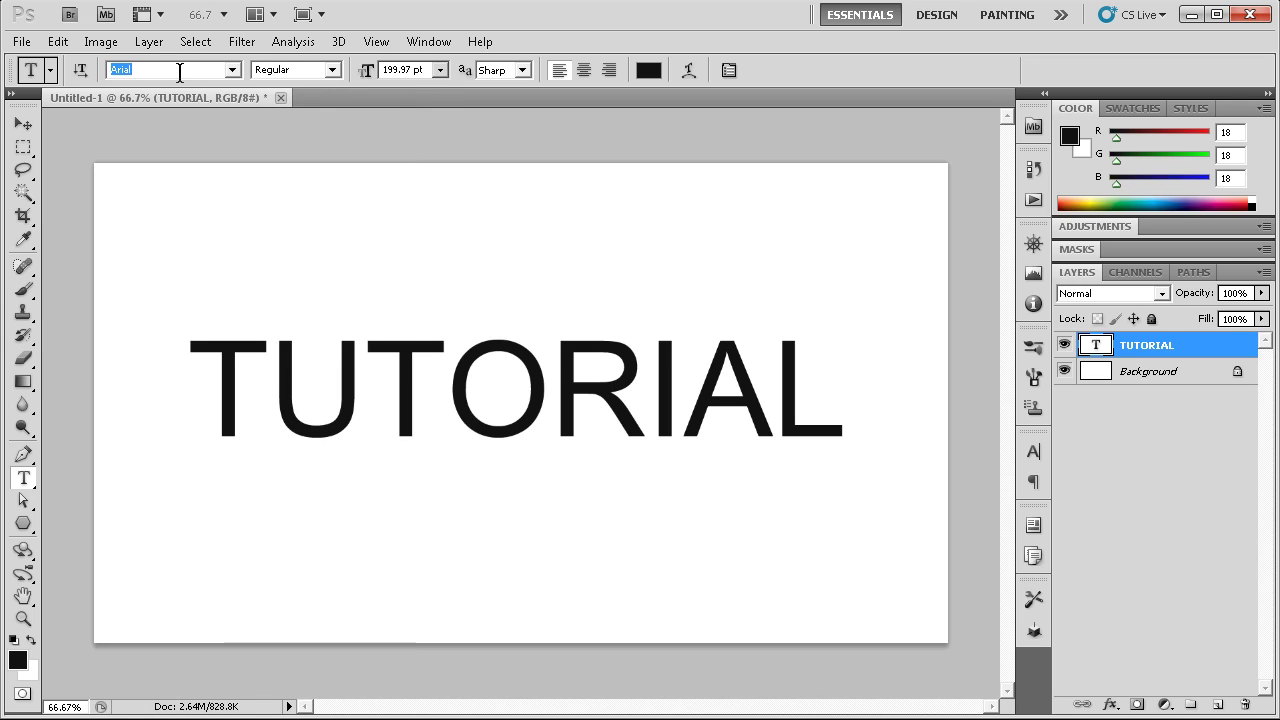
- Set TUTORIAL back to the GRATIS font, keeping Sharp anti-aliasing
type("GRATIS")
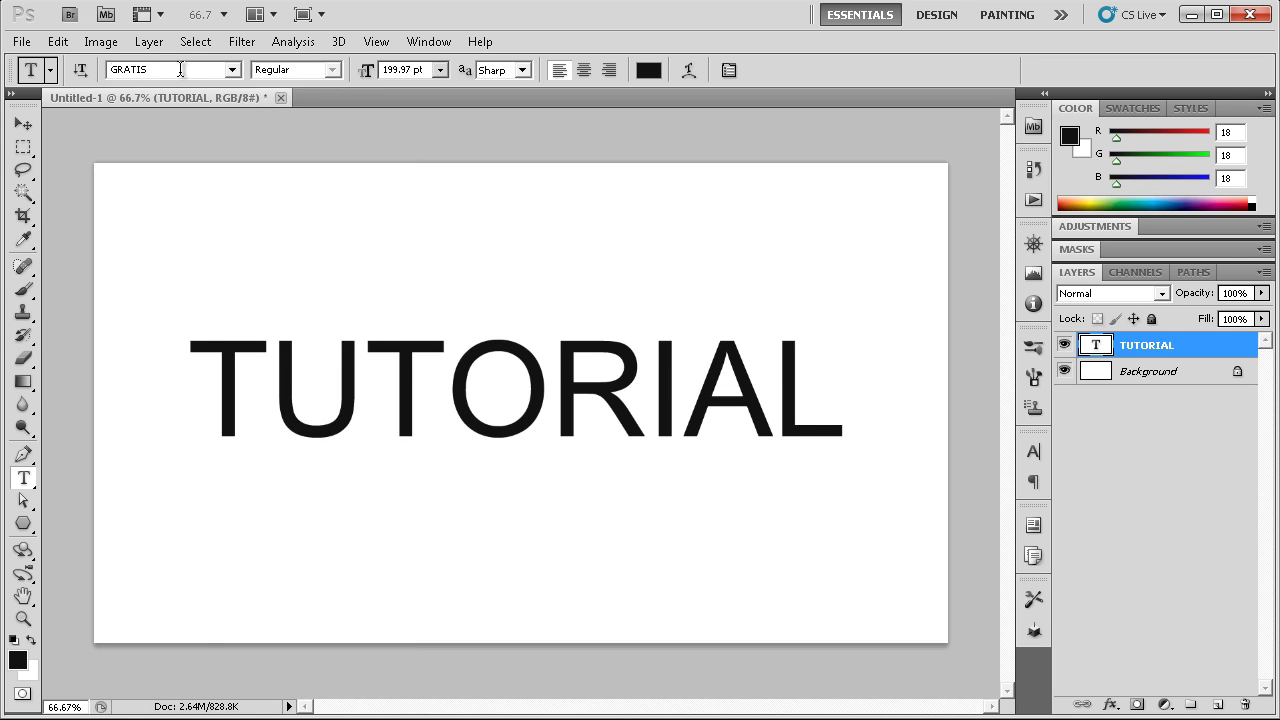
key("Return")
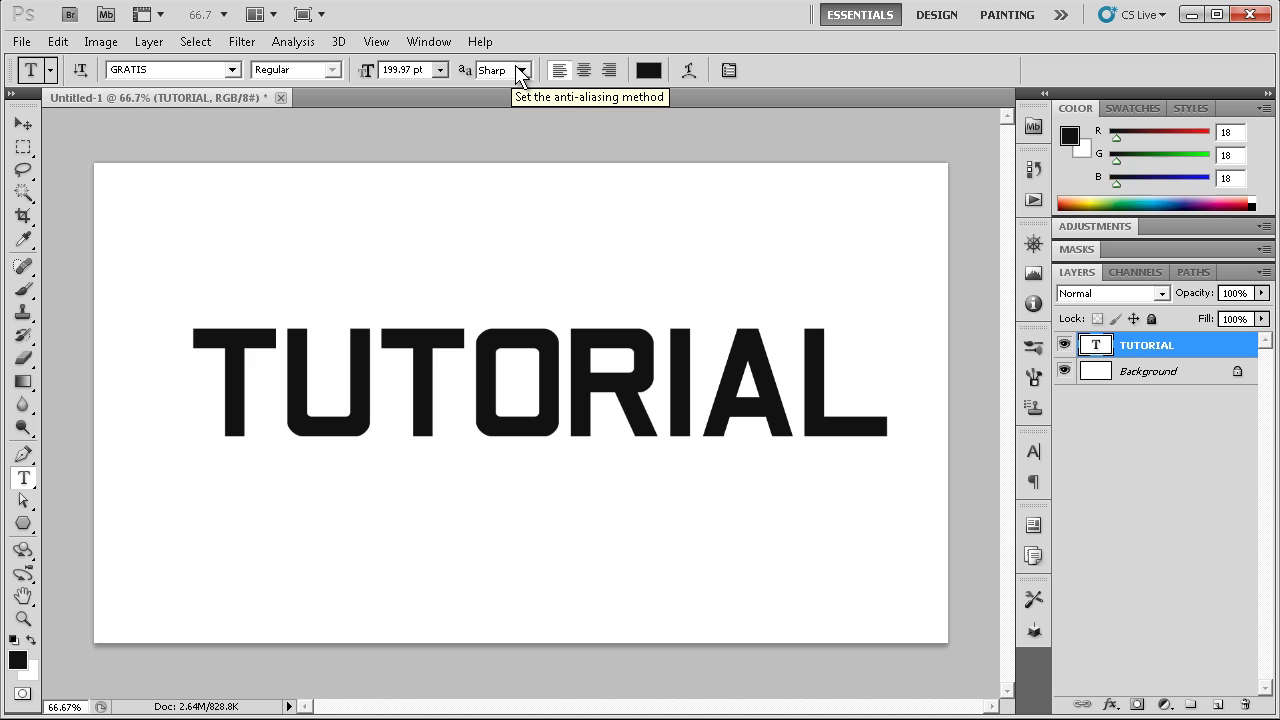
left_click(519, 71)
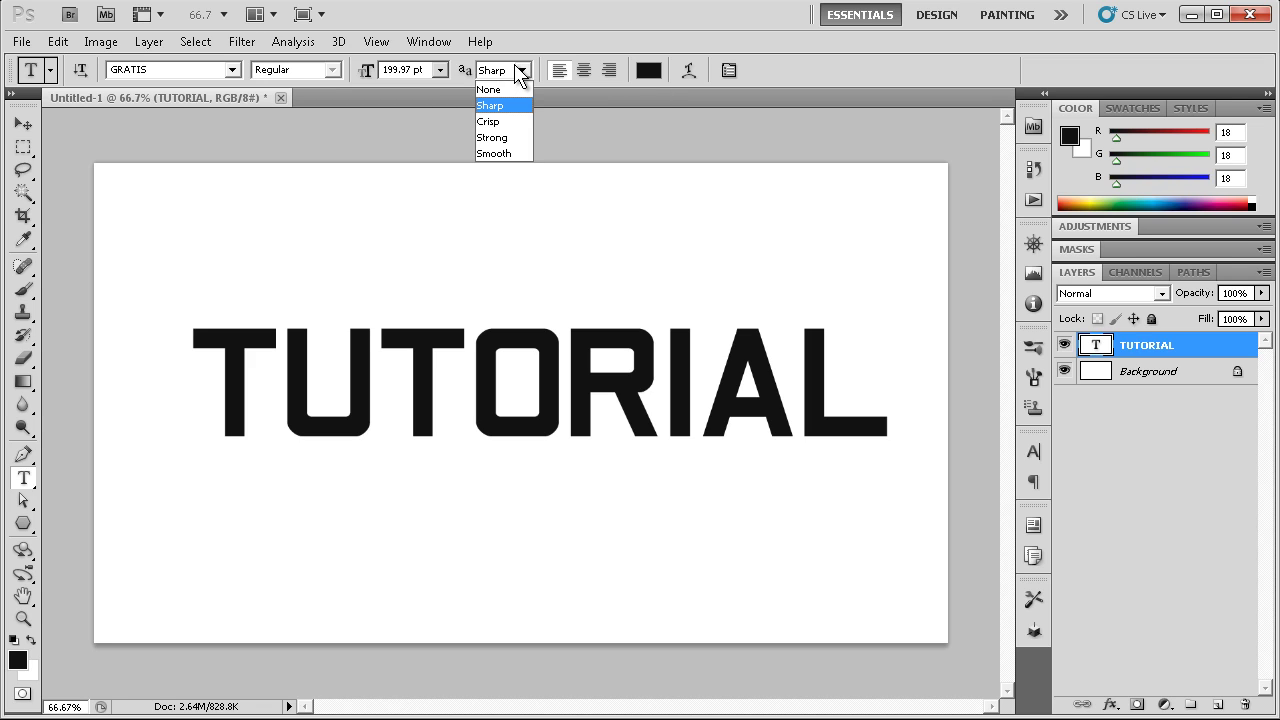
left_click(518, 72)
- Undo the accidentally typed 'zzzzzzzzz' and commit the TUTORIAL text
double_click(453, 318)
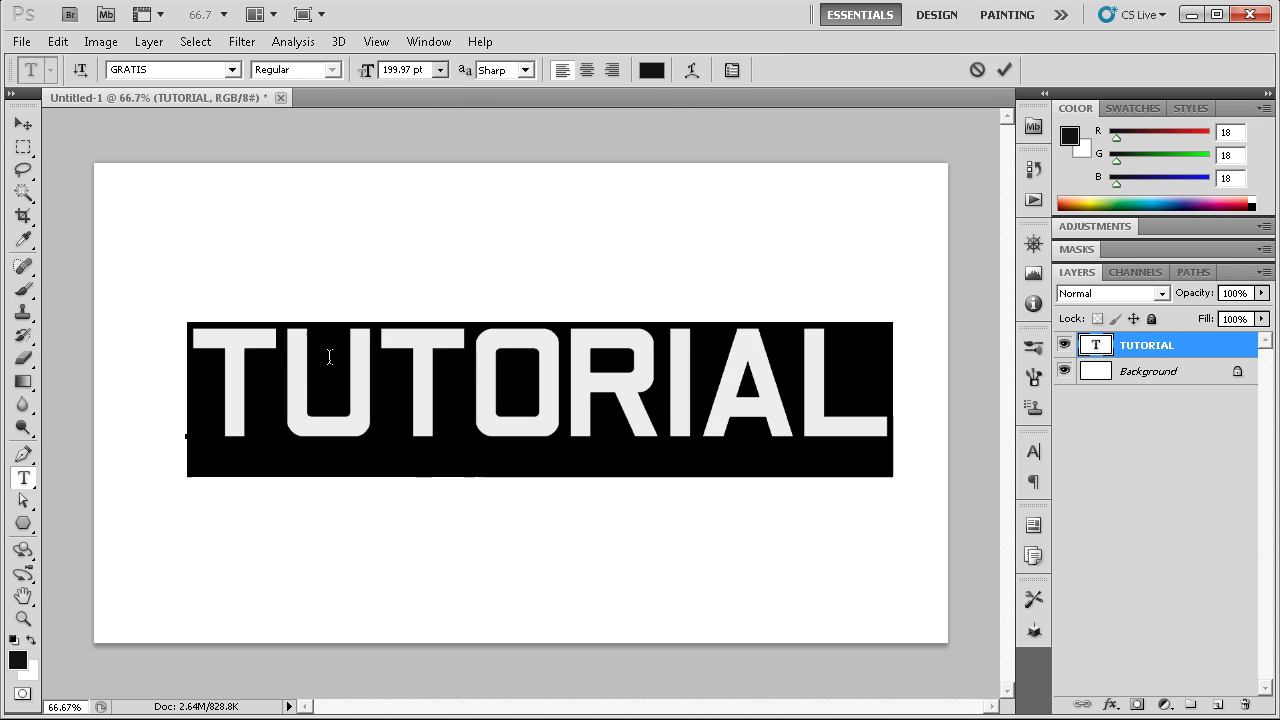
type("zzzzzzzzz")
key("ctrl+a")
key("ctrl+z")
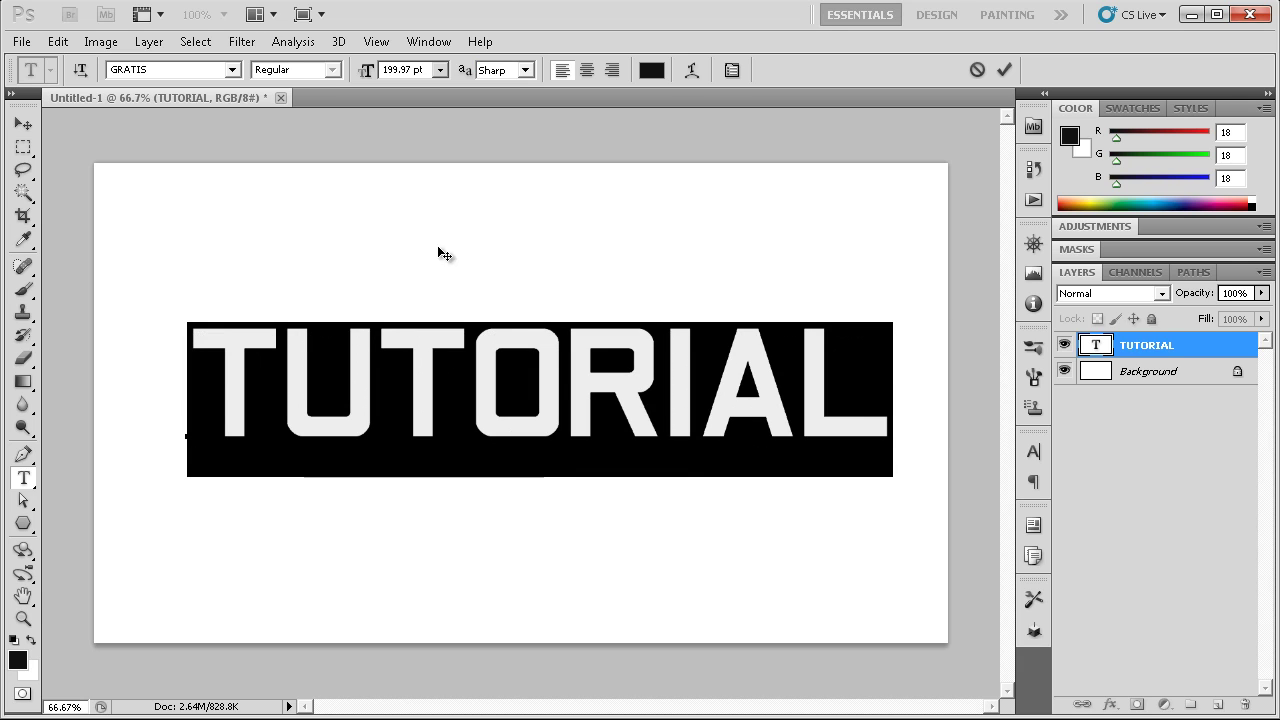
left_click(1220, 342)
- Zoom to 400% on the first T of TUTORIAL, discarding a stray empty text layer
key("z")
left_click(412, 572)
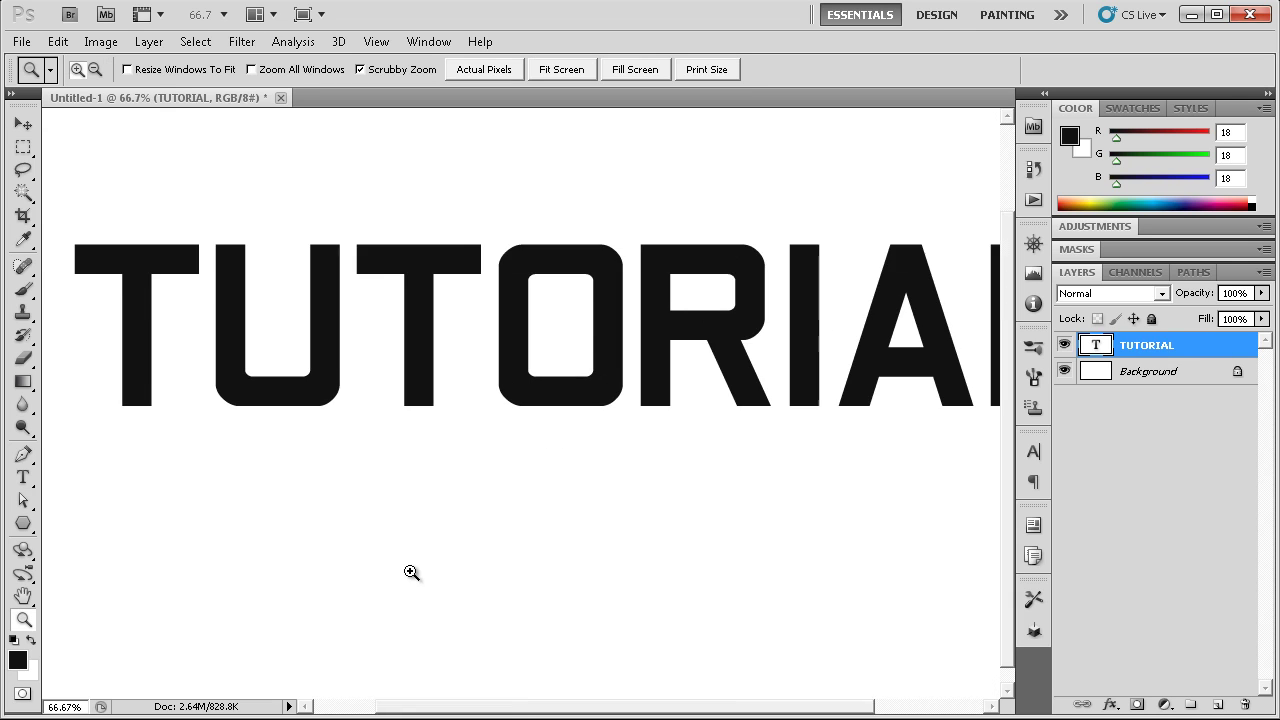
left_click_drag(491, 457, 594, 466)
left_click(205, 330)
left_click(205, 330)
key("t")
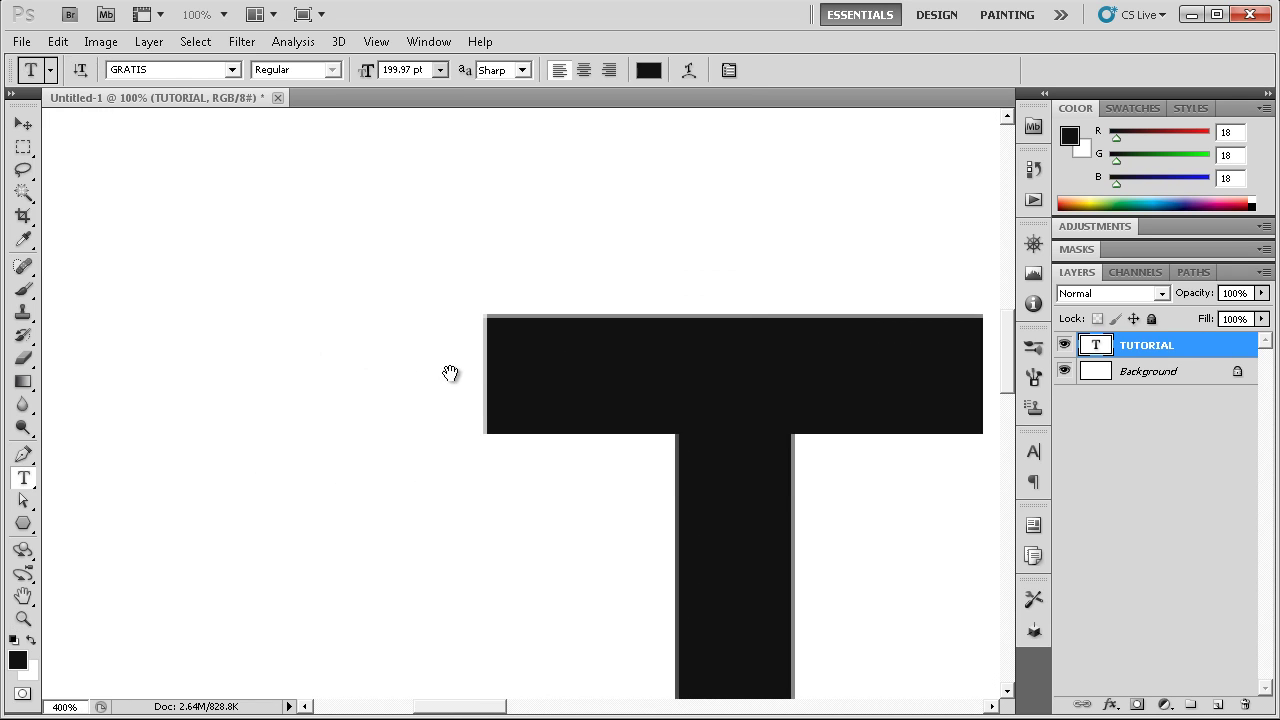
left_click_drag(449, 371, 443, 320)
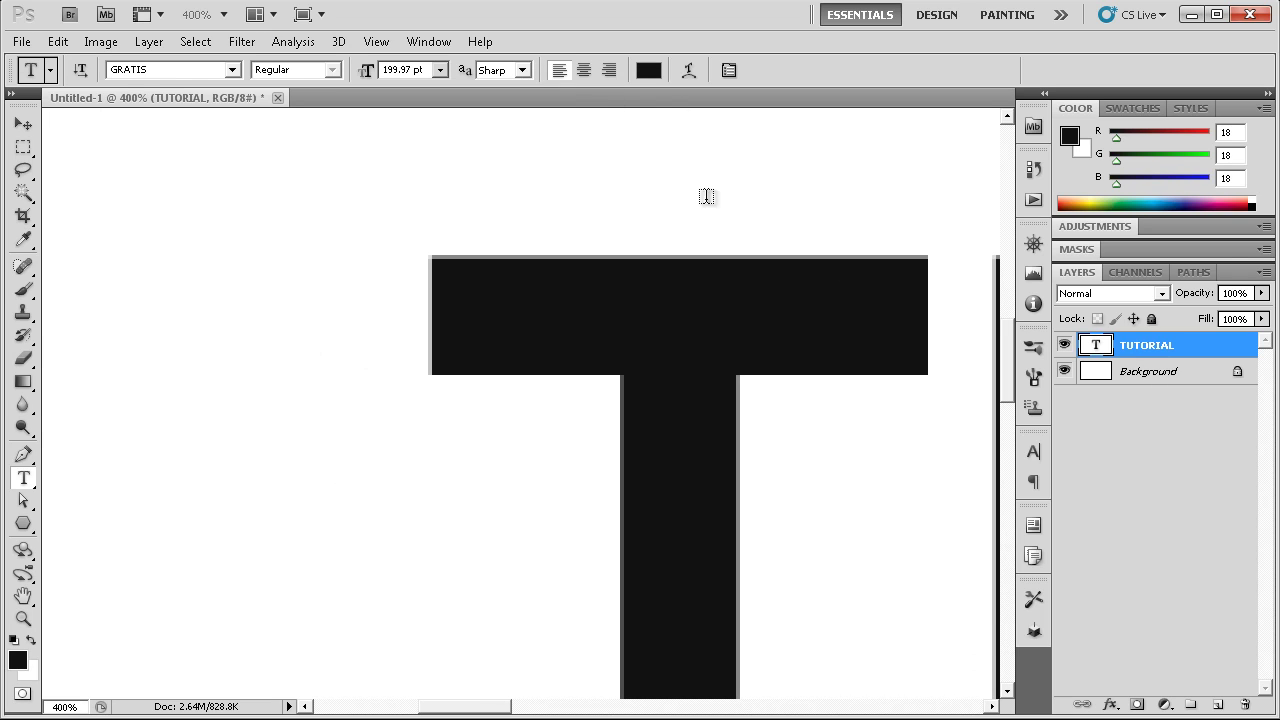
left_click(133, 284)
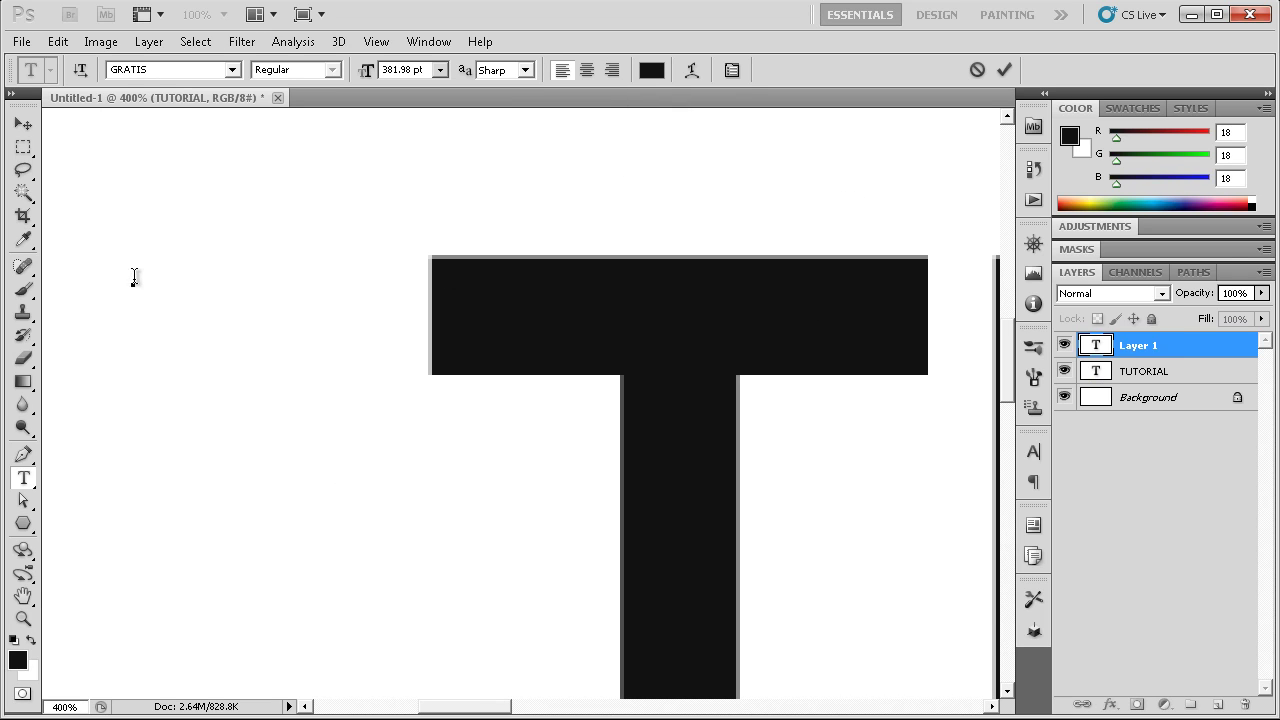
left_click(1105, 371)
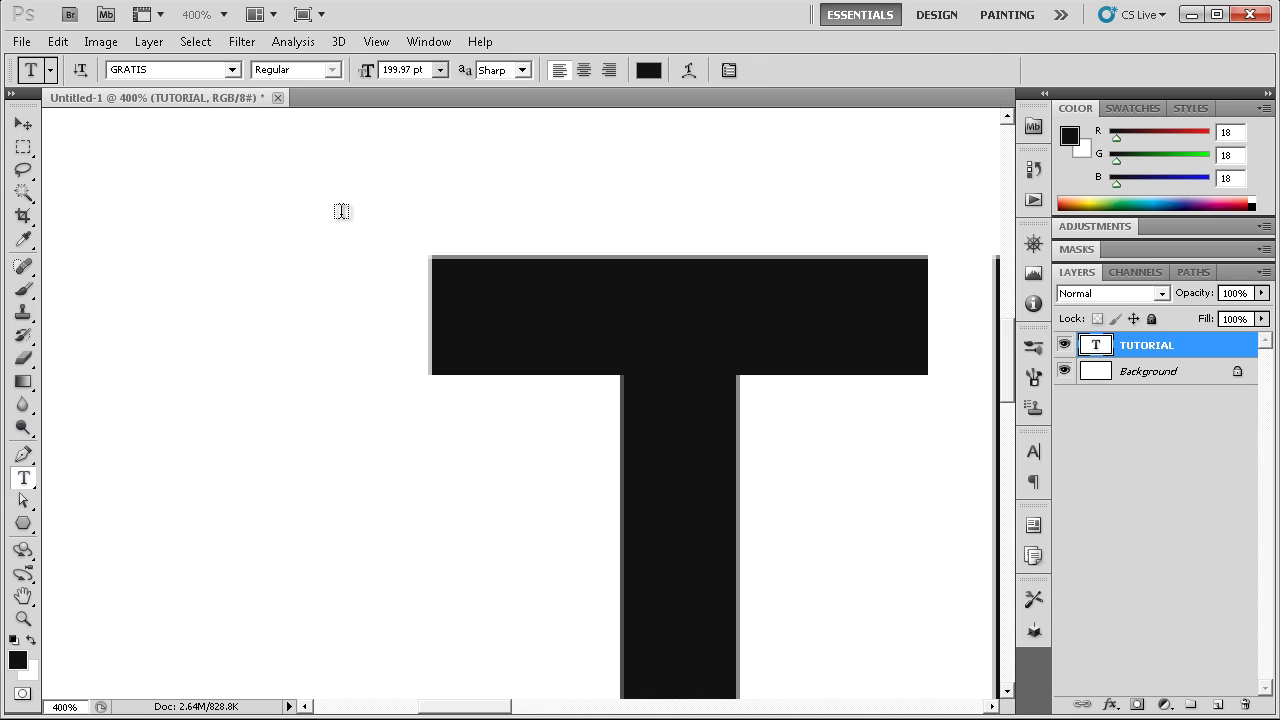
- Turn anti-aliasing off and zoom in to inspect the jagged letter U
left_click(519, 72)
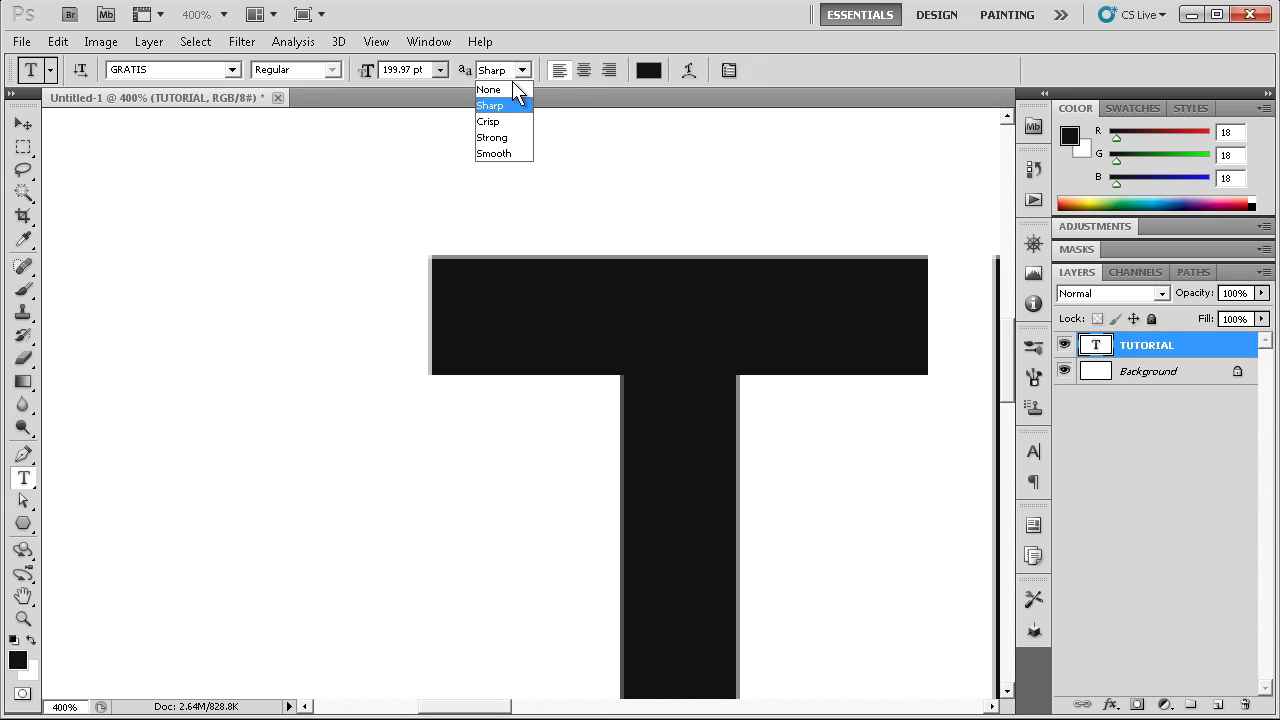
left_click(505, 89)
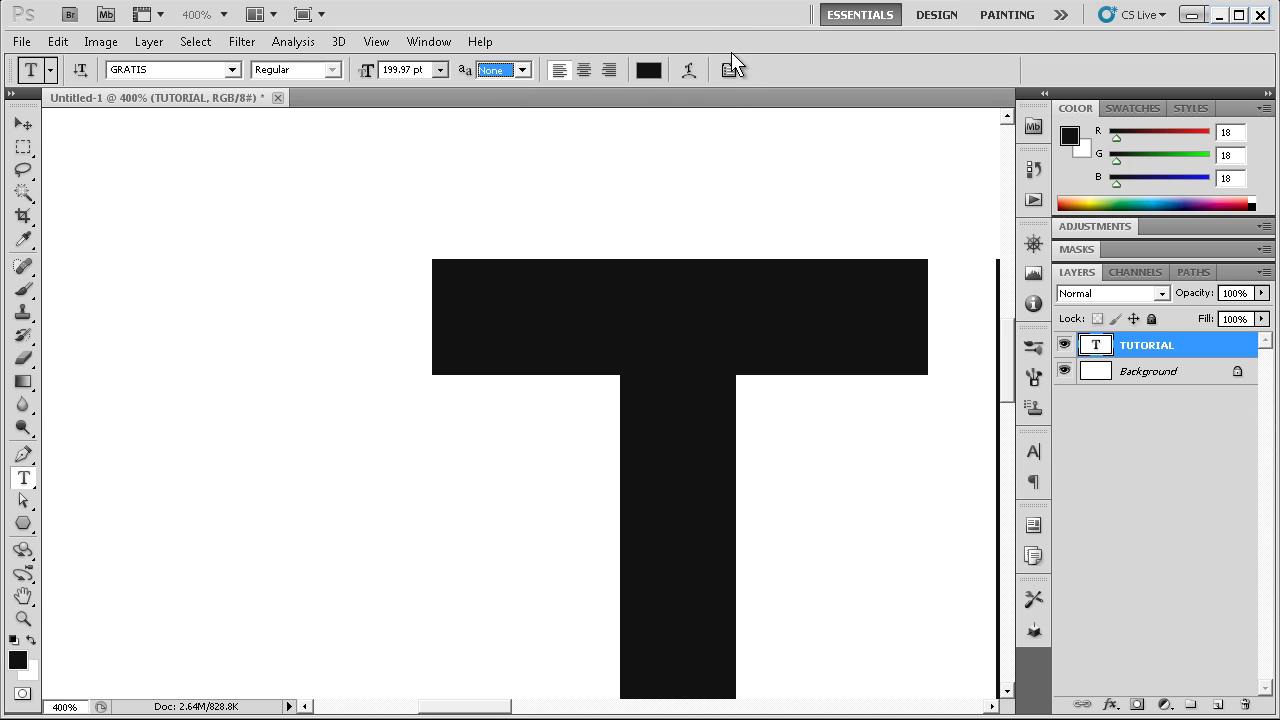
left_click_drag(844, 359, 456, 118)
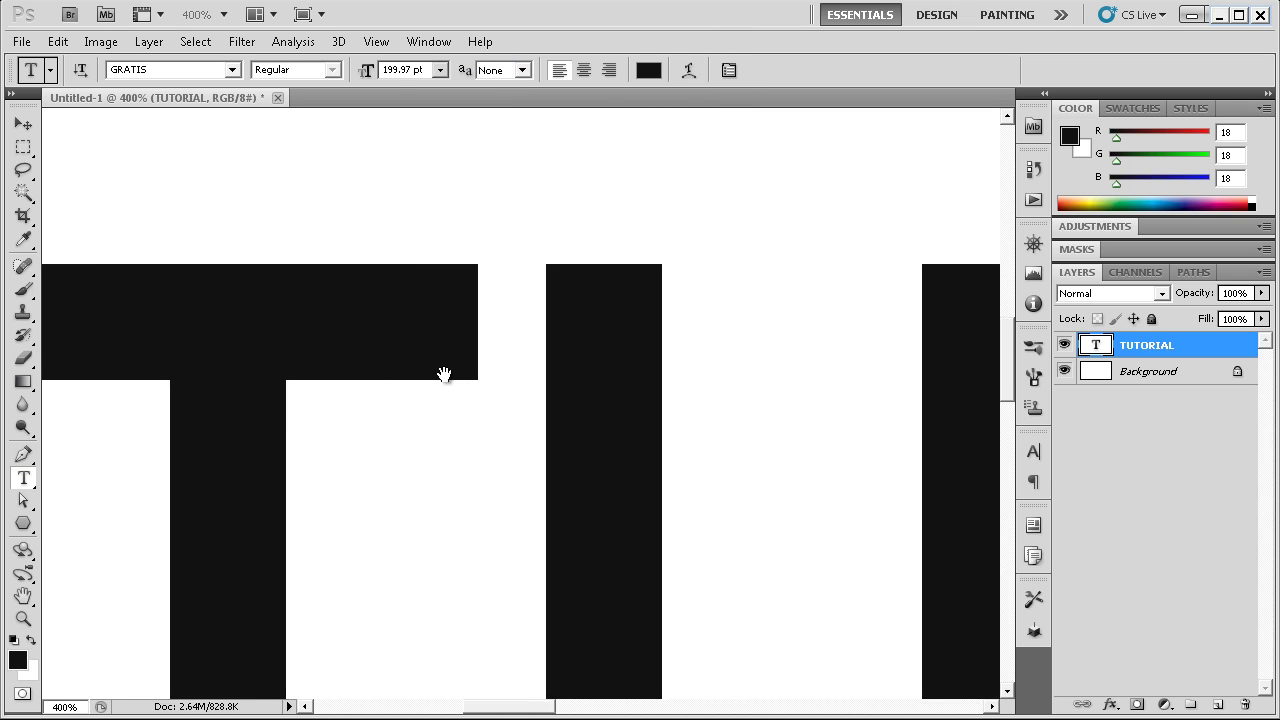
key("z")
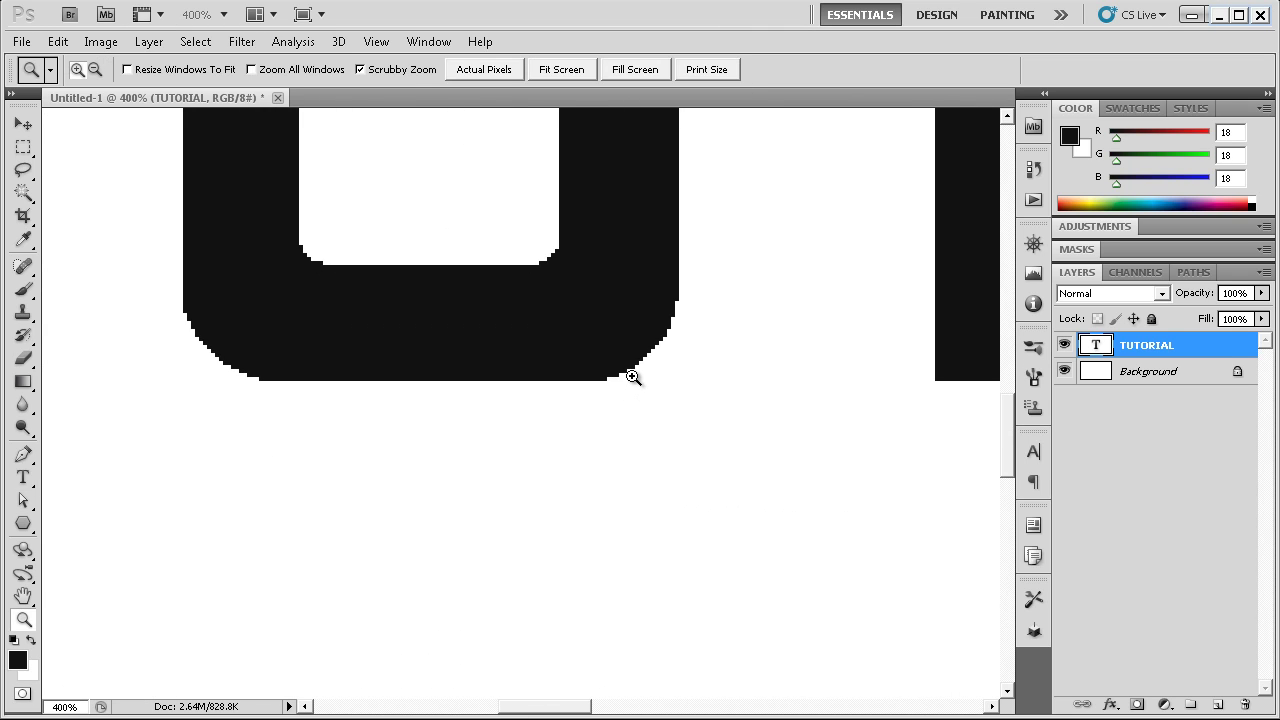
left_click_drag(626, 384, 632, 377)
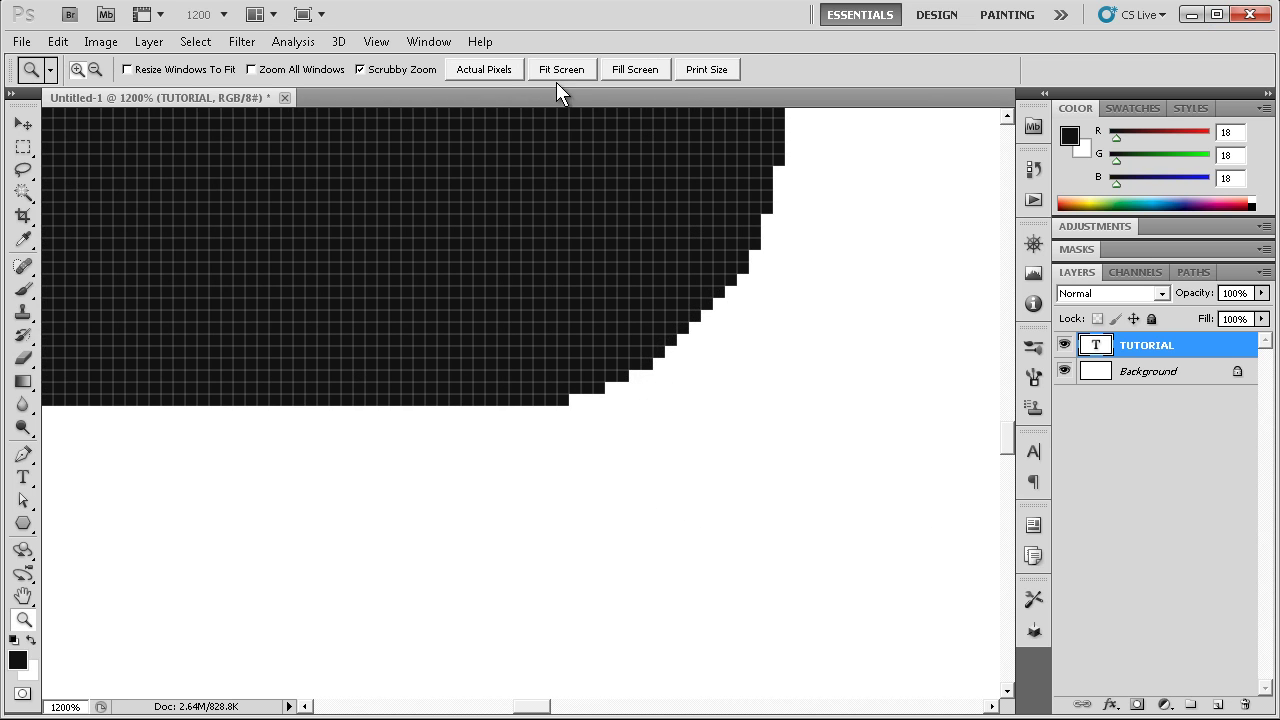
left_click(558, 72)
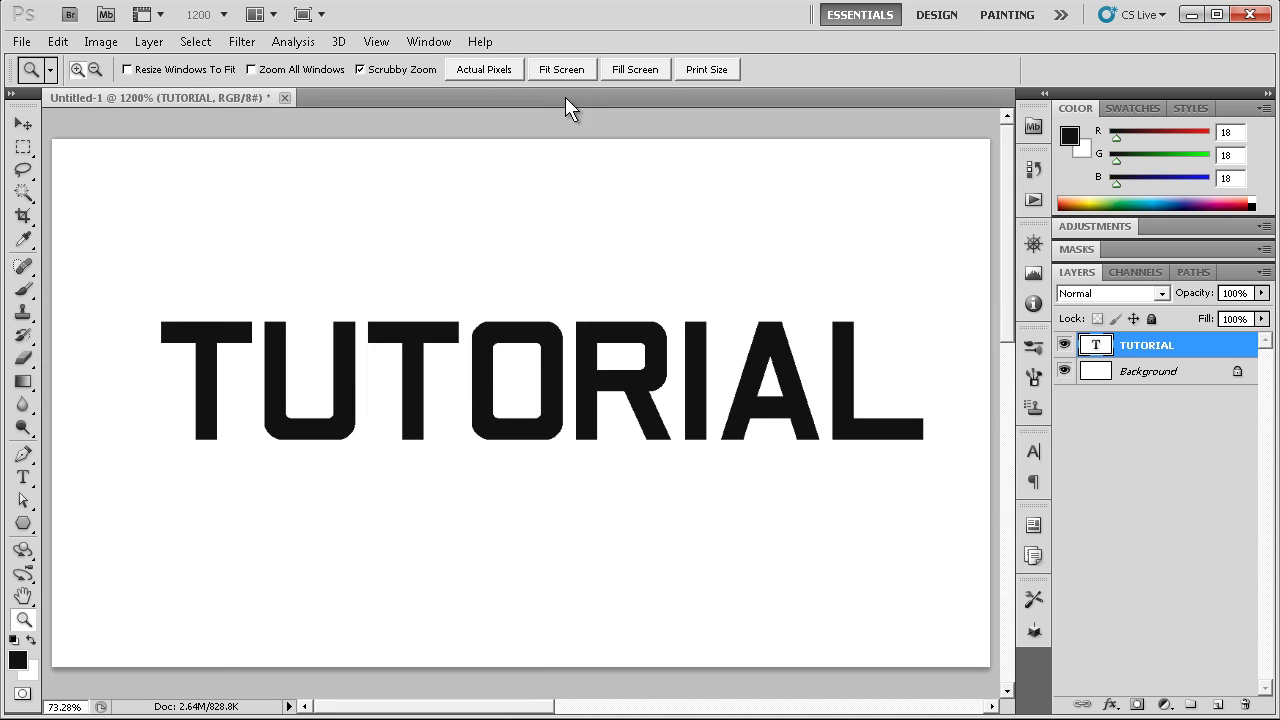
left_click(352, 402)
key("t")
mouse_move(546, 374)
left_mouse_down()
mouse_move(594, 465)
mouse_move(575, 484)
left_mouse_up()
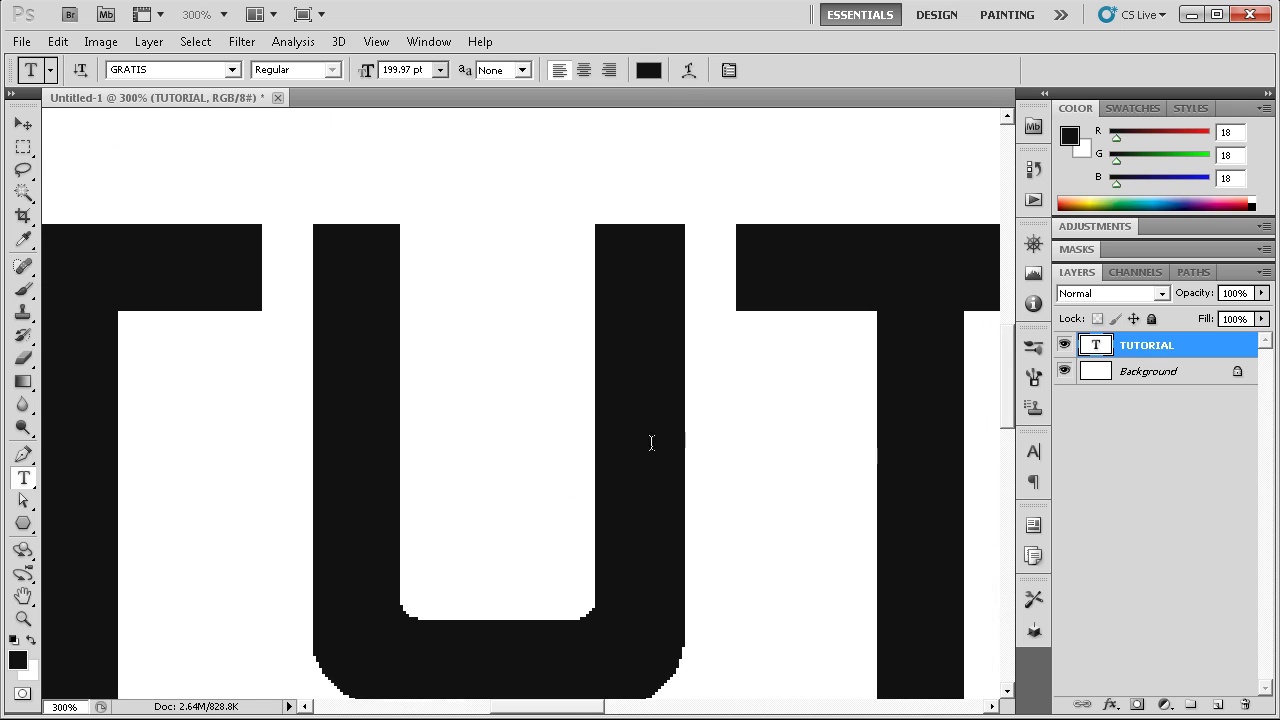
- Compare Sharp, Crisp, Strong and Smooth anti-aliasing, ending on Sharp
left_click(522, 71)
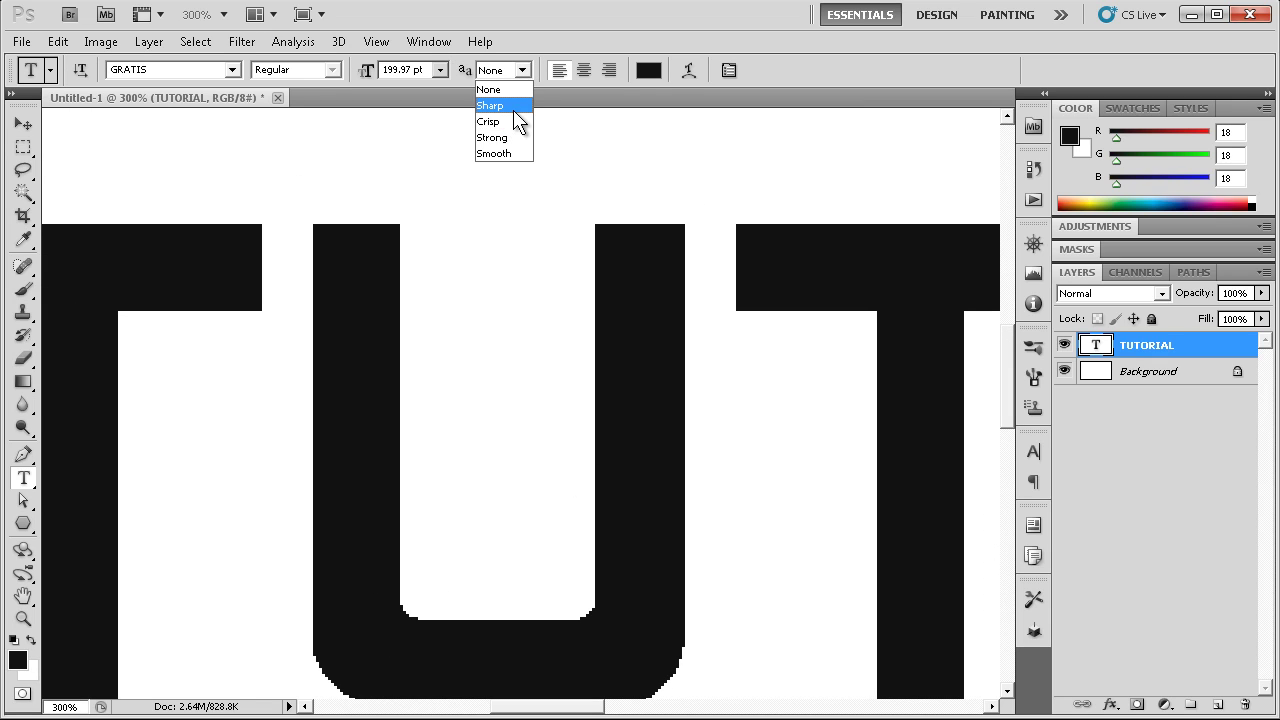
left_click(514, 108)
left_click(522, 70)
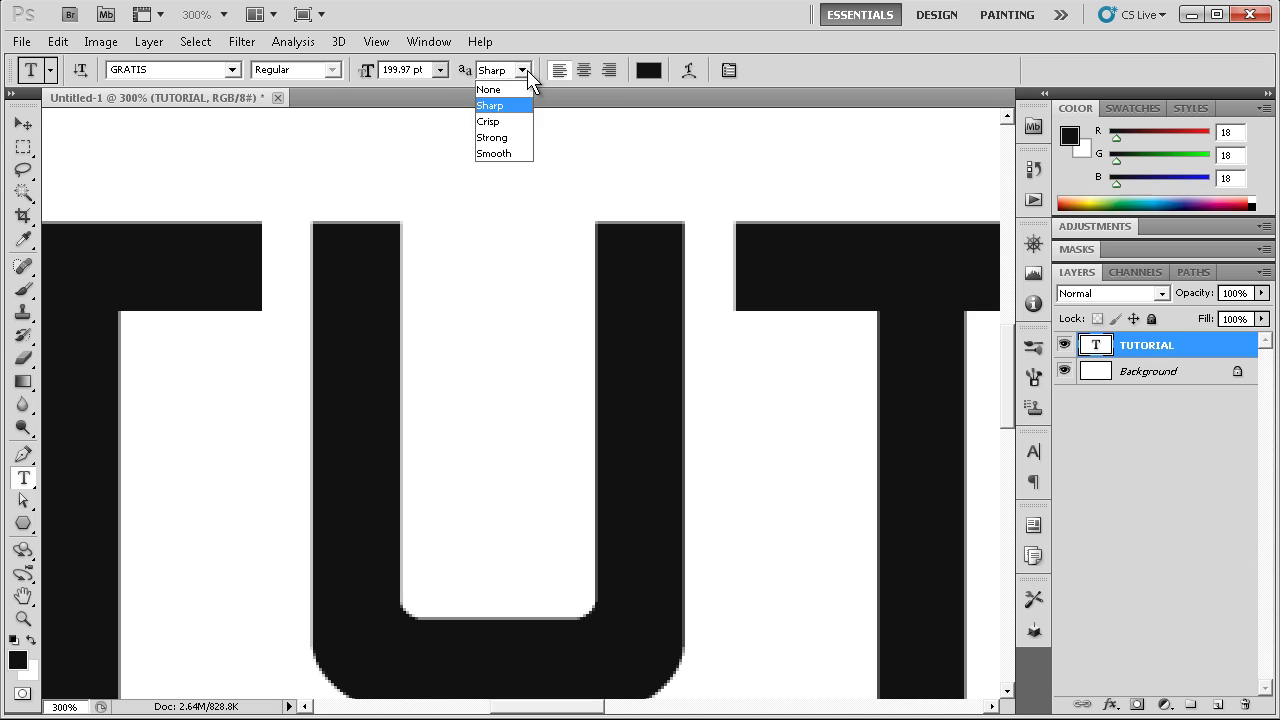
left_click(520, 121)
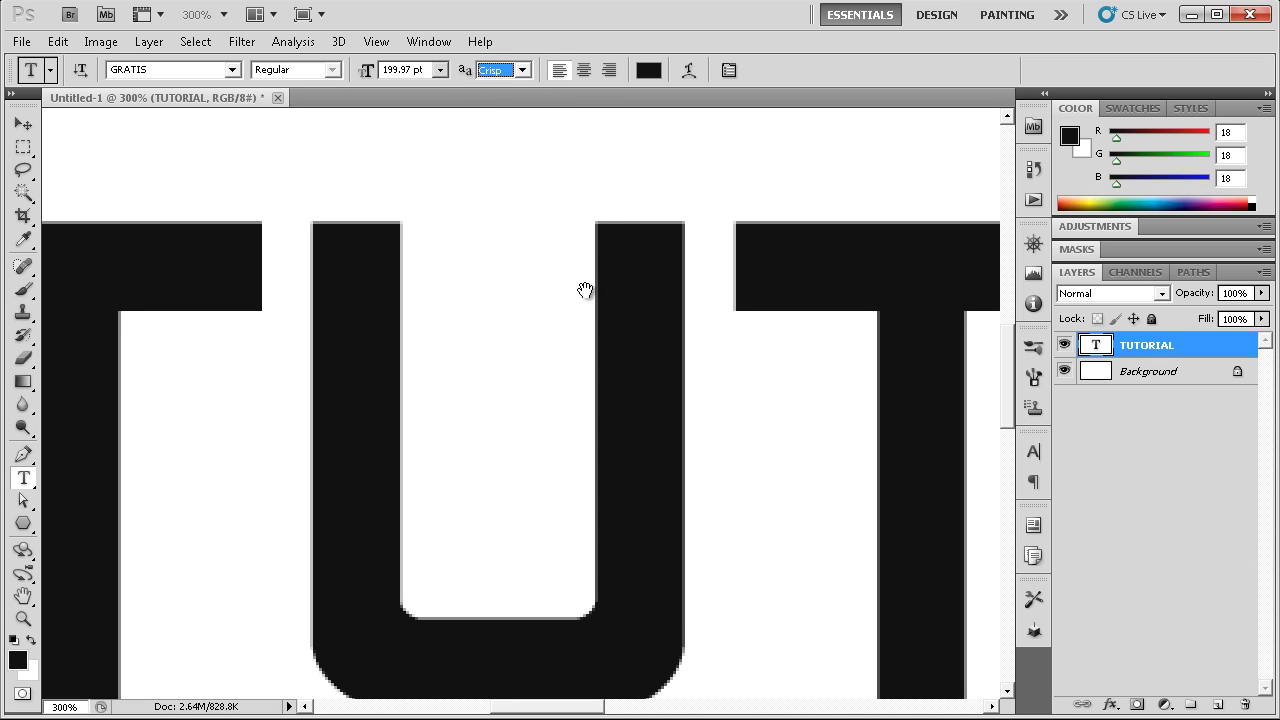
left_click_drag(585, 290, 567, 199)
left_click(524, 70)
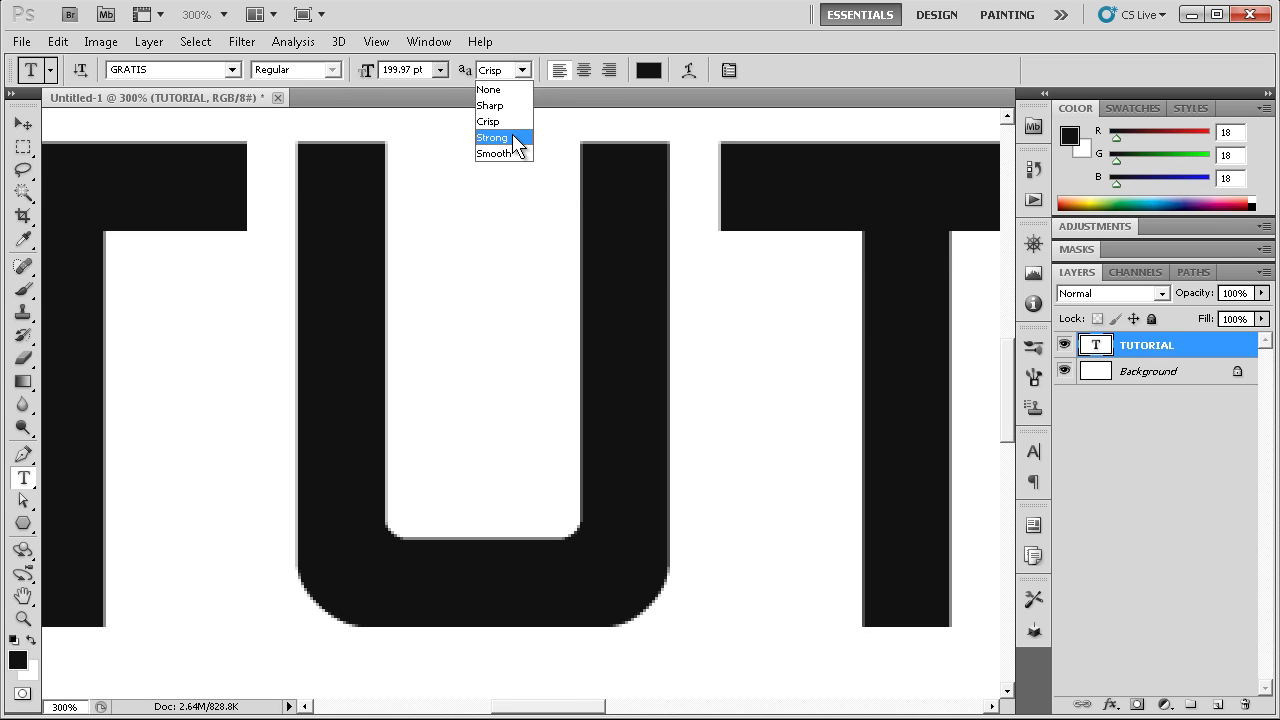
left_click(514, 137)
left_click(524, 72)
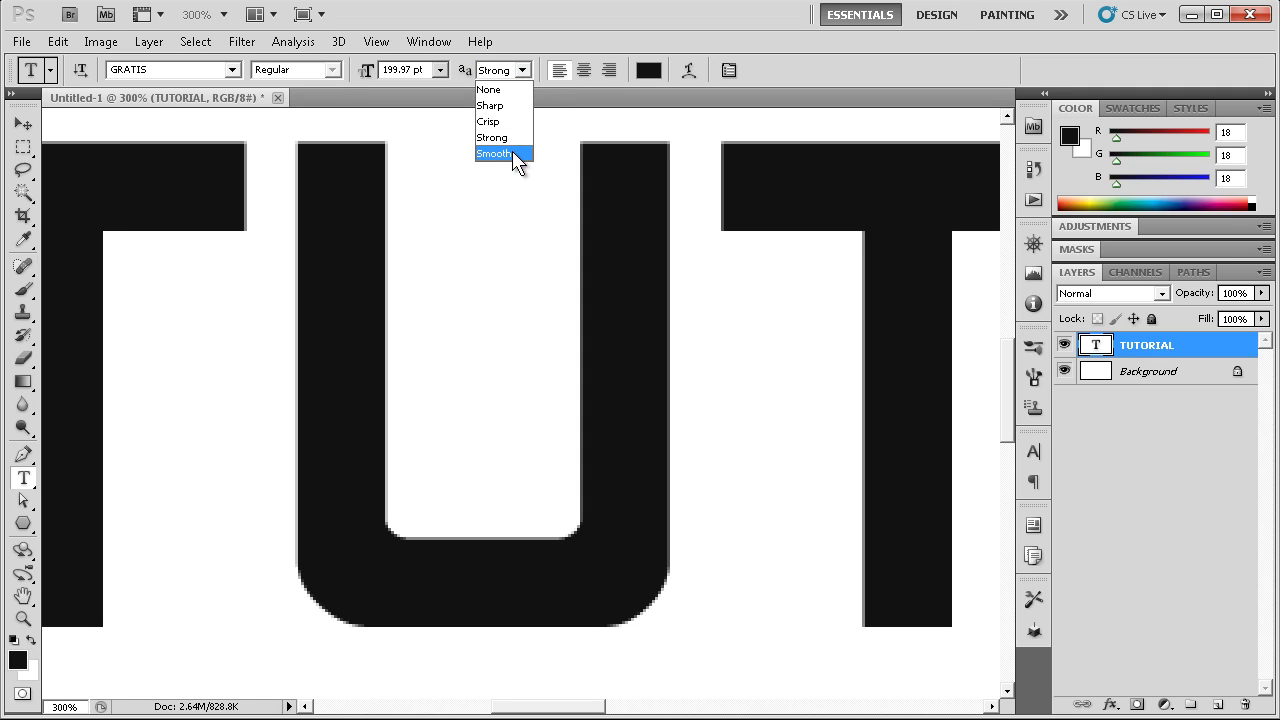
left_click(514, 150)
left_click(524, 72)
left_click(524, 106)
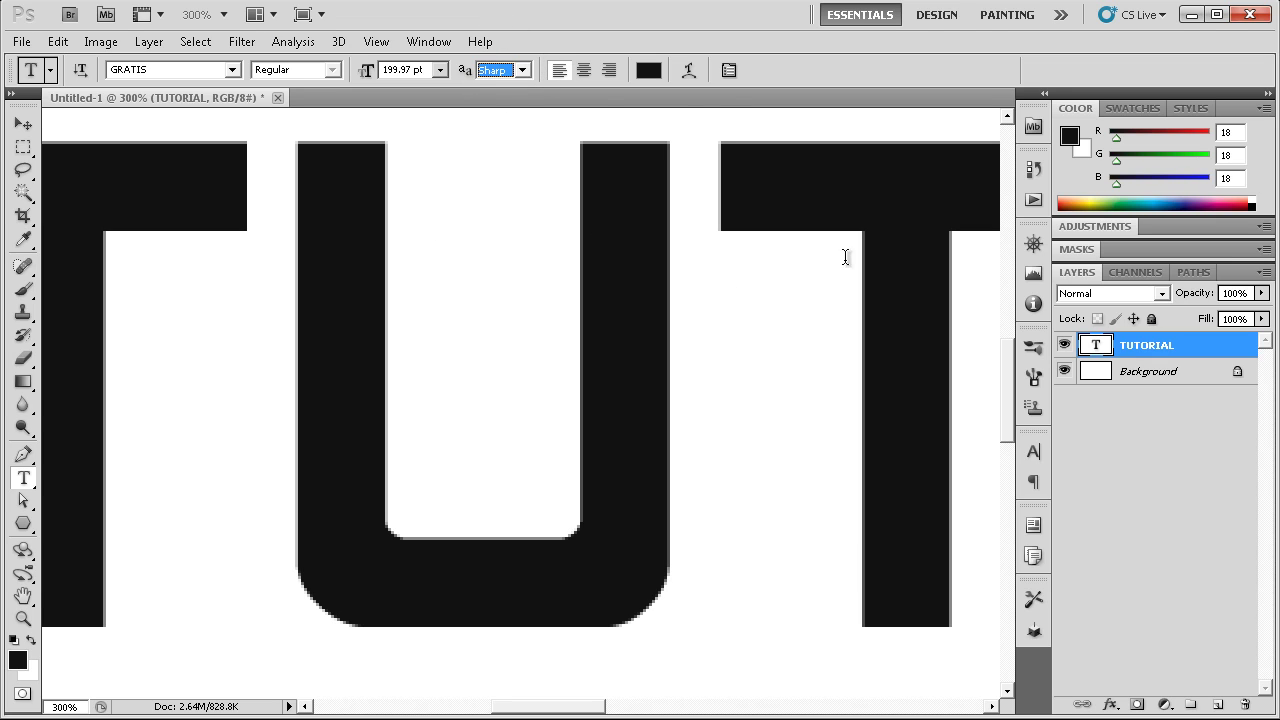
- Reselect the TUTORIAL layer and type 'zgratisz' into the font name field
left_click(1103, 386)
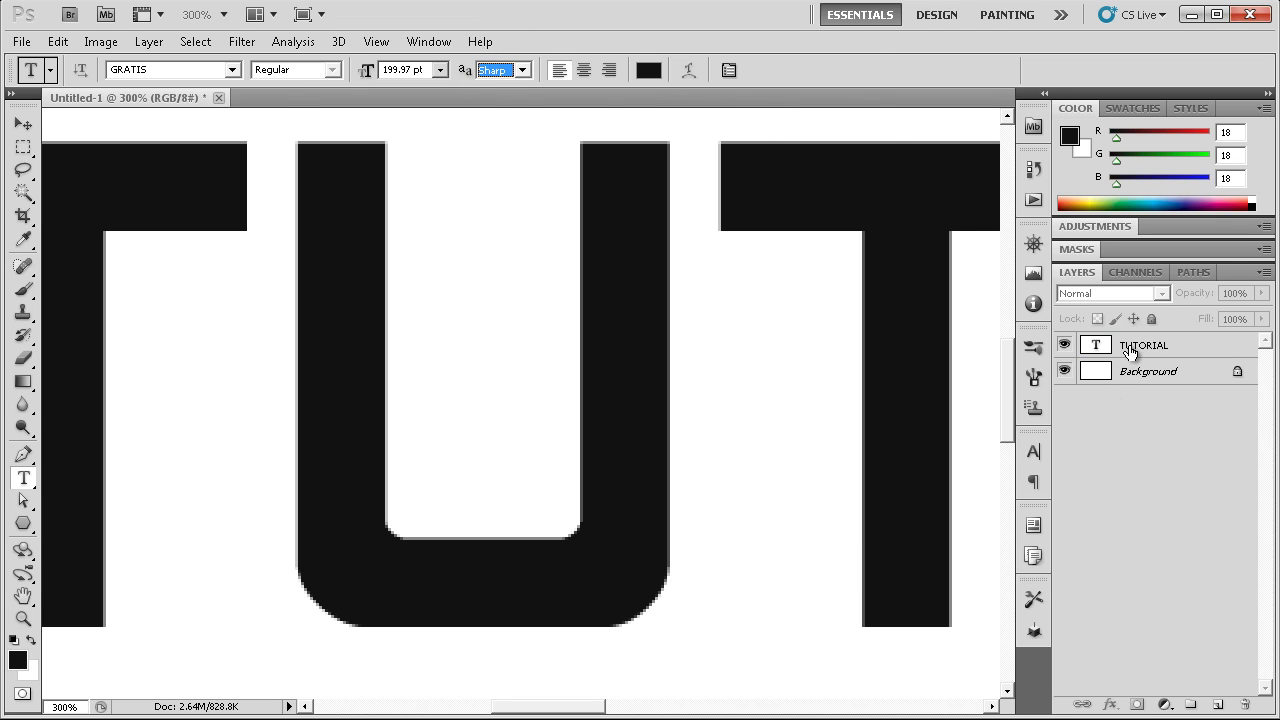
left_click(1140, 350)
left_click(155, 70)
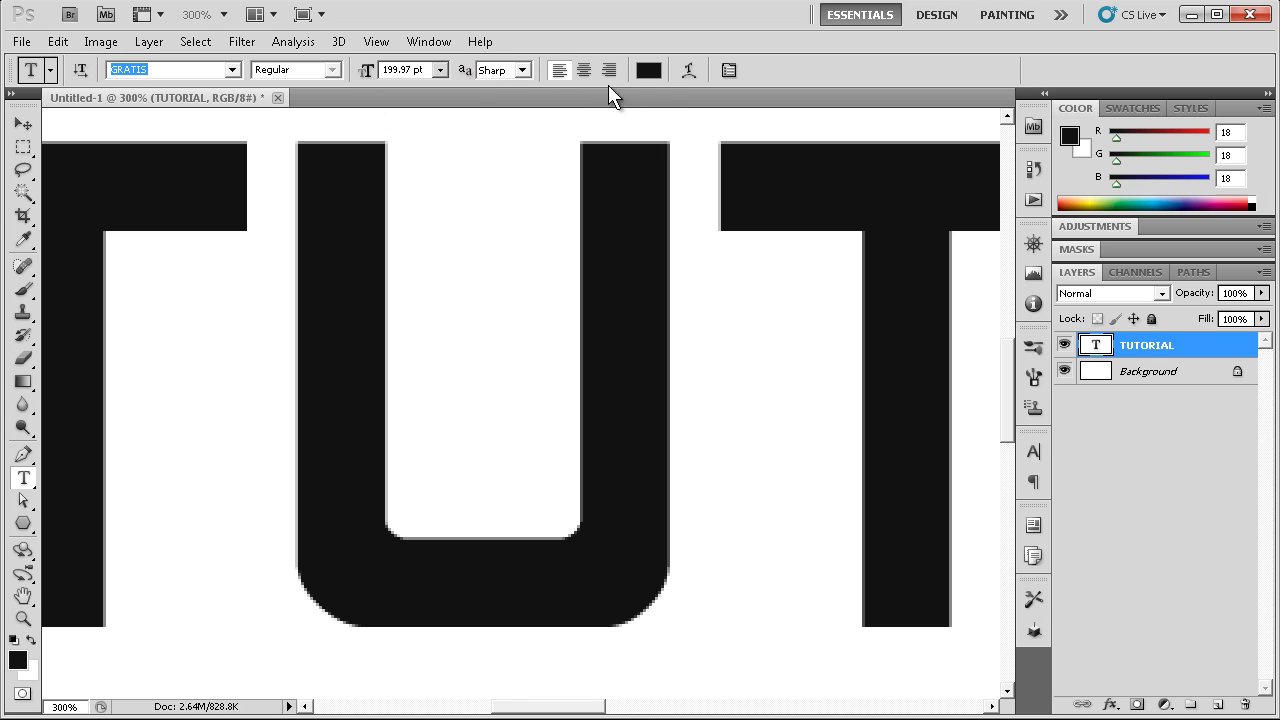
type("z")
type("g")
type("ratis")
type("z")
- Zoom in and out around the letter U, then fit the whole document in the window
left_click(374, 251)
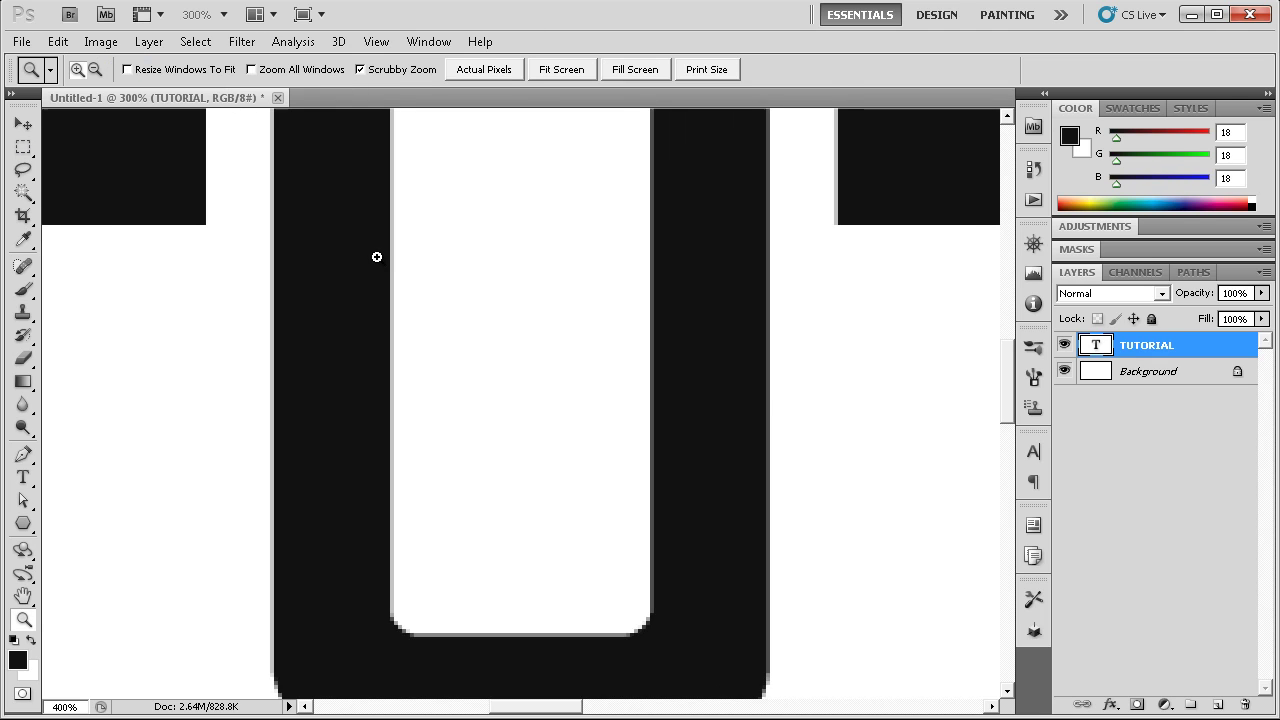
left_click(424, 263)
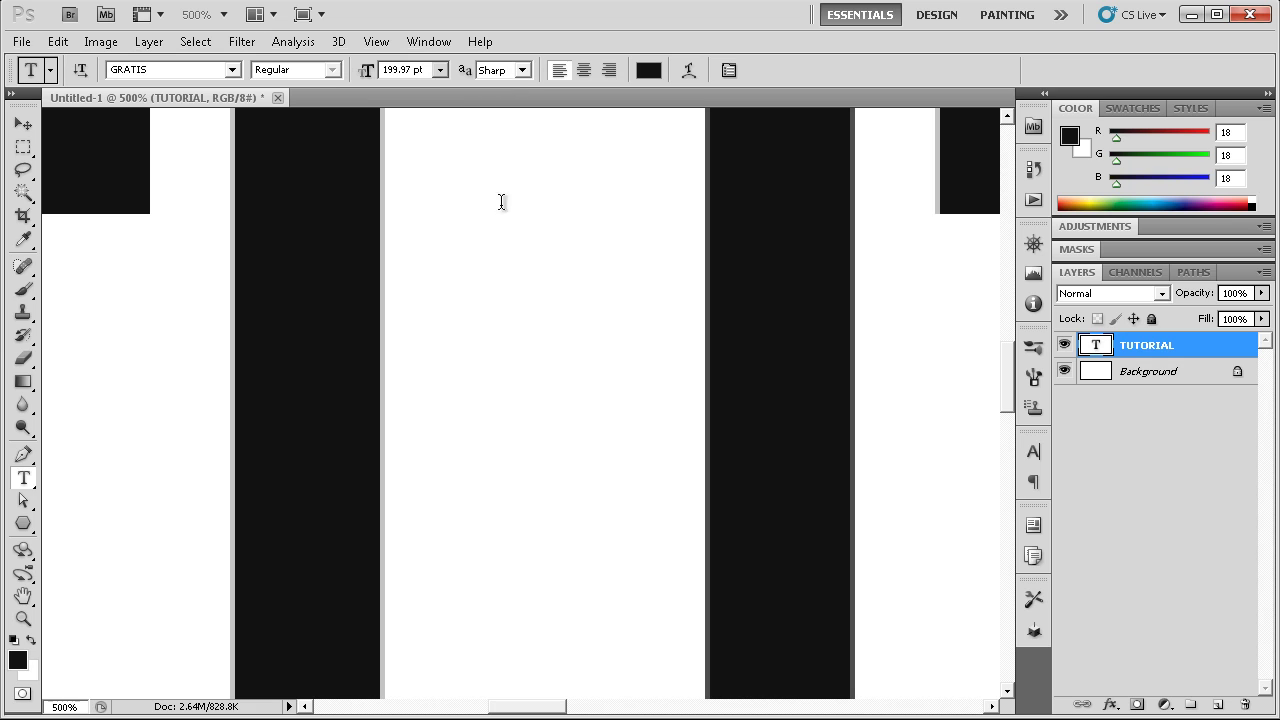
key("z")
left_click(522, 299, "alt")
left_click(521, 302, "alt")
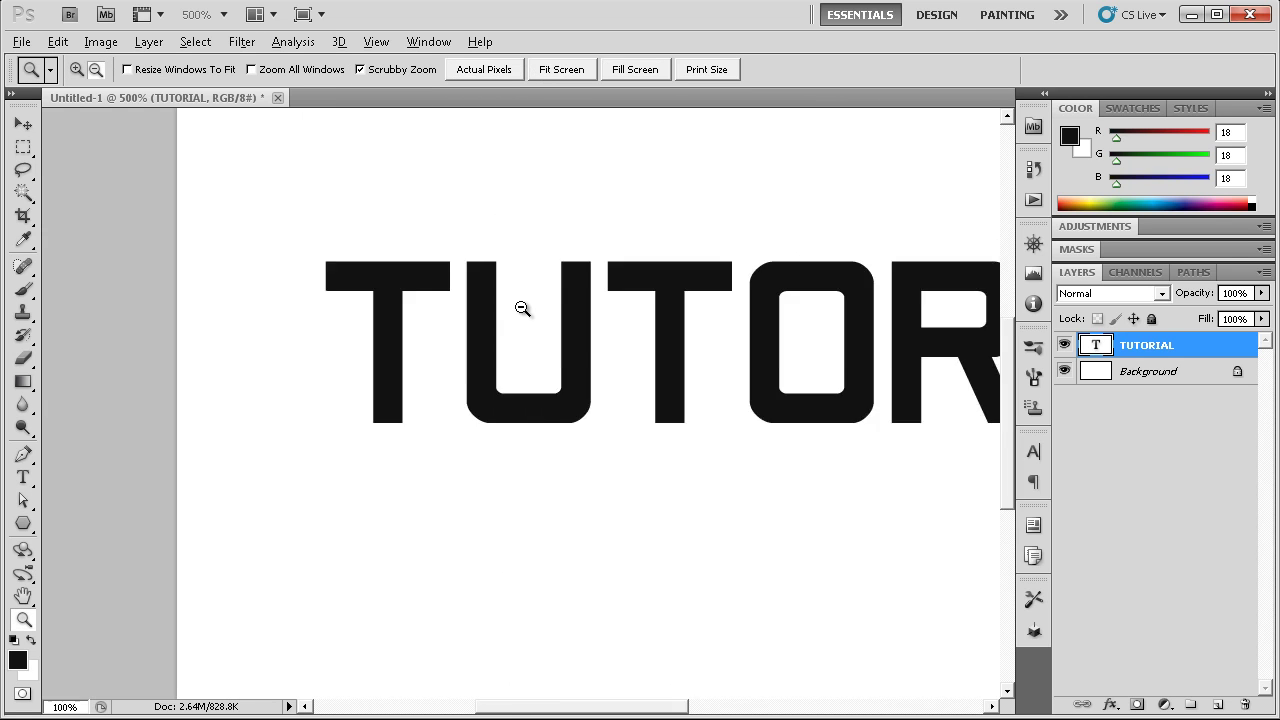
left_click(521, 302, "alt")
left_click(521, 302, "alt")
left_click(552, 350)
left_click(523, 334)
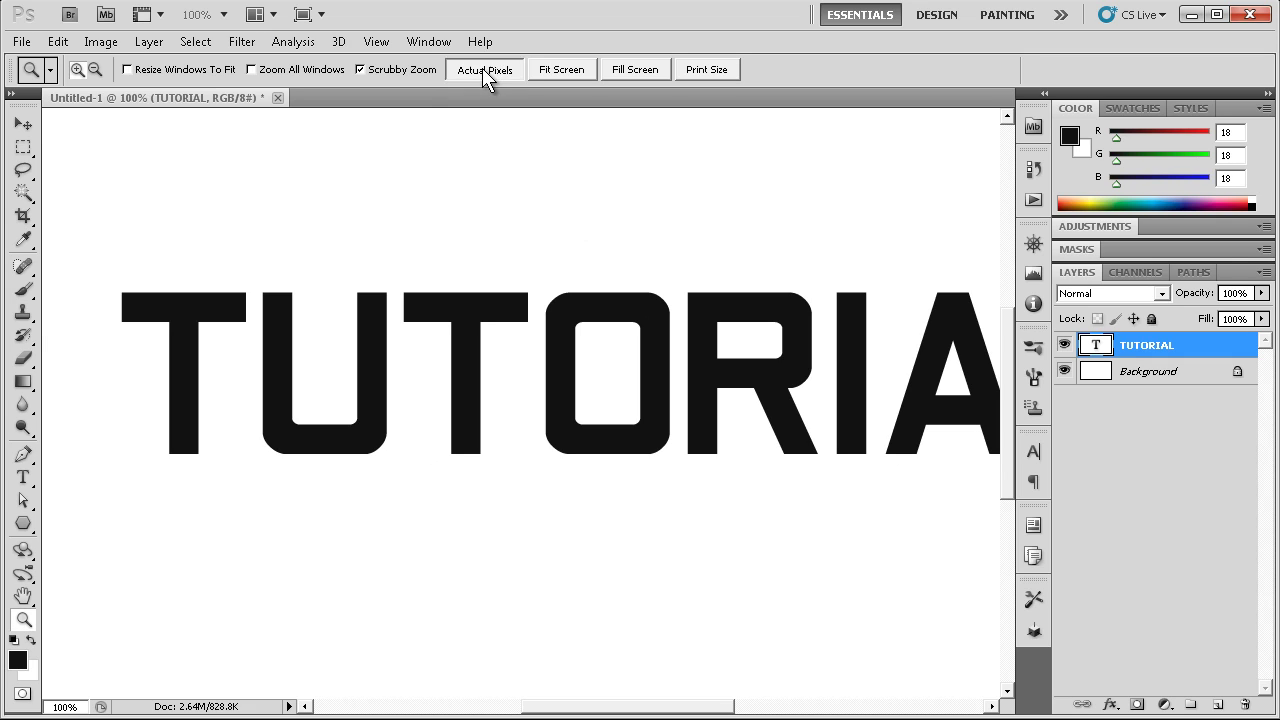
left_click(583, 80)
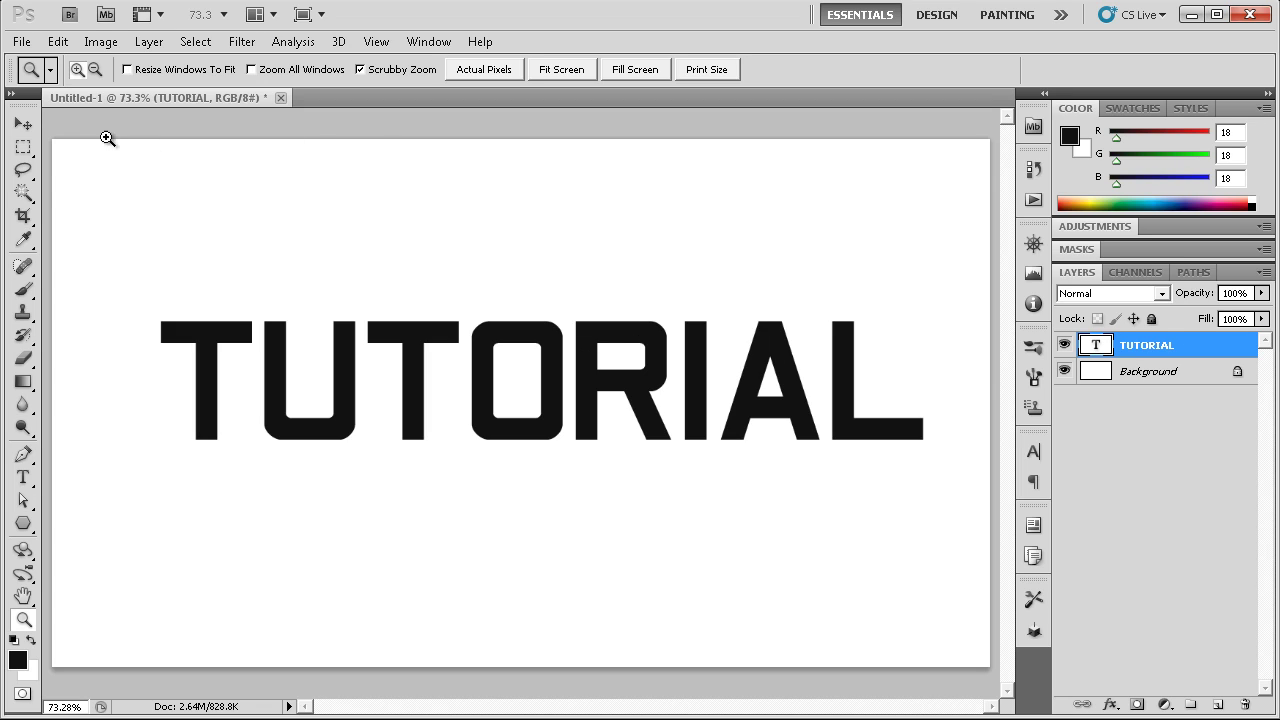
left_click(24, 477)
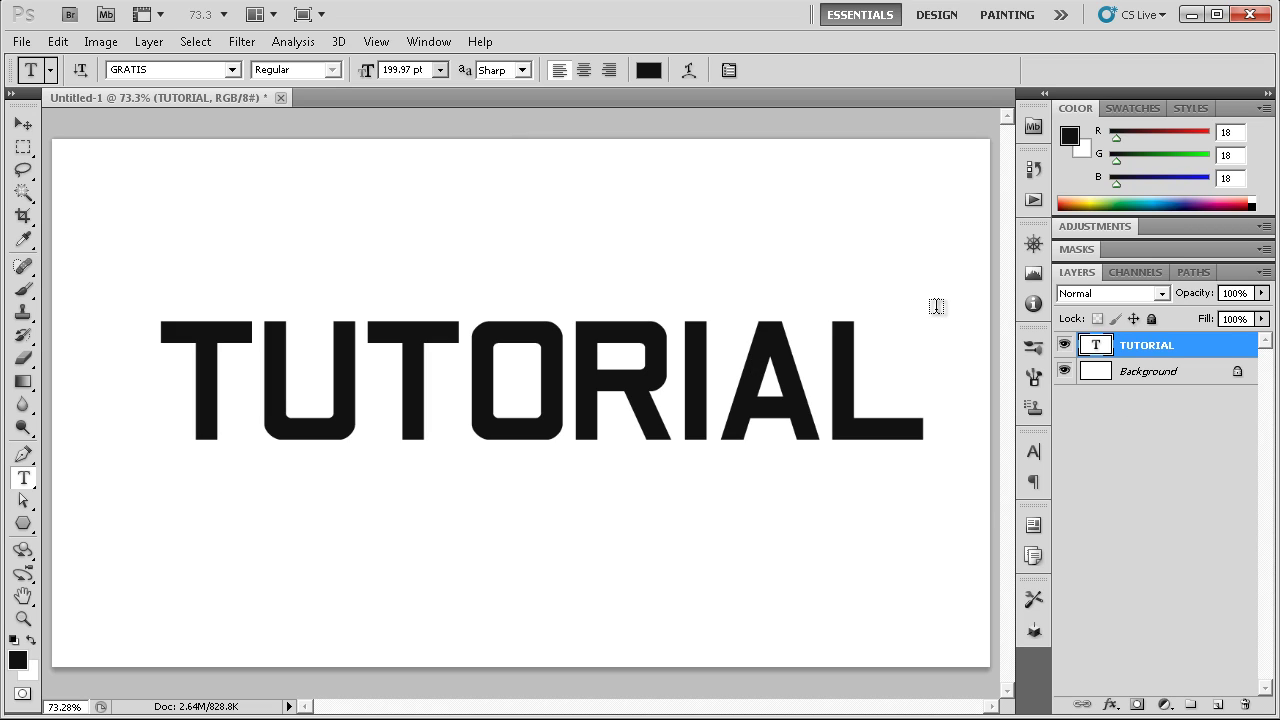
- Shrink TUTORIAL to about 5% of its size with Free Transform
key("ctrl+t")
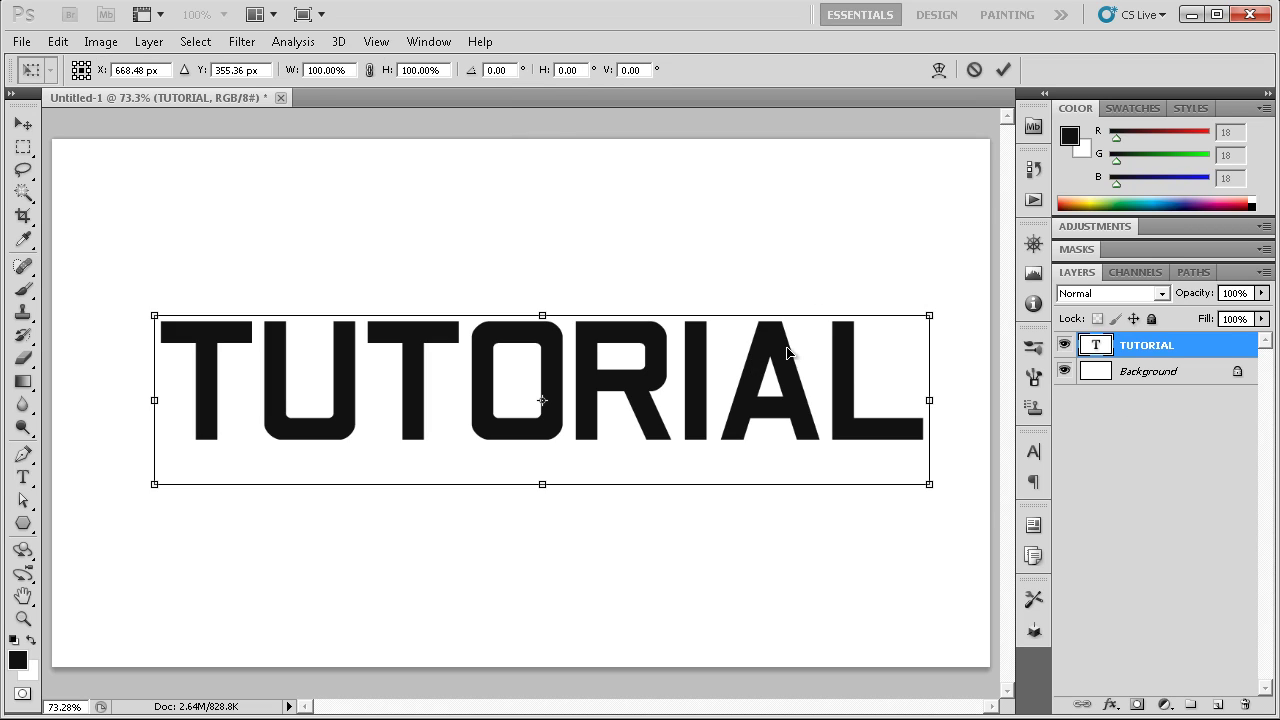
left_click_drag(929, 316, 298, 452)
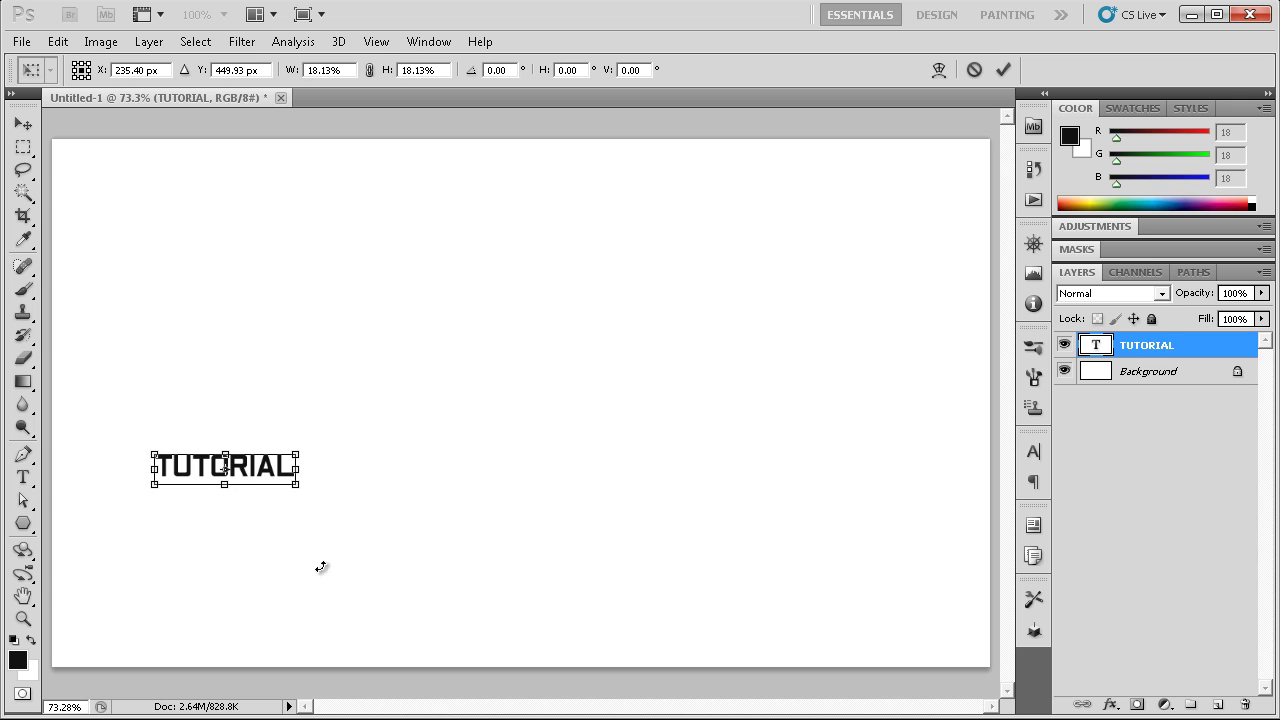
left_click_drag(300, 447, 190, 486)
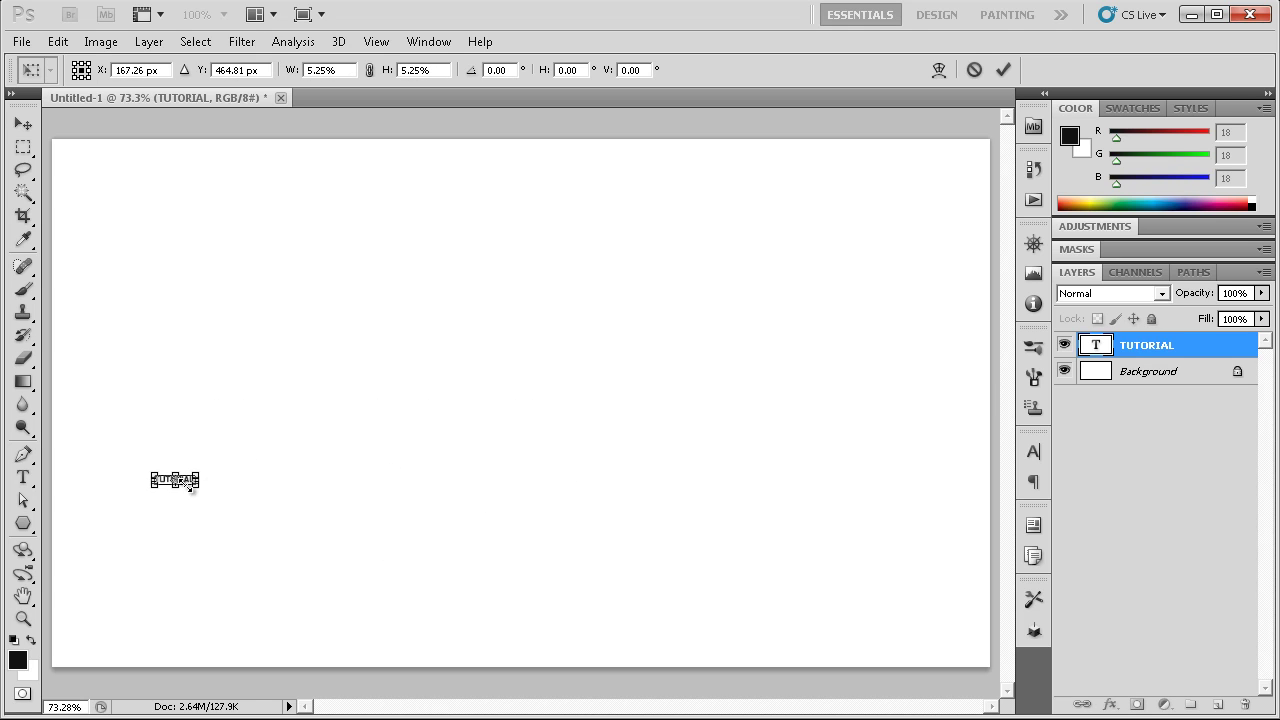
key("Return")
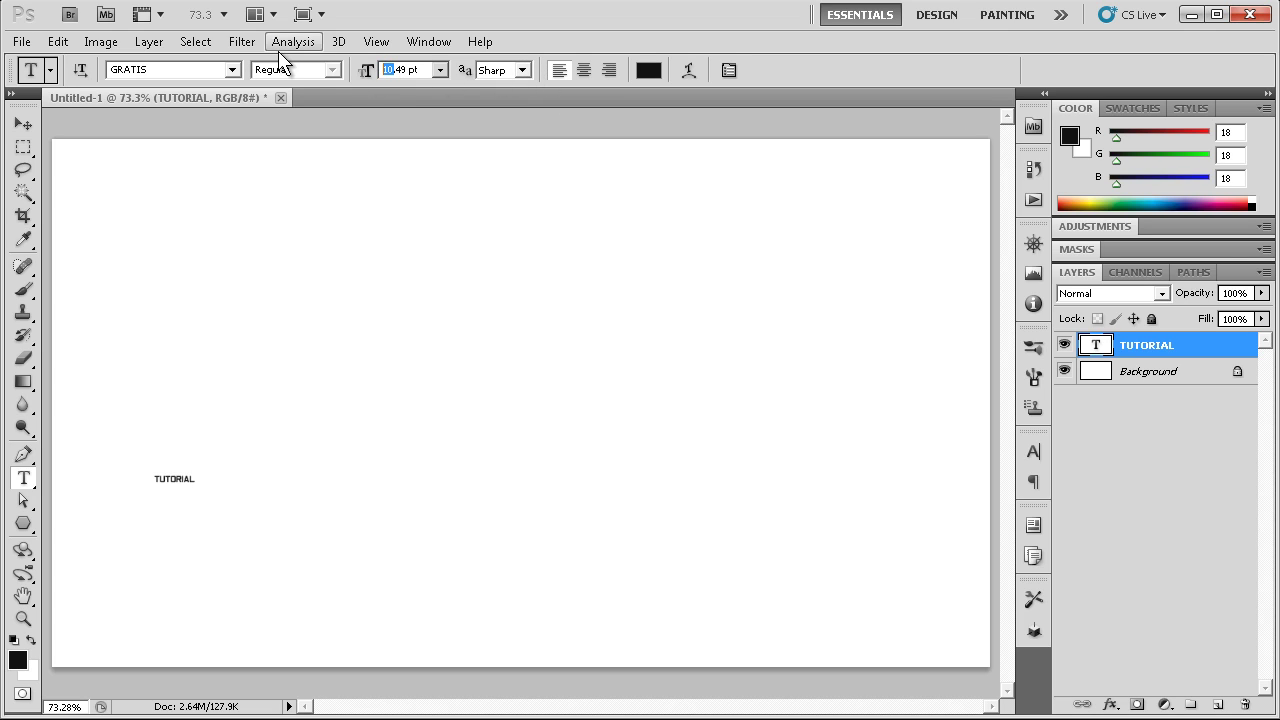
- Set the font size to 45 and anti-aliasing to None for new text
left_click_drag(366, 69, 290, 68)
left_click(1140, 371)
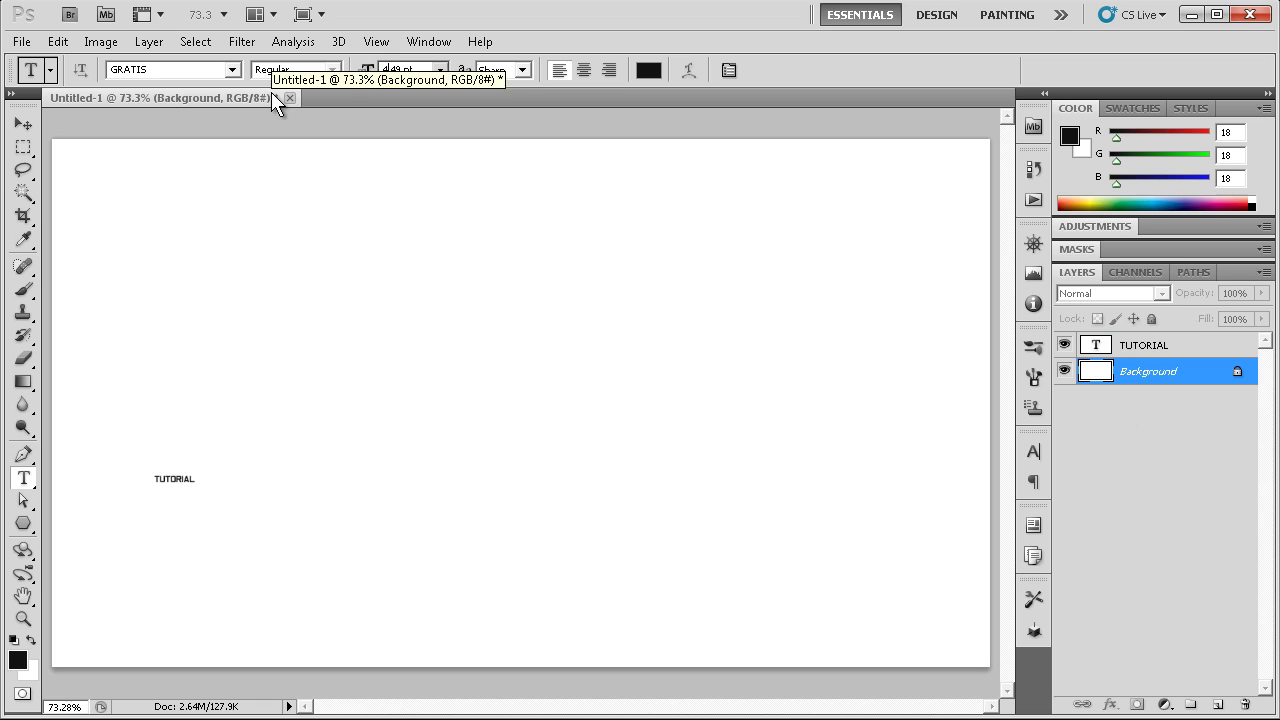
type("45")
left_click(384, 70)
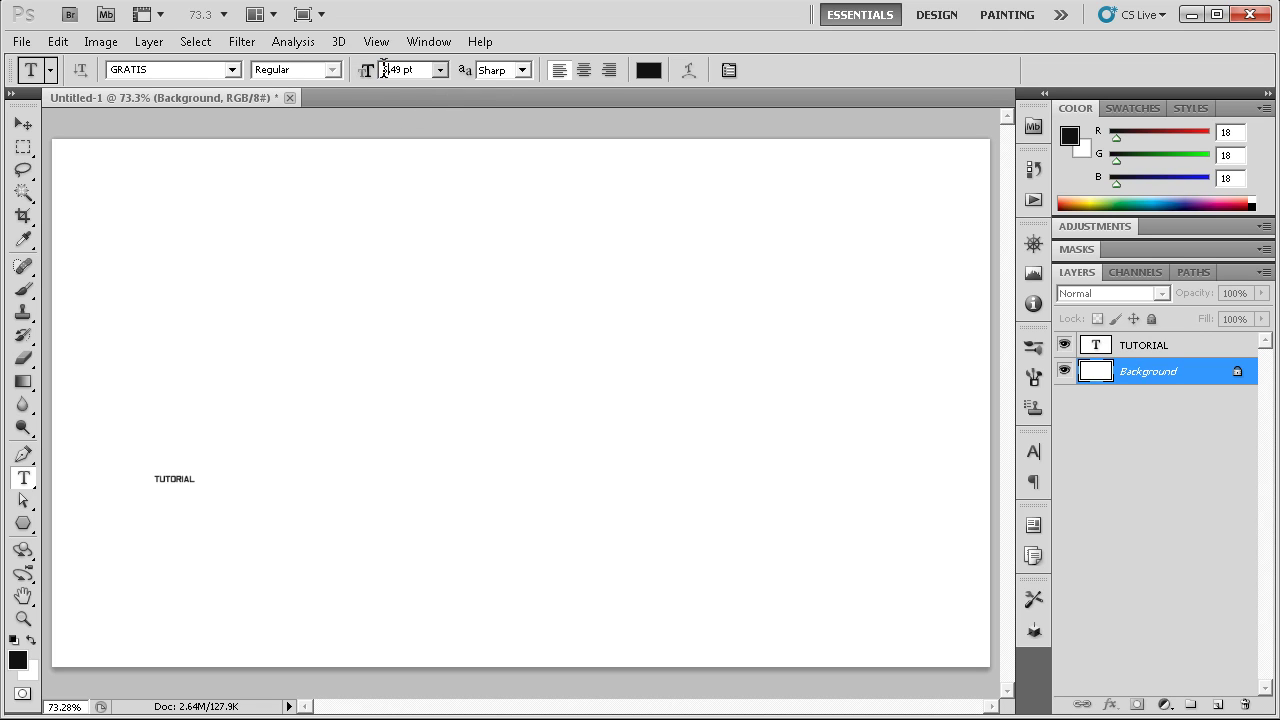
left_click(521, 70)
left_click(488, 89)
left_click(170, 471)
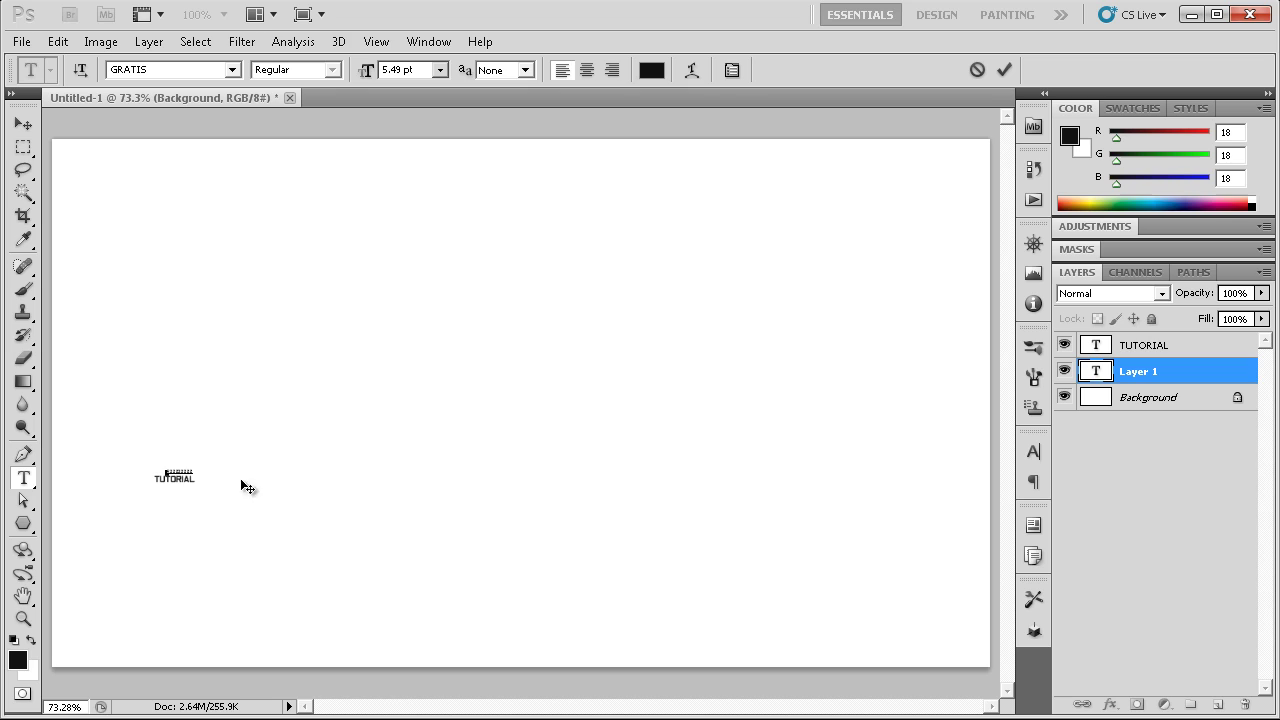
left_click(1148, 370)
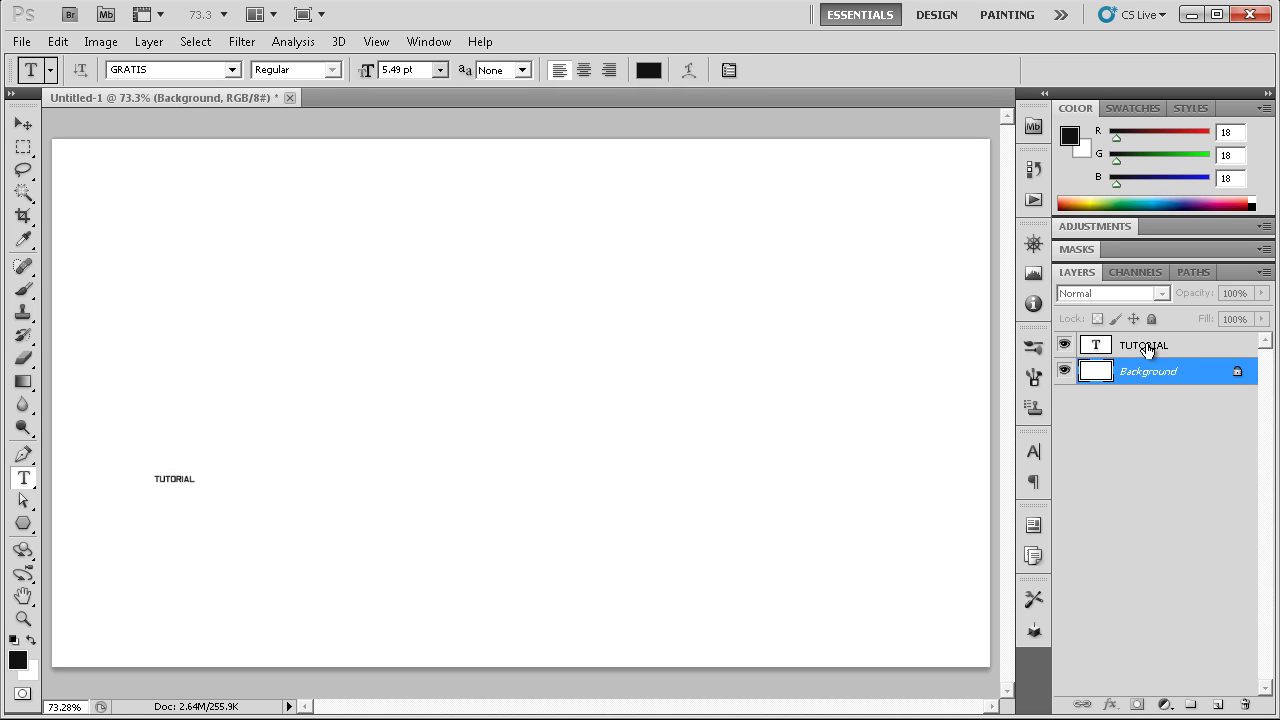
- Set TUTORIAL to 6 pt with anti-aliasing None, then select the Background layer
left_click(1150, 347)
left_click(440, 70)
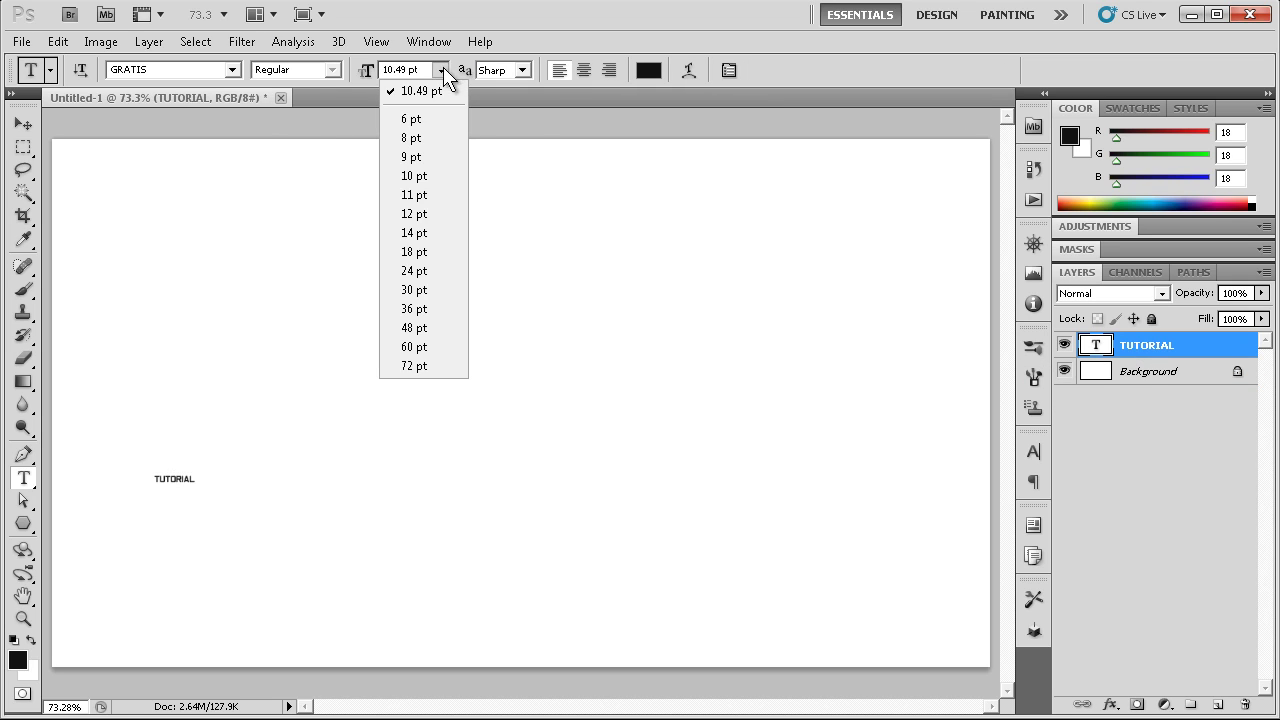
left_click(433, 119)
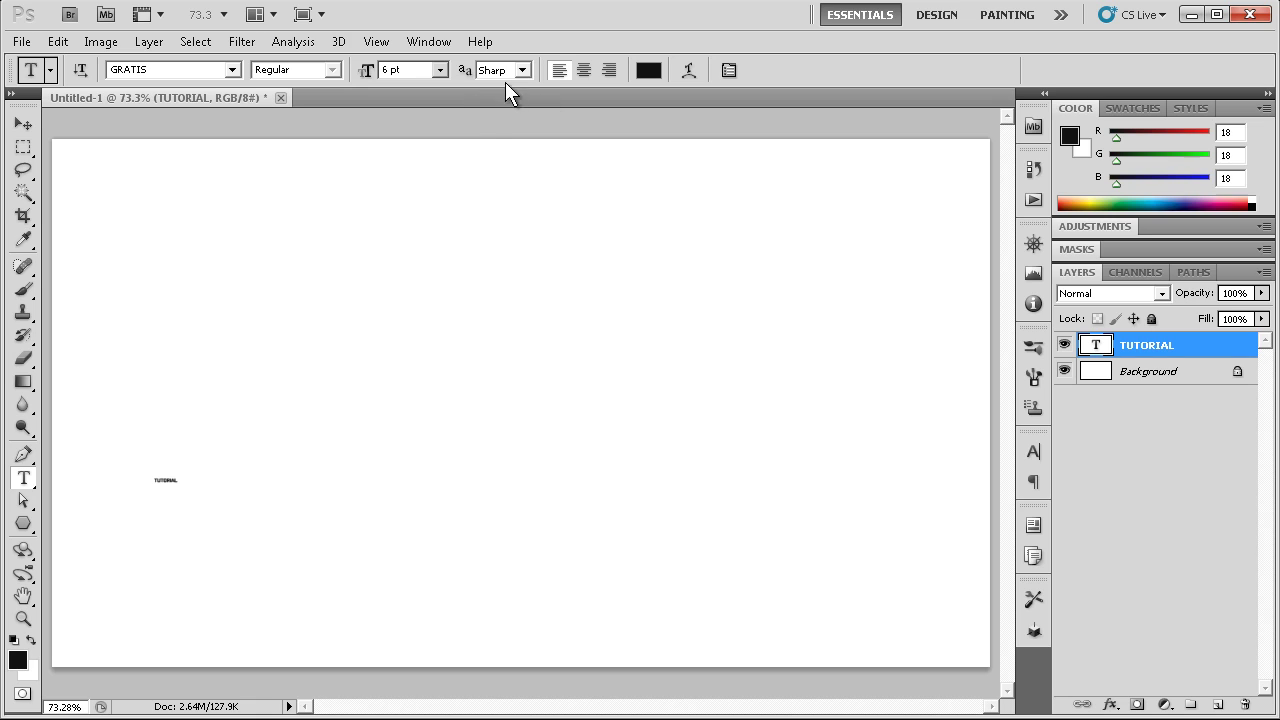
left_click(520, 72)
left_click(506, 86)
left_click(1170, 371)
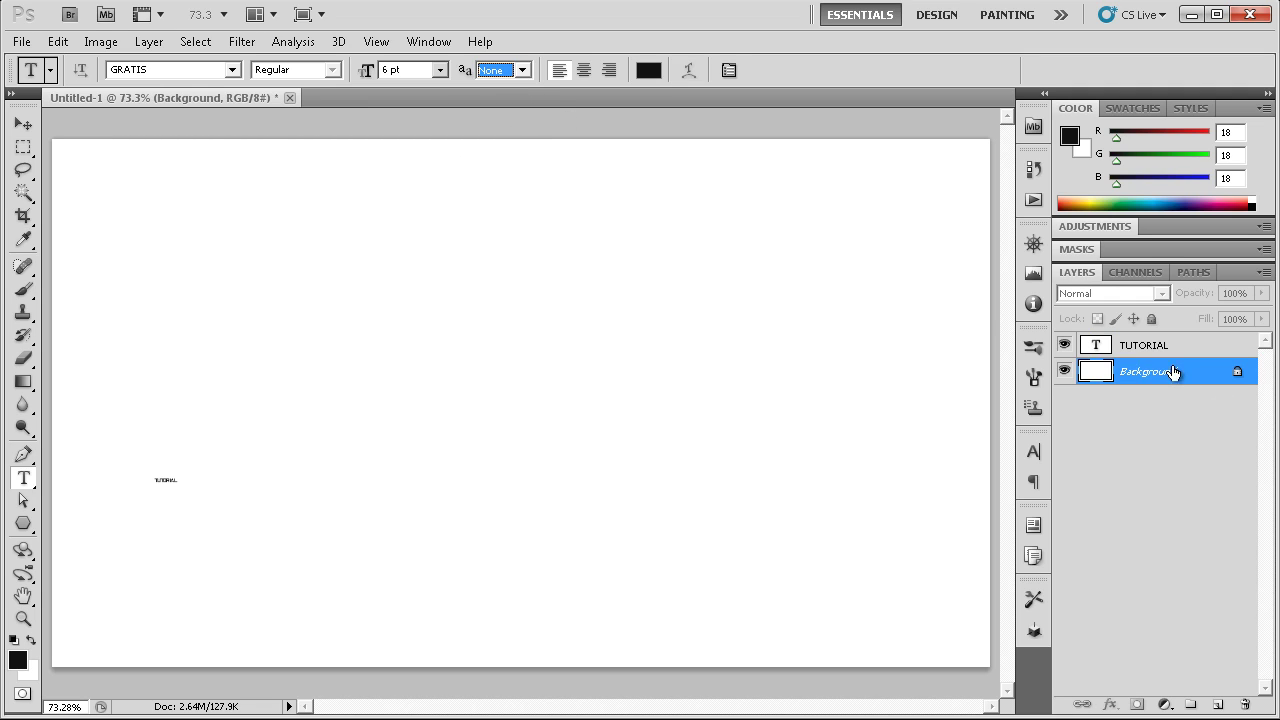
- View the canvas at actual pixels and set the text anti-aliasing to Sharp
key("z")
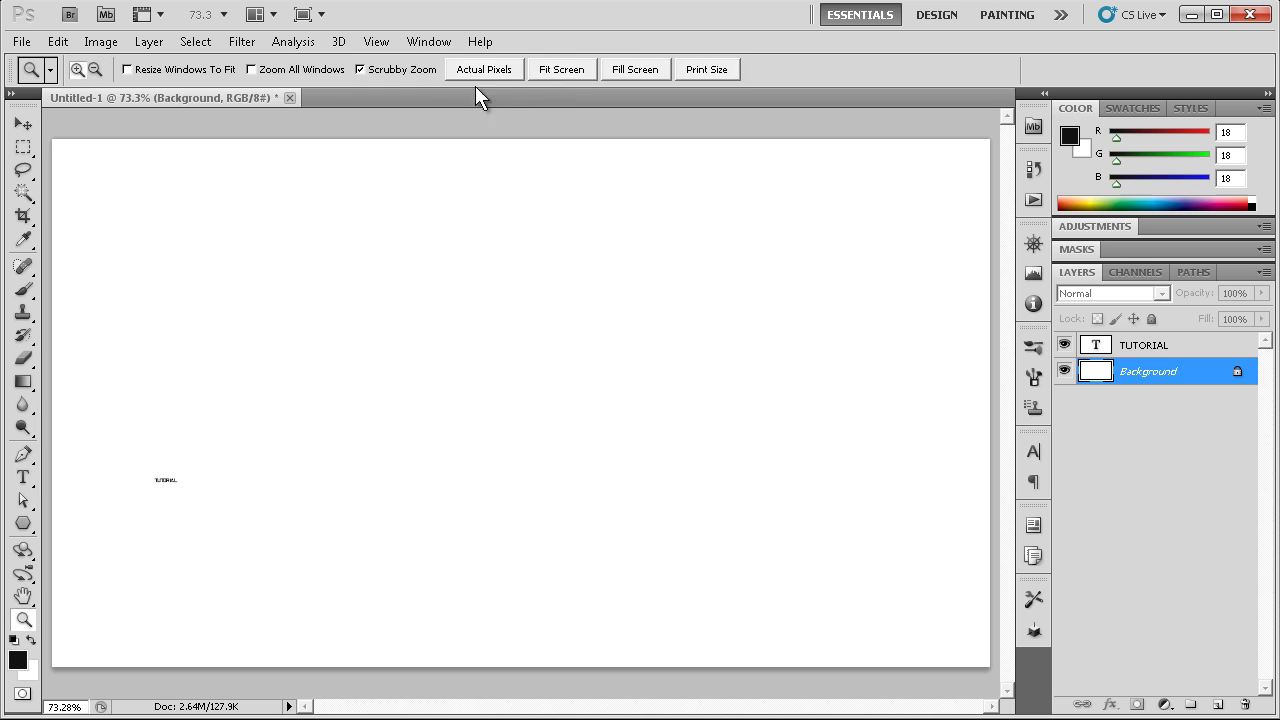
left_click(490, 69)
left_click_drag(436, 294, 460, 280)
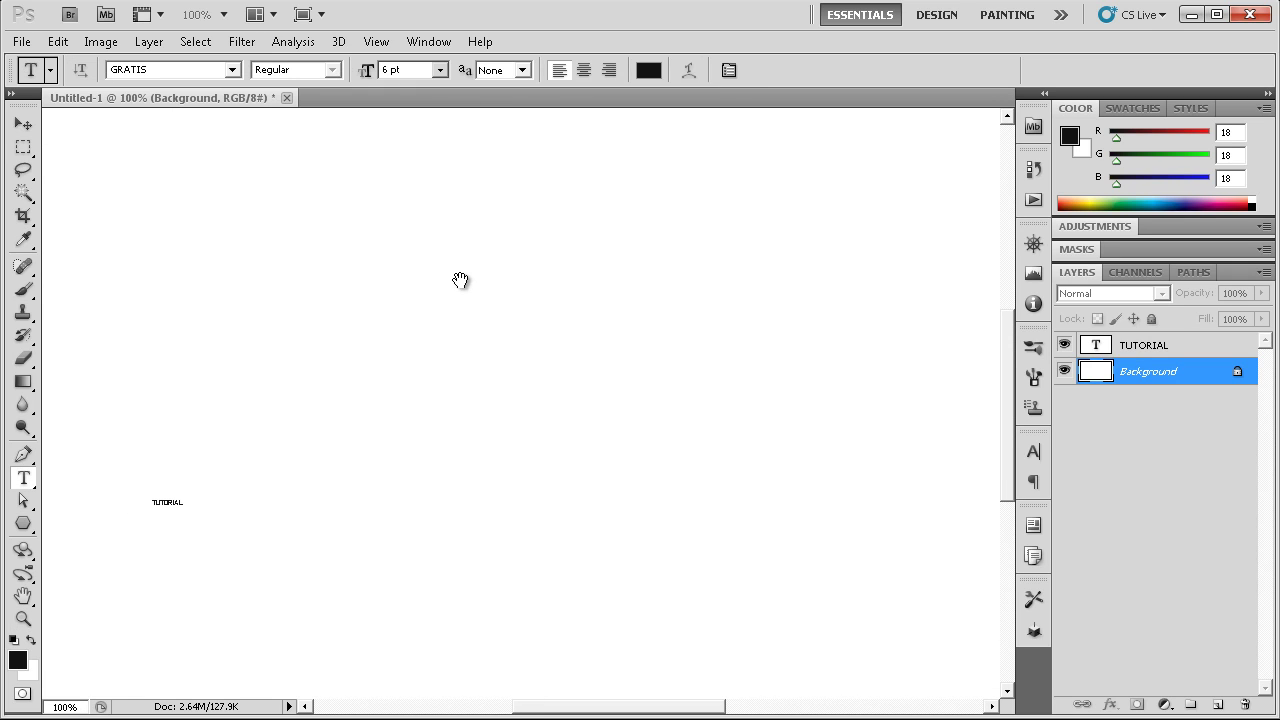
left_click(522, 70)
left_click(519, 109)
- Select the TUTORIAL layer, keep GRATIS, and start Free Transform on it
left_click(1103, 350)
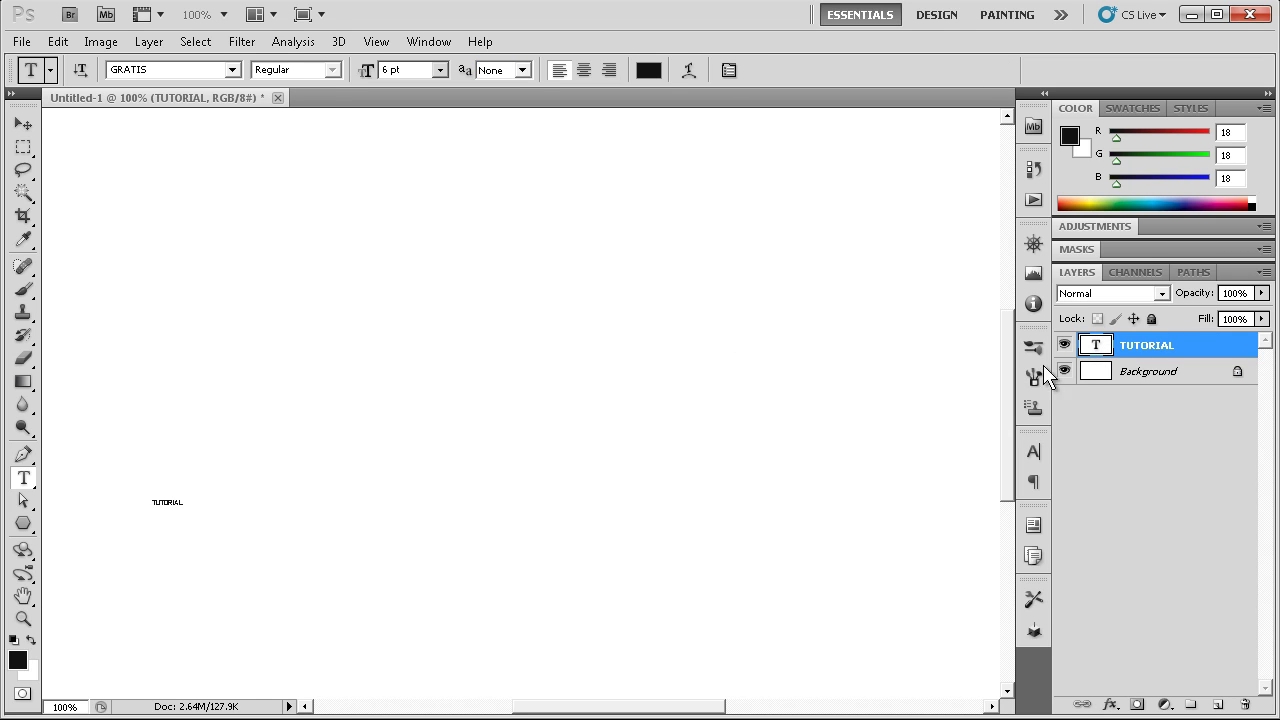
double_click(1095, 345)
left_click(228, 70)
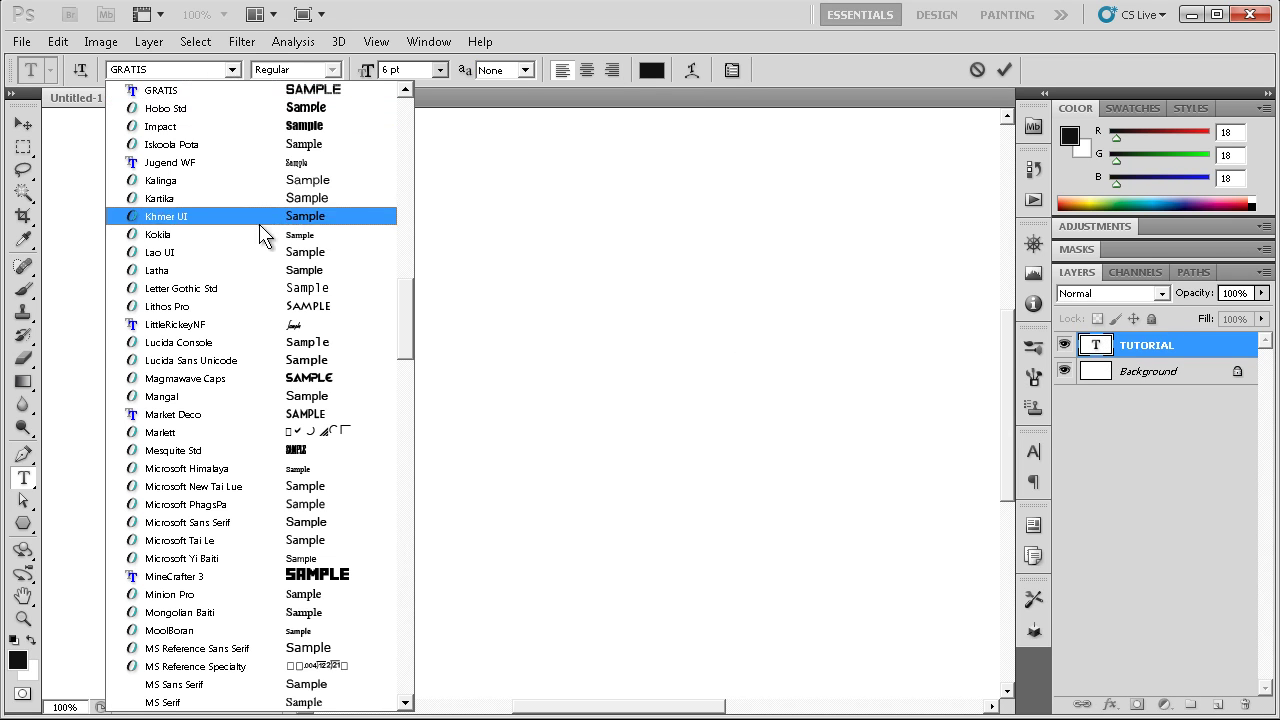
left_click(1215, 345)
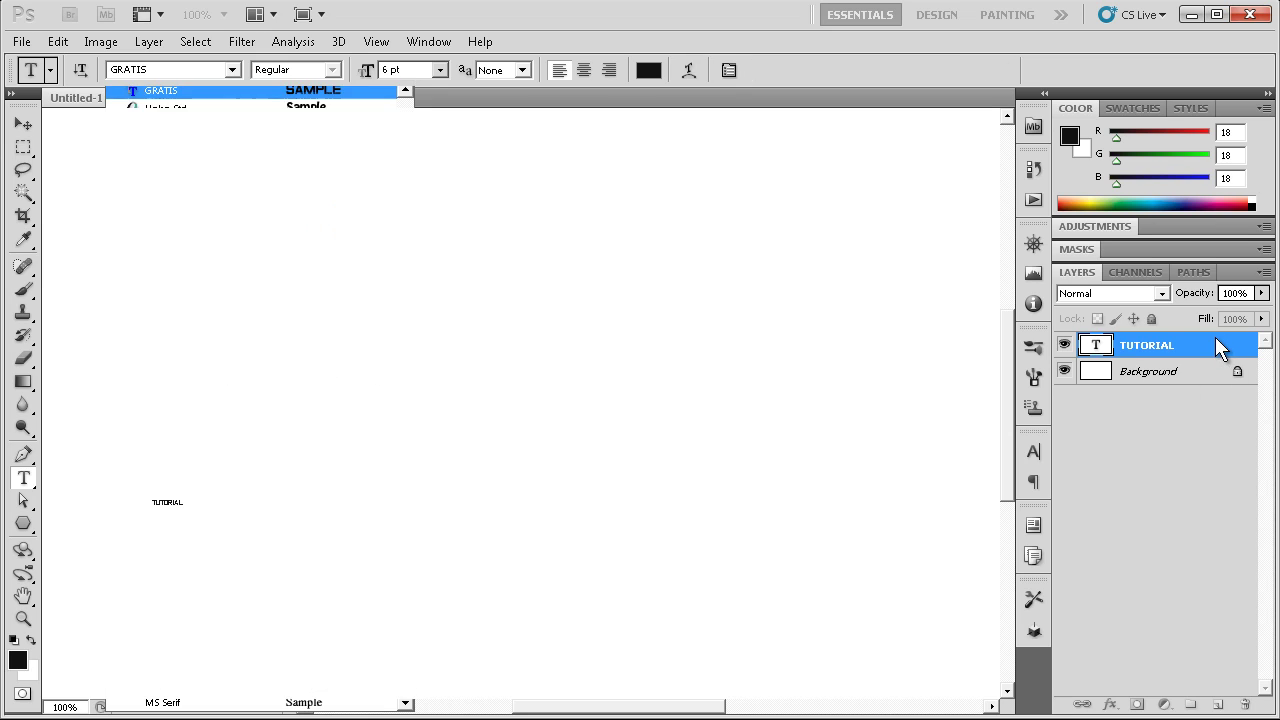
key("ctrl+t")
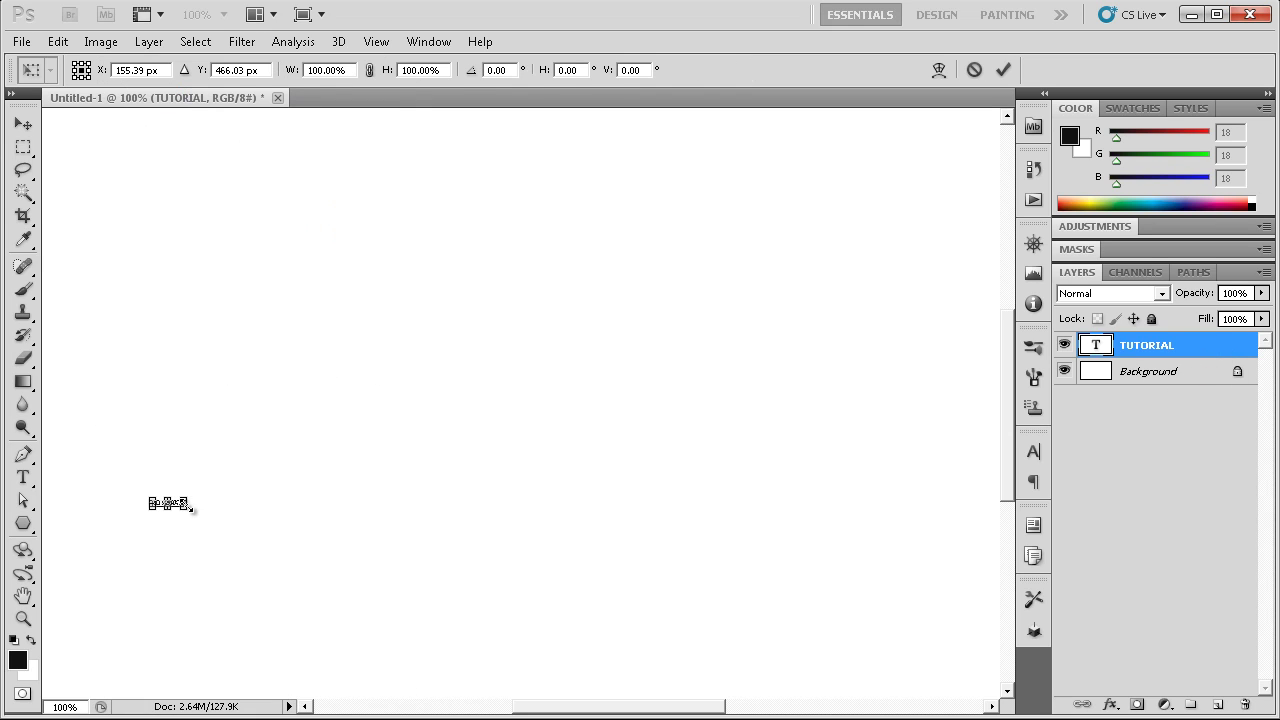
- Move the tiny TUTORIAL text to the right and fit the page in the window
mouse_move(191, 499)
left_mouse_down()
mouse_move(565, 488)
mouse_move(116, 365)
mouse_move(320, 386)
left_mouse_up()
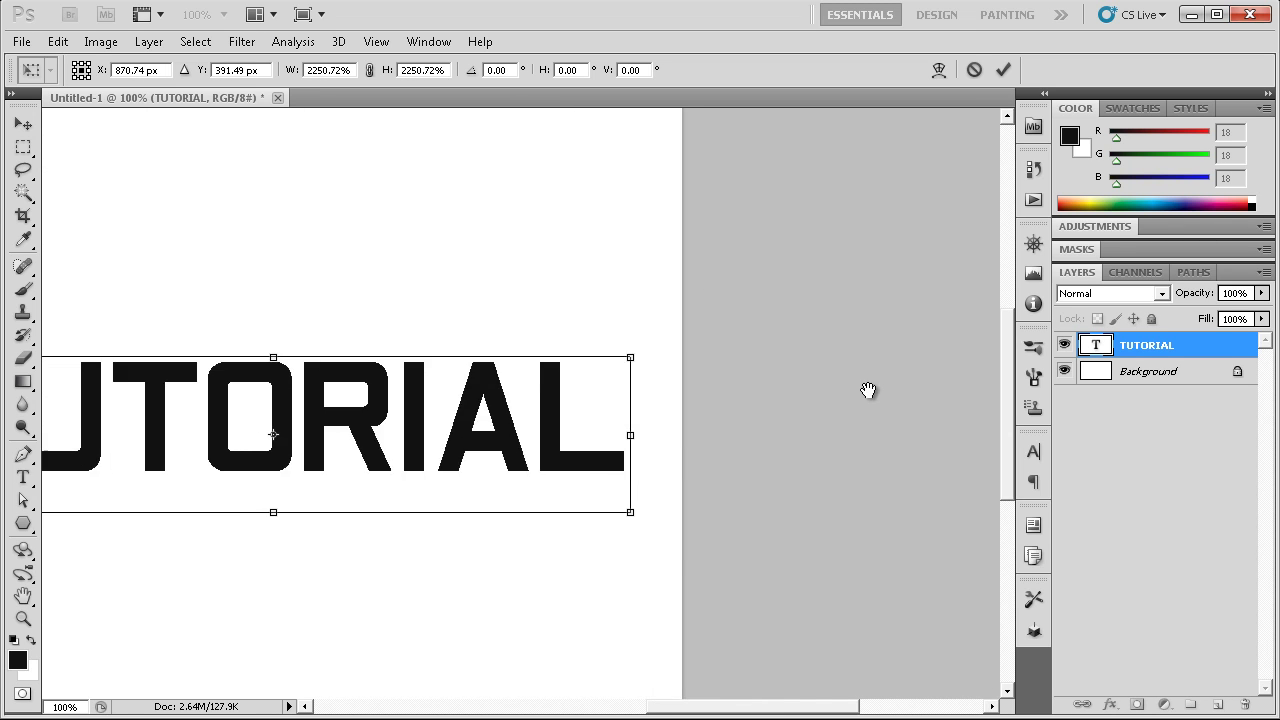
key("Return")
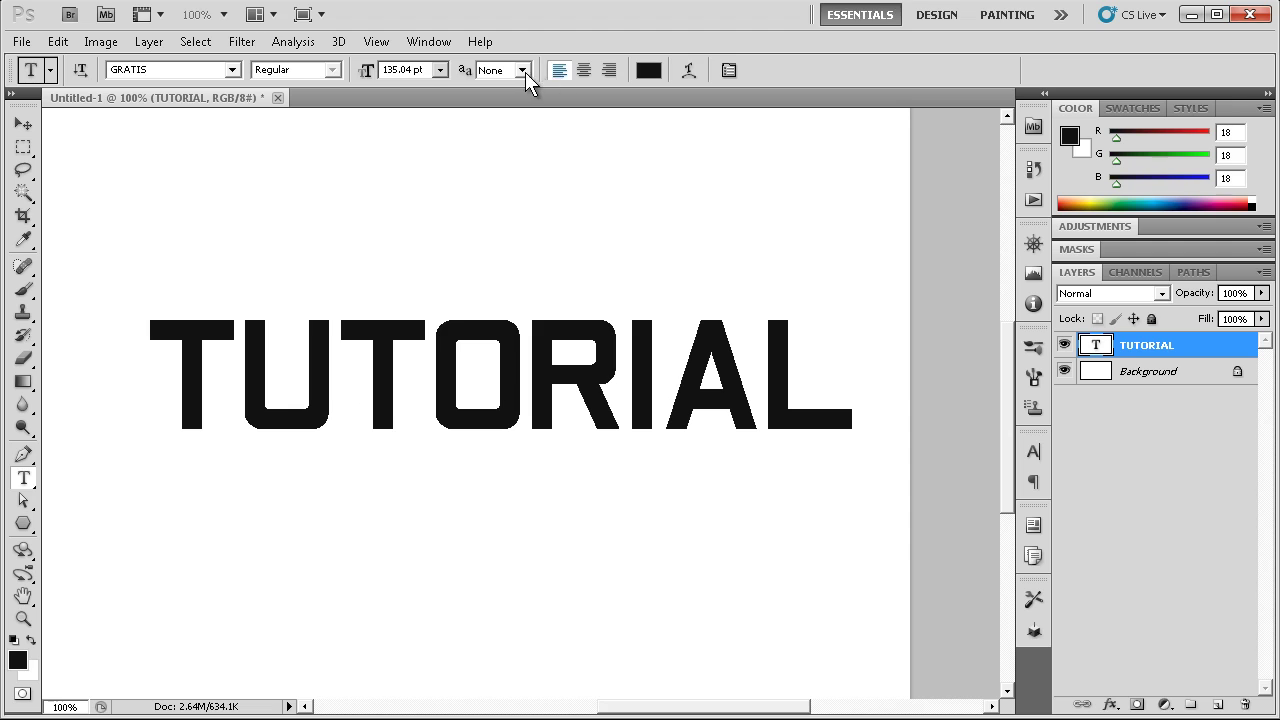
key("z")
left_click(563, 70)
key("t")
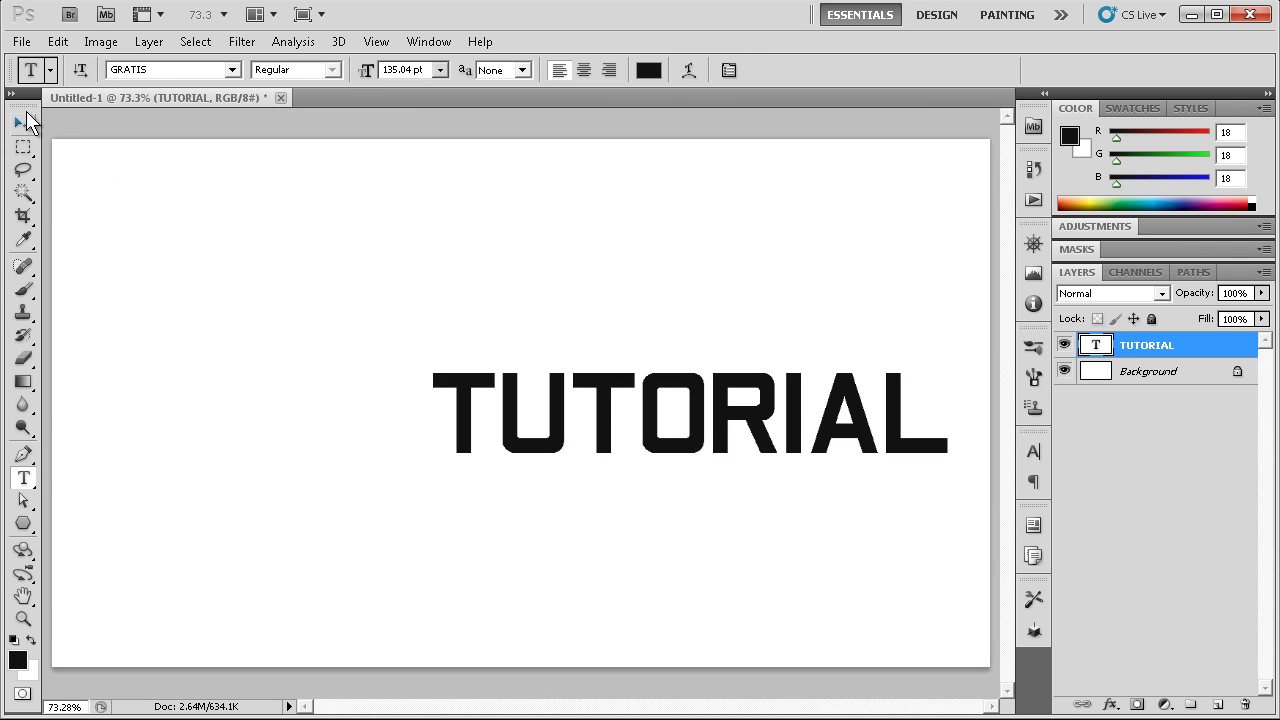
- Scale TUTORIAL up to about 181 pt, spanning most of the page
key("ctrl+t")
left_click_drag(428, 369, 254, 301)
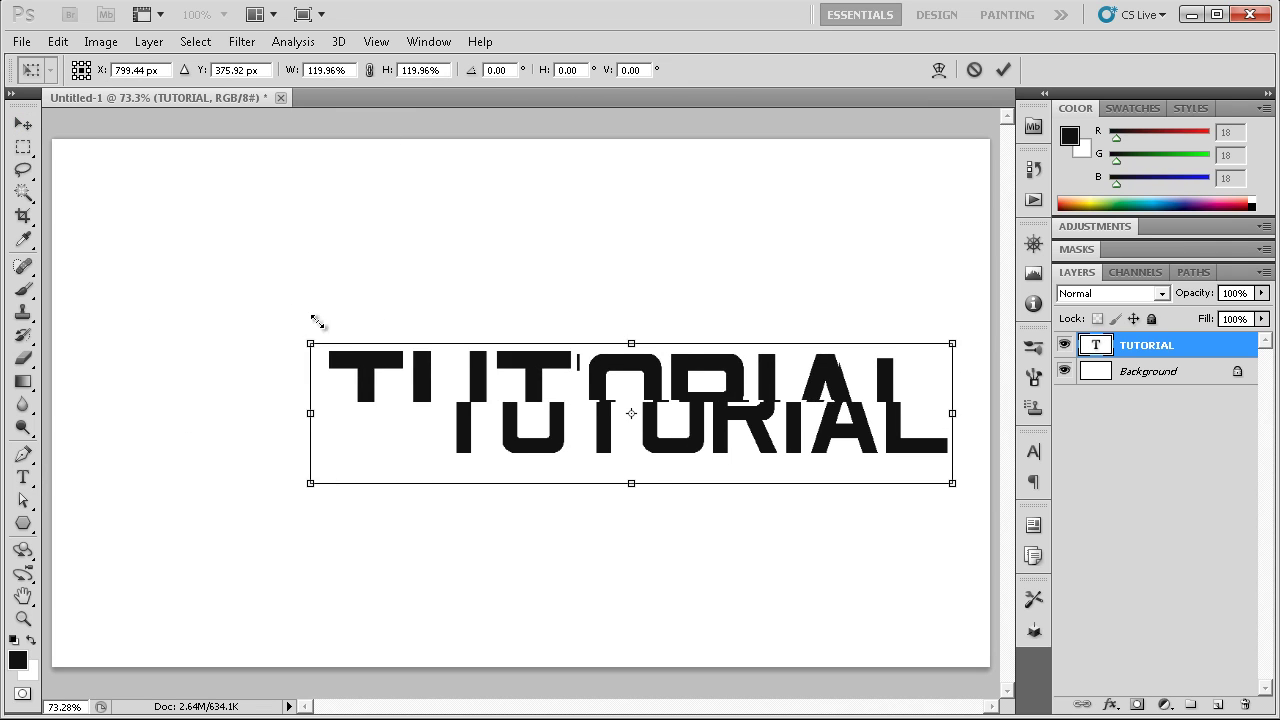
key("Return")
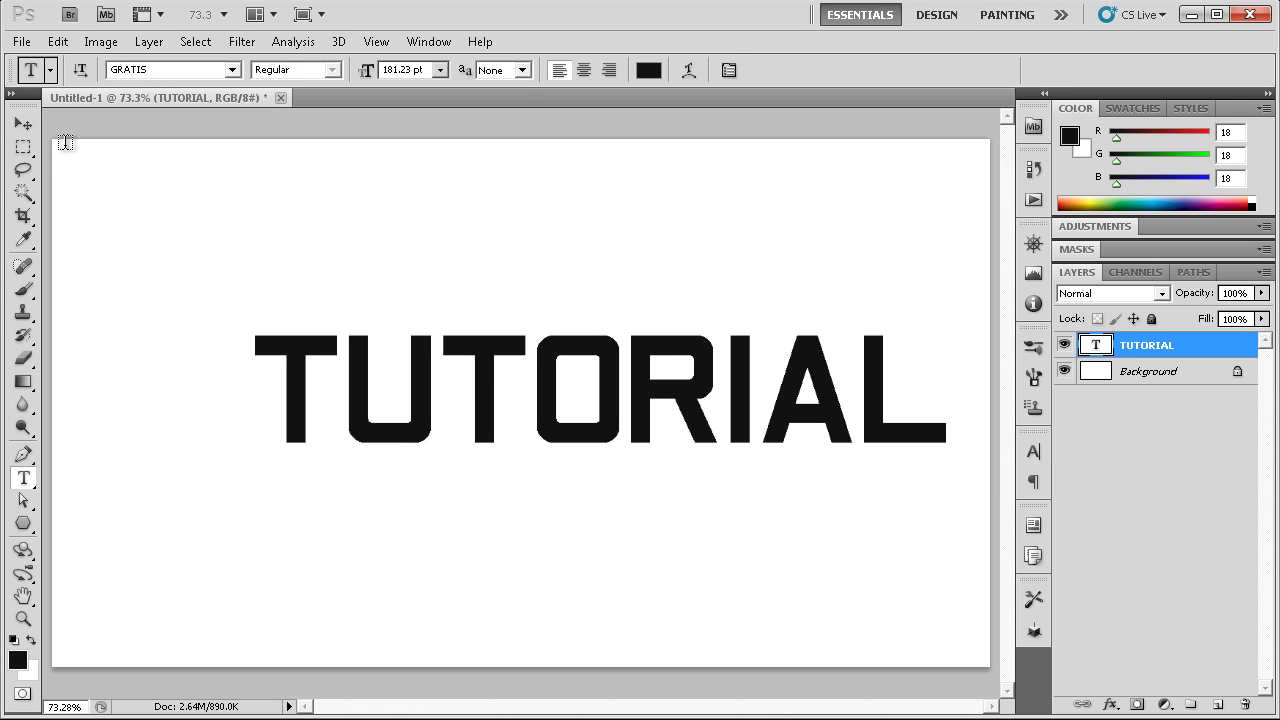
- Centre TUTORIAL with the Move tool and arrow-key nudges, then reopen it for editing
key("v")
mouse_move(733, 422)
left_mouse_down()
mouse_move(656, 425)
mouse_move(618, 398)
left_mouse_up()
key("Left")
key("Left")
key("Left")
key("Down")
key("Down")
key("Down")
key("Left")
key("Left")
key("Left")
key("Down")
key("Down")
key("Down")
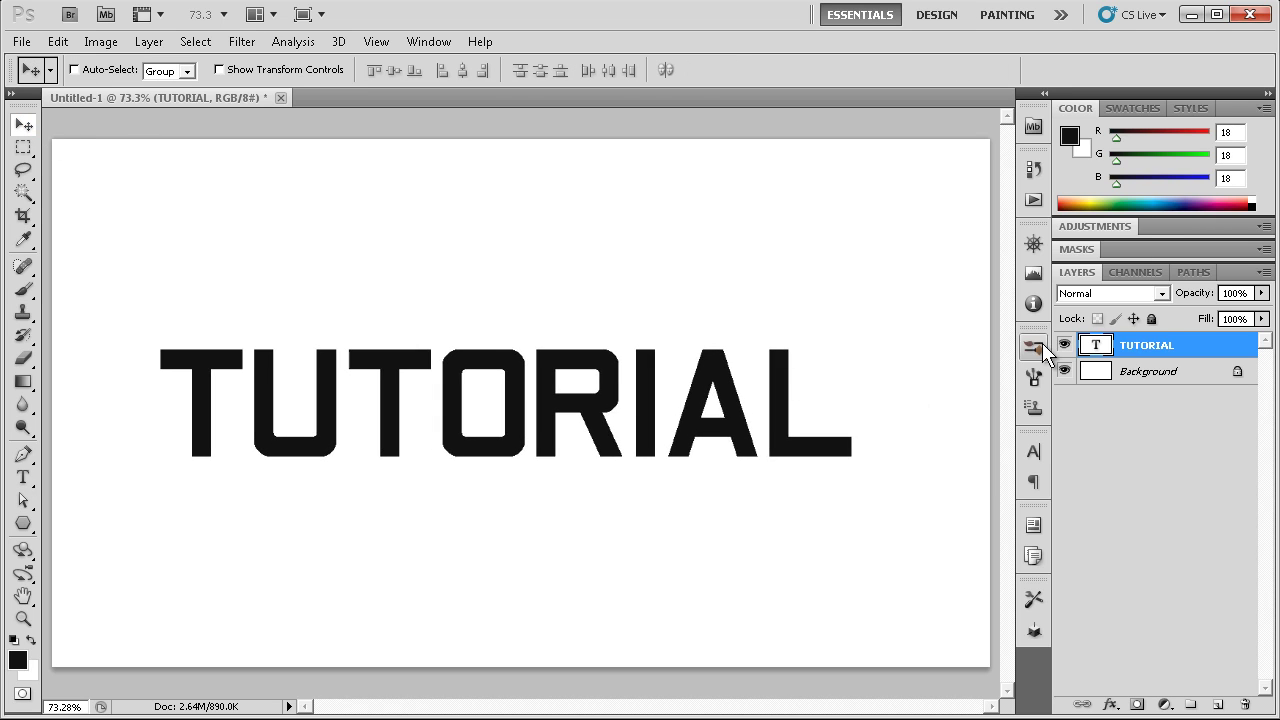
double_click(1098, 356)
left_click(1143, 357)
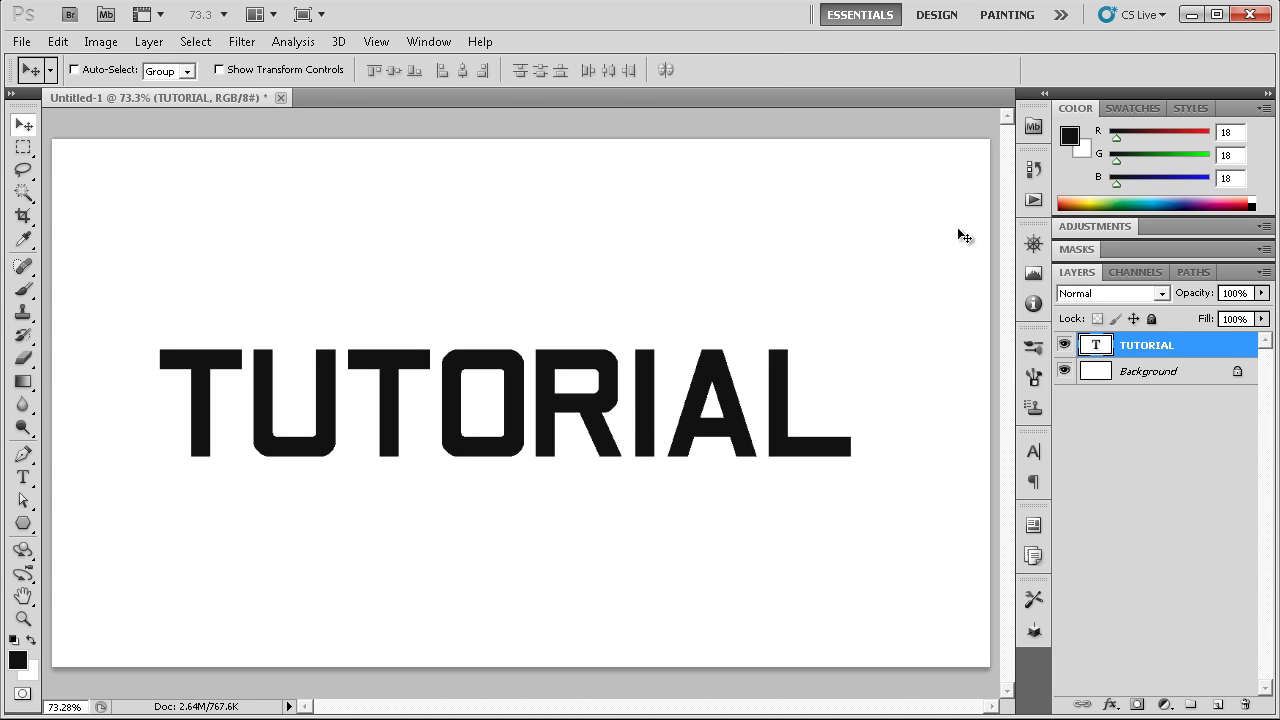
double_click(1097, 345)
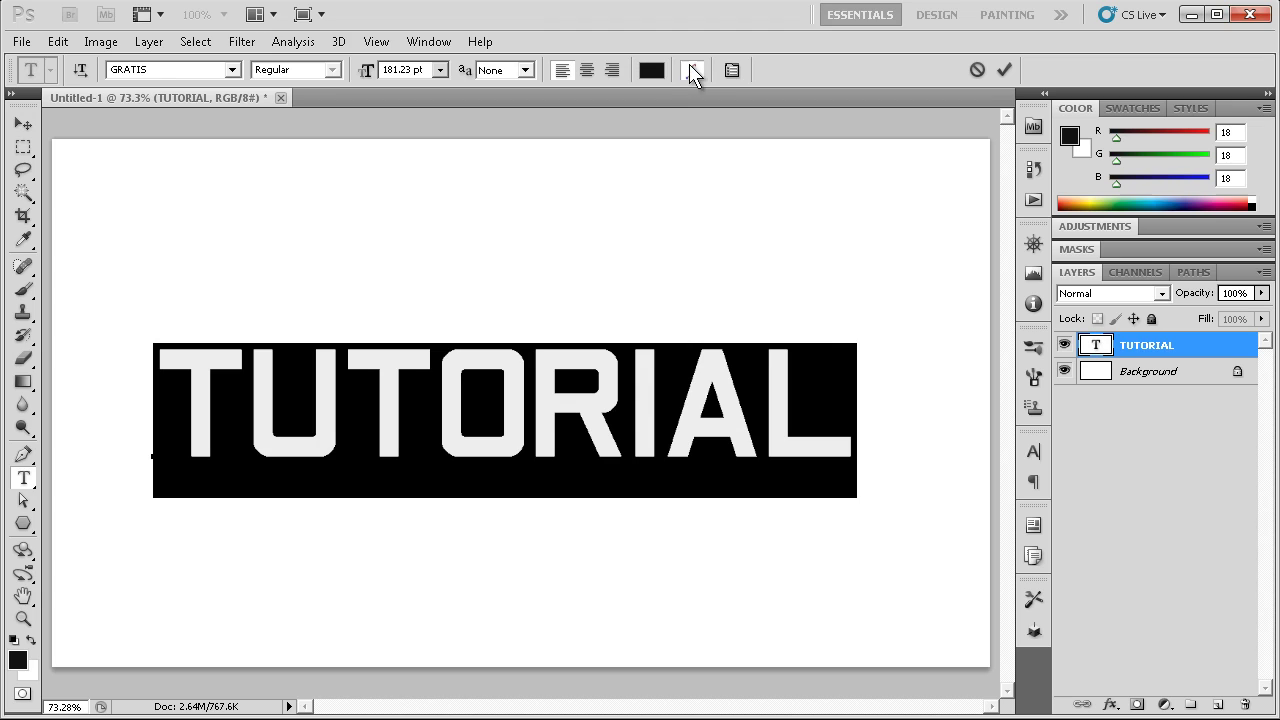
left_click(689, 64)
left_click(716, 64)
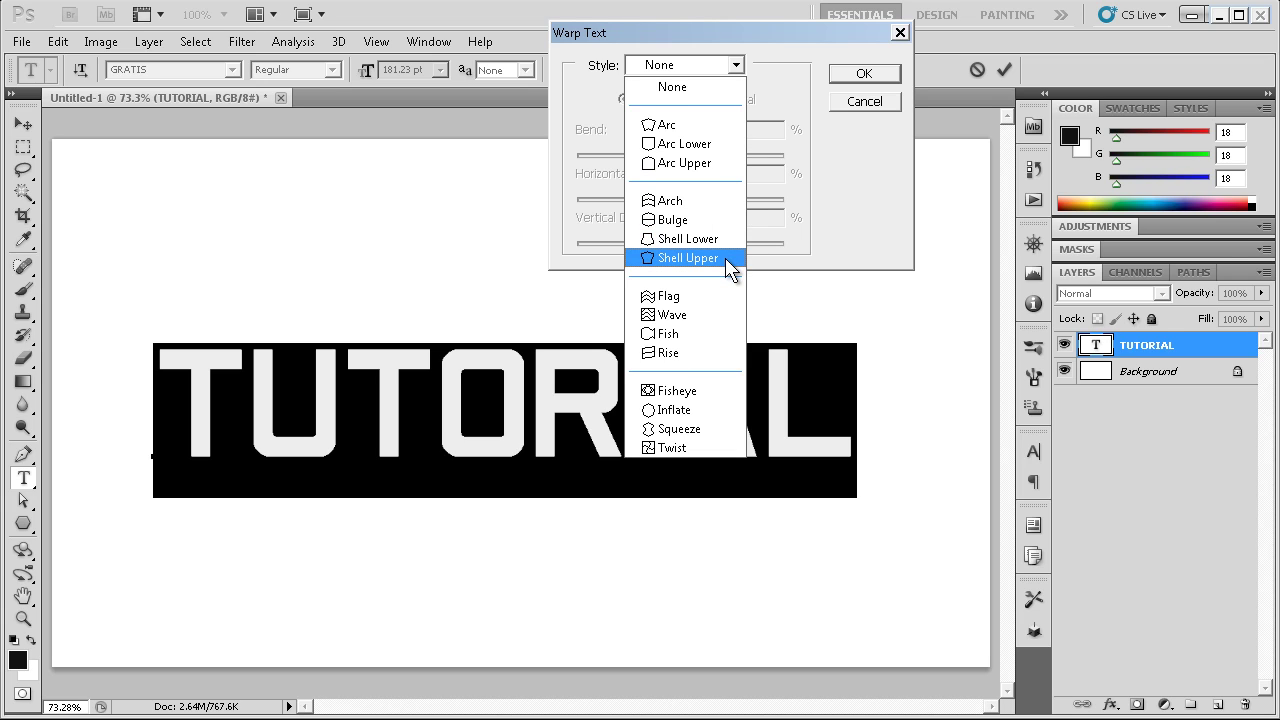
left_click(672, 125)
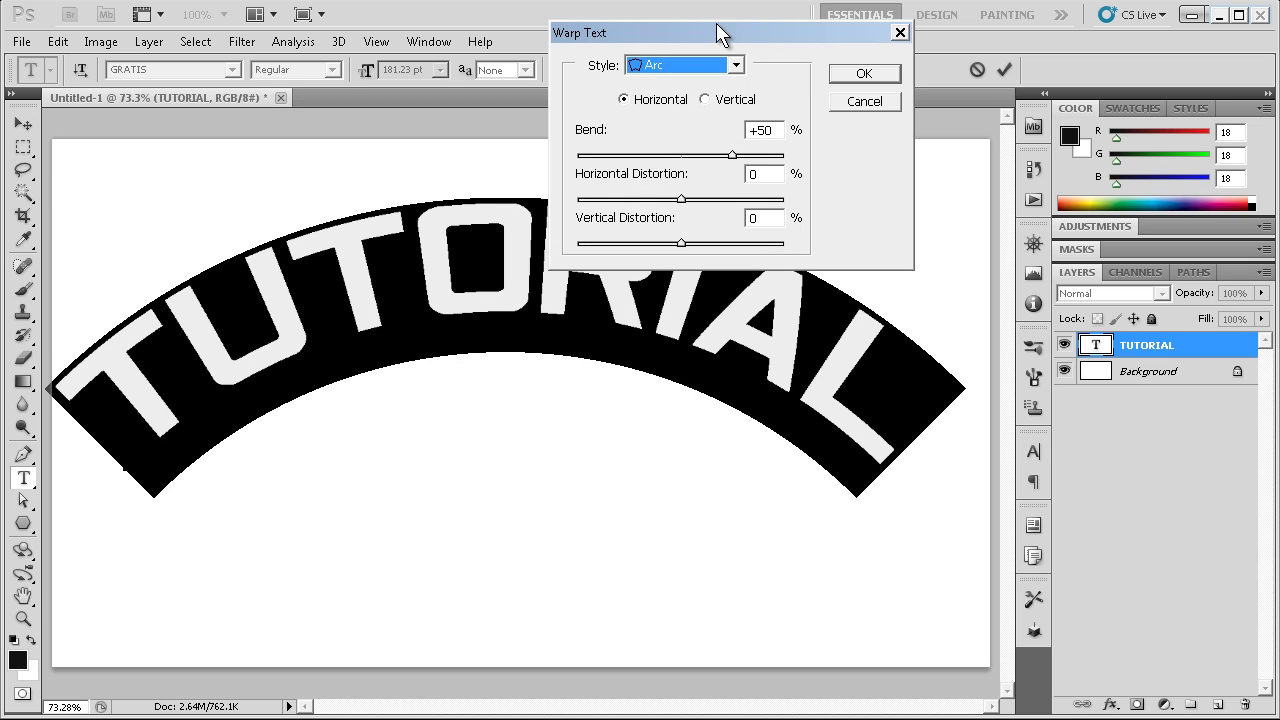
left_click_drag(720, 34, 879, 0)
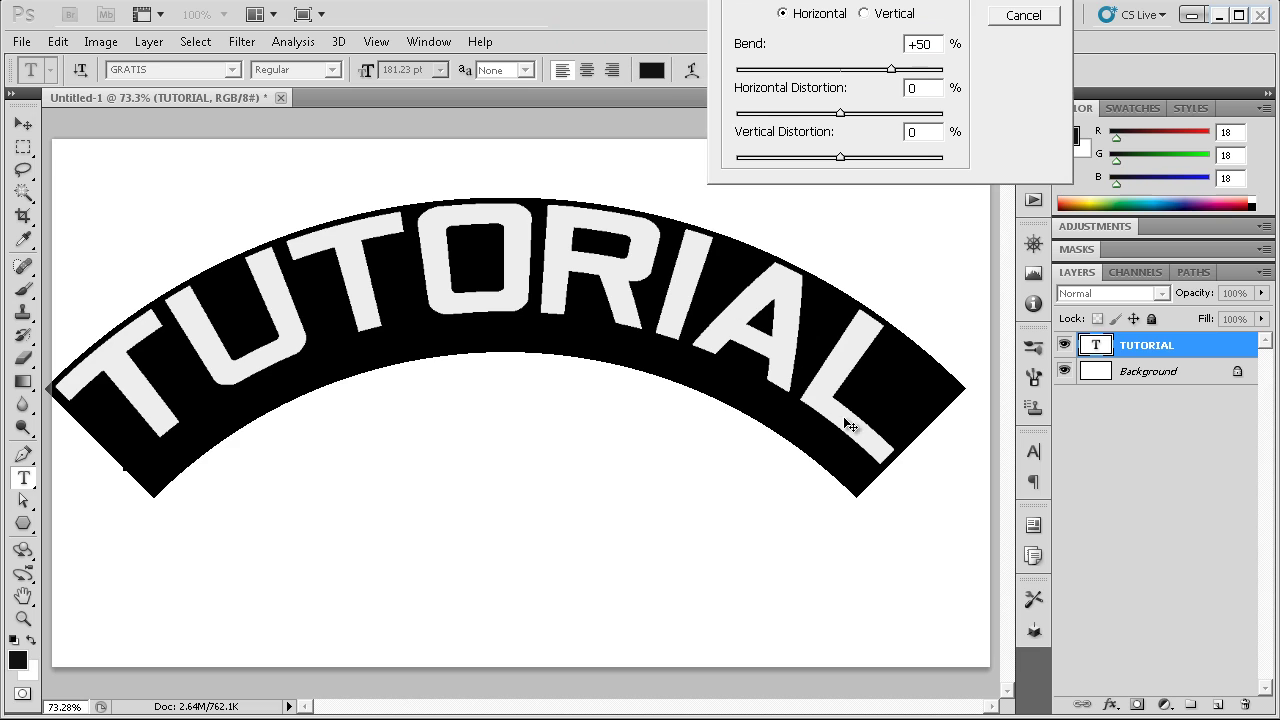
mouse_move(889, 68)
left_mouse_down()
mouse_move(786, 72)
mouse_move(822, 88)
mouse_move(800, 90)
left_mouse_up()
mouse_move(840, 98)
left_mouse_down()
mouse_move(800, 106)
mouse_move(870, 104)
mouse_move(846, 106)
left_mouse_up()
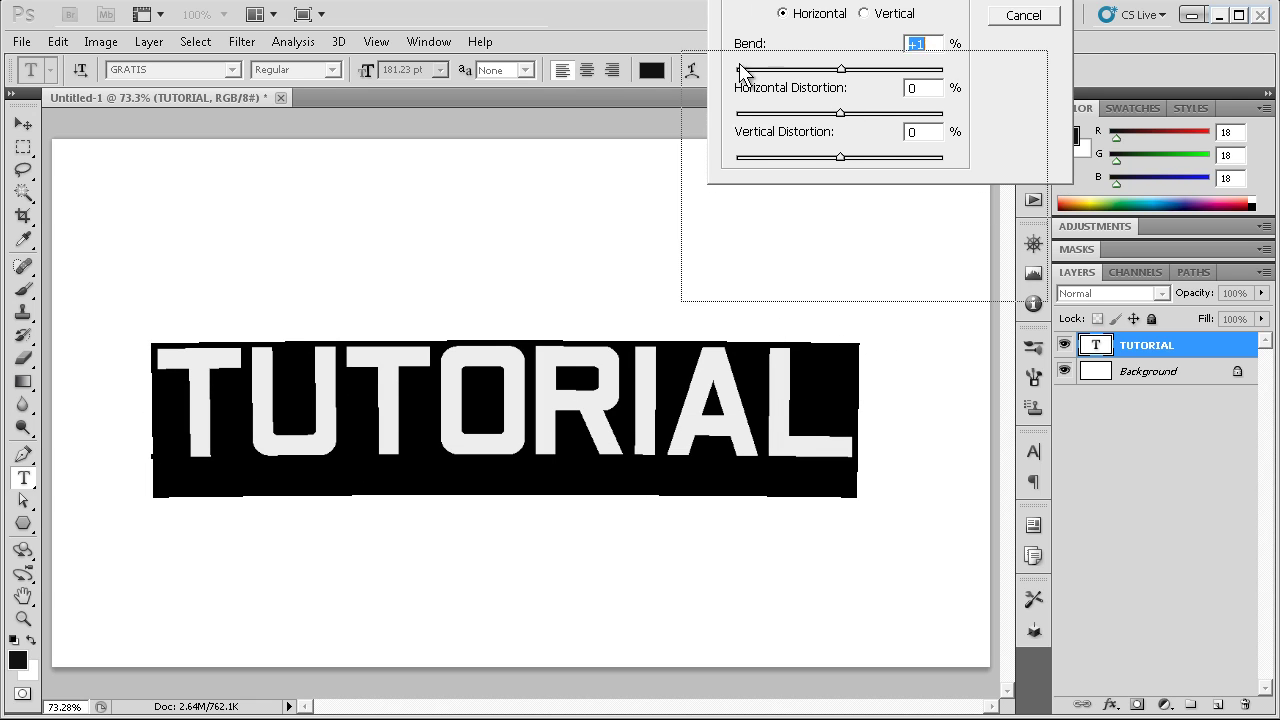
mouse_move(826, 182)
left_mouse_down()
mouse_move(811, 189)
mouse_move(842, 195)
mouse_move(891, 248)
mouse_move(943, 251)
left_mouse_up()
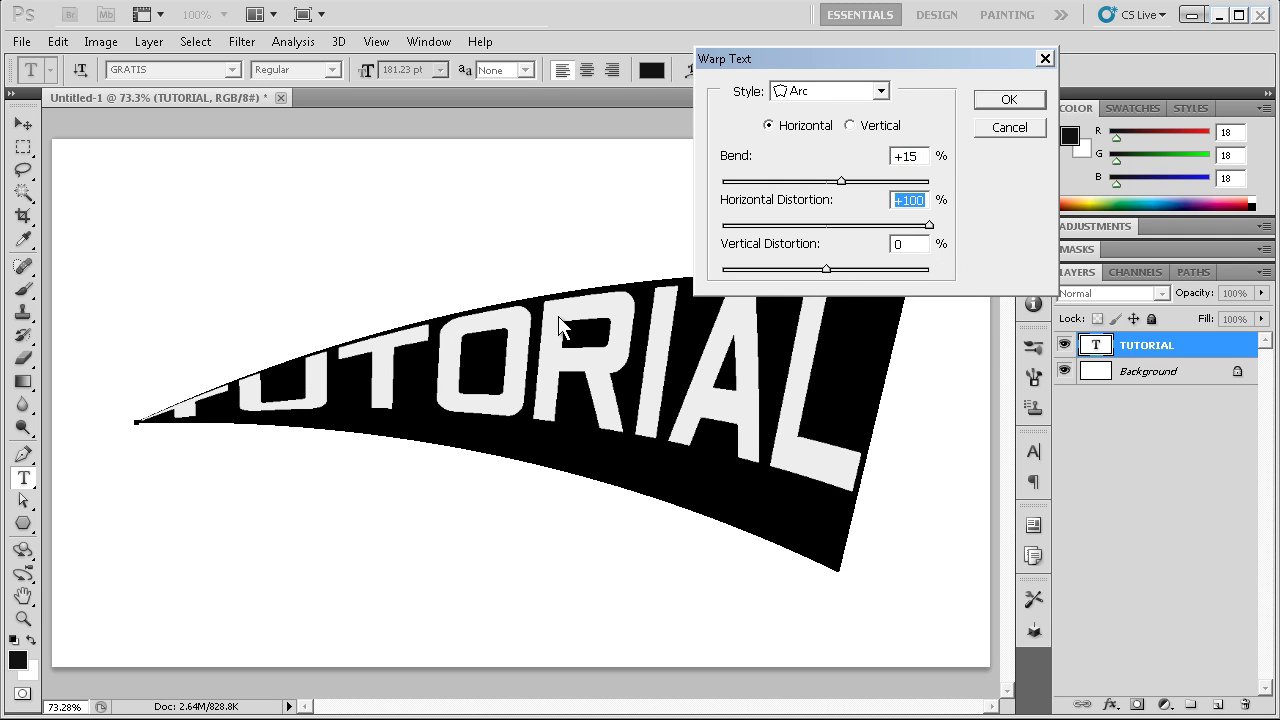
left_click_drag(929, 225, 831, 226)
mouse_move(826, 272)
left_mouse_down()
mouse_move(762, 277)
mouse_move(804, 275)
left_mouse_up()
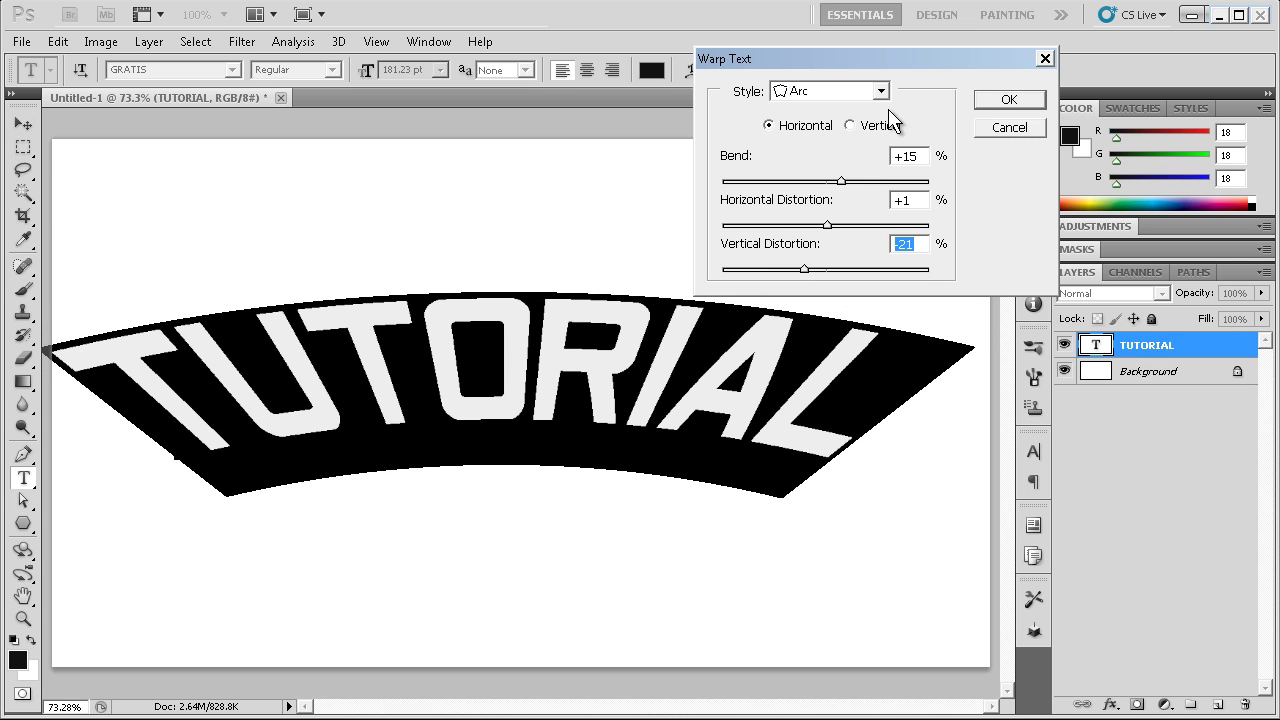
left_click(850, 125)
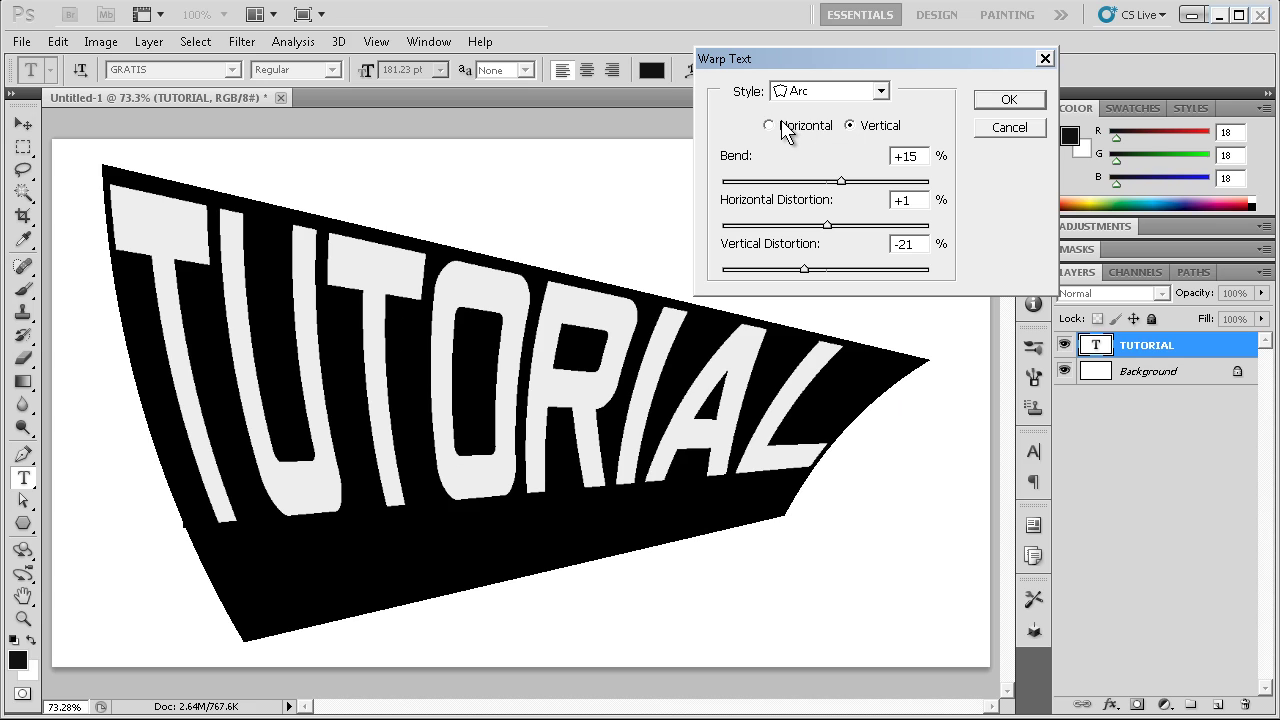
left_click(768, 125)
left_click(829, 91)
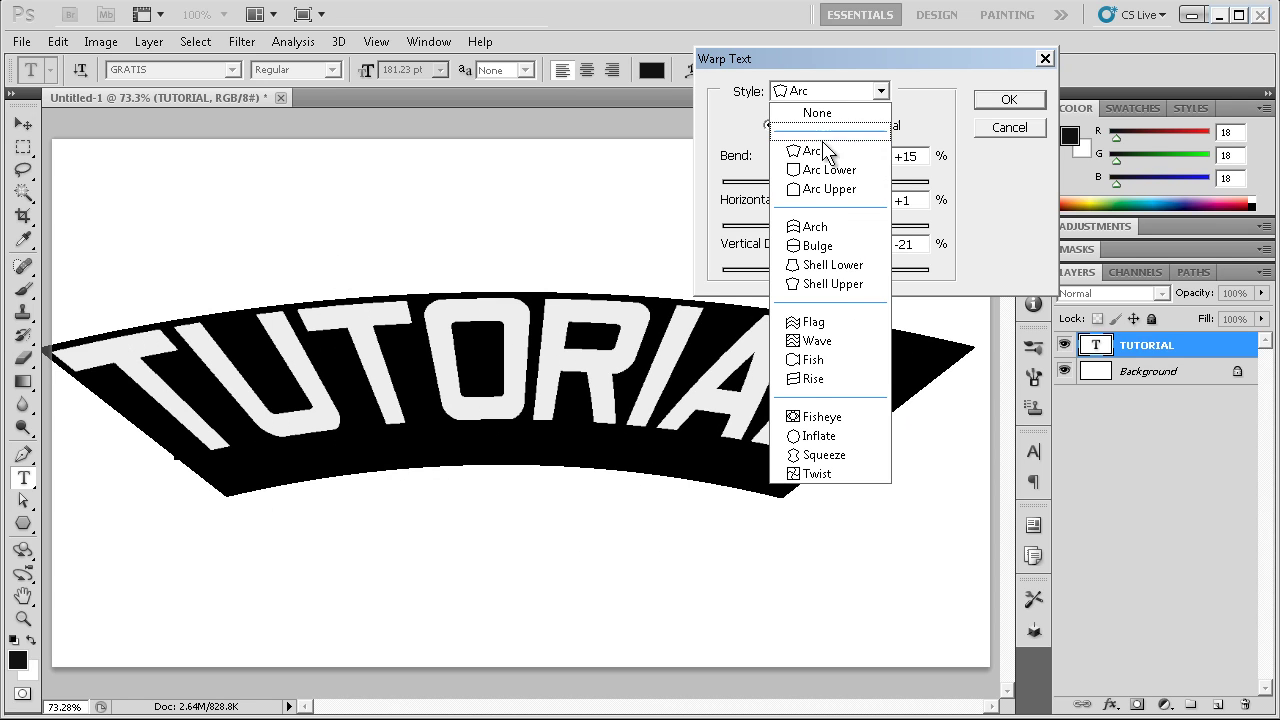
left_click(826, 169)
left_click(813, 88)
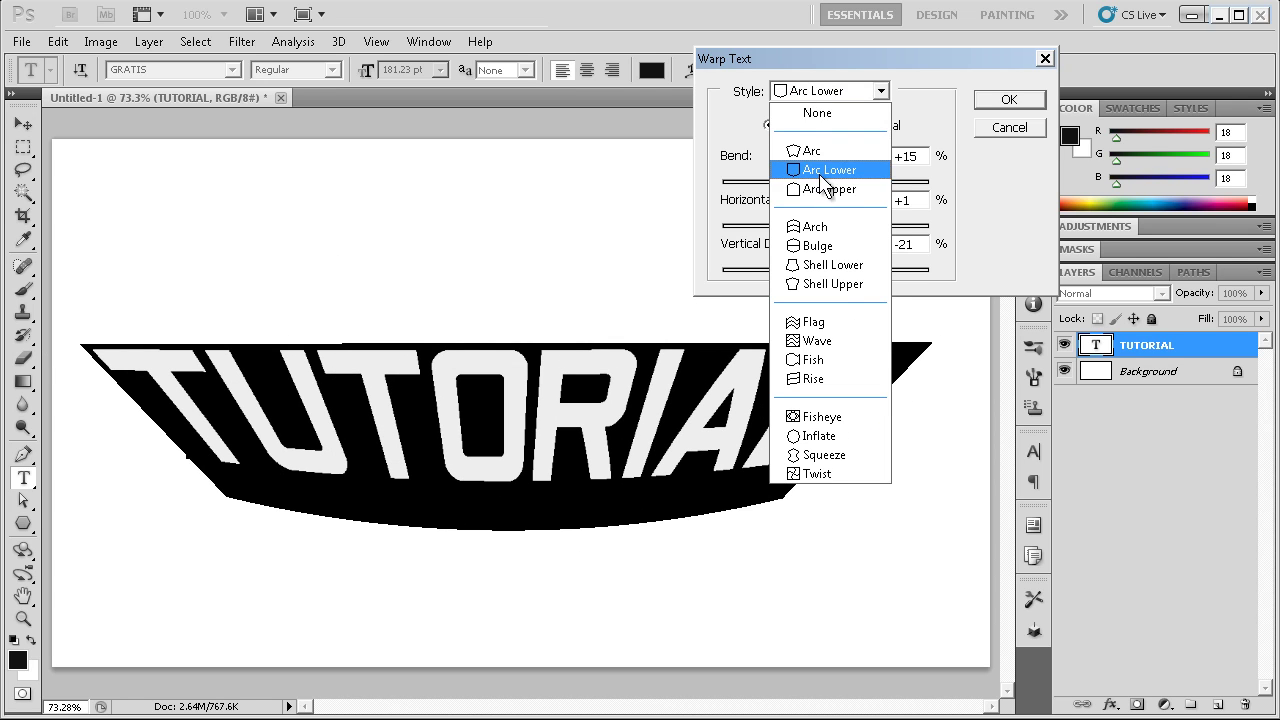
left_click(826, 192)
left_click(817, 98)
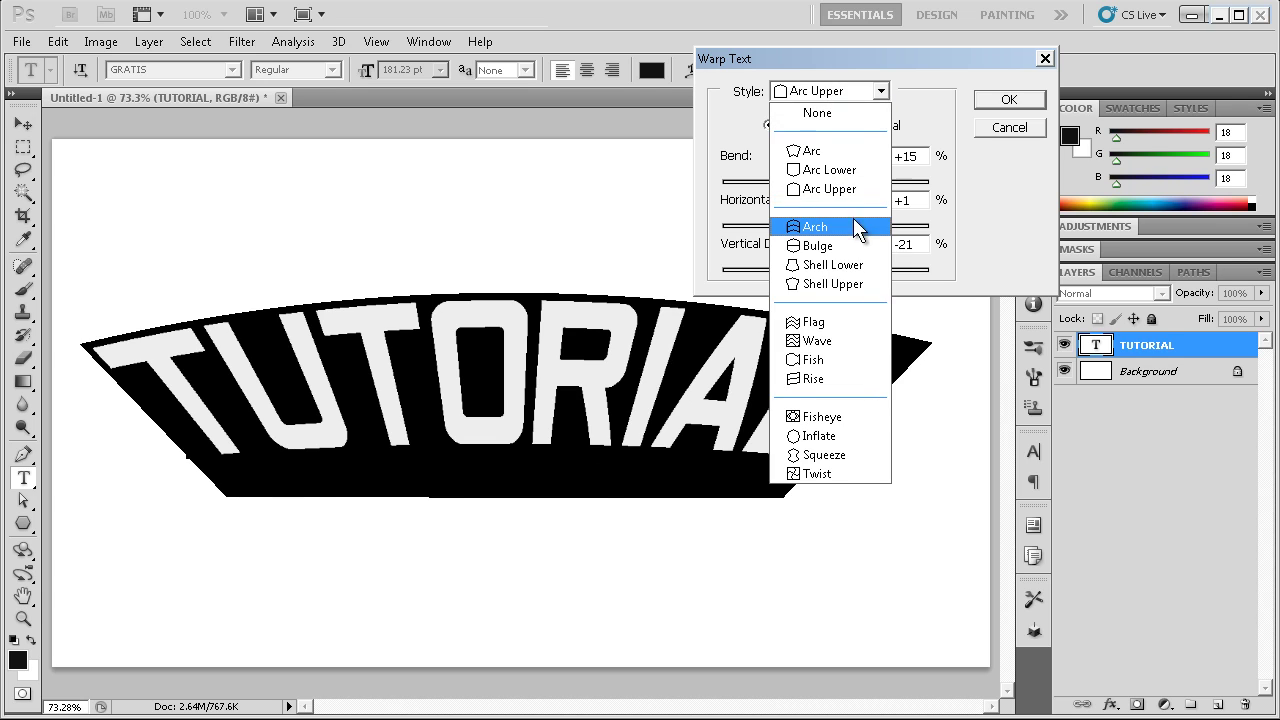
left_click(853, 220)
left_click(843, 88)
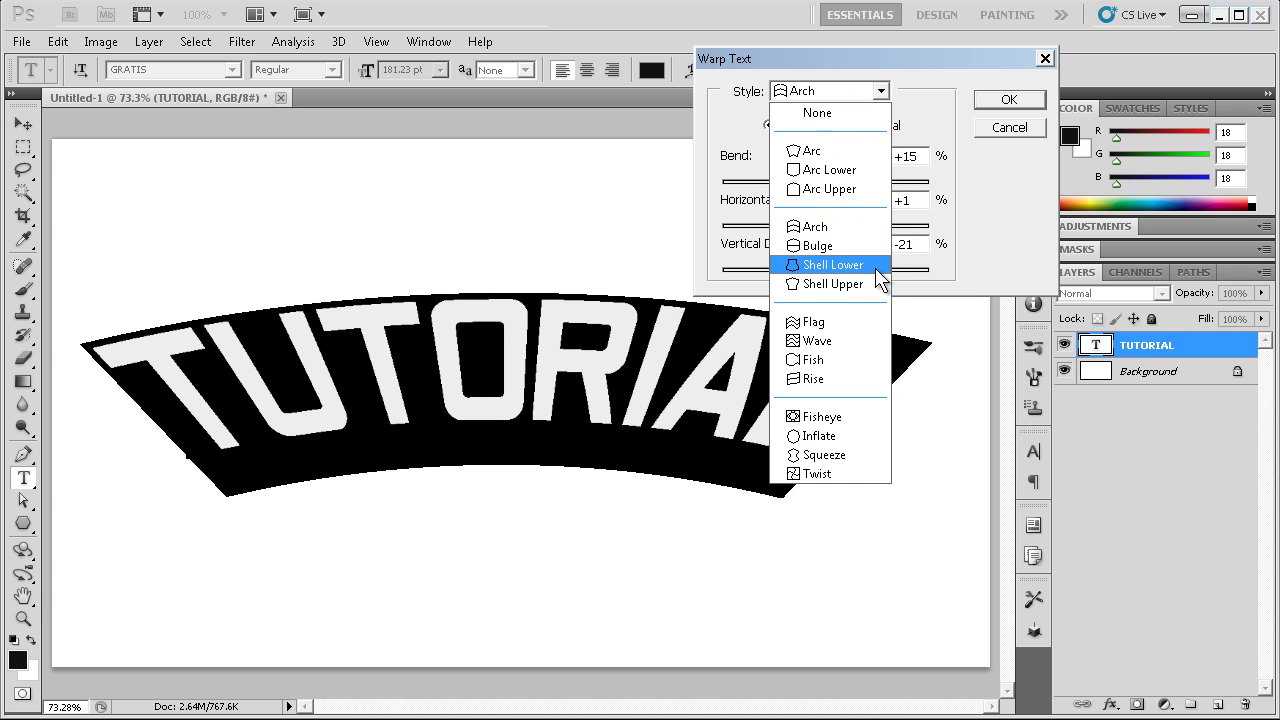
left_click(833, 264)
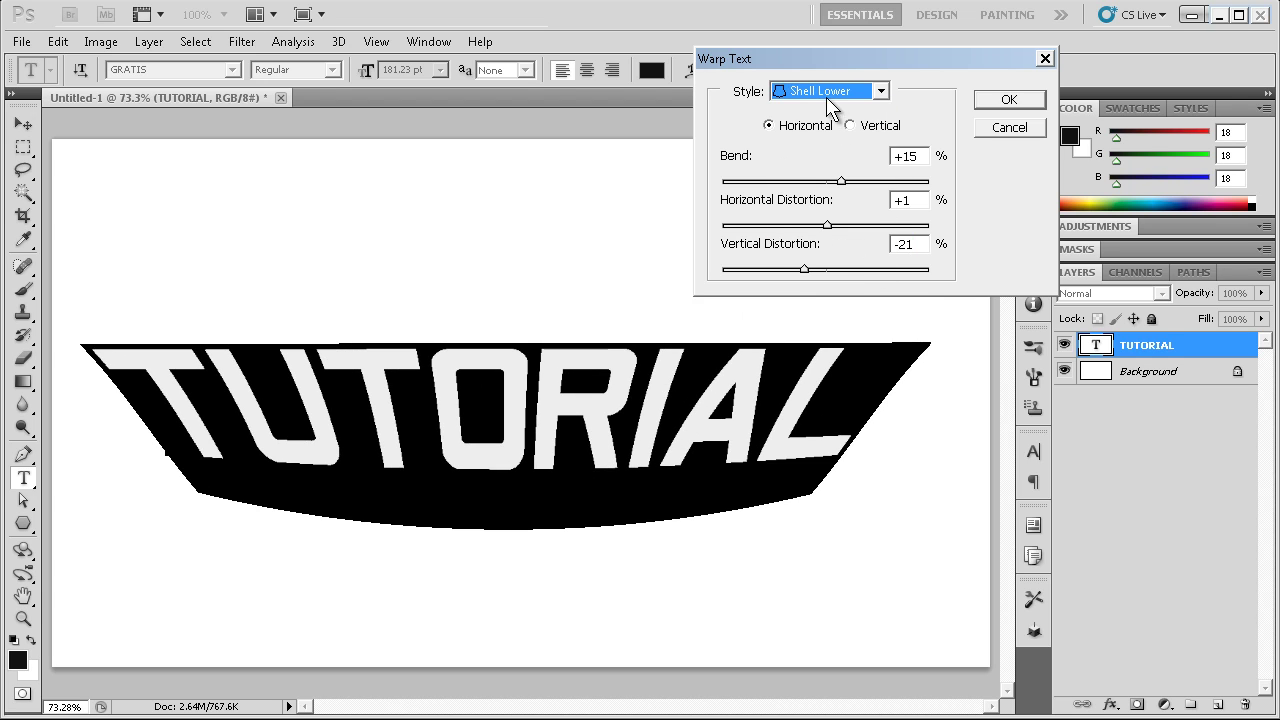
left_click(830, 95)
left_click(845, 321)
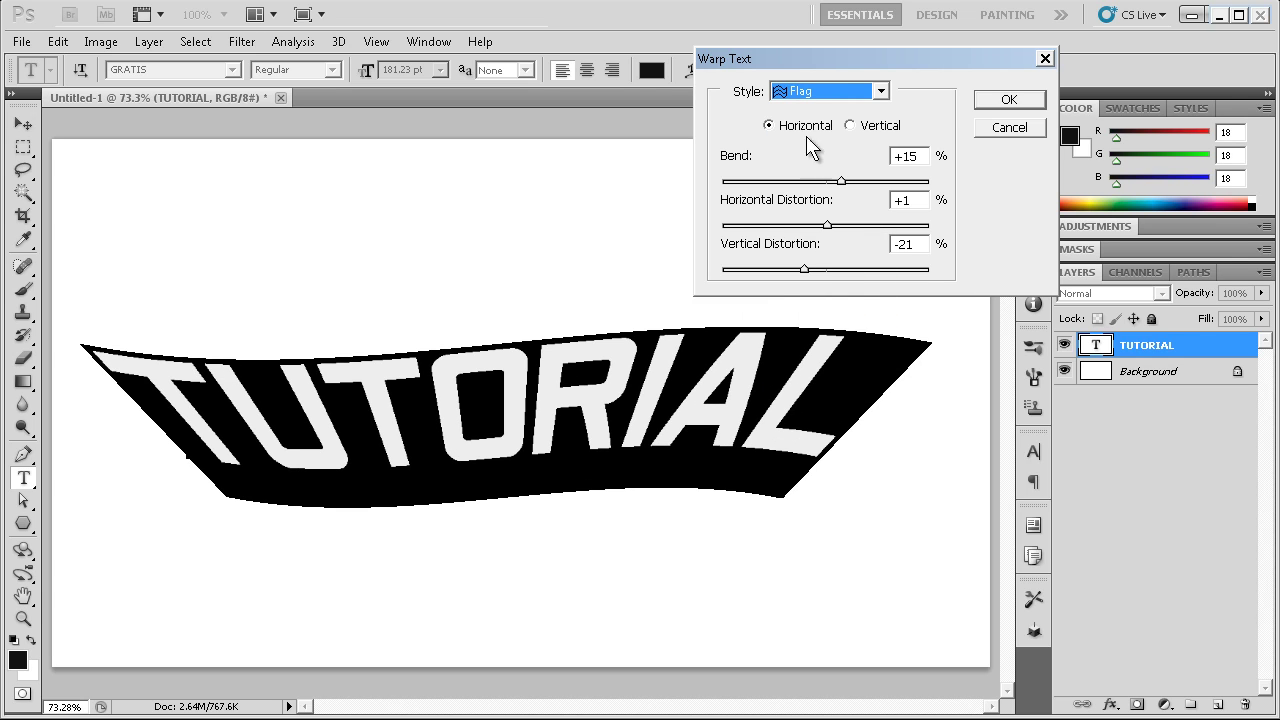
left_click(817, 88)
left_click(825, 149)
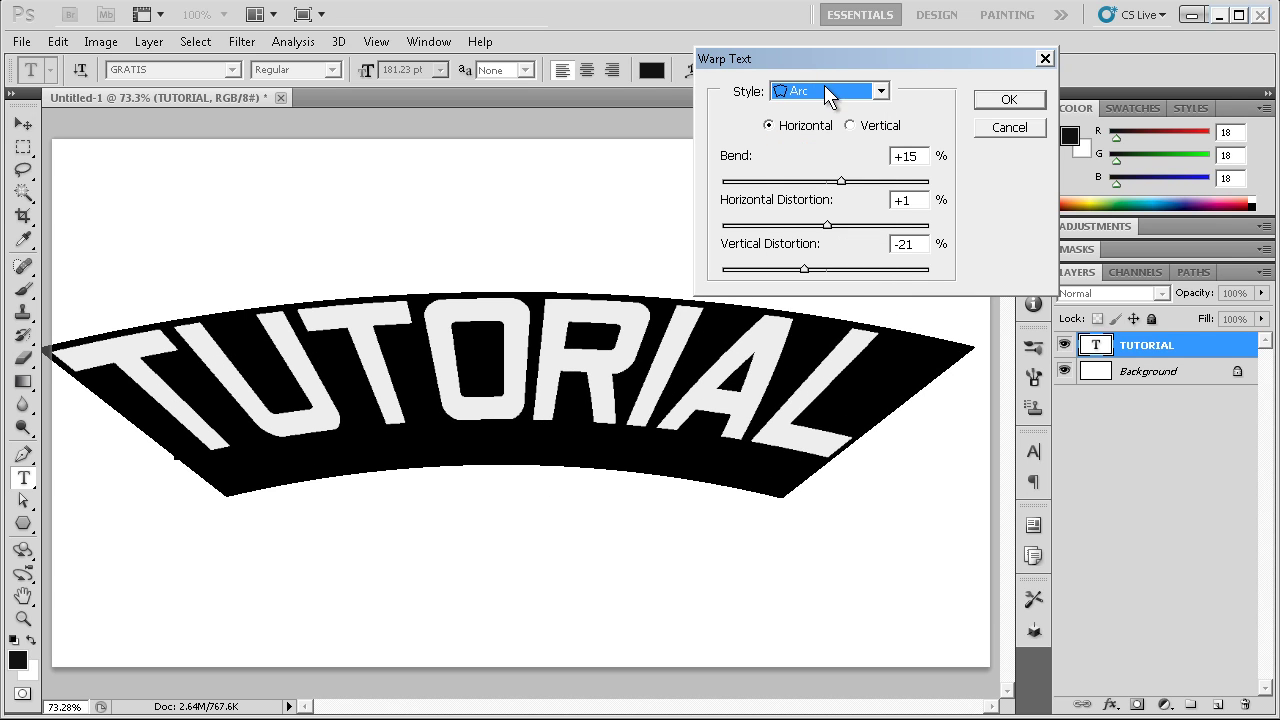
left_click(826, 86)
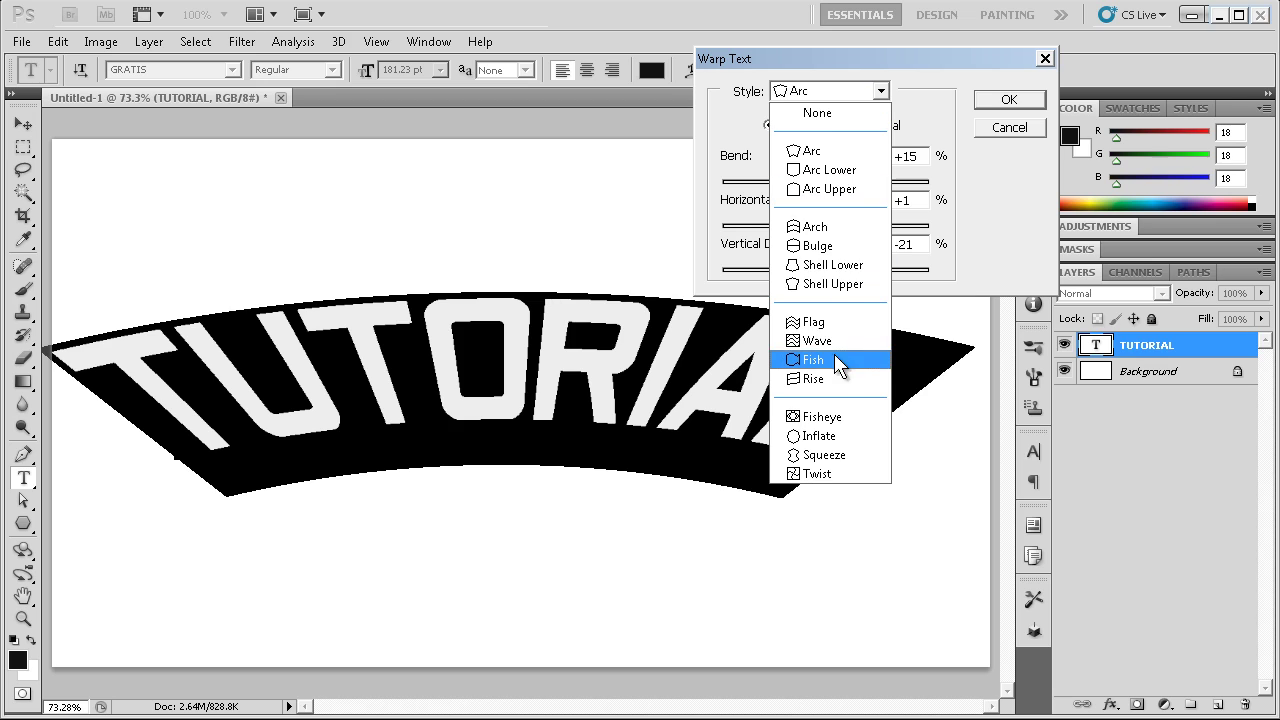
left_click(836, 322)
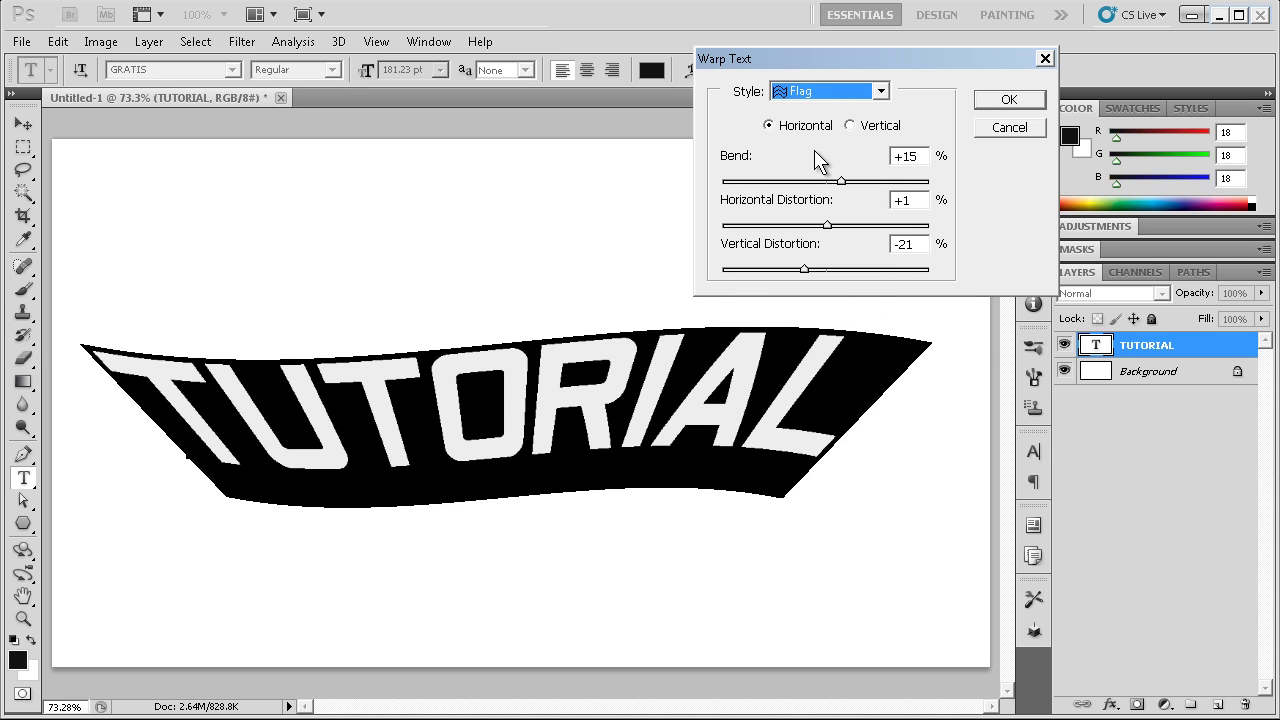
left_click(804, 92)
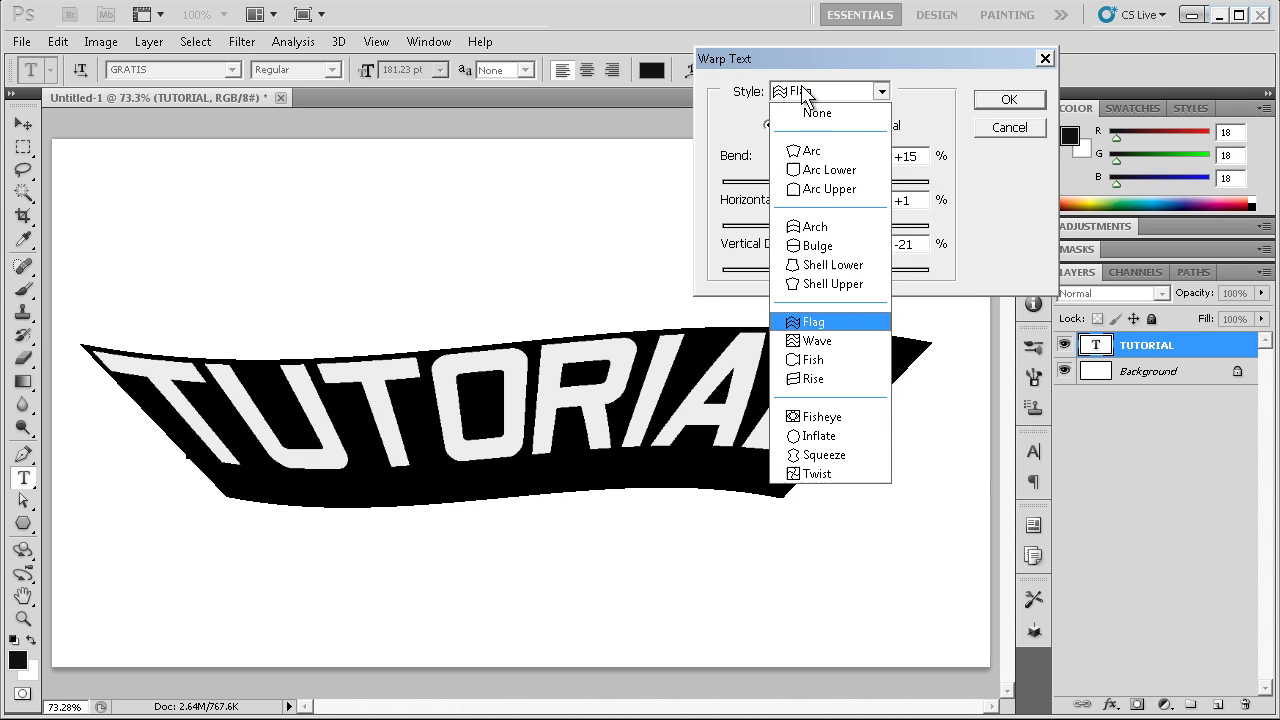
left_click(865, 420)
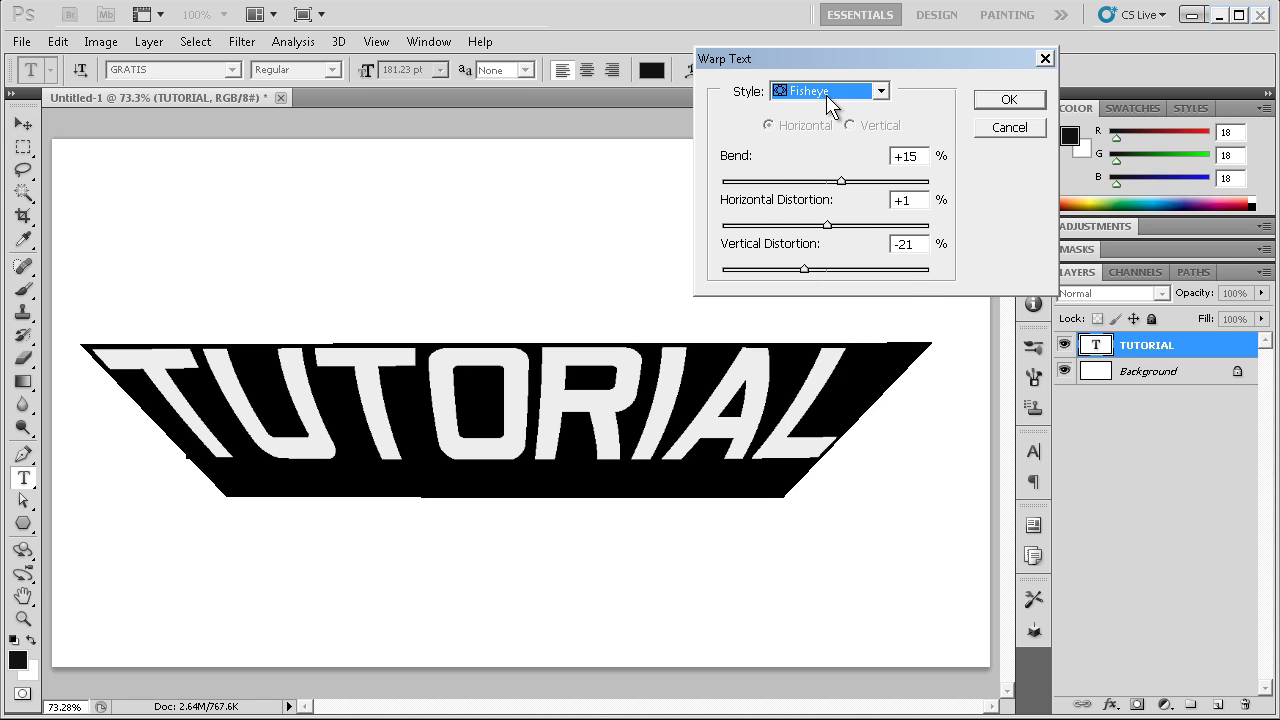
left_click(831, 96)
left_click(843, 474)
left_click(846, 100)
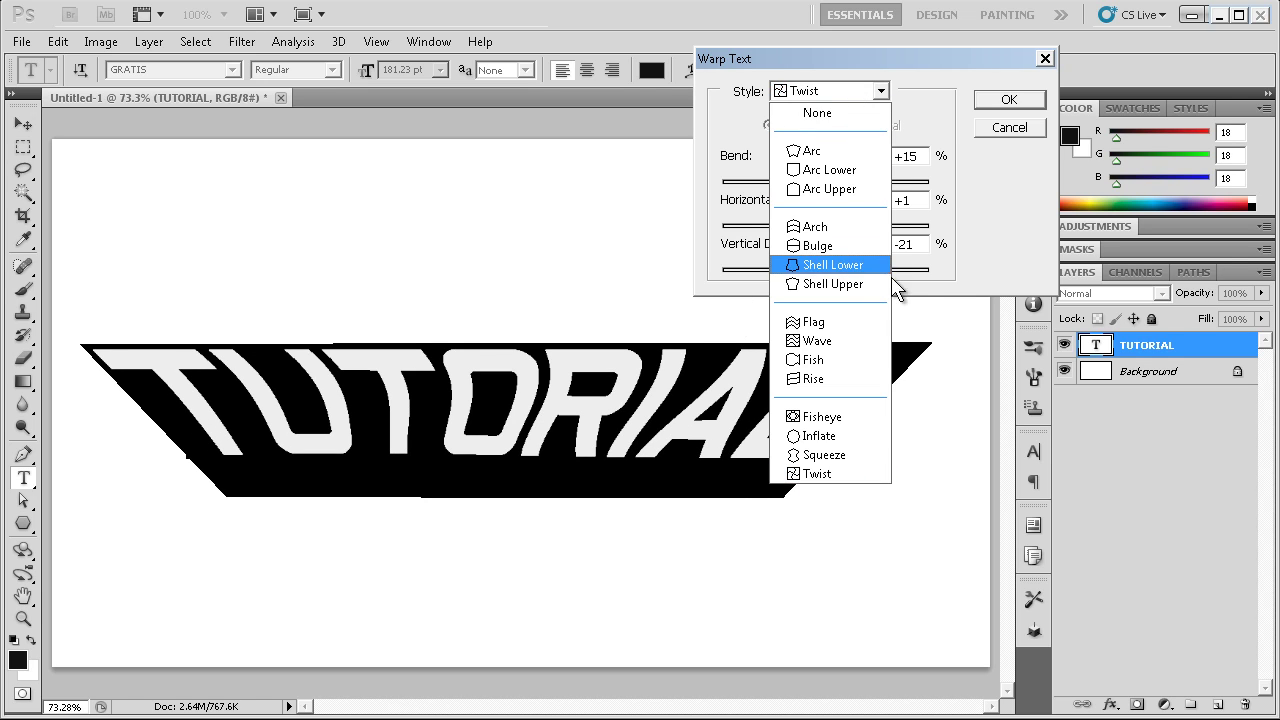
left_click(838, 379)
left_click(1010, 128)
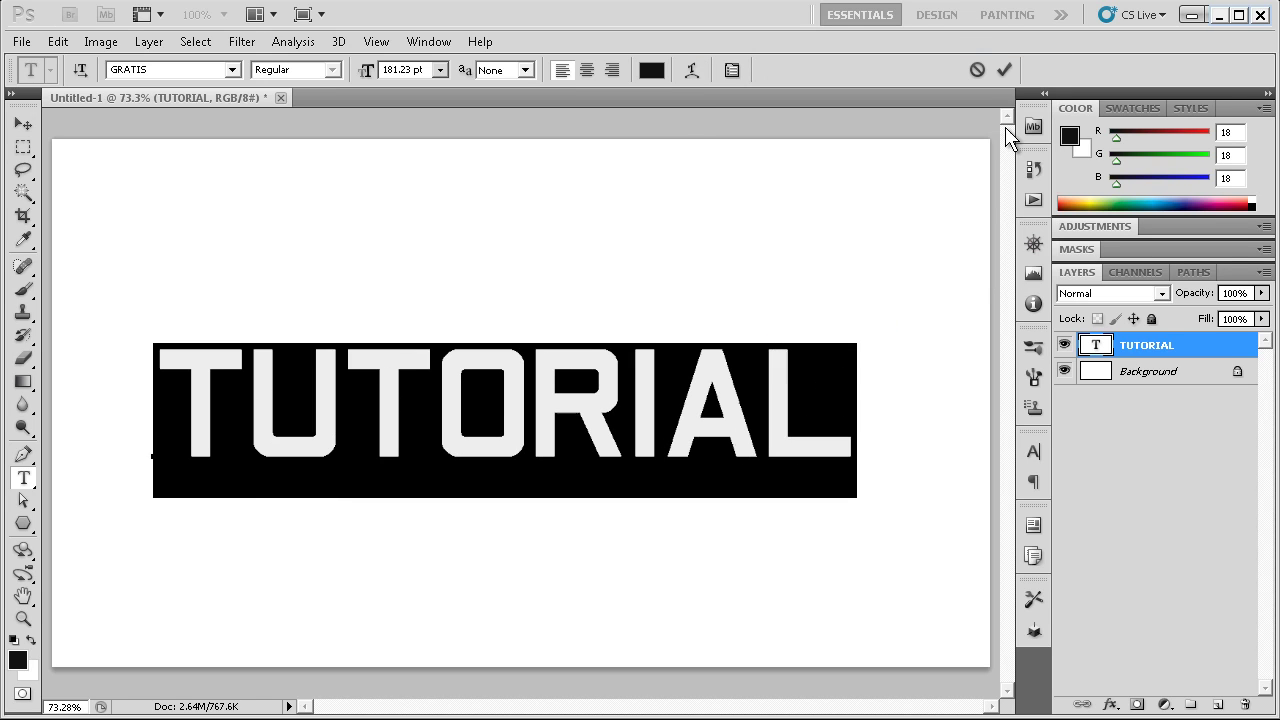
- Commit the TUTORIAL text and nudge it slightly to the right
key("ctrl+Return")
key("v")
left_click(1150, 378)
left_click(1157, 348)
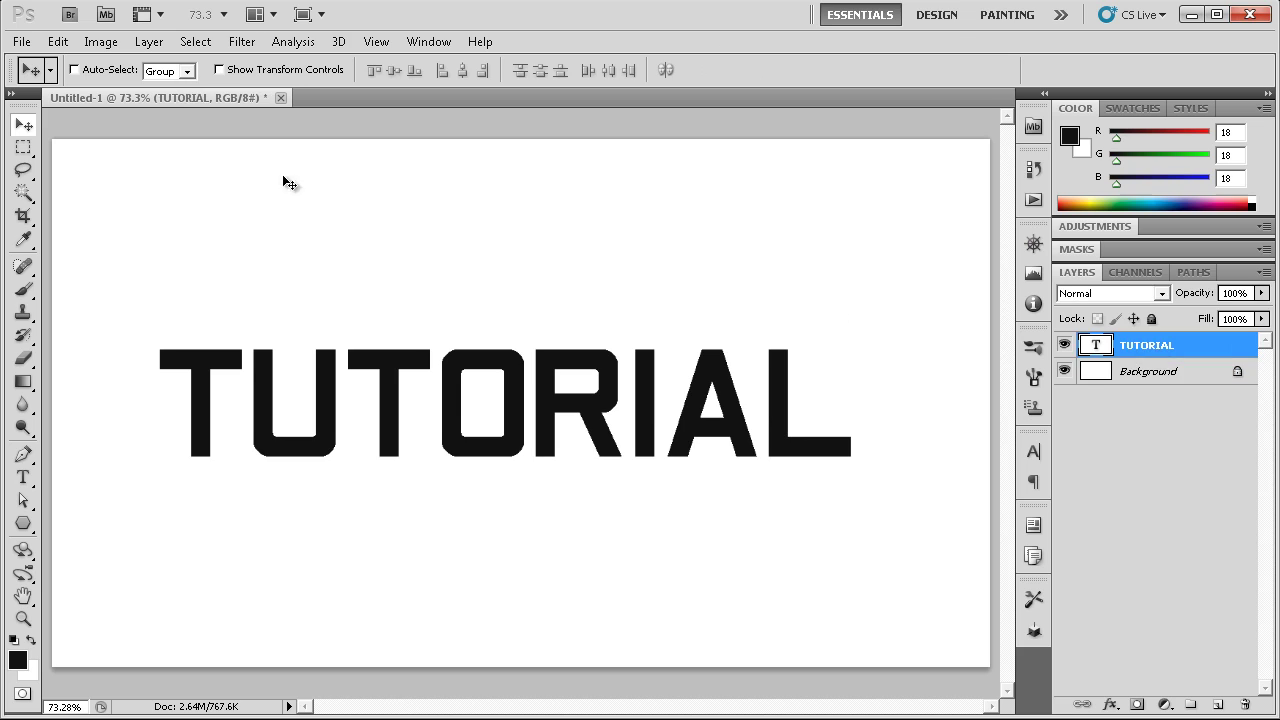
left_click_drag(580, 433, 590, 432)
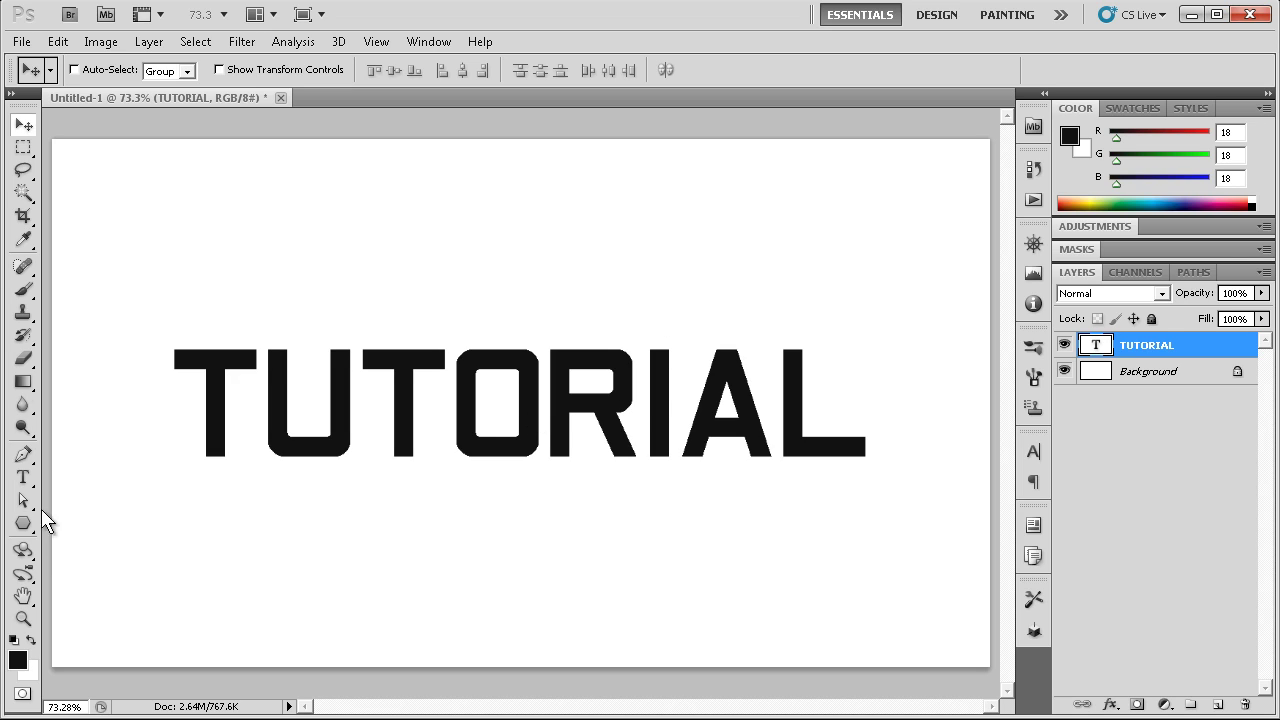
- Toggle TUTORIAL to right then left alignment and show the preset Styles panel
left_click(32, 481)
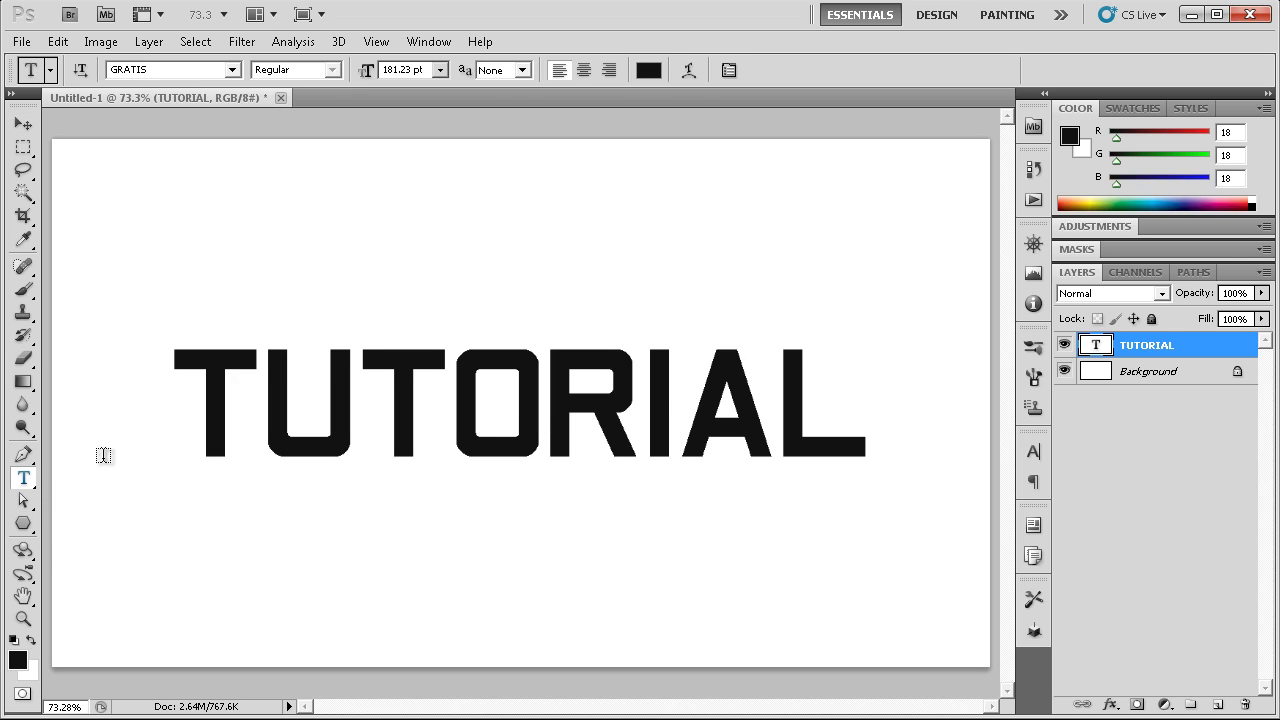
left_click(605, 72)
left_click(562, 71)
left_click(1197, 103)
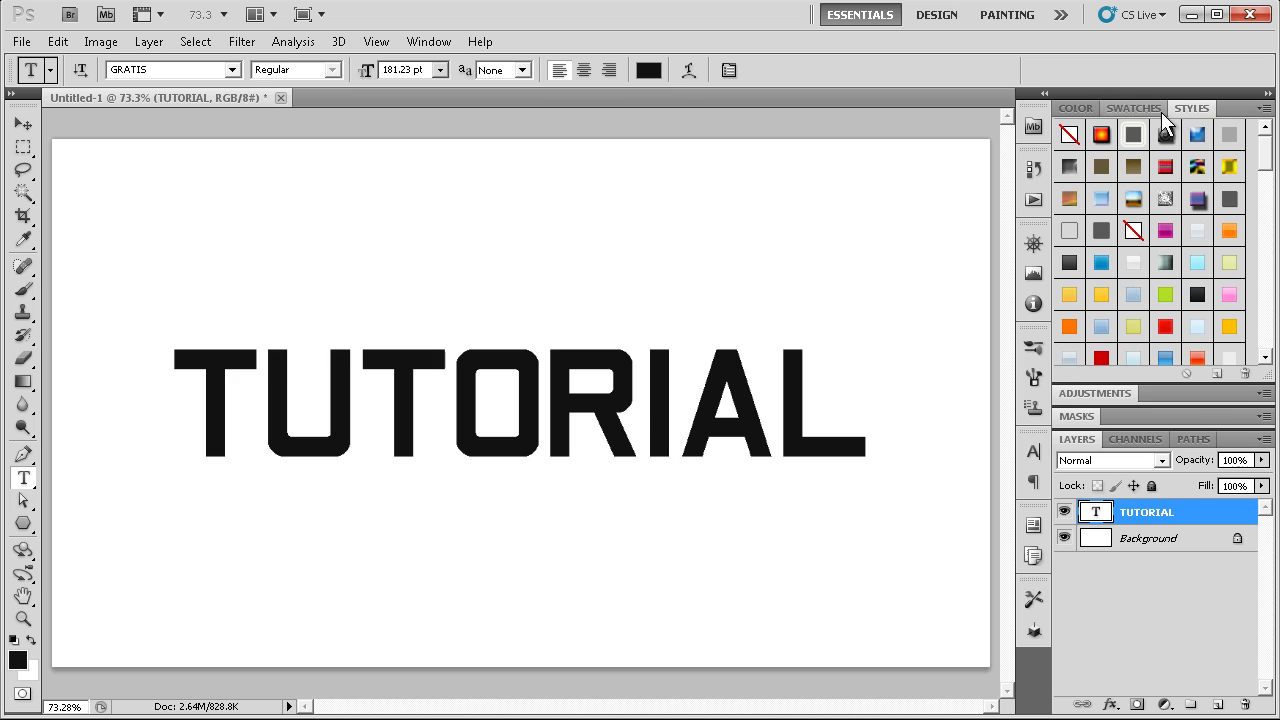
- Try blue, grey-blue, cyan, yellow-green, green, black-grey and red preset styles on TUTORIAL
left_click(1102, 266)
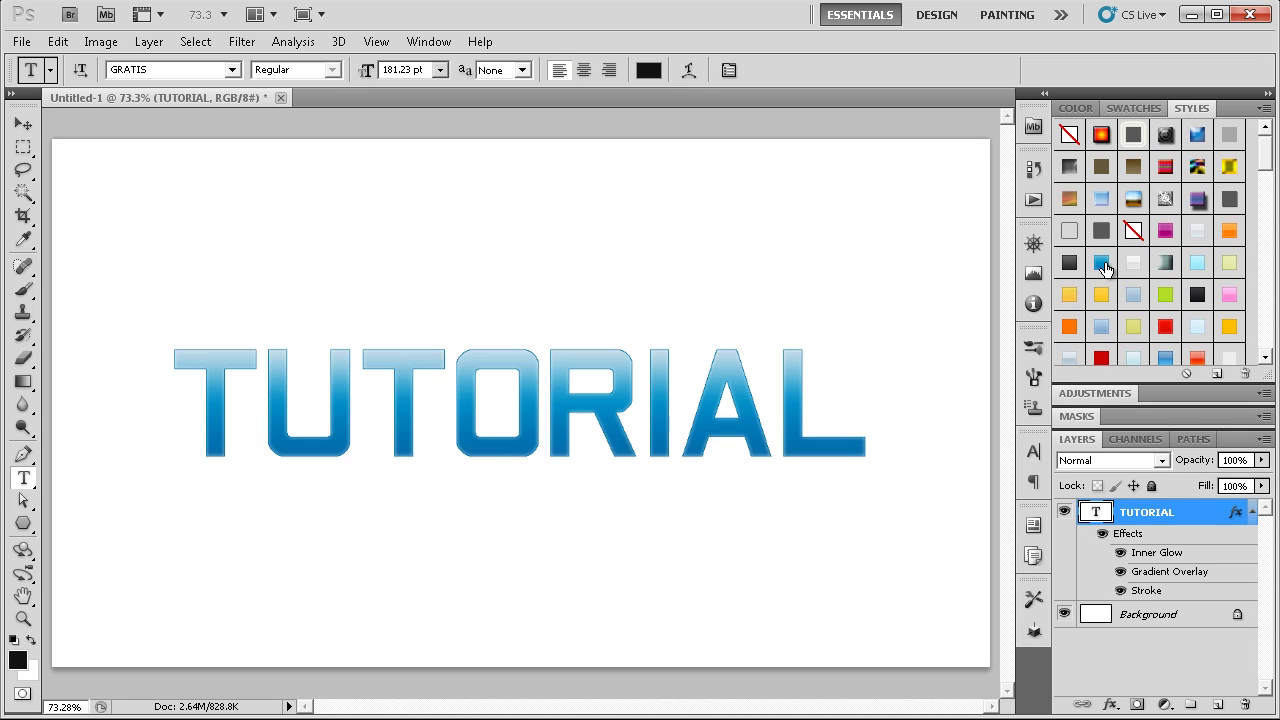
left_click(1135, 296)
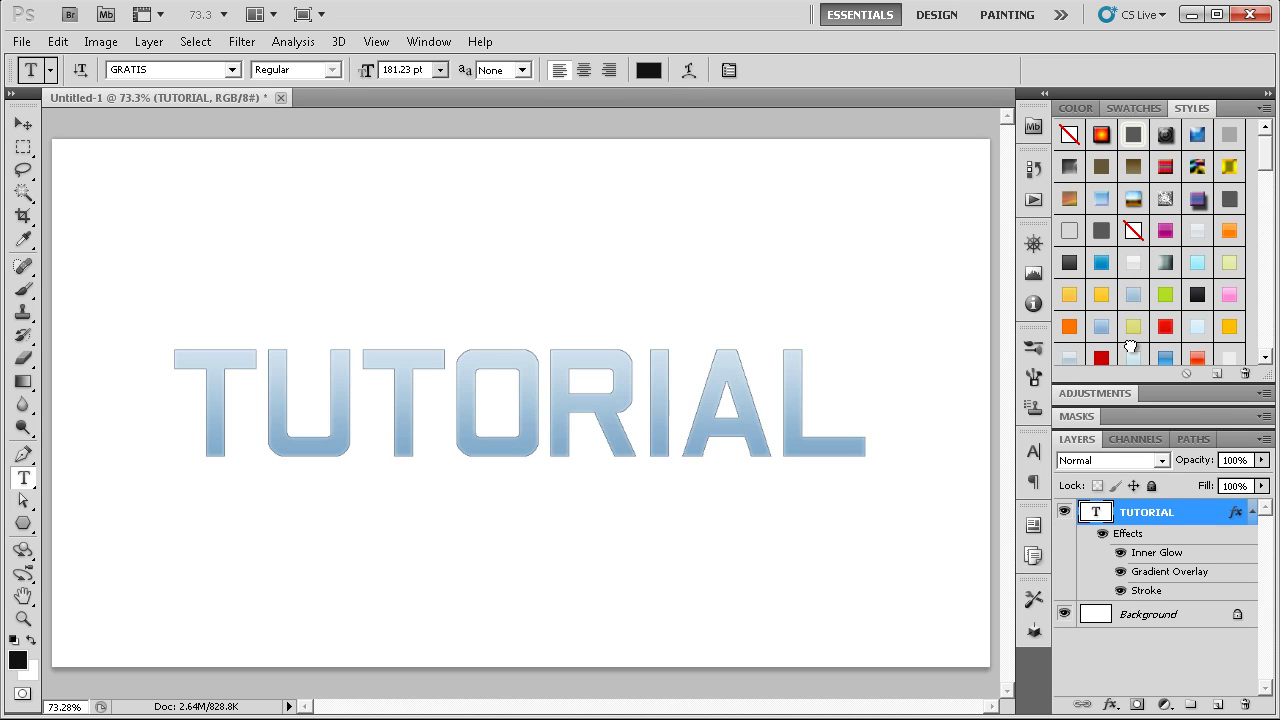
left_click(1131, 352)
left_click(1135, 328)
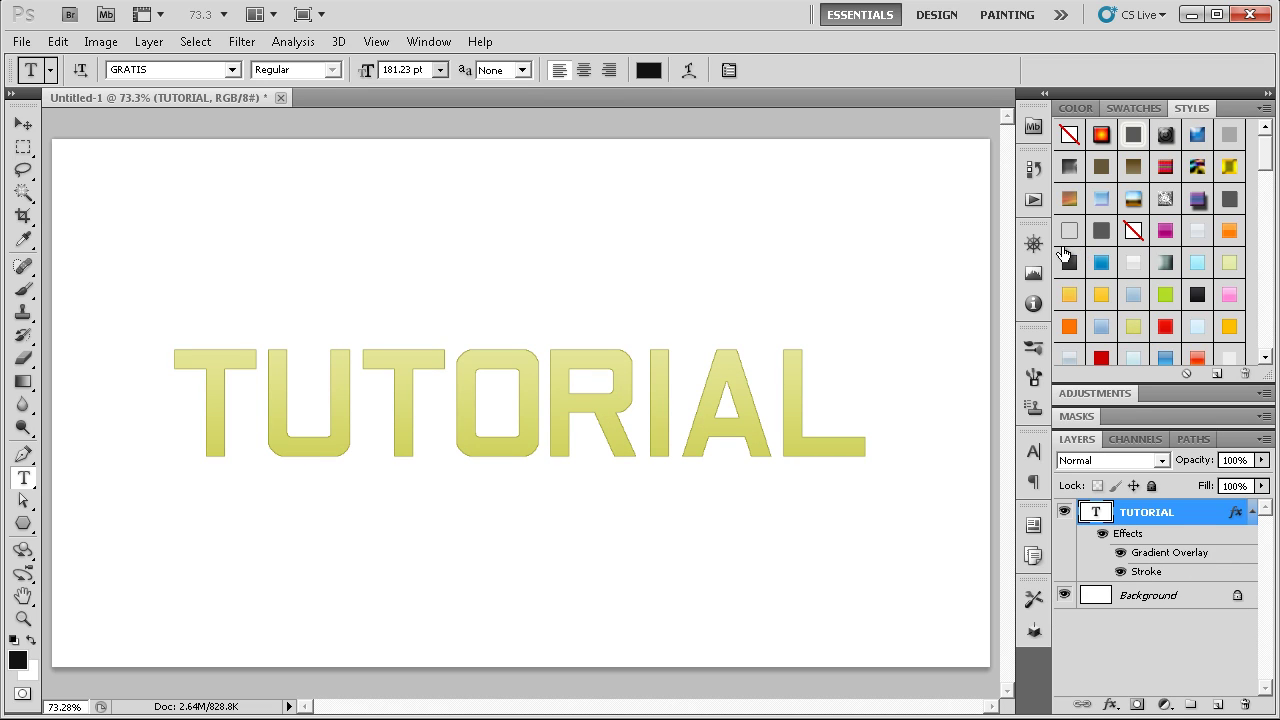
scroll(1143, 280, "down", 3)
scroll(1140, 290, "down", 3)
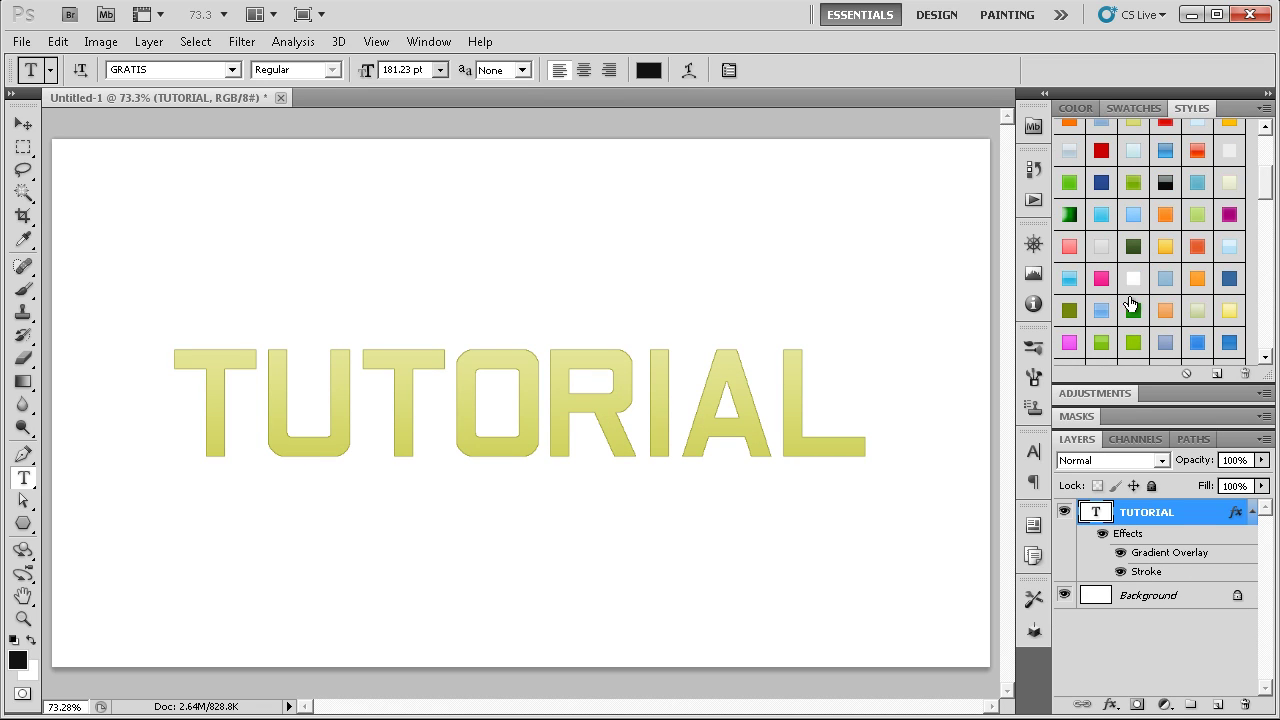
left_click(1148, 285)
left_click(1134, 278)
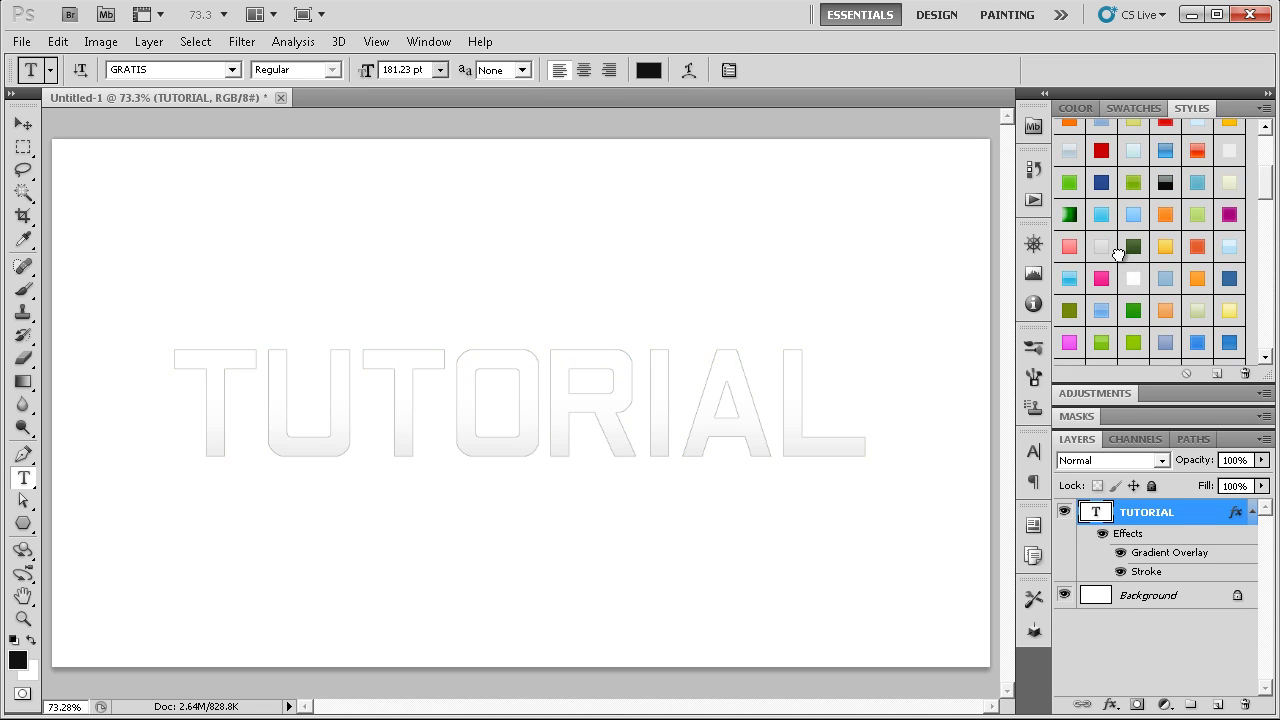
left_click(1128, 249)
scroll(1107, 272, "down", 3)
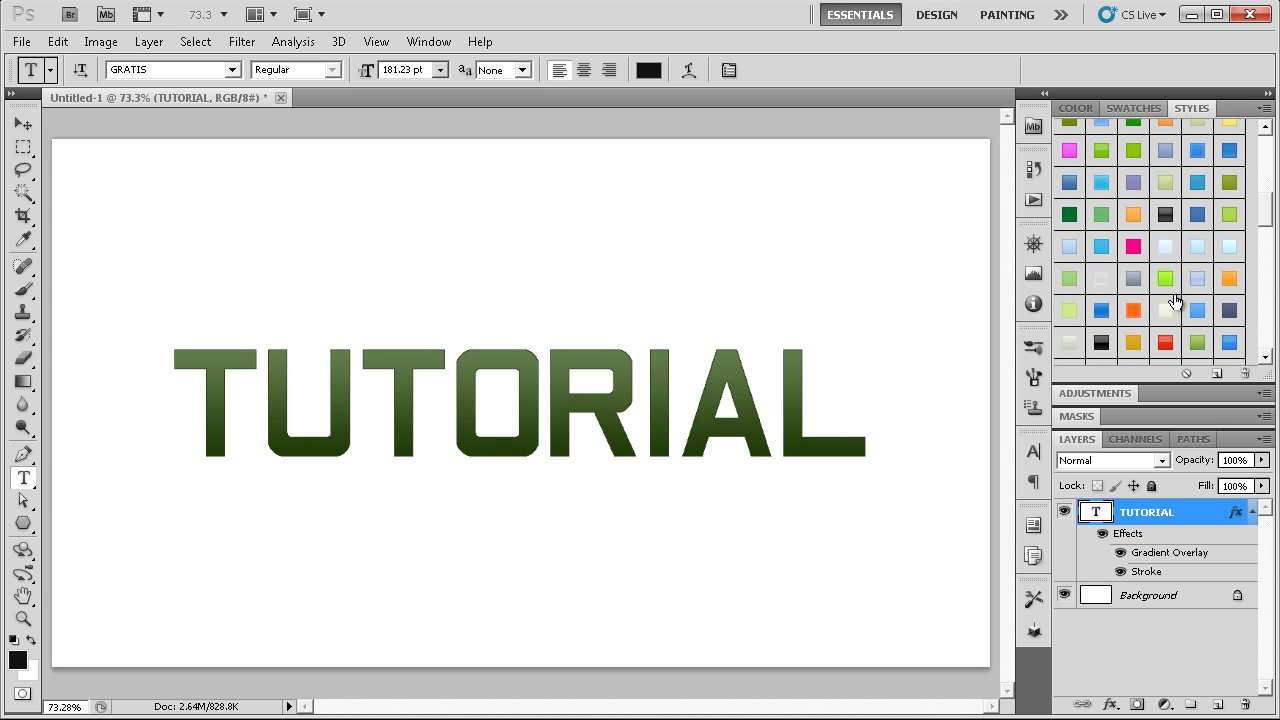
left_click(1167, 278)
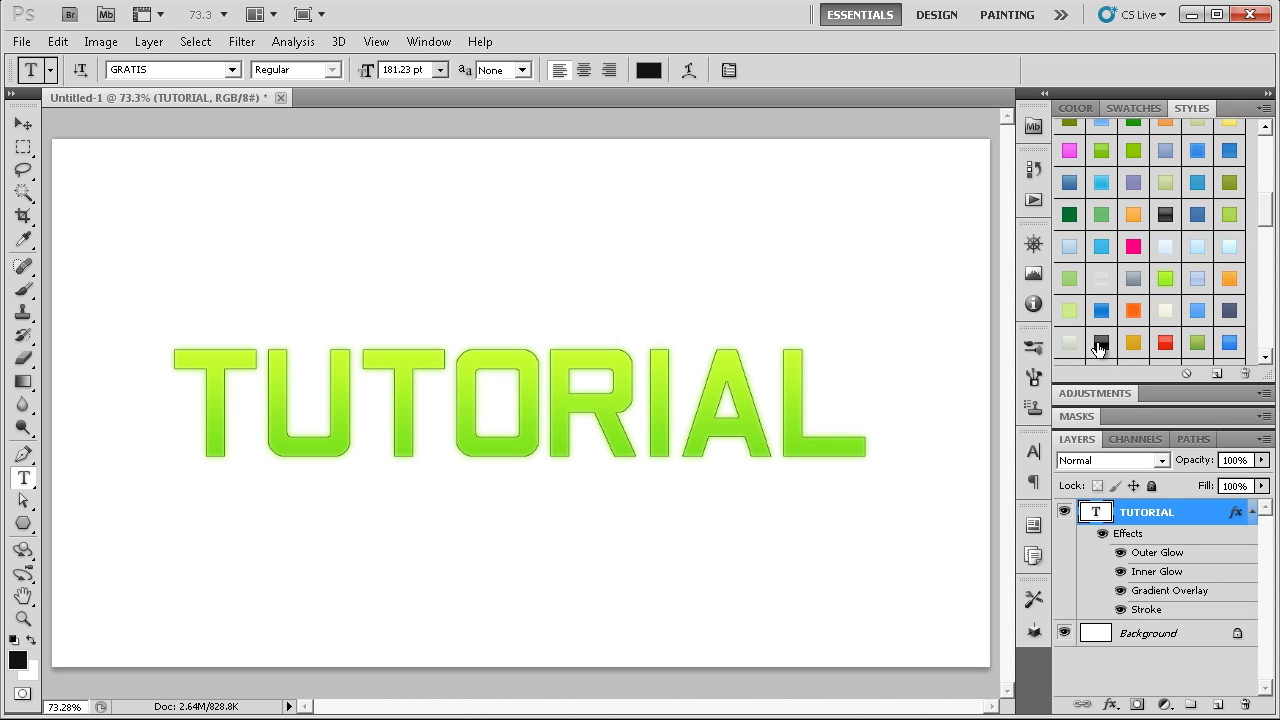
left_click(1099, 330)
left_click(1164, 345)
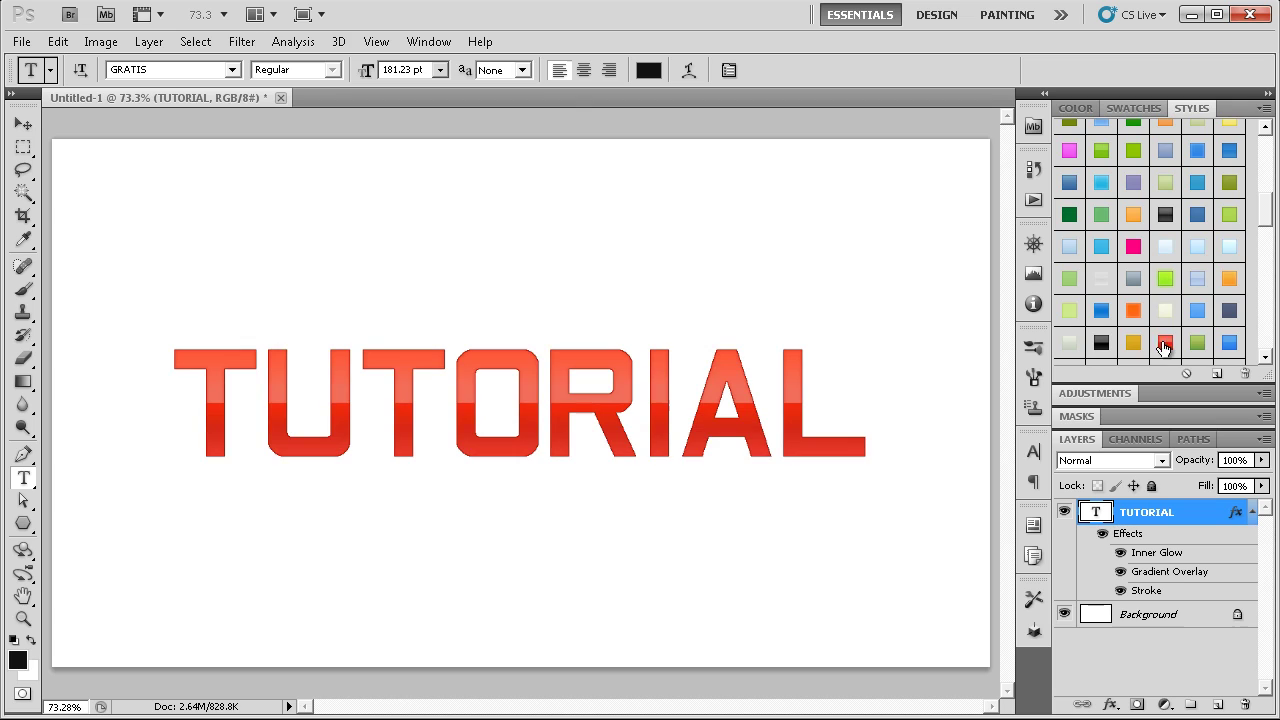
- Try further cyan, green, red and tan styles, finishing on the brushed chrome metal style
scroll(1137, 325, "down", 3)
left_click(1134, 284)
left_click(1133, 308)
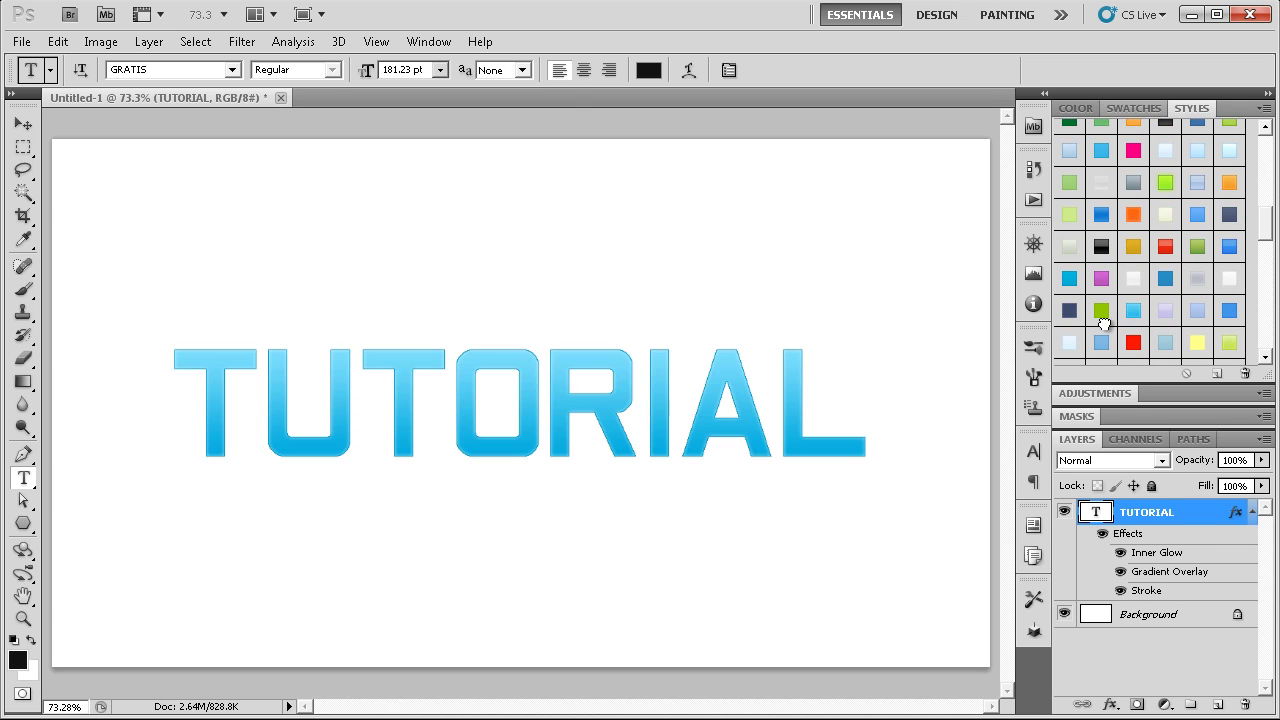
left_click(1102, 316)
scroll(1103, 322, "down", 3)
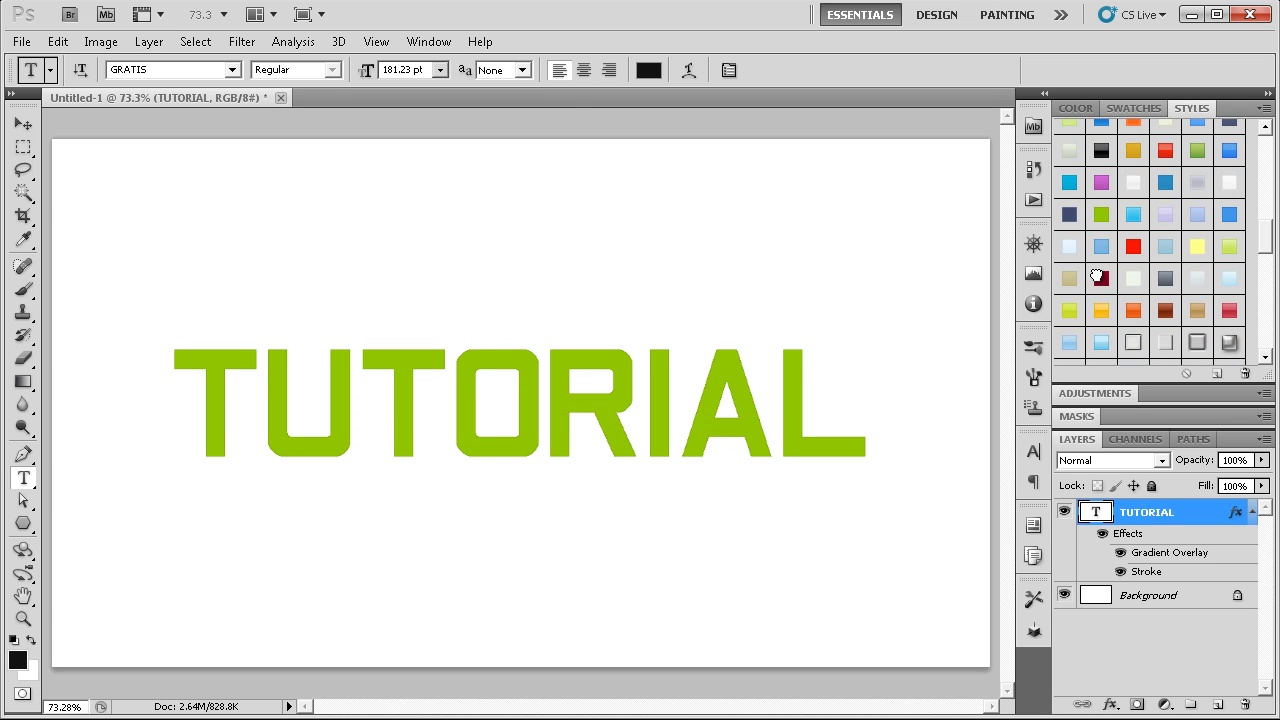
left_click(1100, 280)
left_click(1069, 278)
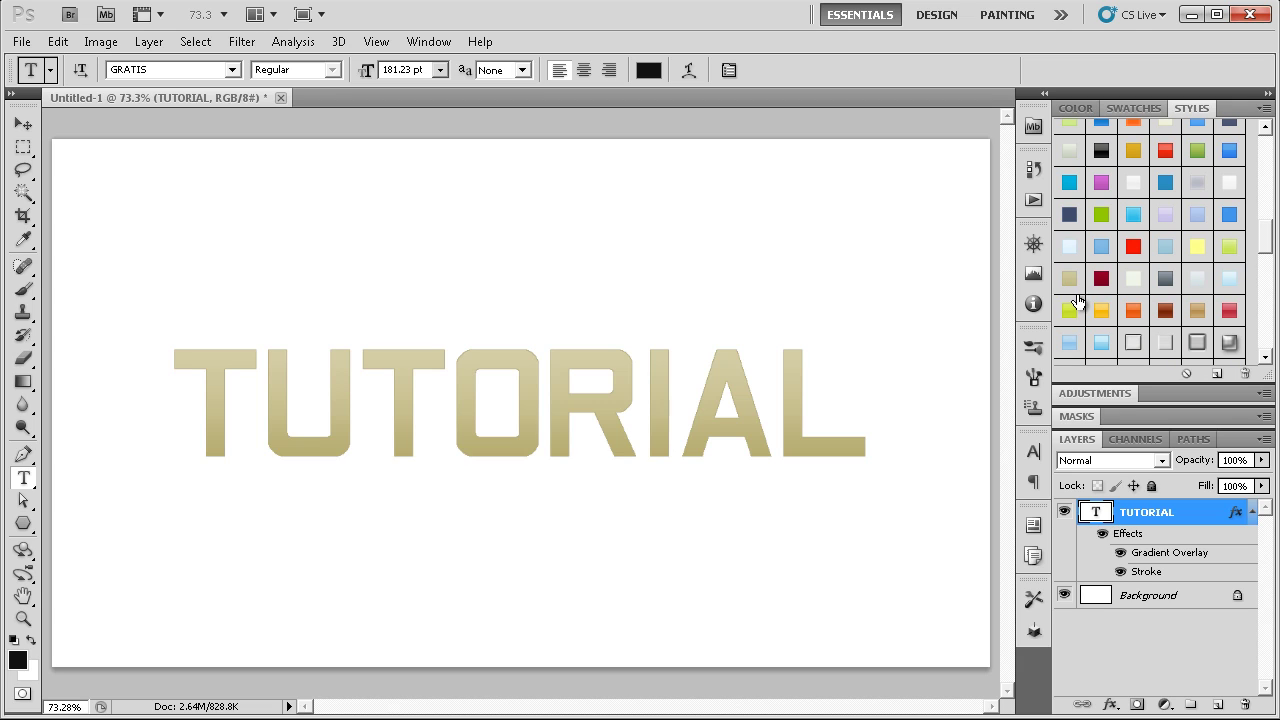
left_click(1069, 310)
left_click(1229, 312)
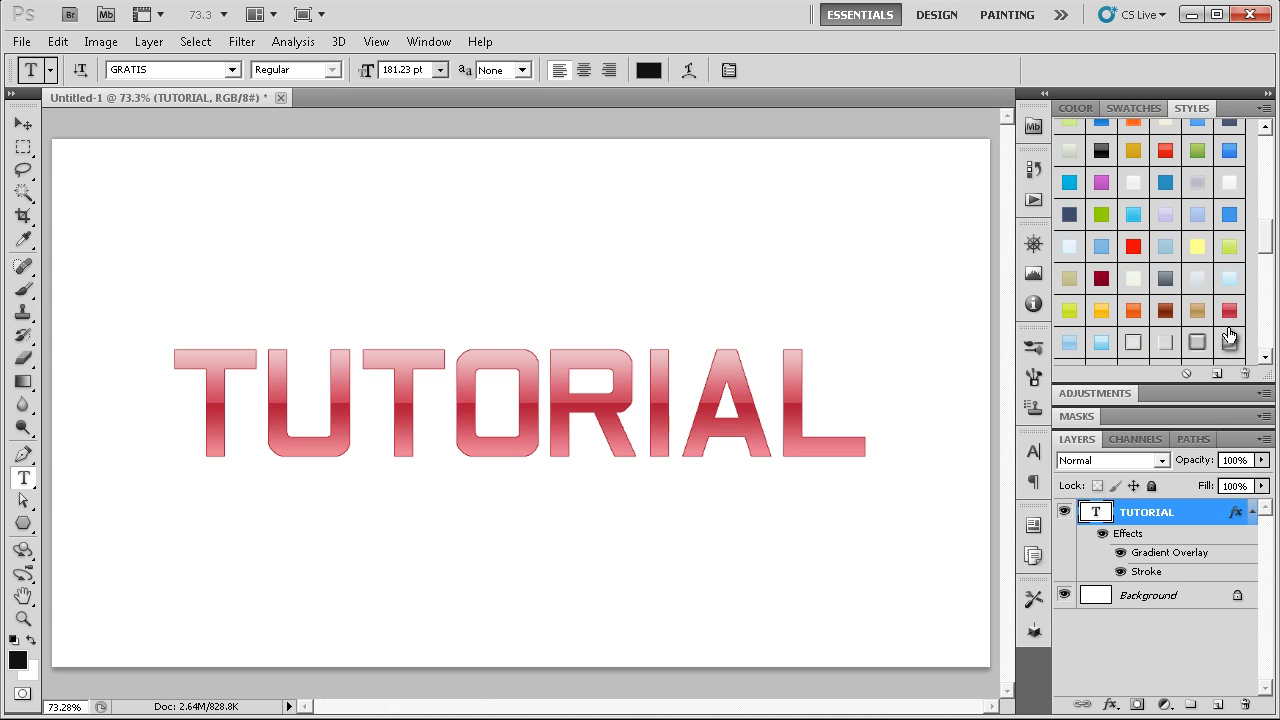
left_click(1230, 343)
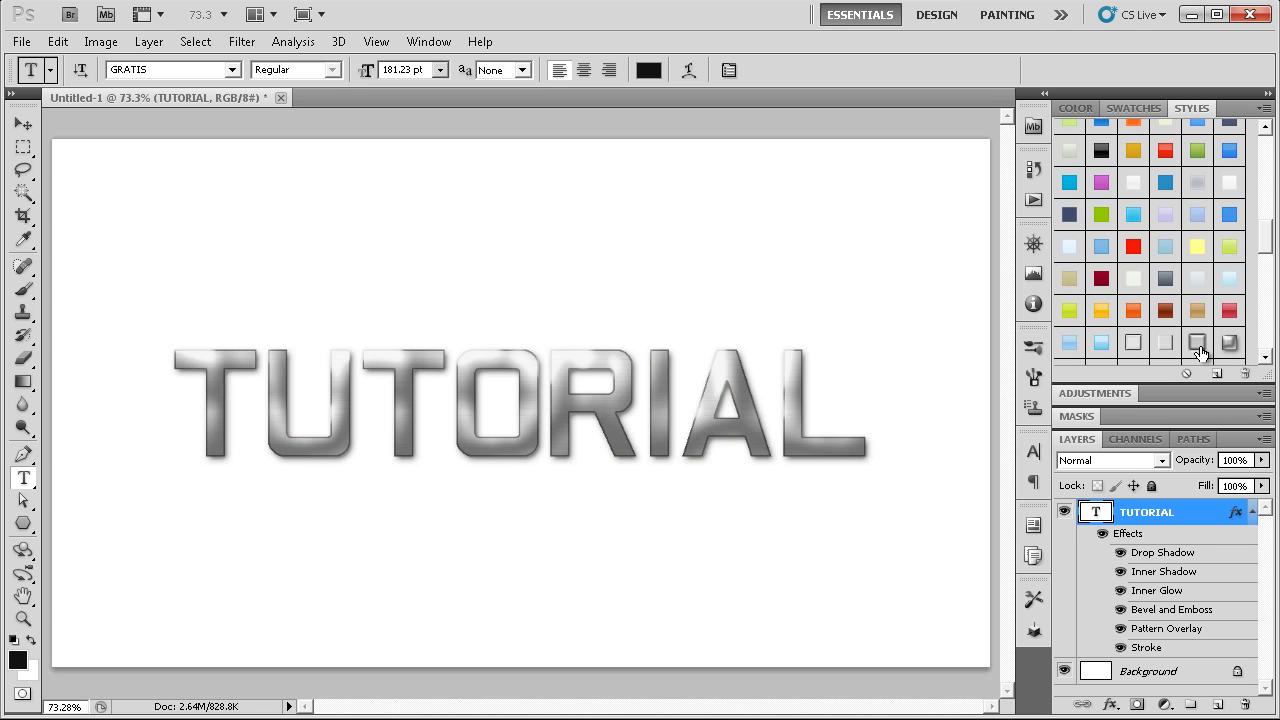
scroll(1199, 350, "down", 3)
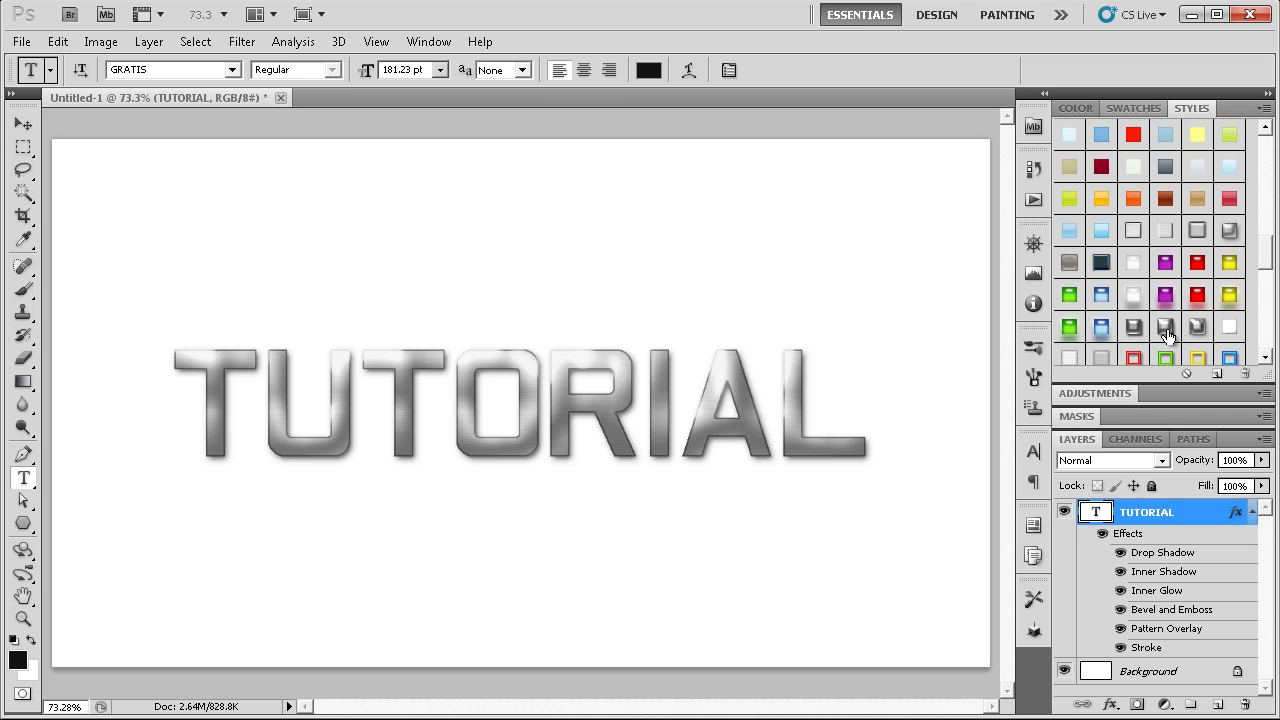
- Zoom to 200% on the lettering and set TUTORIAL's anti-aliasing to Sharp
key("z")
left_click(569, 271)
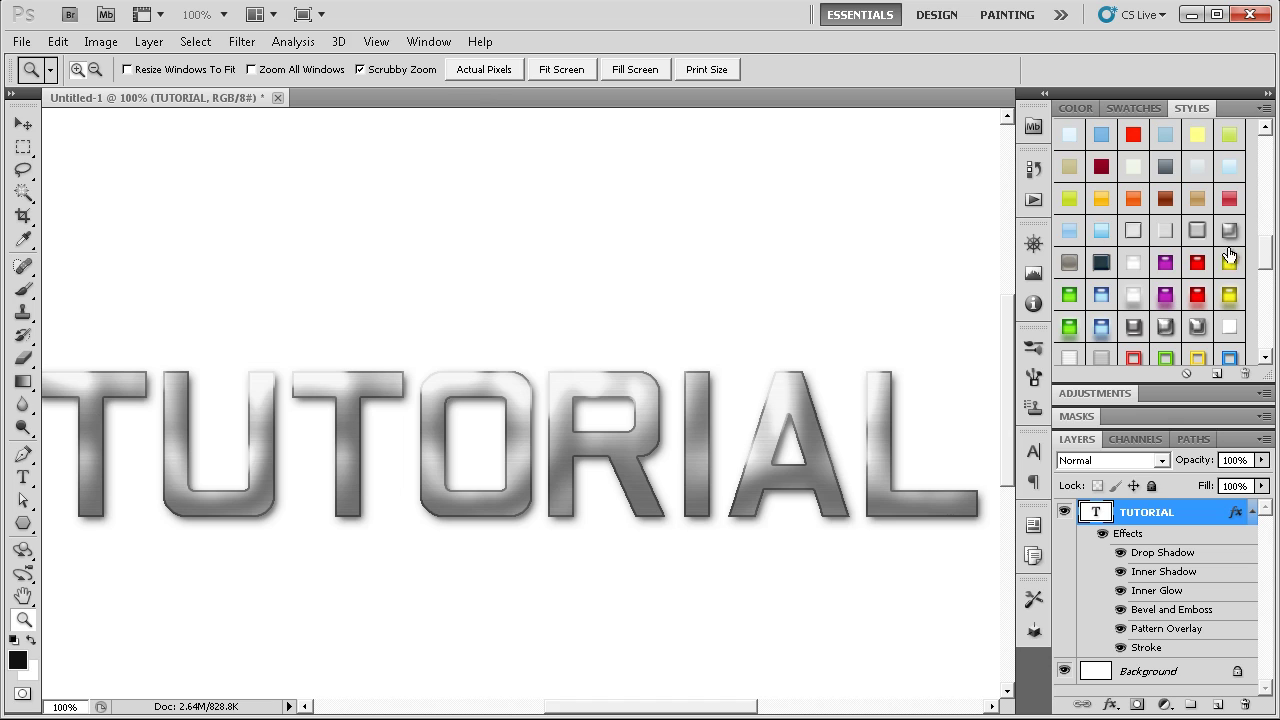
left_click(645, 363)
key("t")
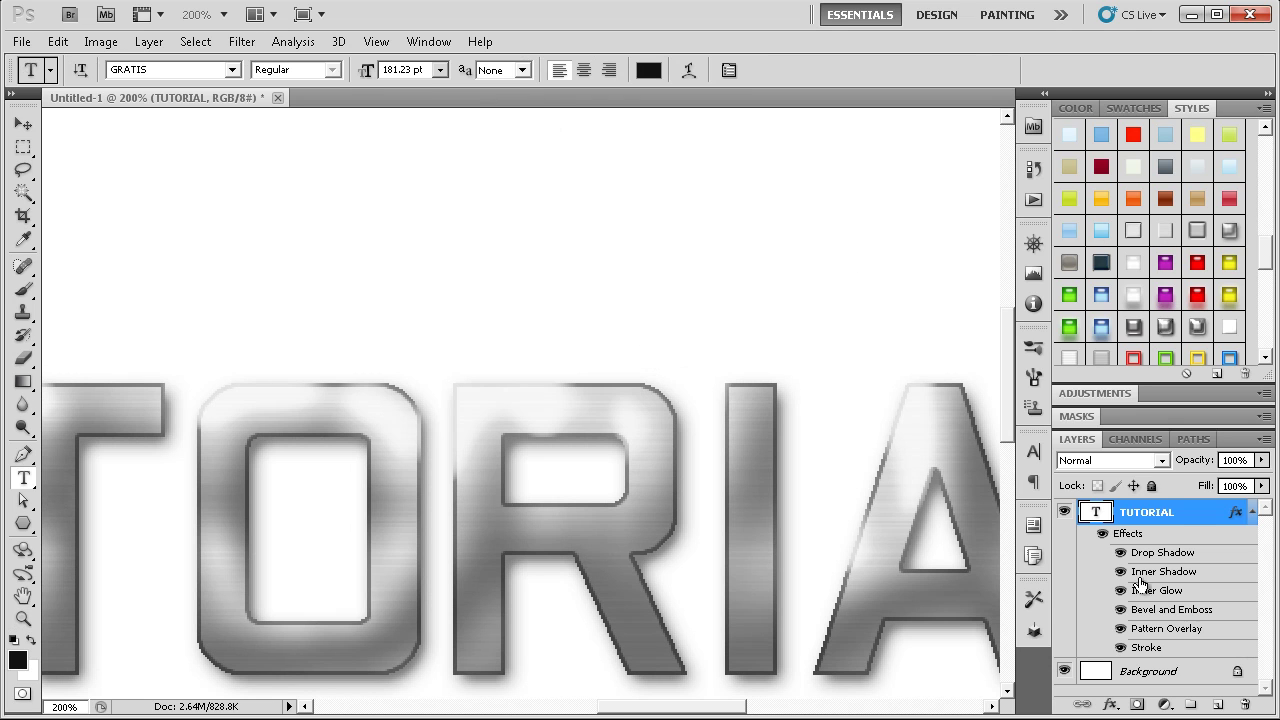
double_click(1097, 514)
left_click(524, 70)
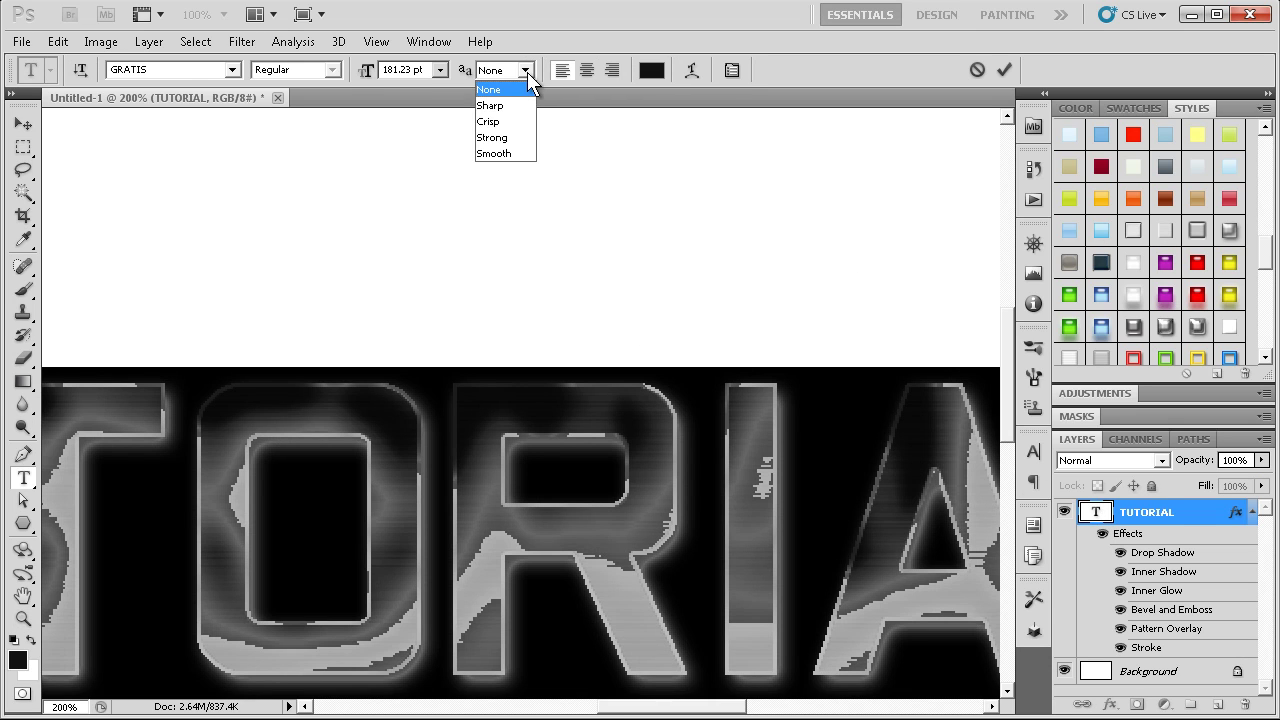
left_click(523, 107)
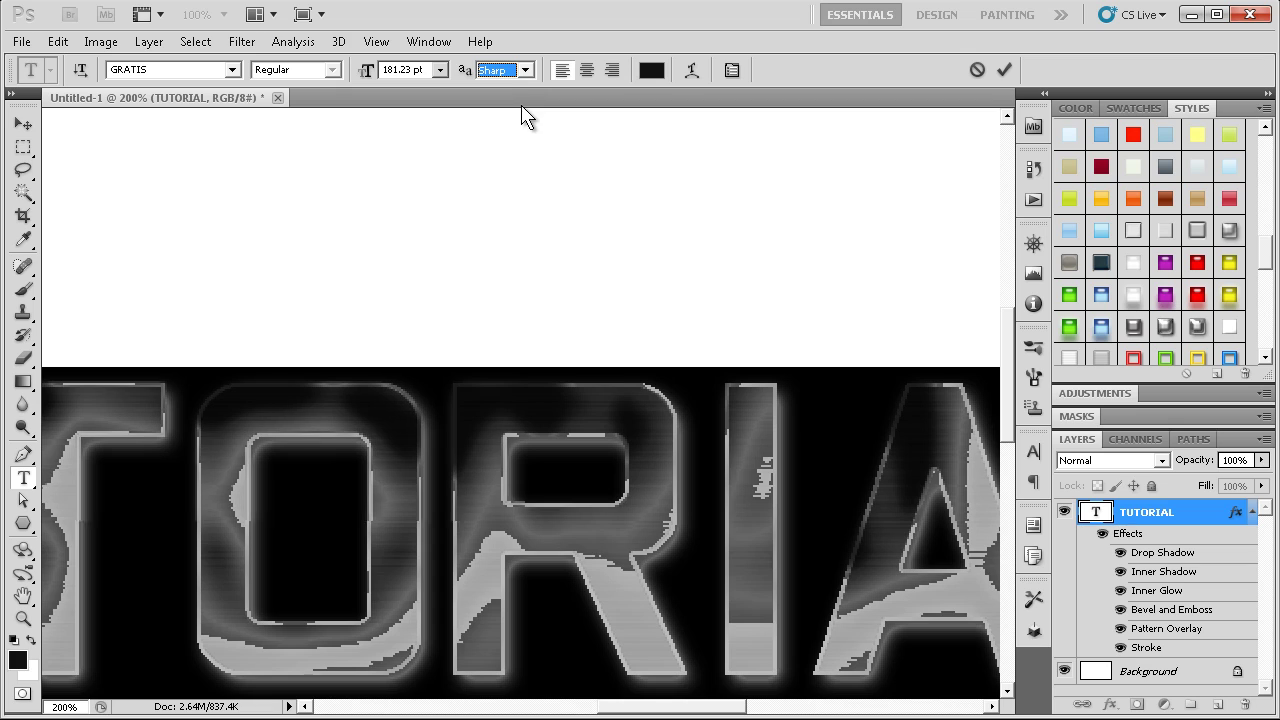
left_click(1218, 530)
- Fit the whole canvas in the window and collapse the TUTORIAL layer's effects list
key("z")
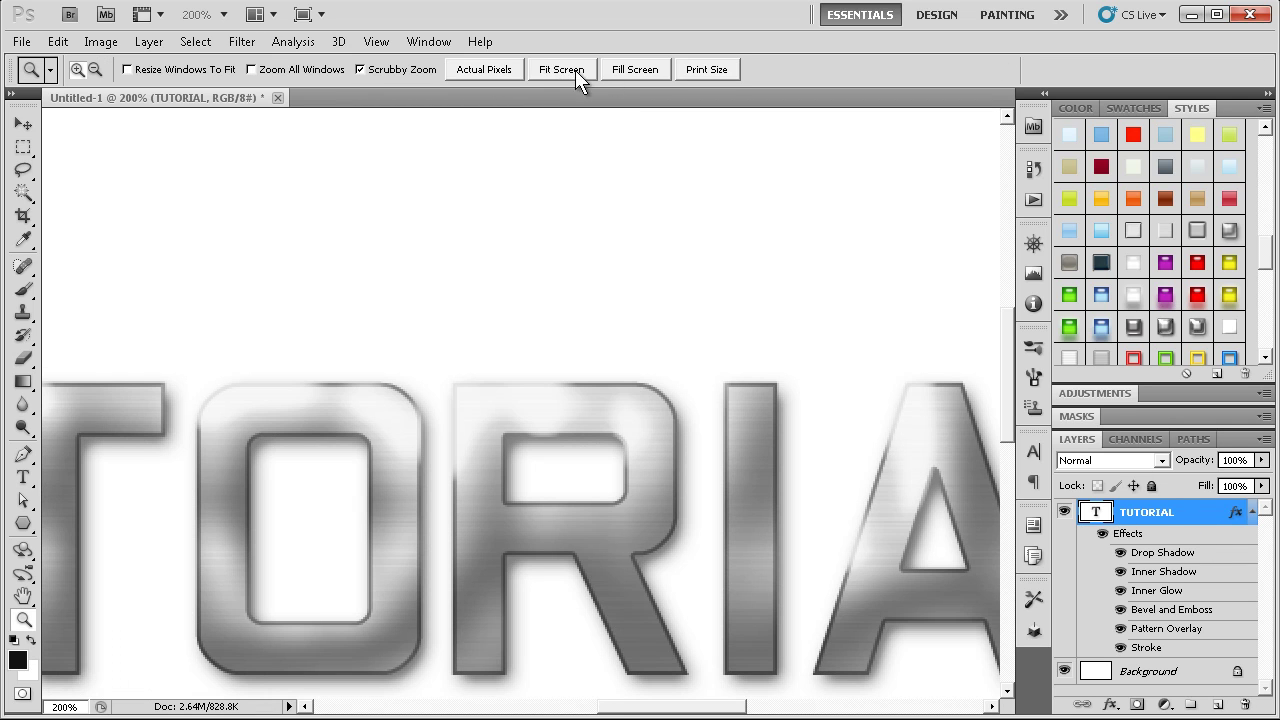
left_click(575, 70)
key("t")
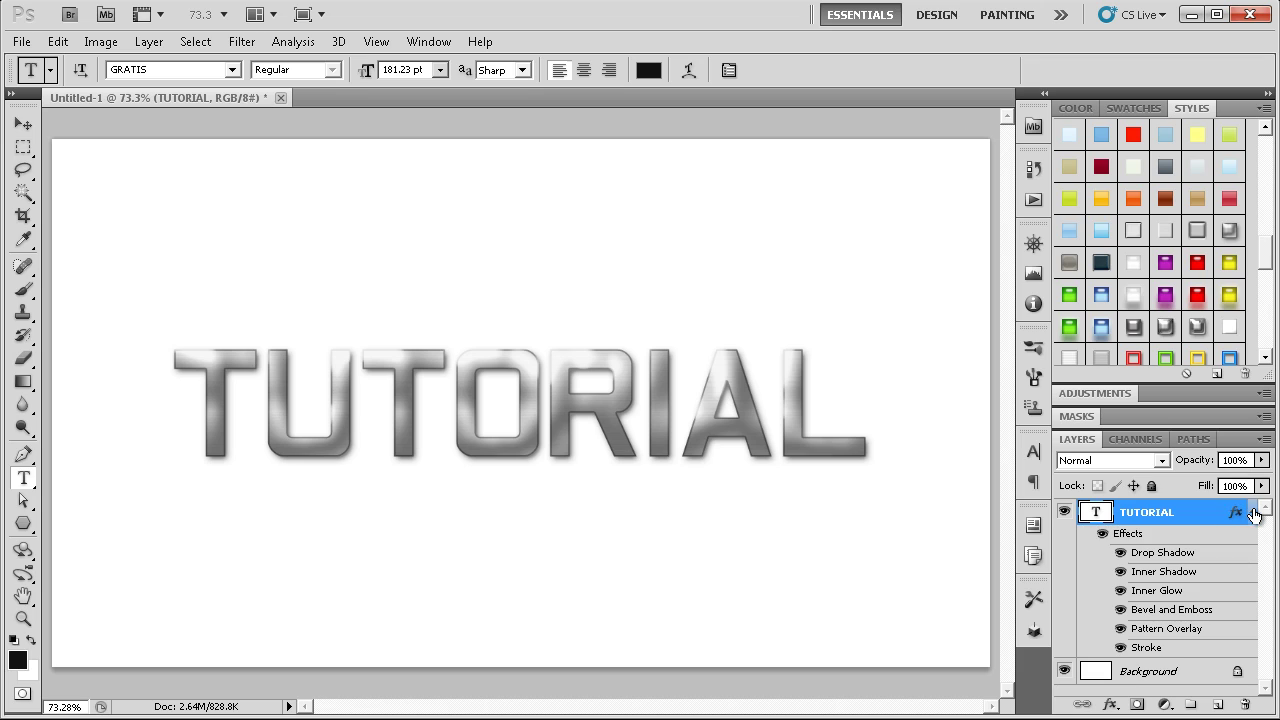
left_click(1254, 514)
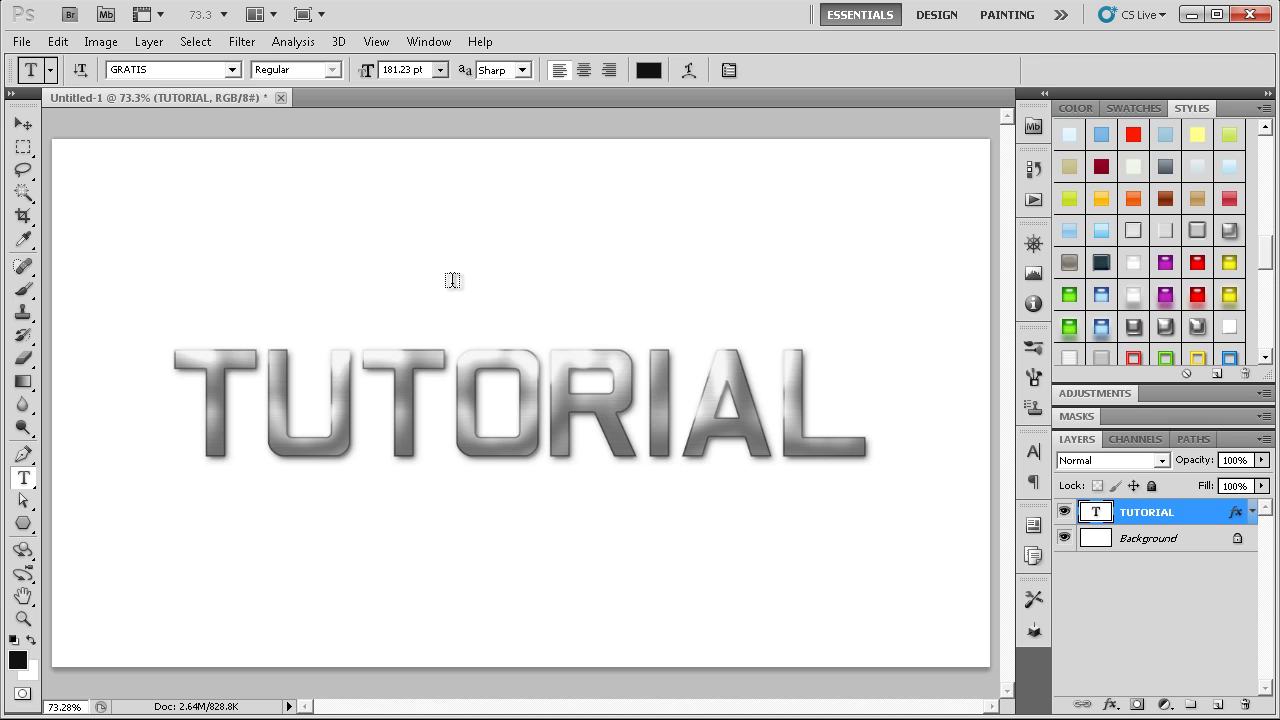
- Create a trial vertical text layer, try preset styles on it, then delete it
right_click(28, 484)
left_click(68, 495)
left_click_drag(157, 199, 866, 335)
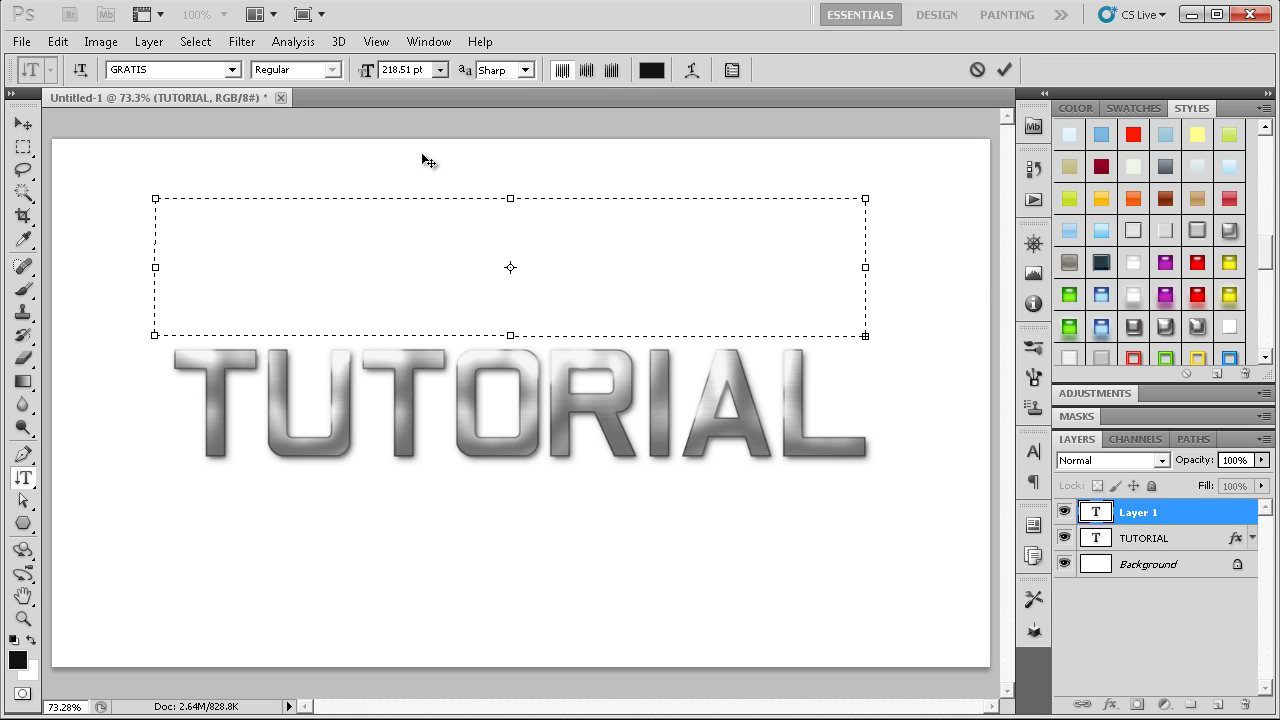
left_click(1125, 518)
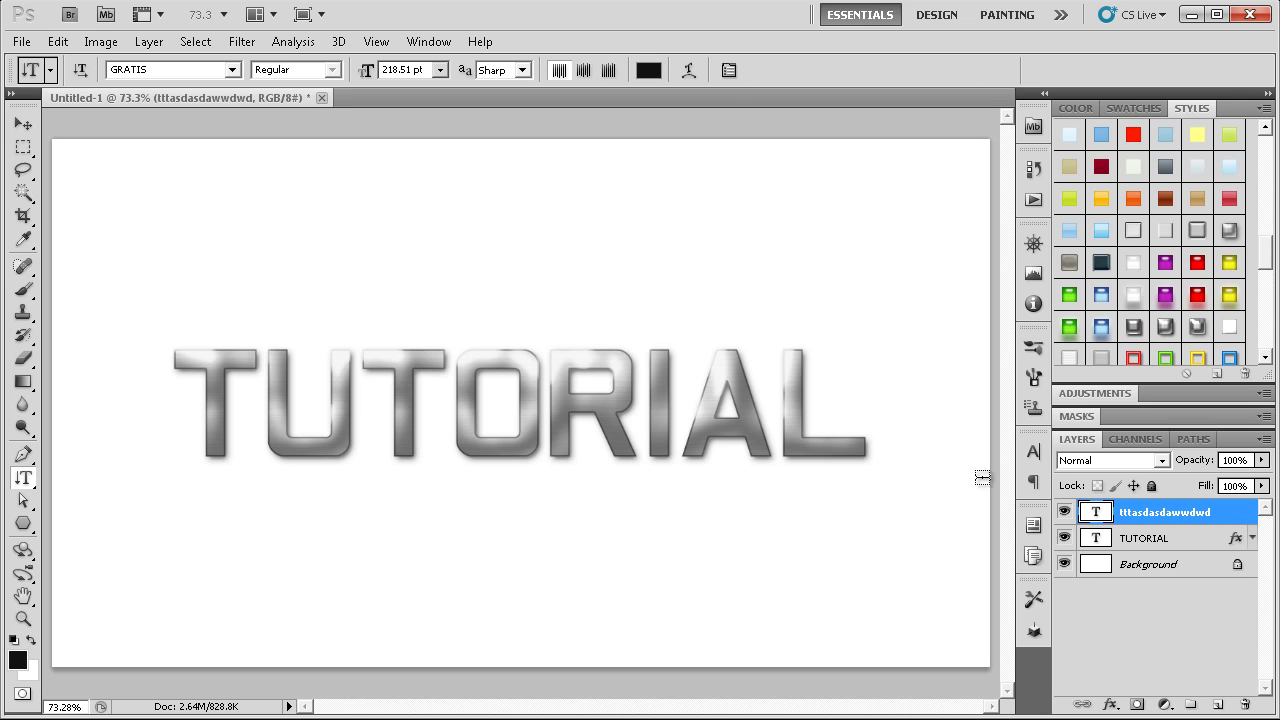
double_click(1087, 511)
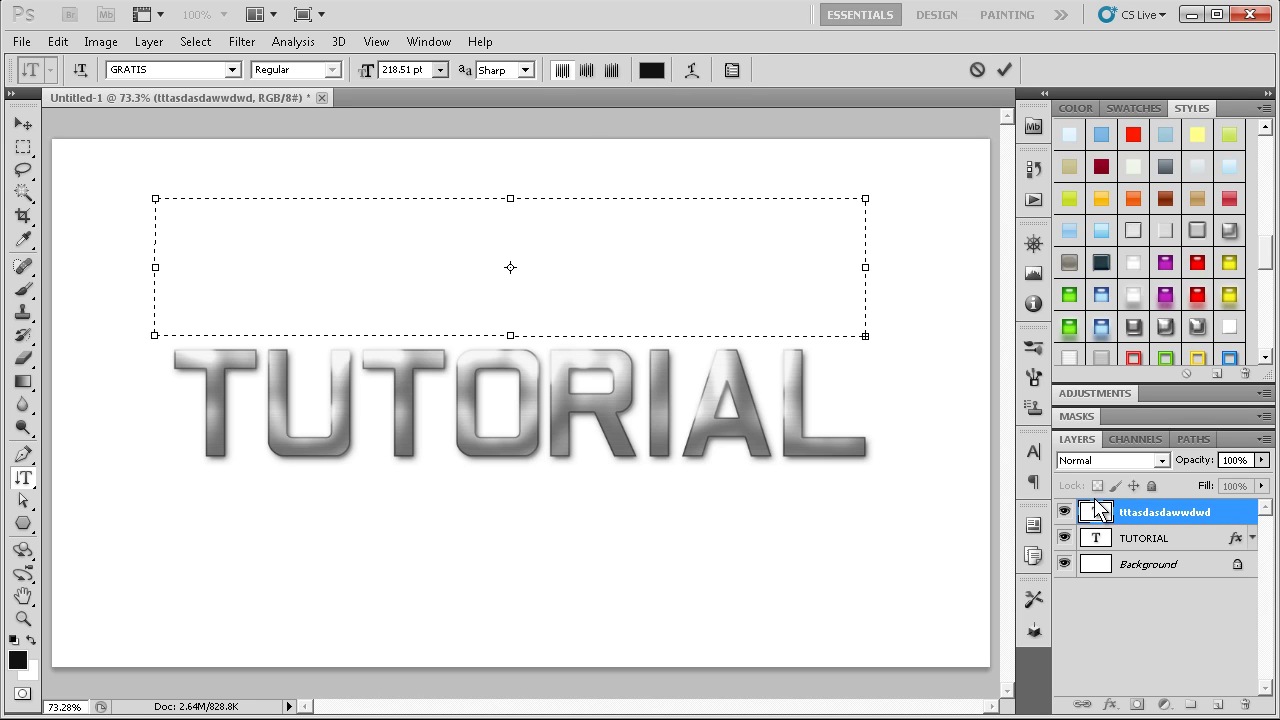
left_click(1156, 514)
left_click(1094, 233)
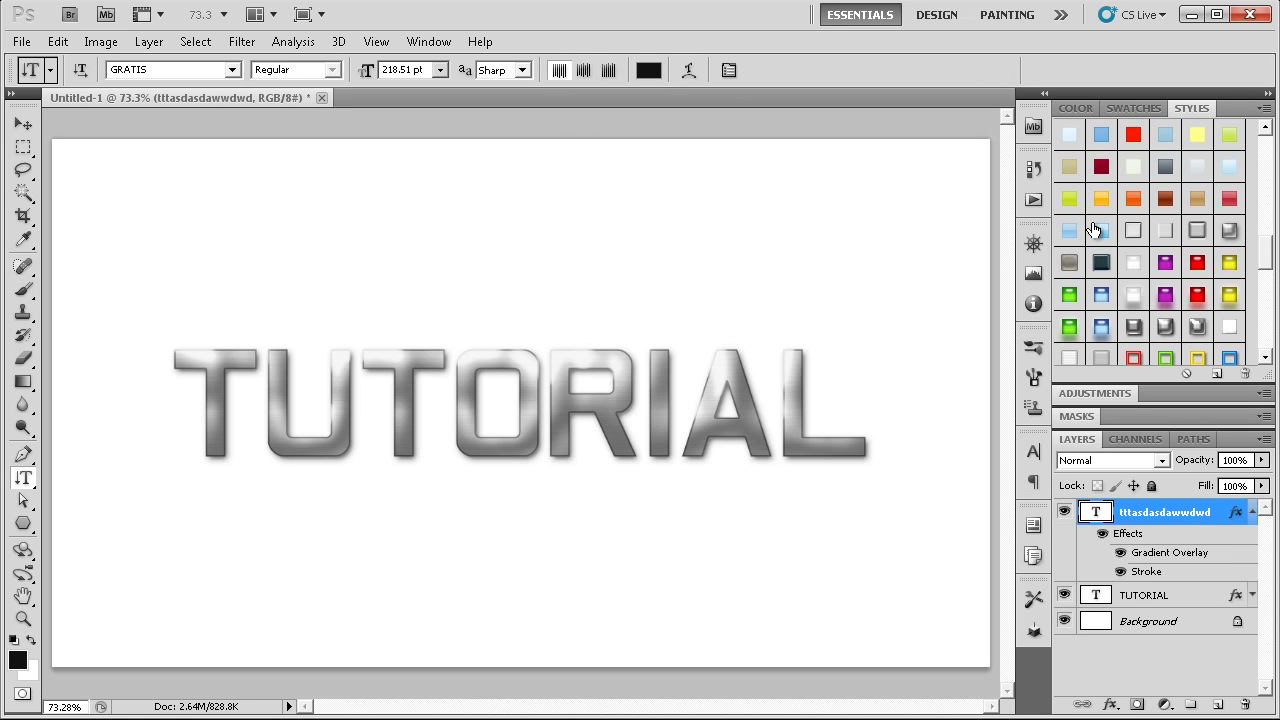
left_click(1080, 233)
key("Delete")
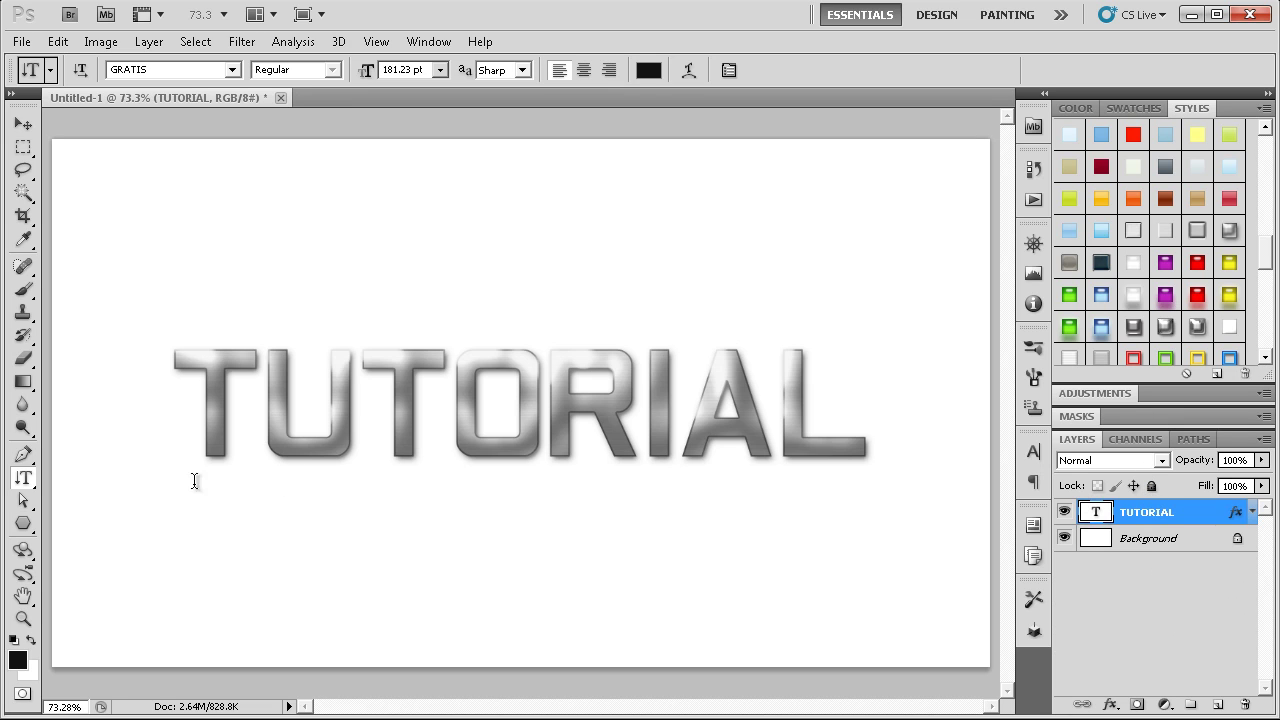
- Draw and rotate a type-mask frame above TUTORIAL, then cancel it
right_click(23, 477)
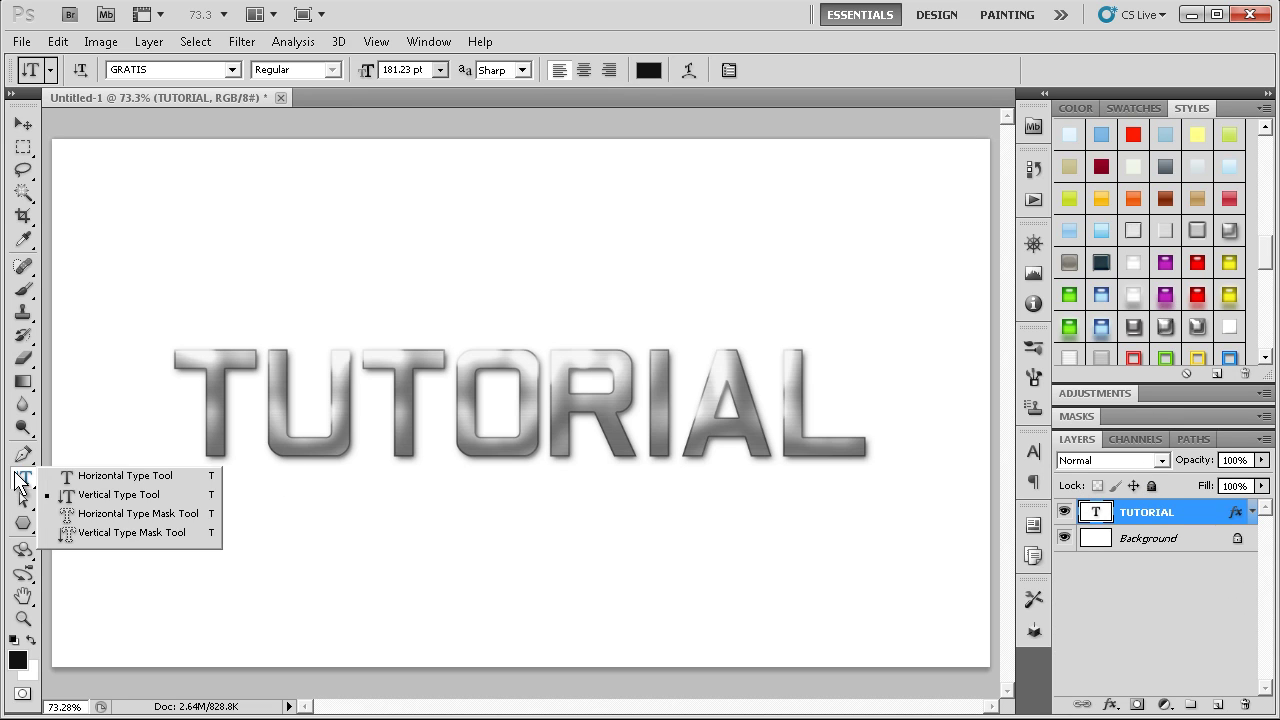
left_click(110, 514)
left_click_drag(184, 222, 844, 349)
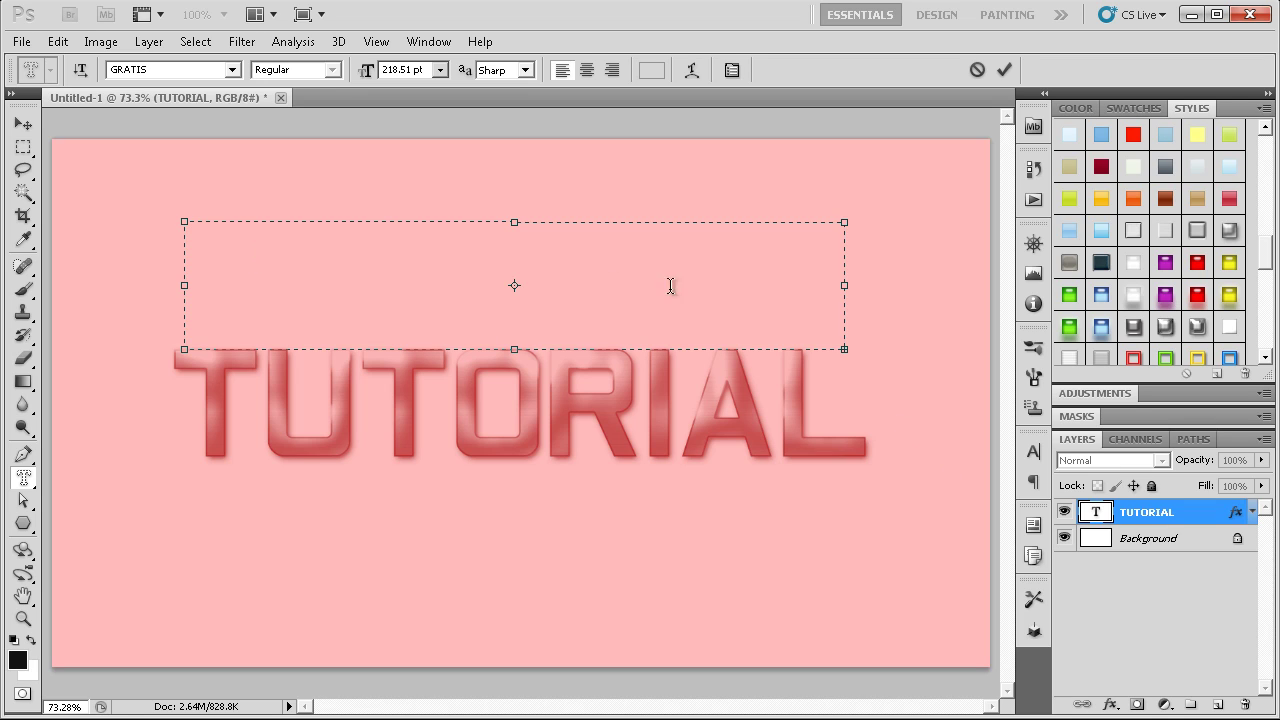
left_click_drag(689, 209, 489, 209)
left_click_drag(629, 117, 609, 378)
right_click(588, 368)
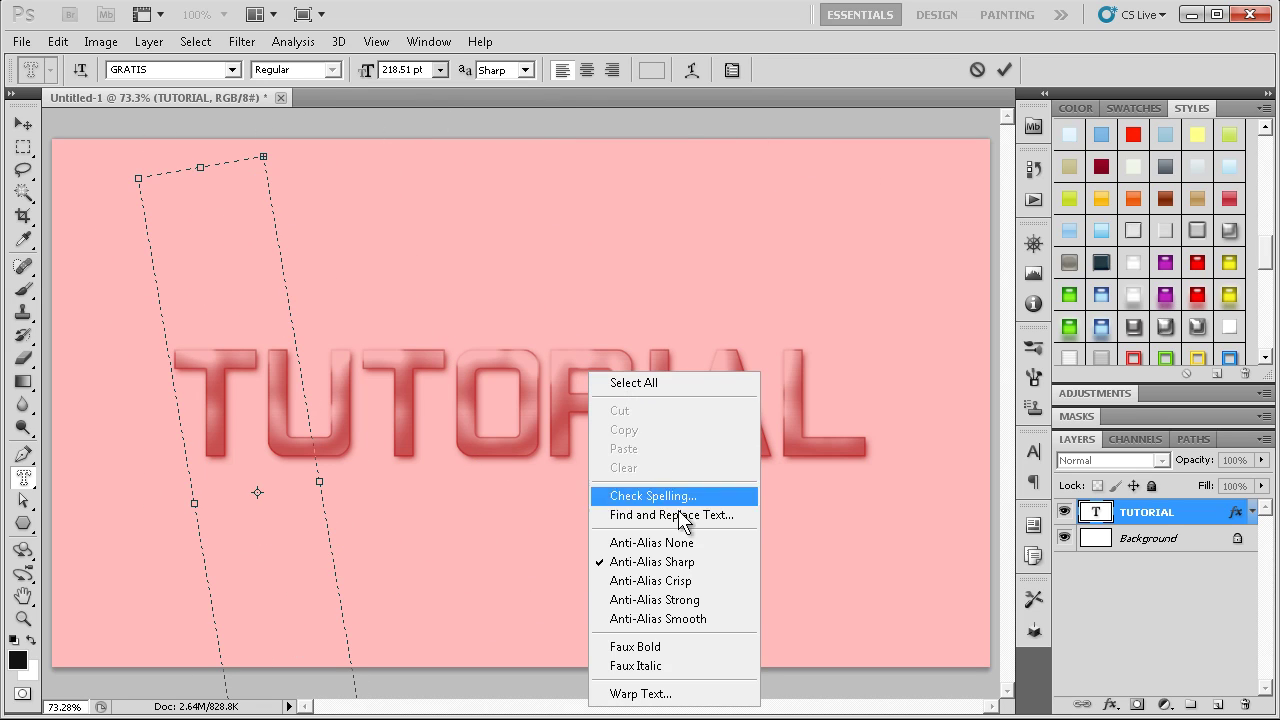
key("Escape")
left_click(1113, 511)
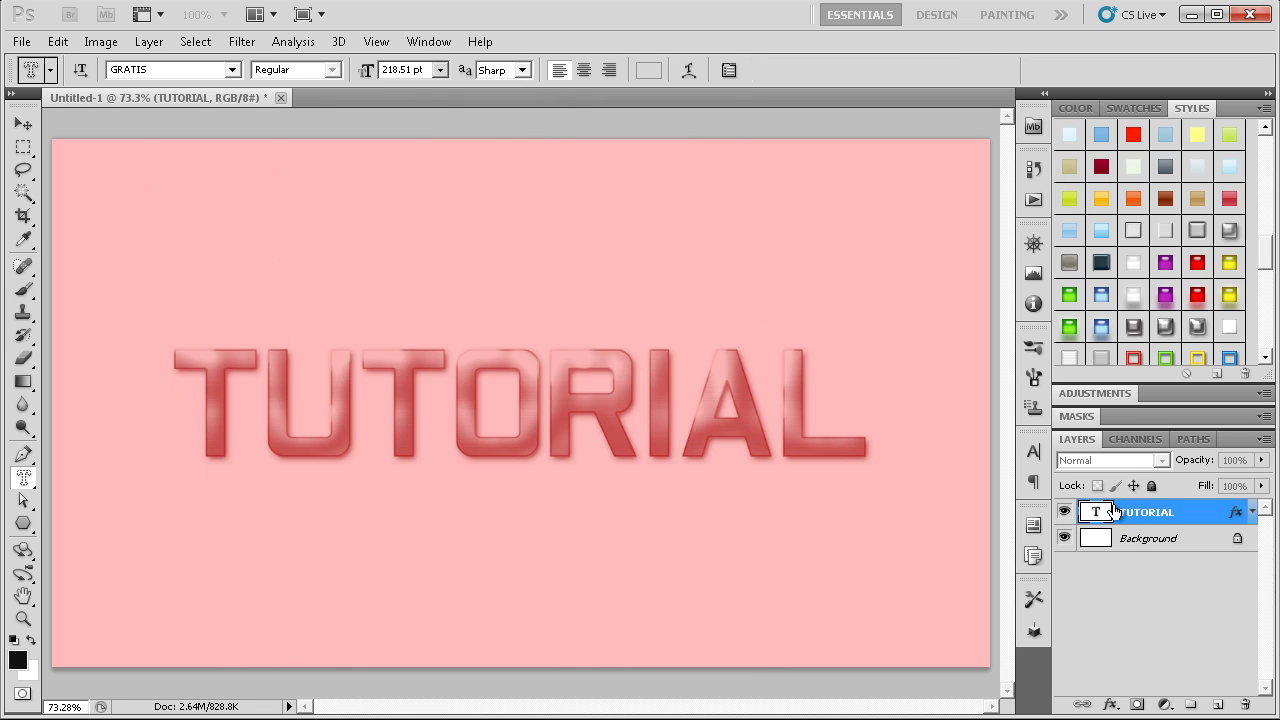
- Restore the horizontal Type tool and nudge TUTORIAL slightly right with the Move tool
right_click(21, 486)
left_click(100, 468)
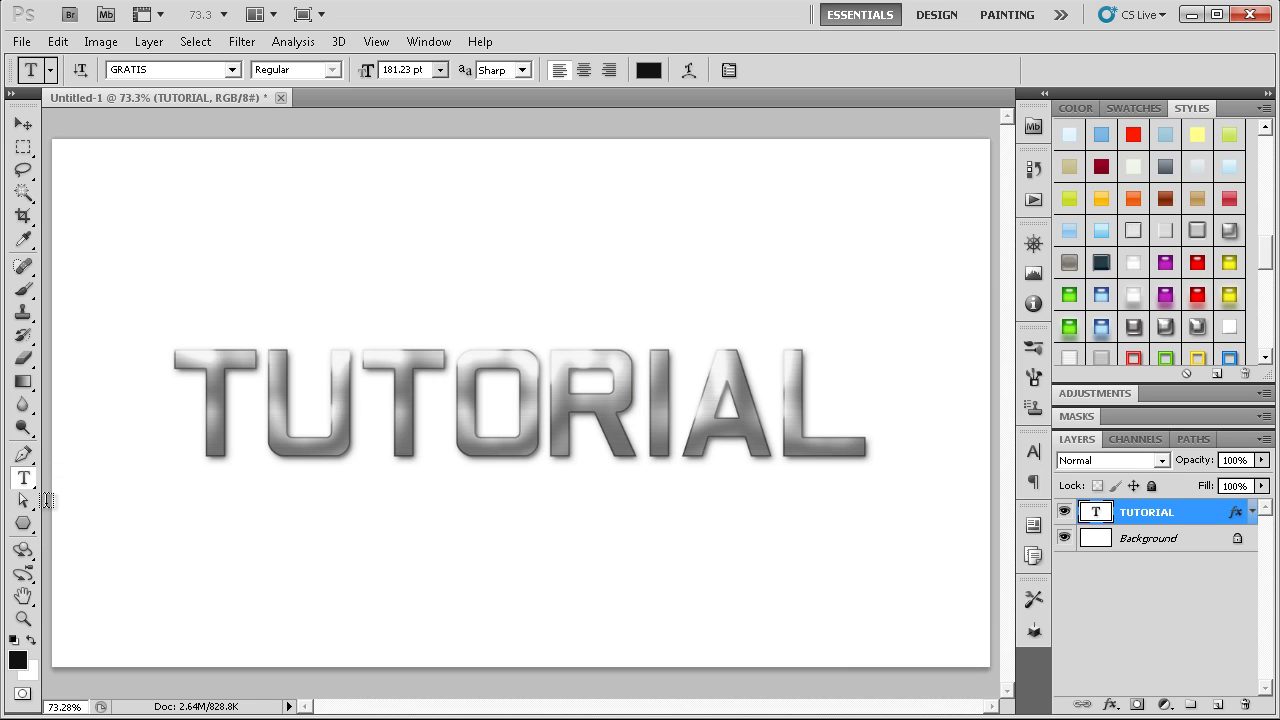
left_click(23, 123)
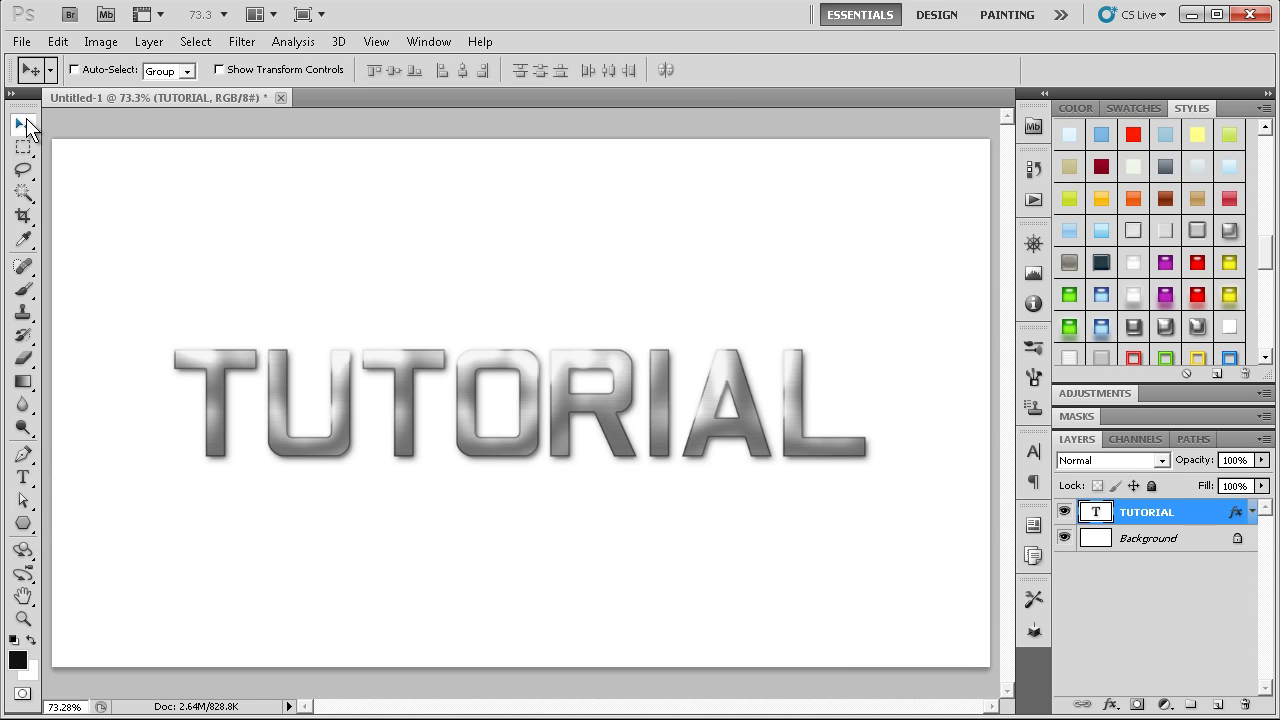
left_click_drag(496, 394, 509, 397)
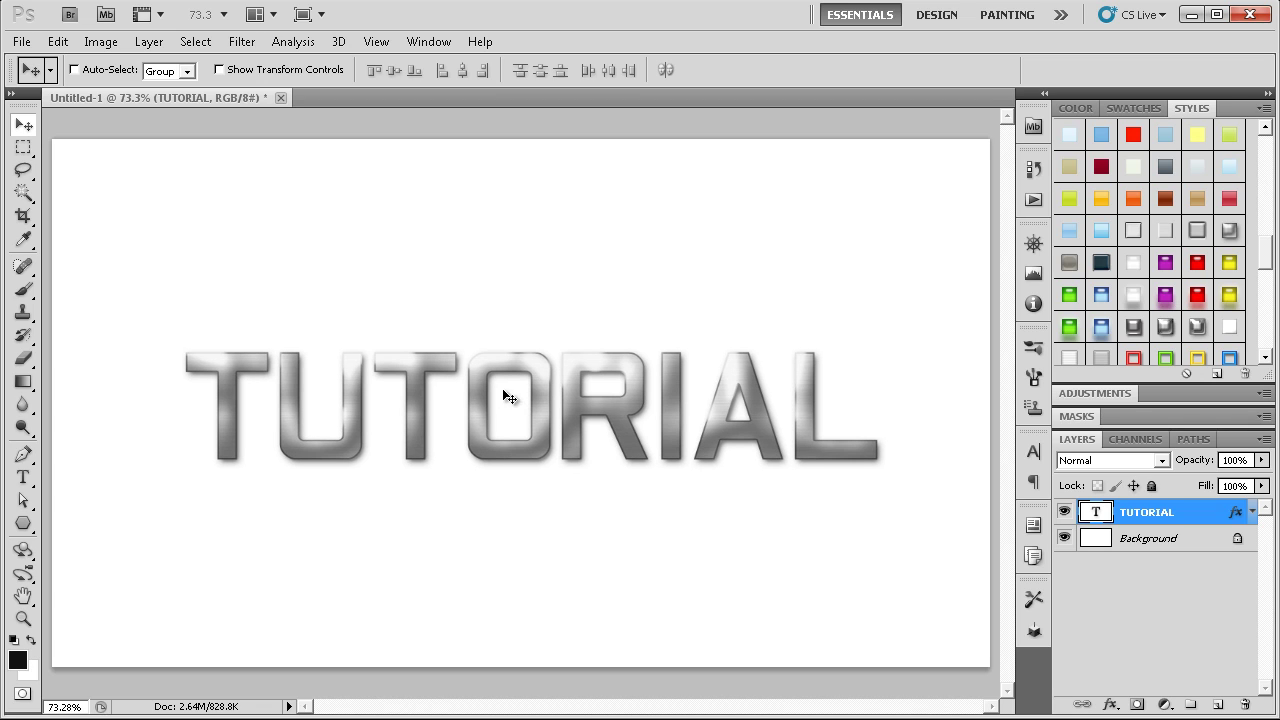
double_click(1096, 513)
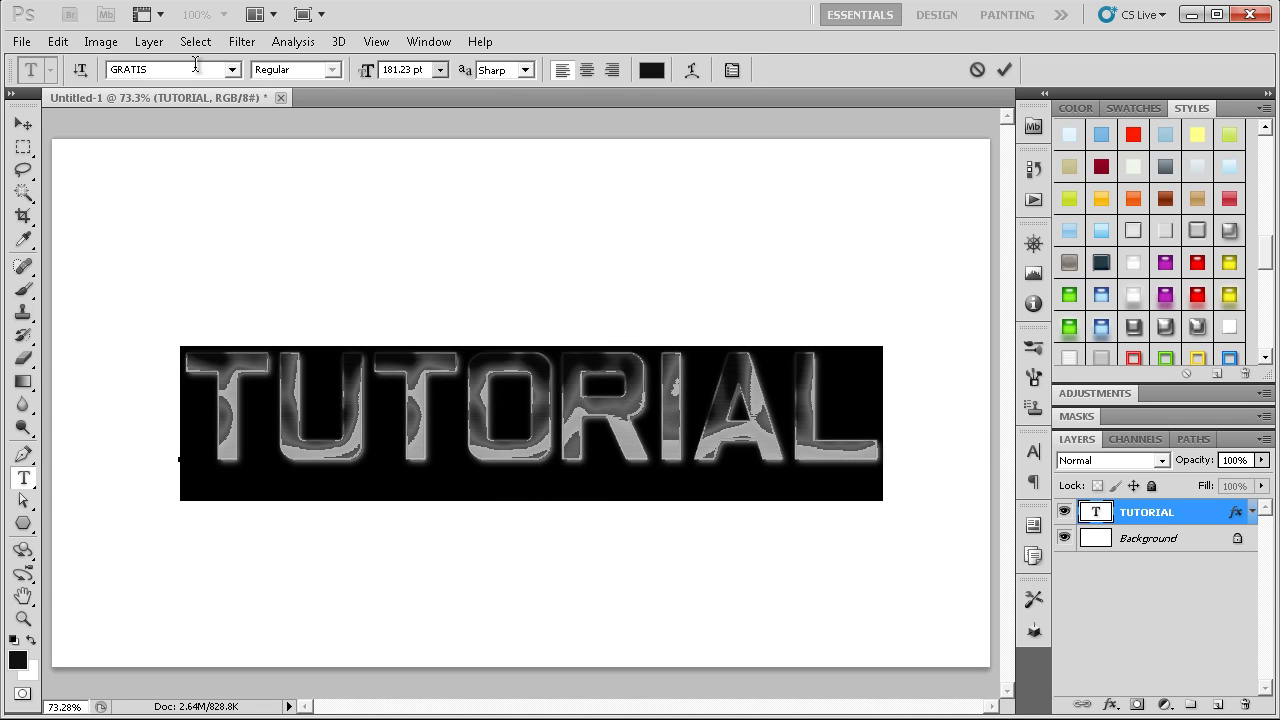
left_click(232, 69)
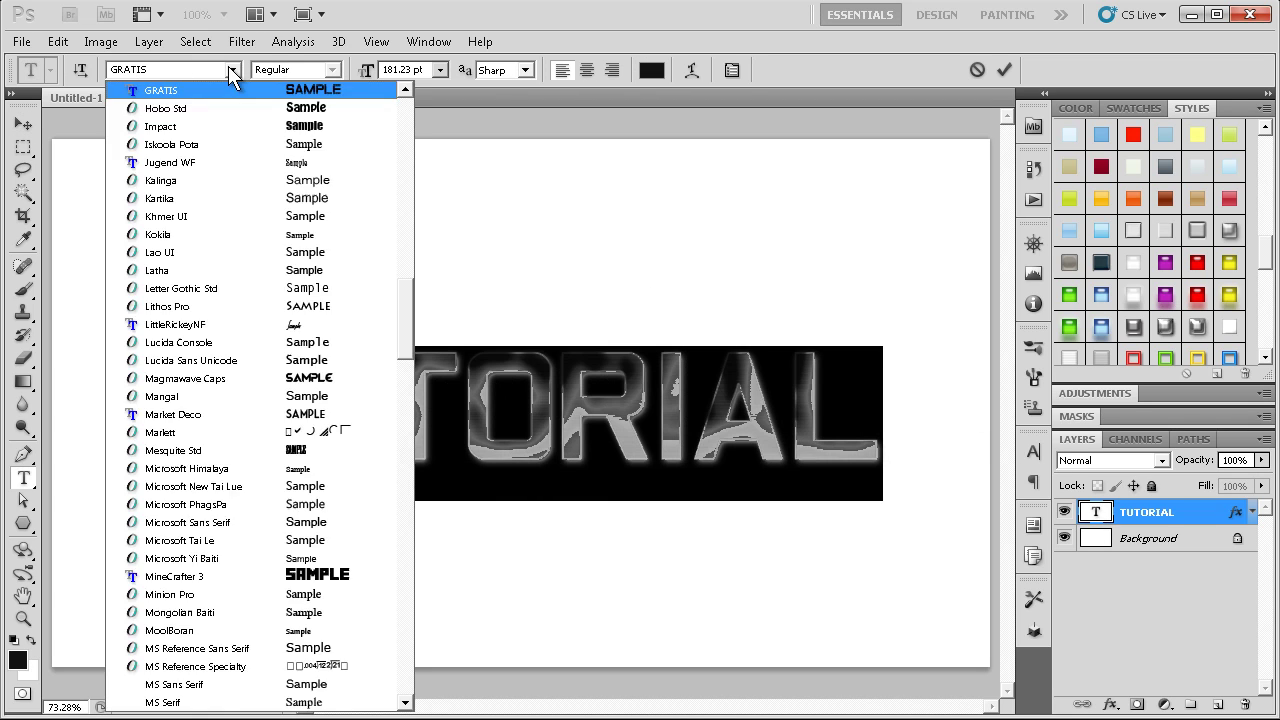
left_click(251, 144)
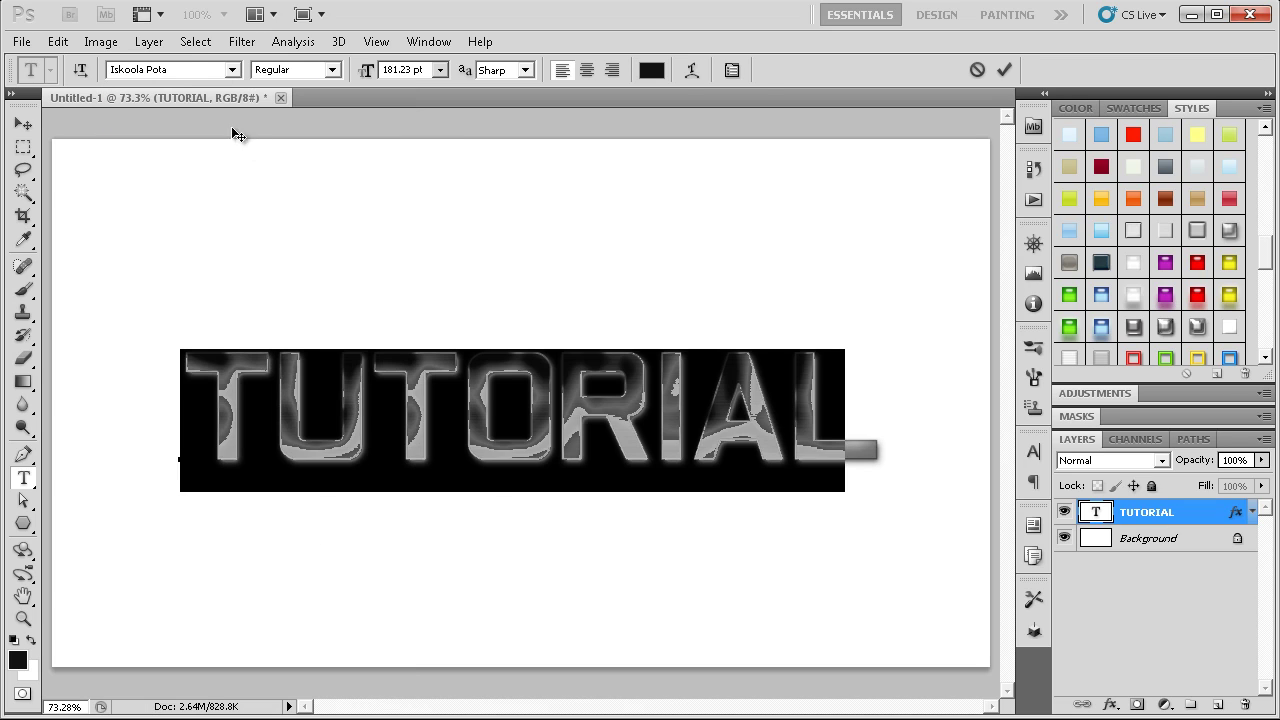
left_click(214, 70)
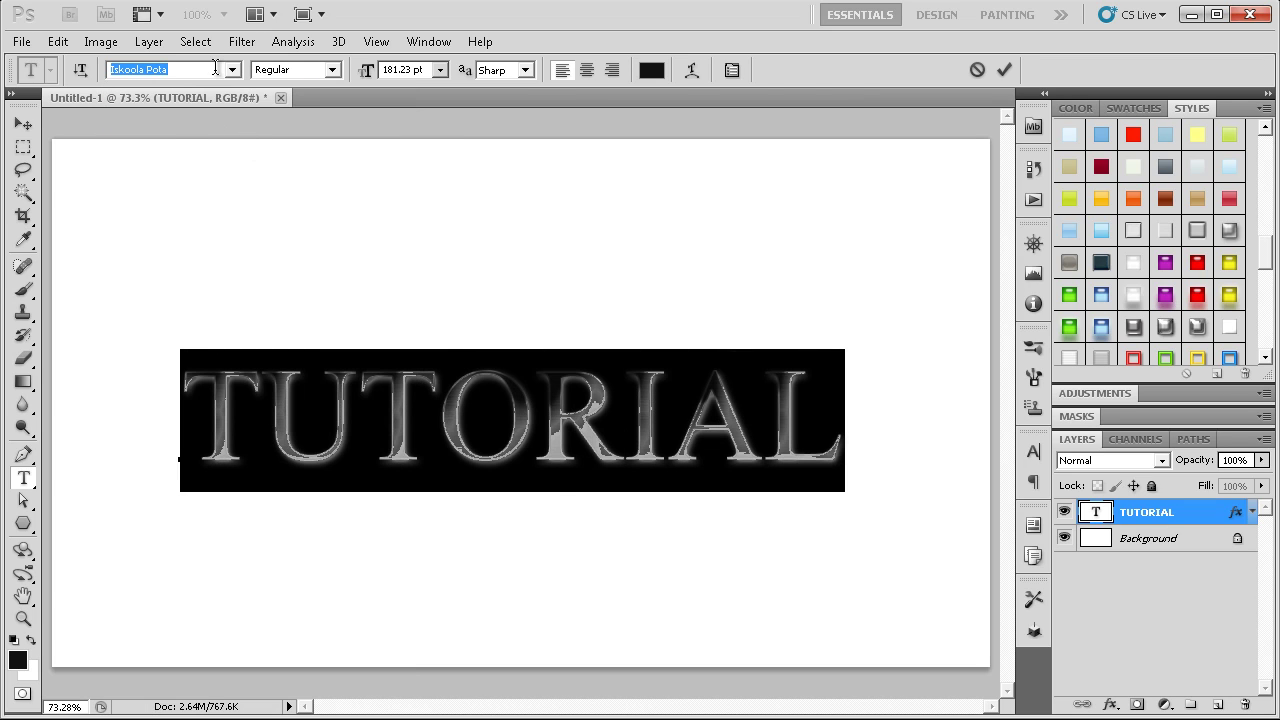
key("Down")
key("Down")
key("Down")
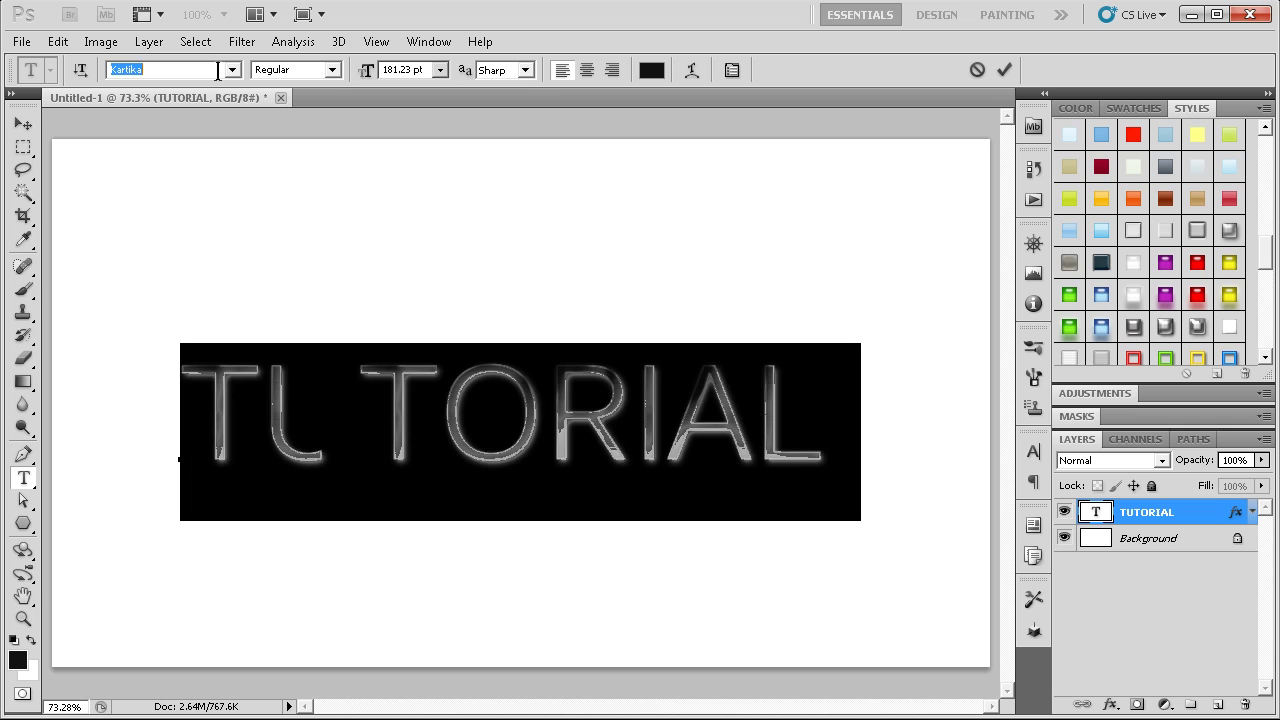
key("Down")
key("Down")
key("Down")
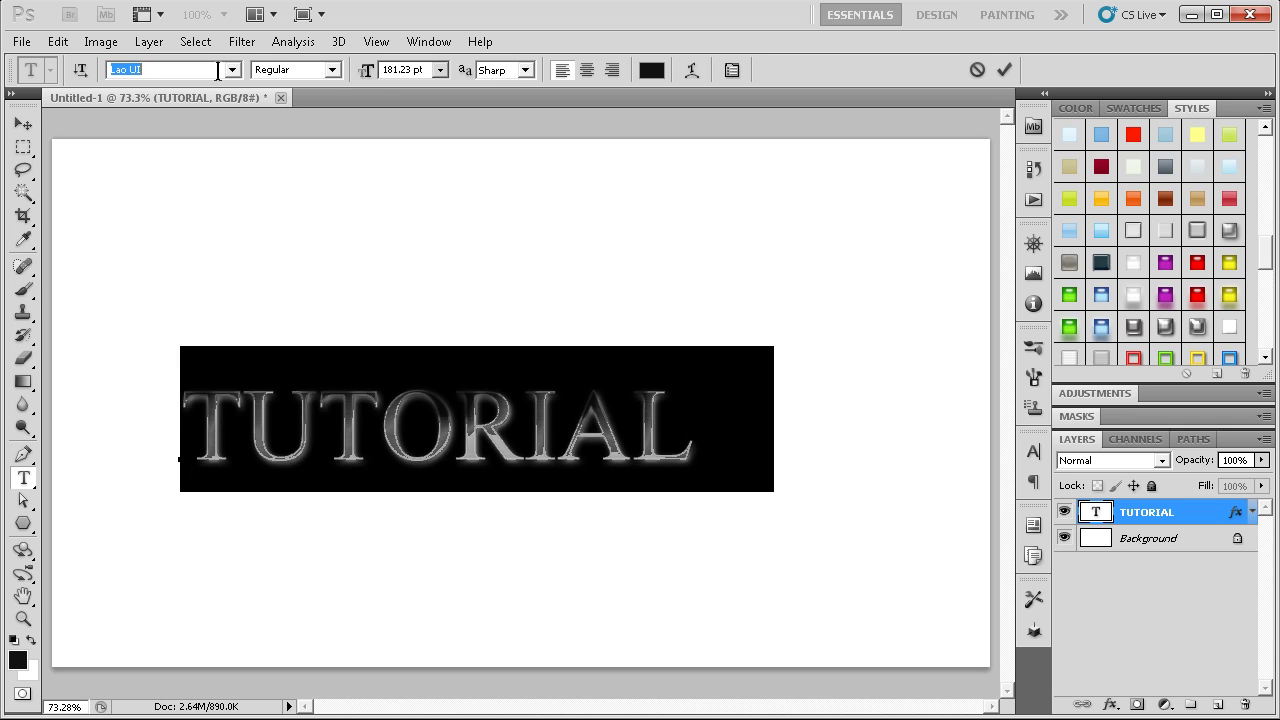
key("Down")
key("Down")
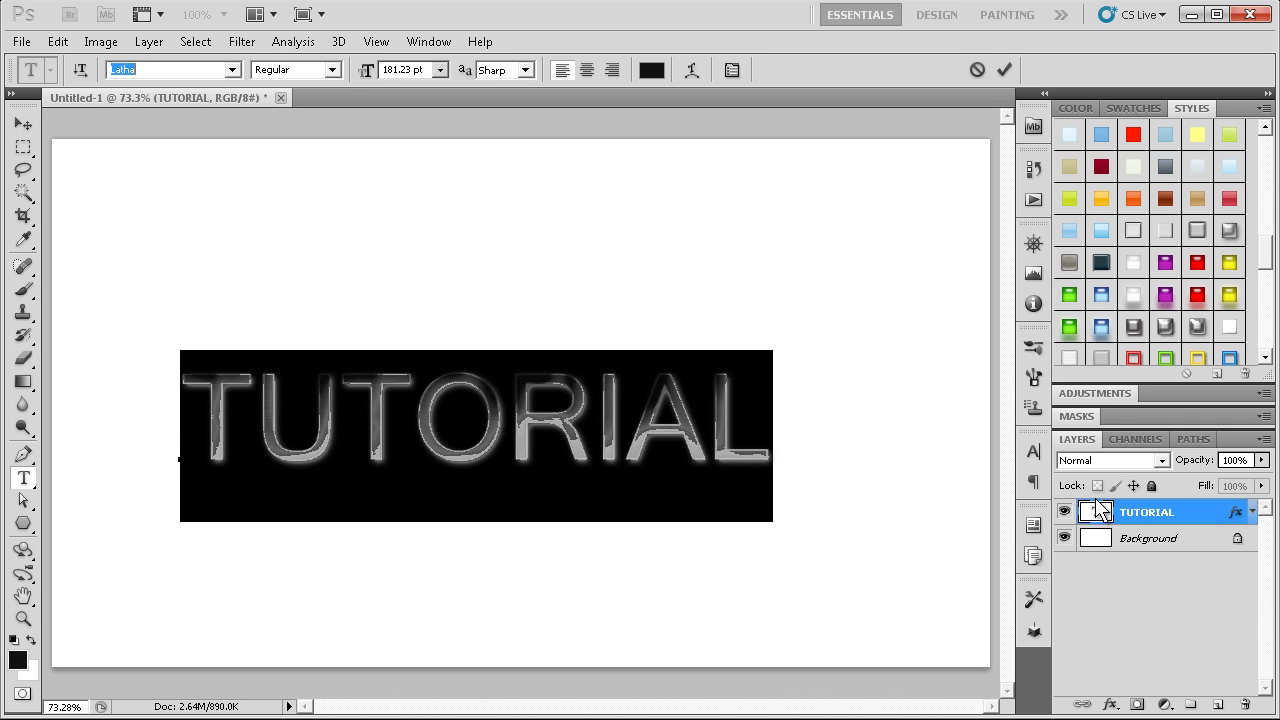
key("ctrl+Return")
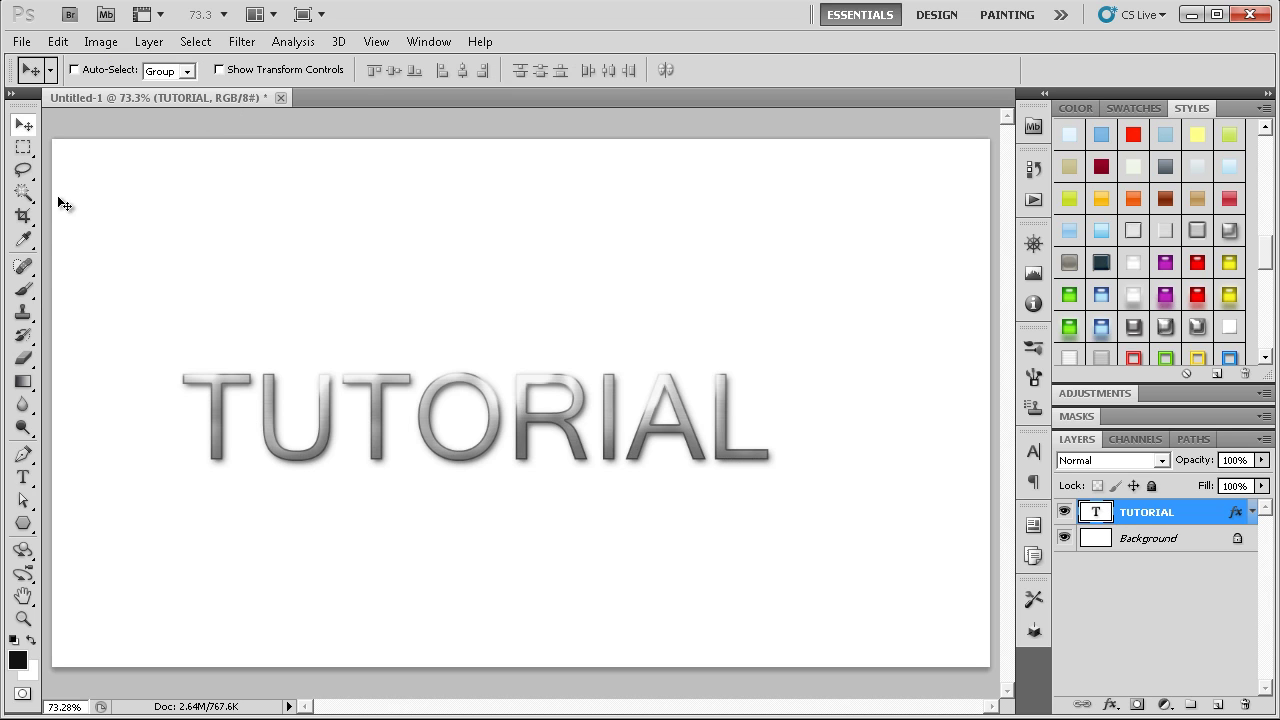
double_click(1095, 512)
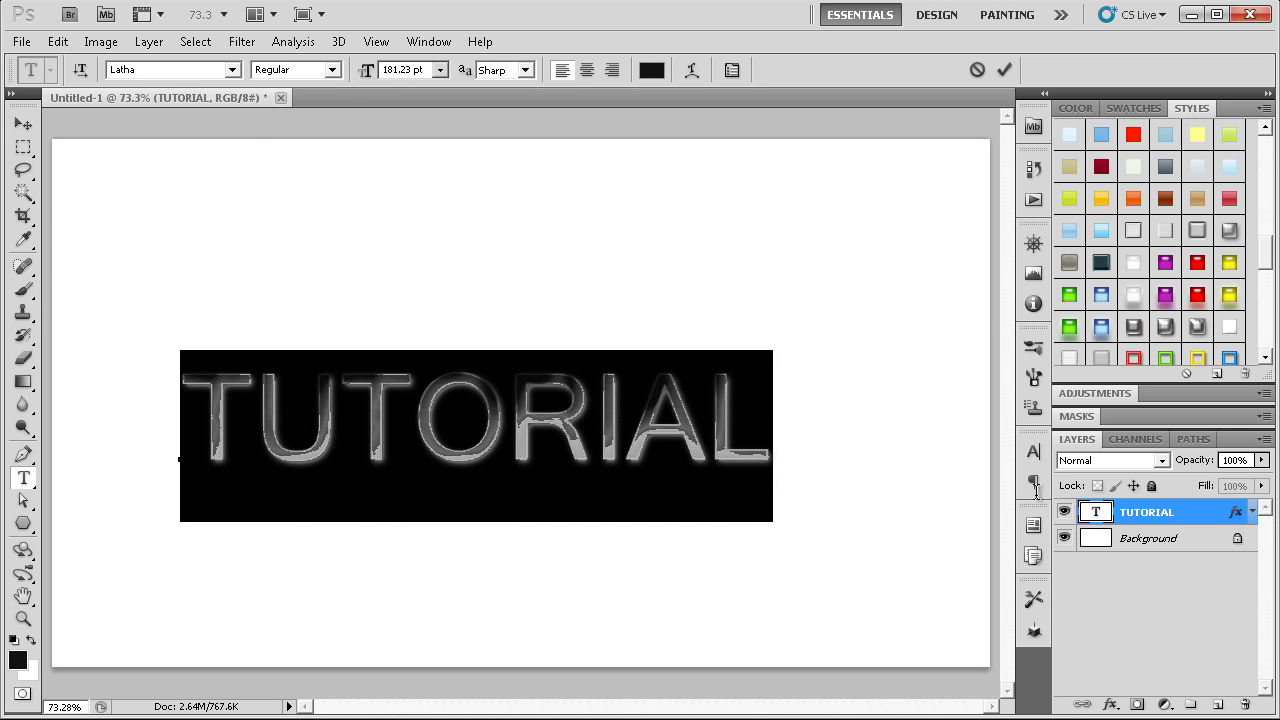
left_click(236, 70)
scroll(366, 180, "up", 10)
scroll(366, 180, "up", 10)
scroll(366, 180, "up", 5)
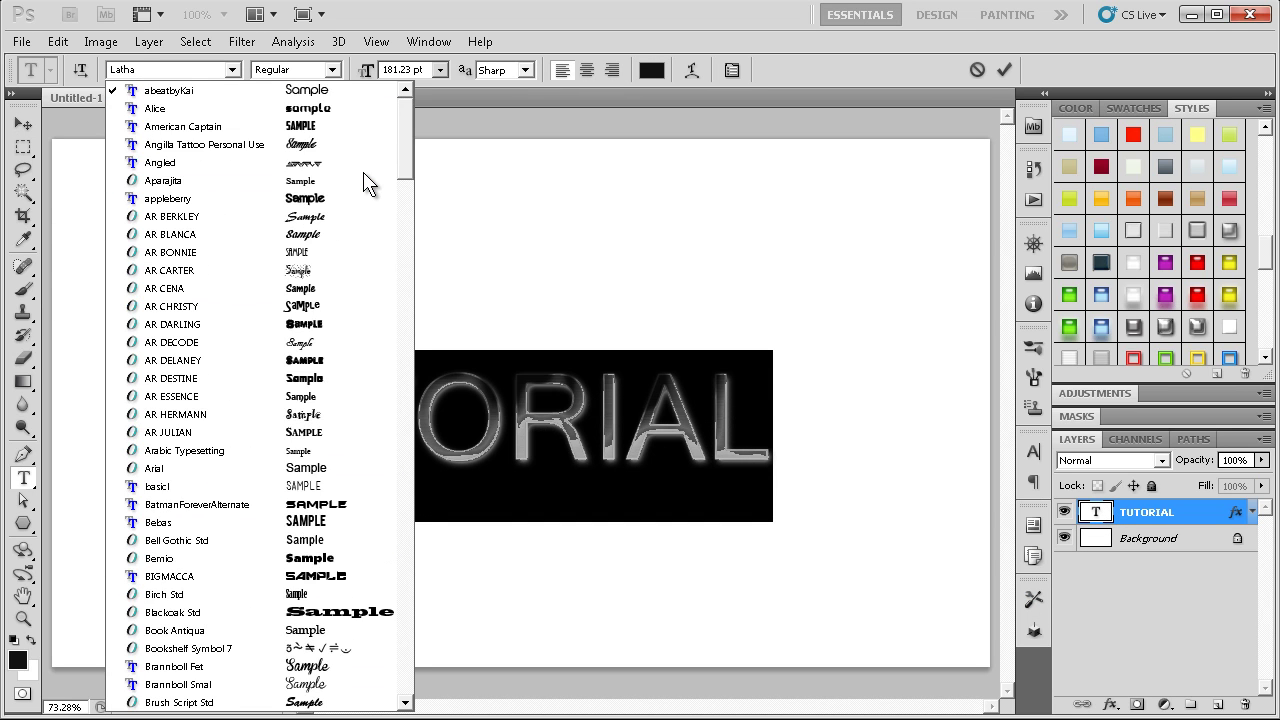
scroll(300, 120, "down", 2)
left_click(220, 69)
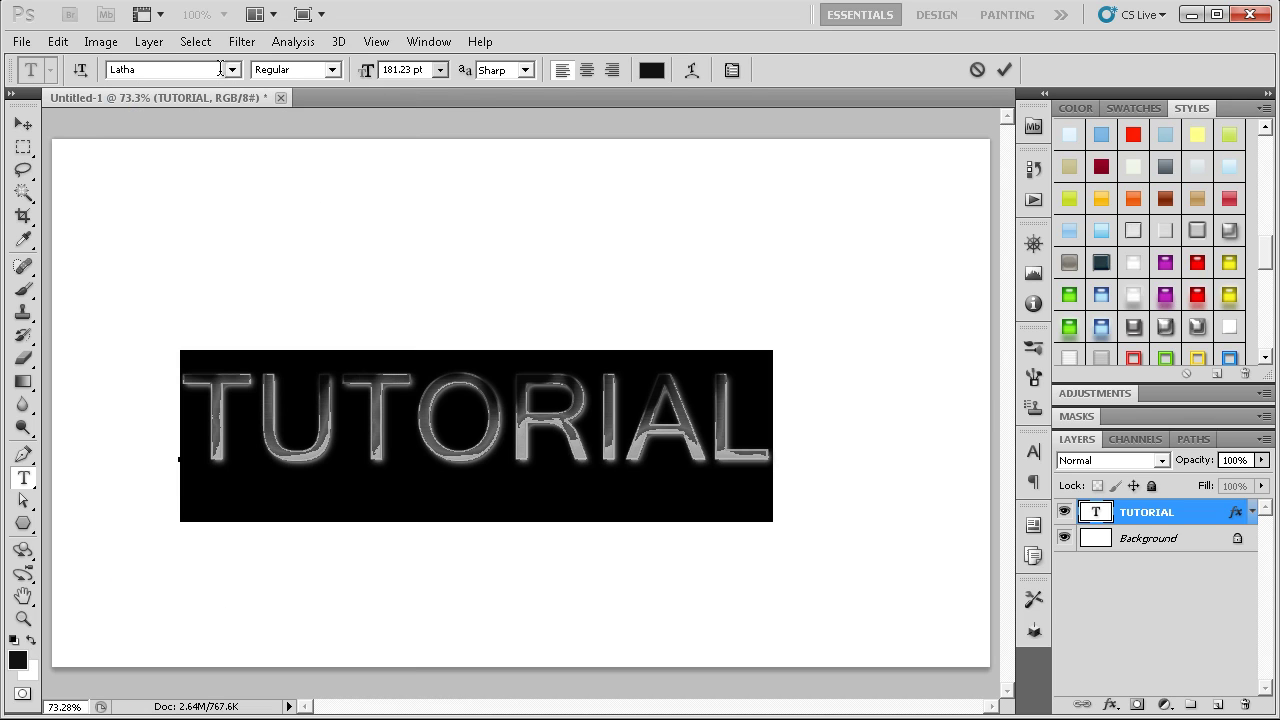
type("gratis")
key("Return")
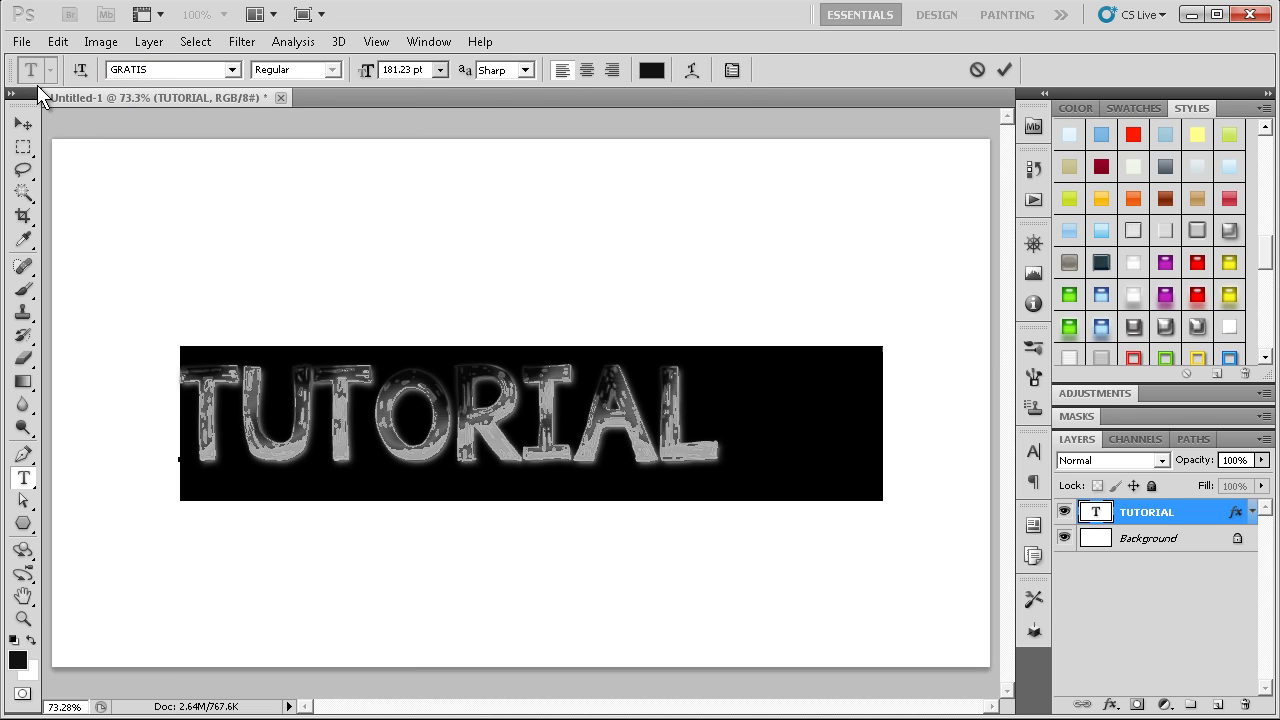
left_click(1126, 518)
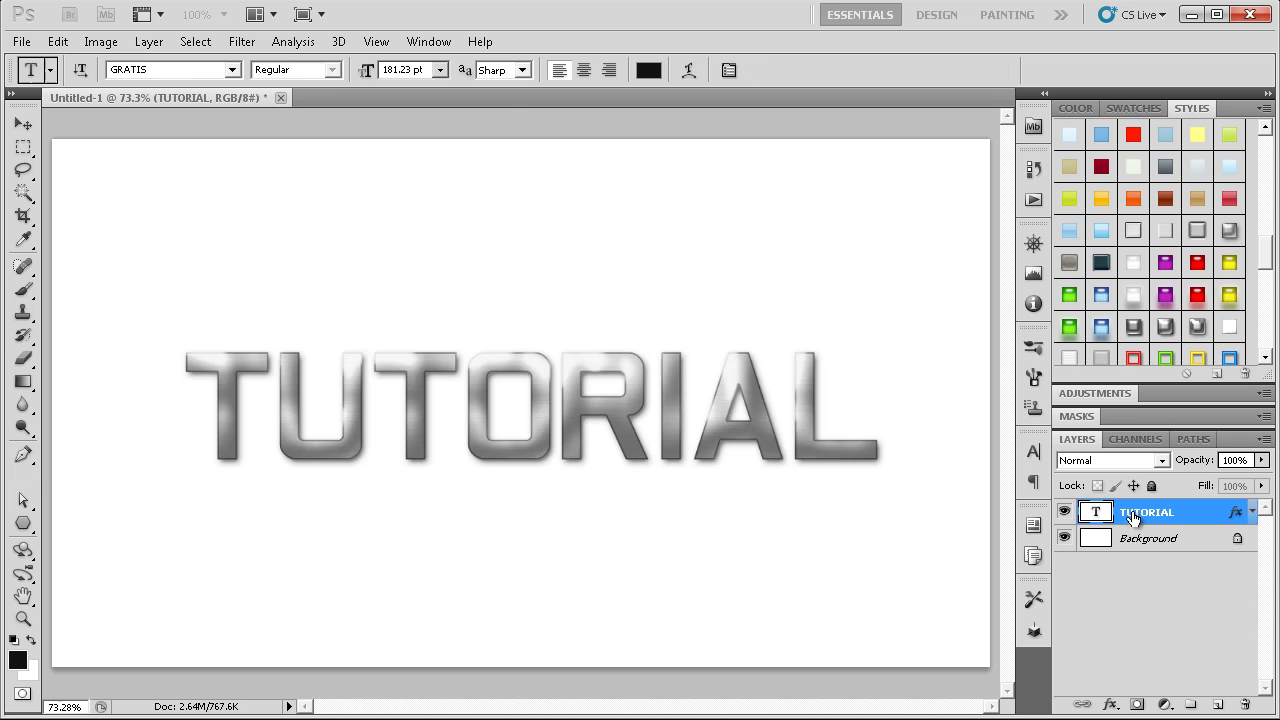
key("v")
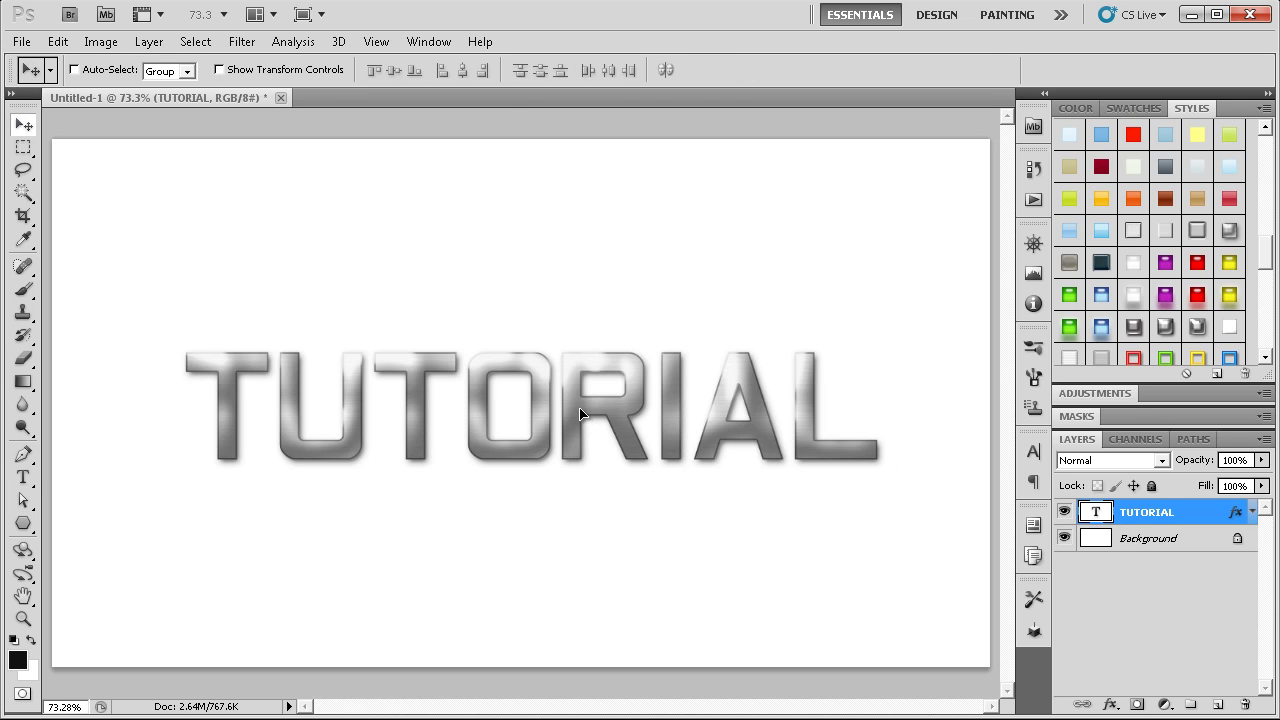
- Move TUTORIAL up toward the top and draw a paragraph text box across the lower canvas
mouse_move(579, 408)
left_mouse_down()
mouse_move(569, 266)
mouse_move(590, 236)
left_mouse_up()
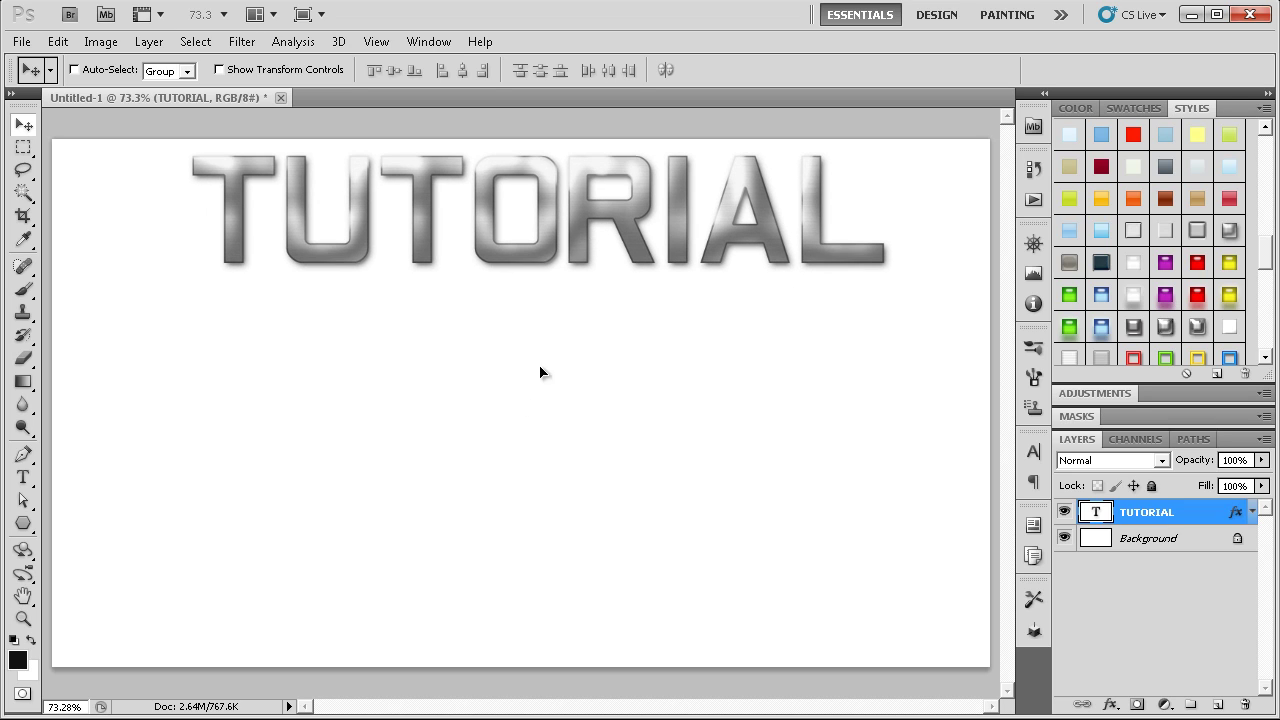
left_click(23, 453)
left_click(23, 477)
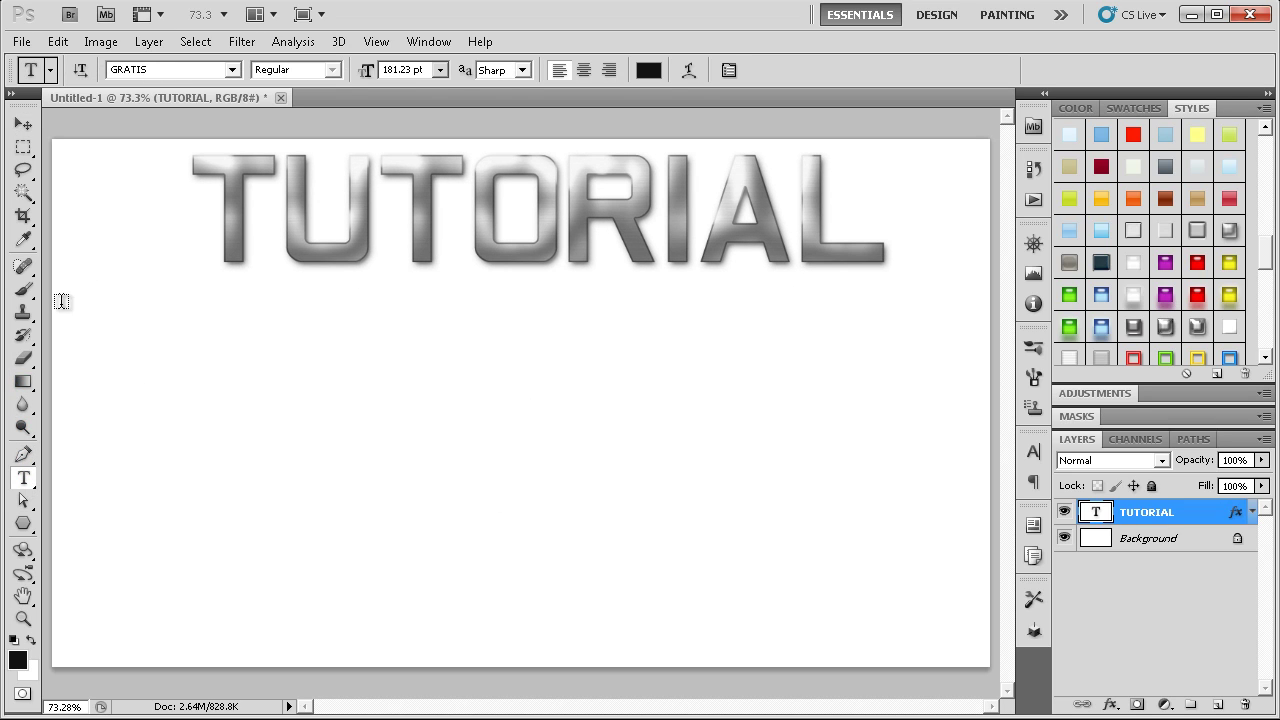
left_click_drag(62, 304, 997, 685)
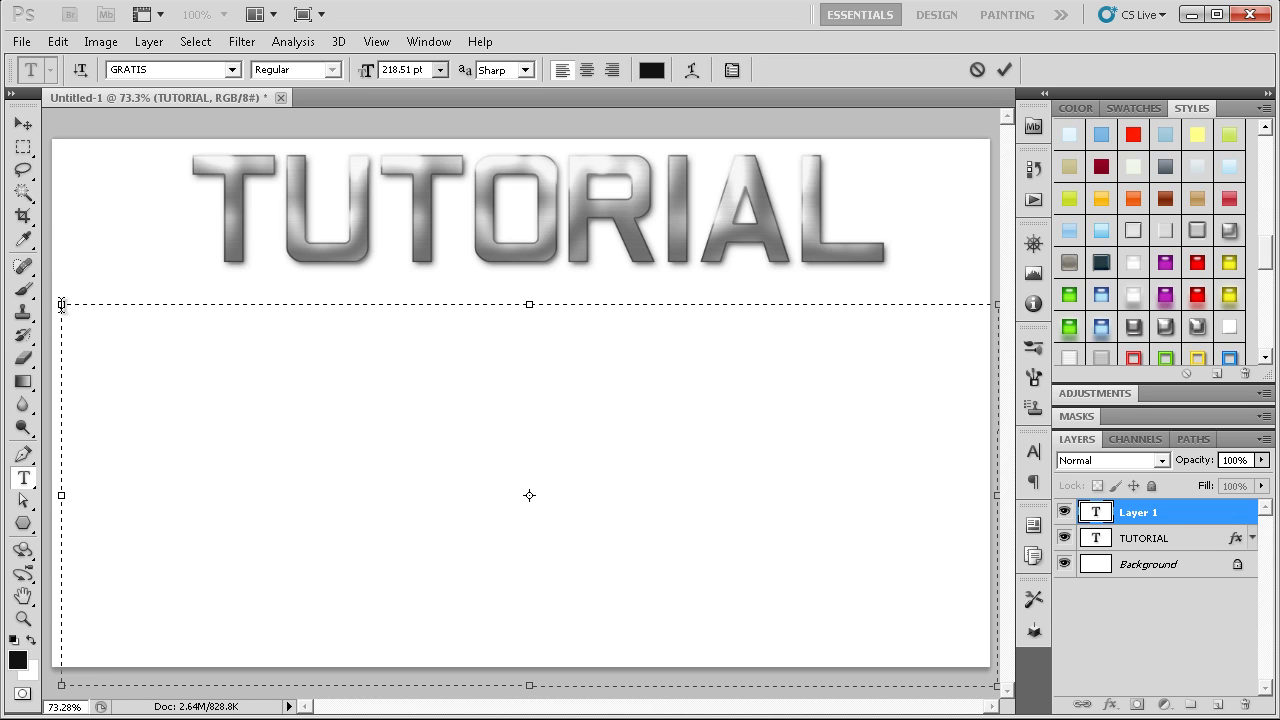
- Switch to Opera, scroll the dafont page and check the finished downloads list
key("alt+Tab")
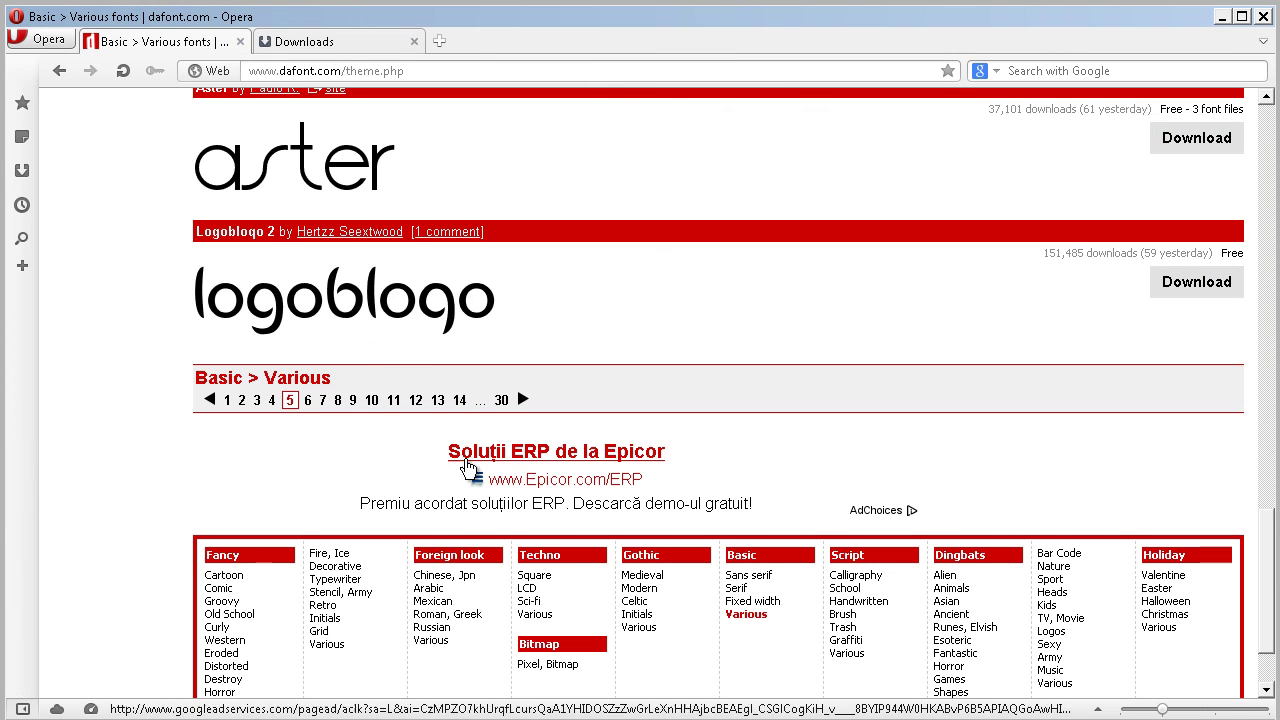
scroll(486, 466, "down", 2)
scroll(486, 466, "up", 10)
scroll(423, 408, "up", 10)
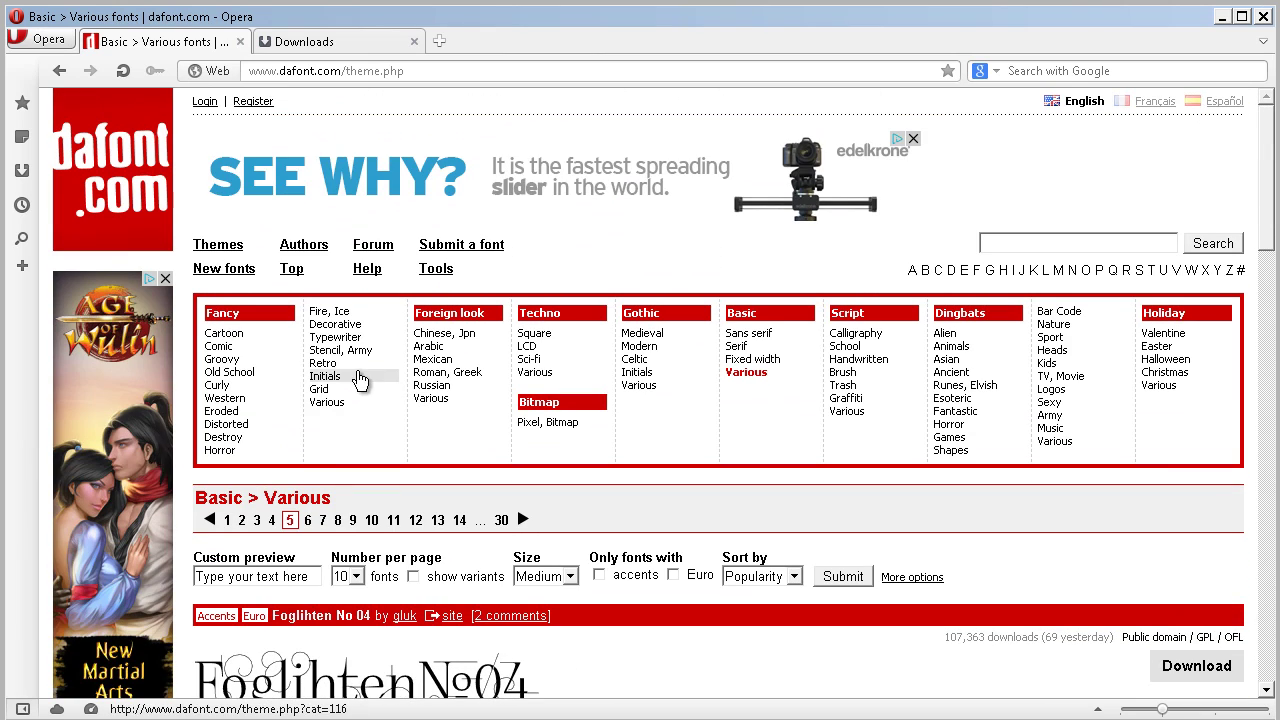
scroll(614, 321, "down", 5)
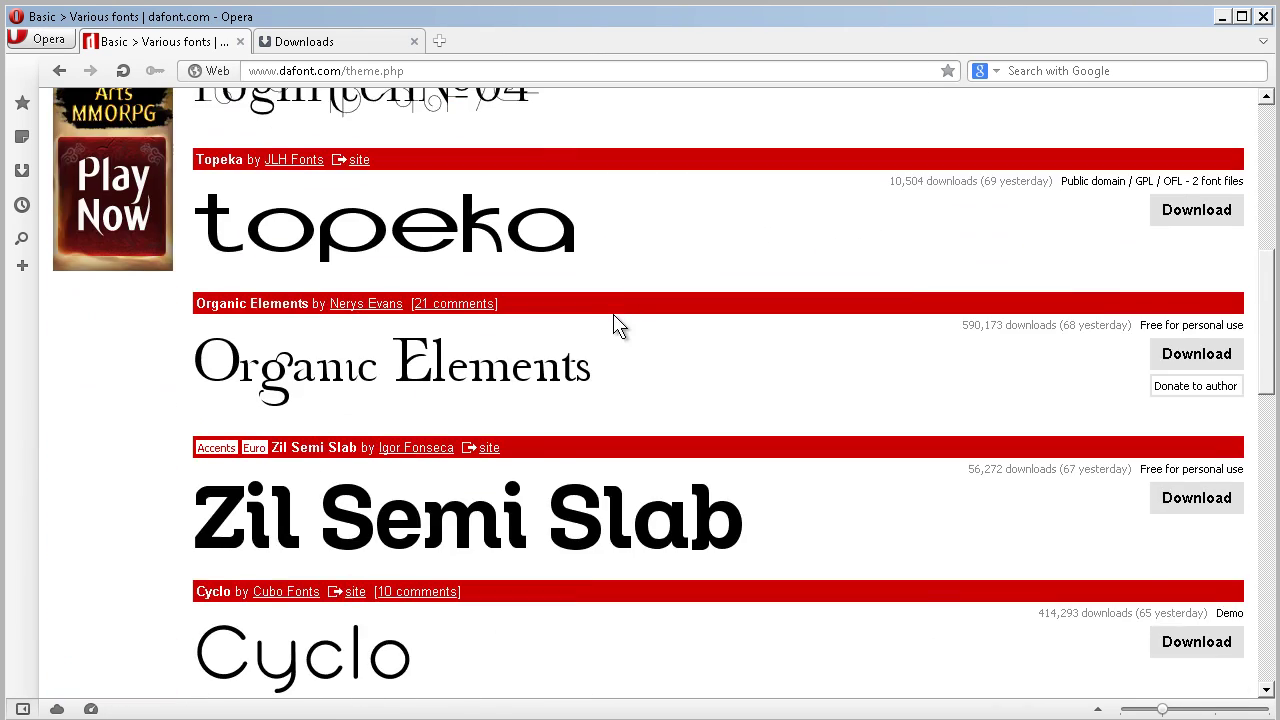
scroll(428, 262, "up", 5)
left_click(358, 45)
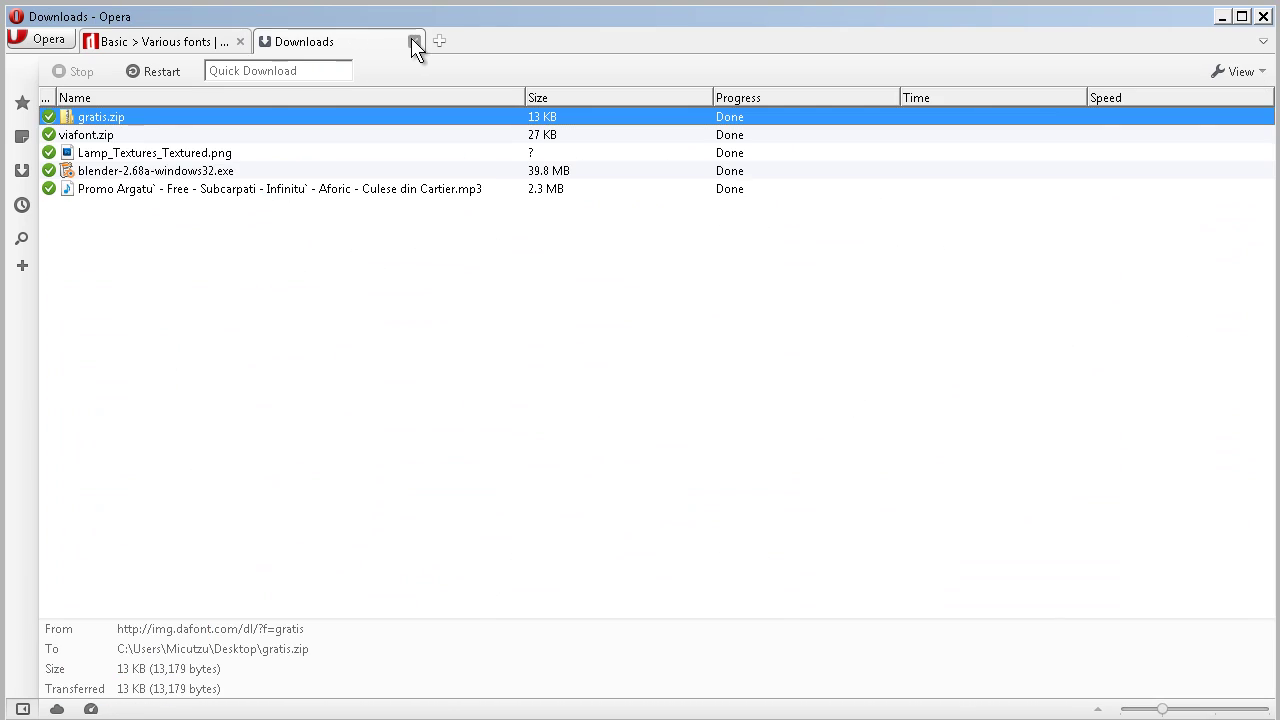
left_click(414, 41)
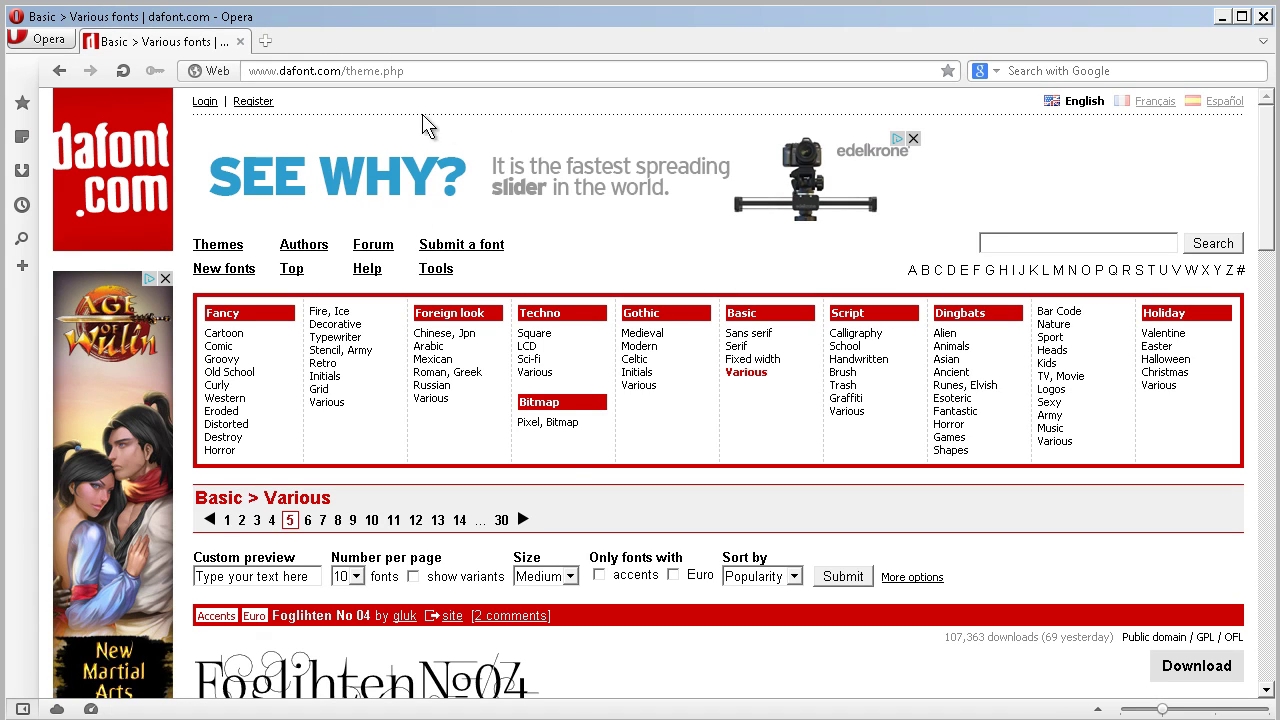
- View the dafont page source and select it from the top to the script closing line
right_click(379, 111)
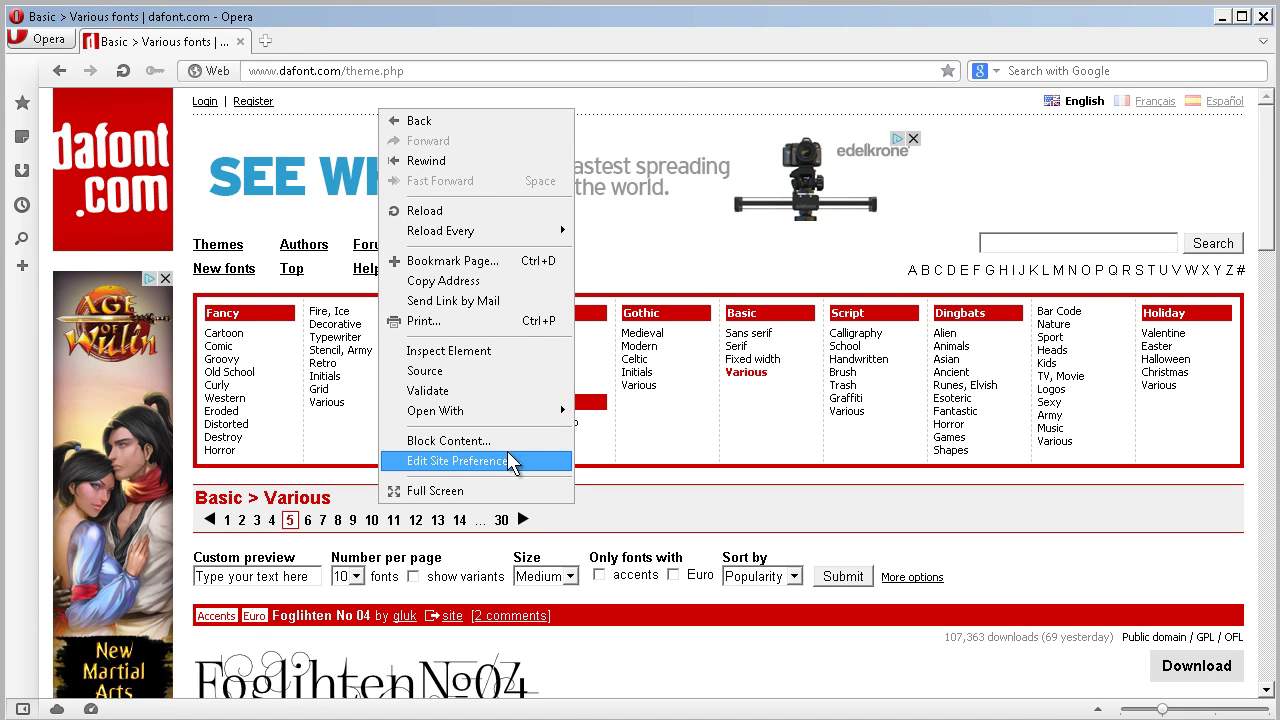
left_click(494, 370)
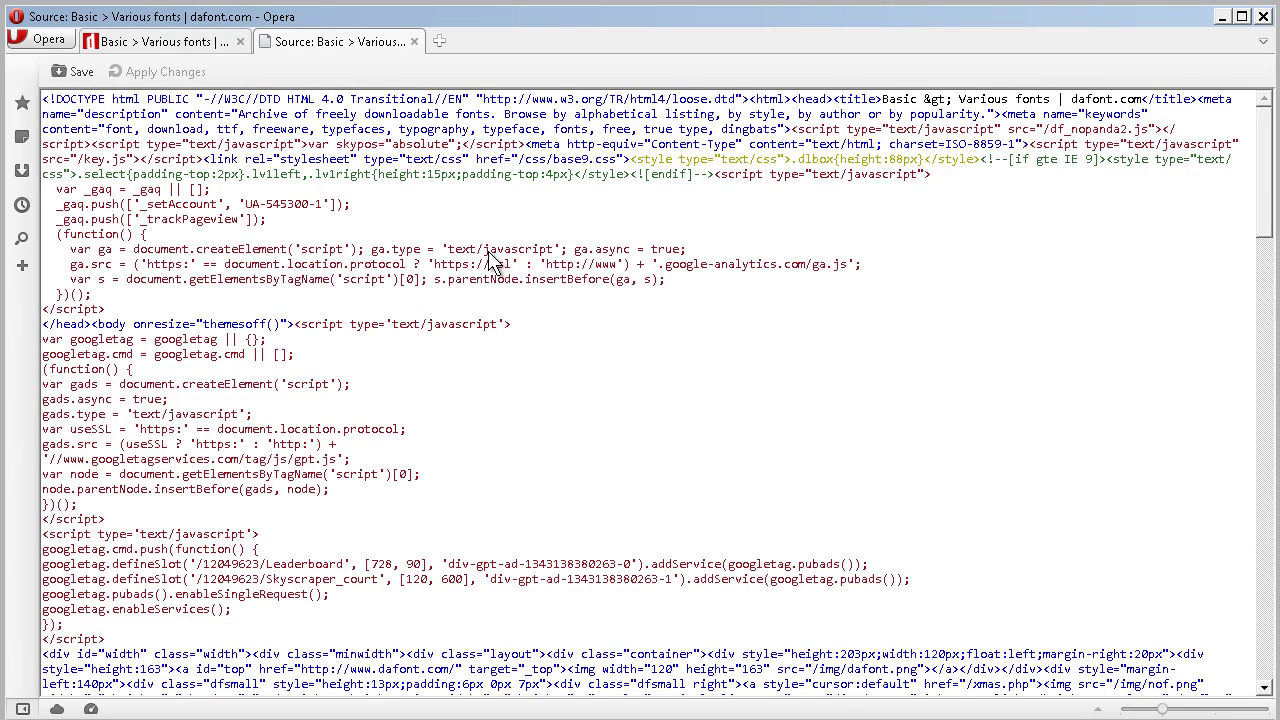
key("ctrl+a")
left_click(660, 366)
left_click_drag(400, 624, 82, 65)
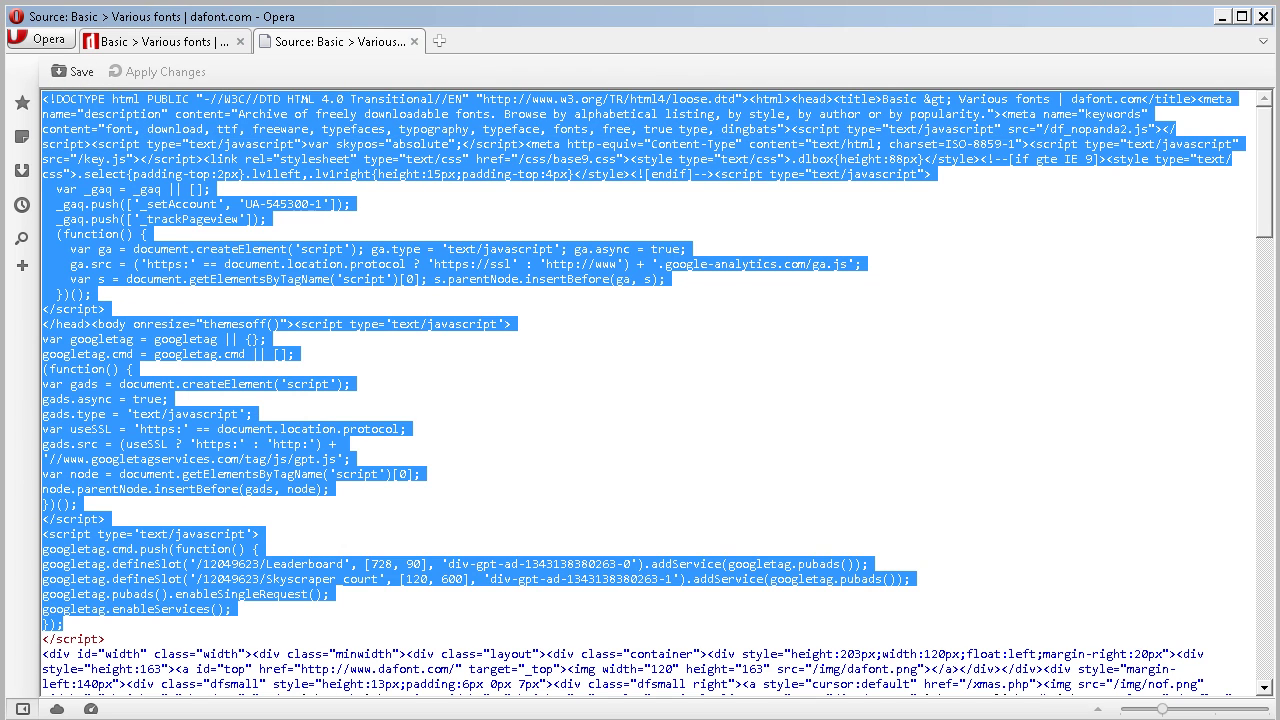
left_click(640, 400)
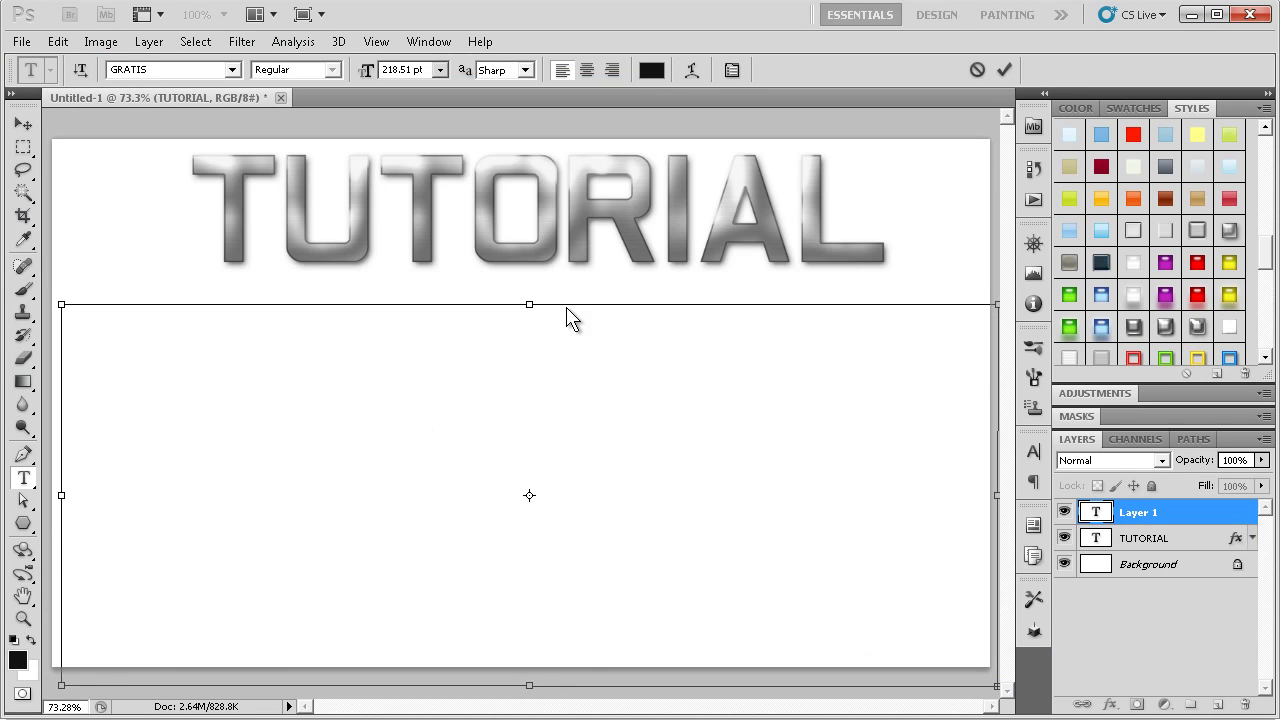
- Paste the HTML source into the text box and shrink it to 6 pt
key("ctrl+v")
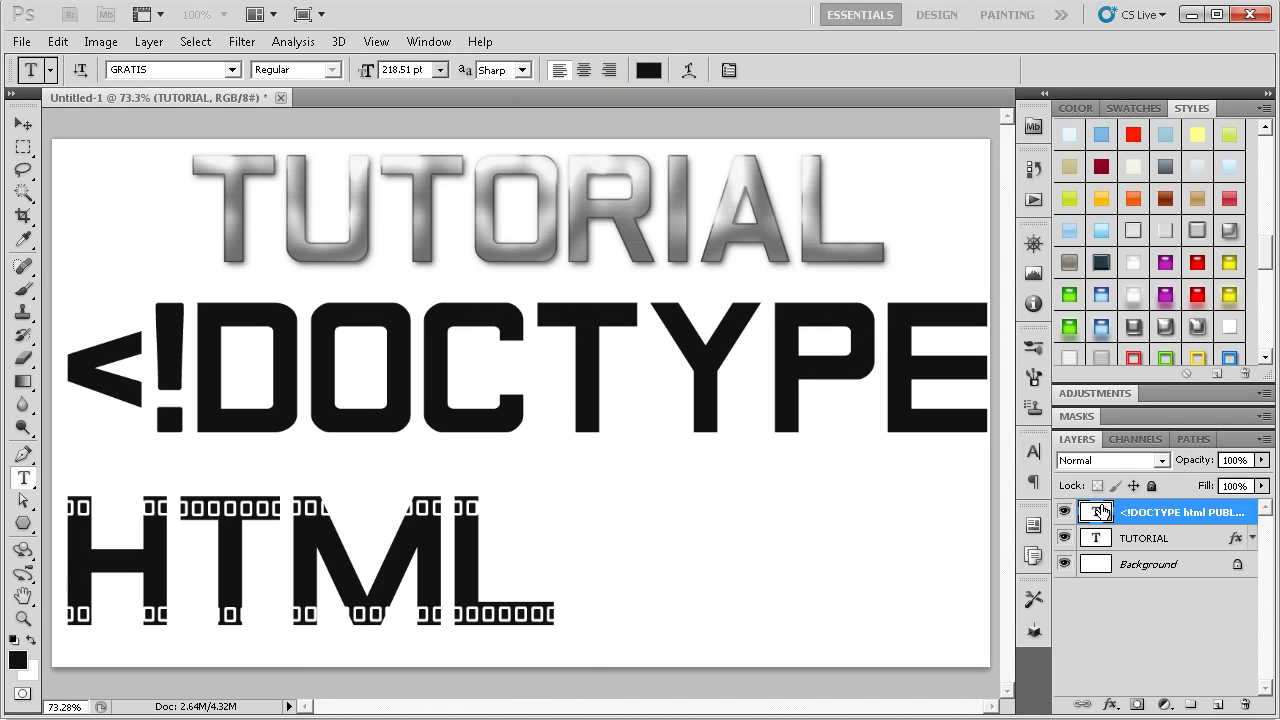
double_click(1097, 511)
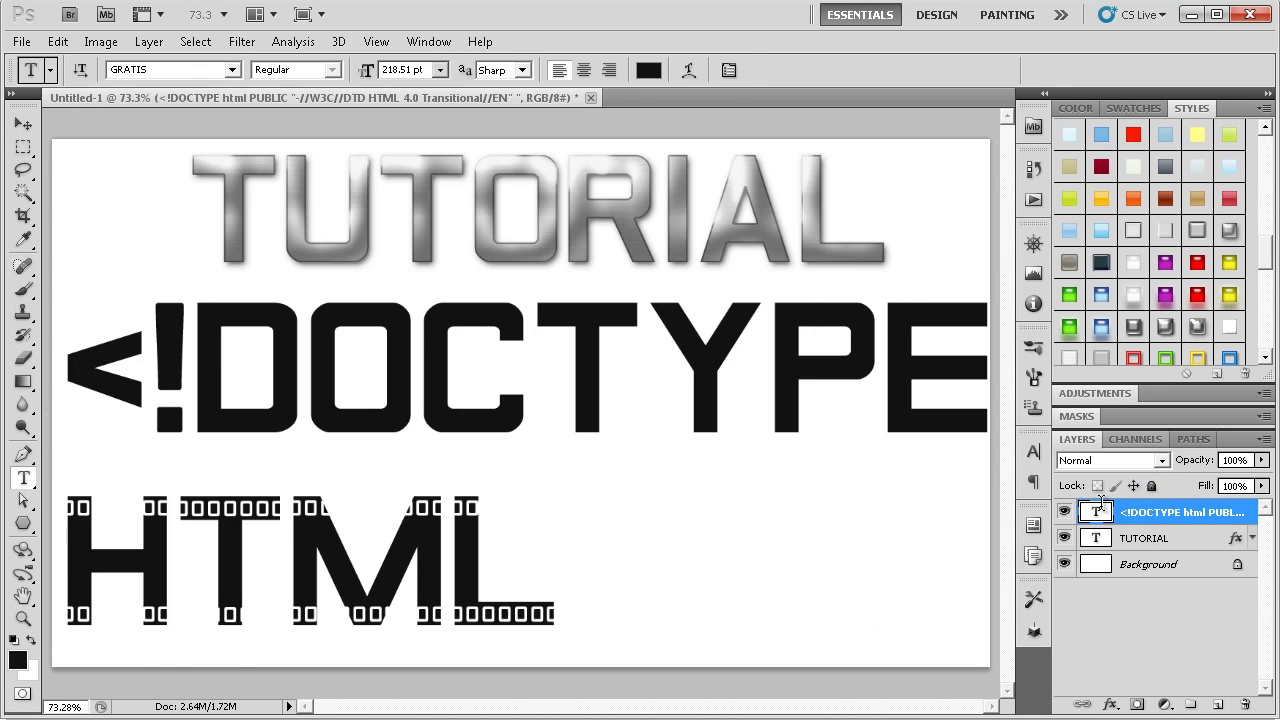
double_click(1097, 511)
left_click(439, 70)
left_click(420, 107)
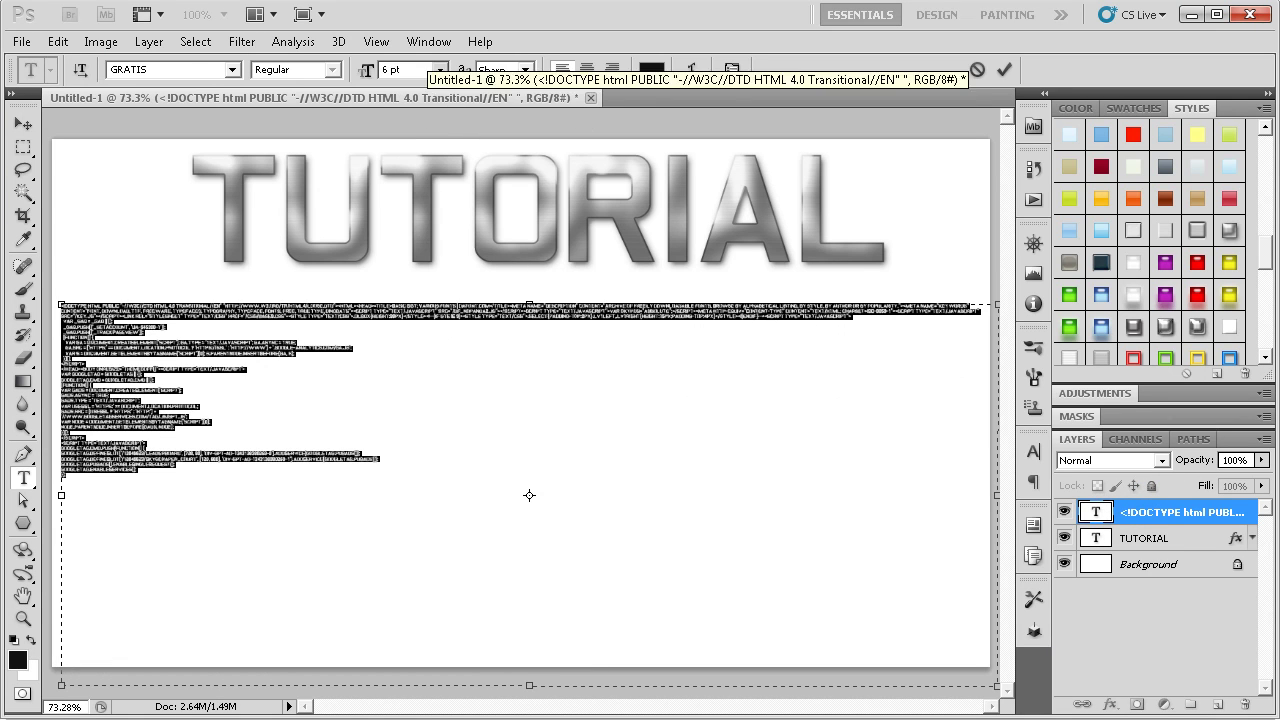
key("ctrl+Return")
left_click(20, 125)
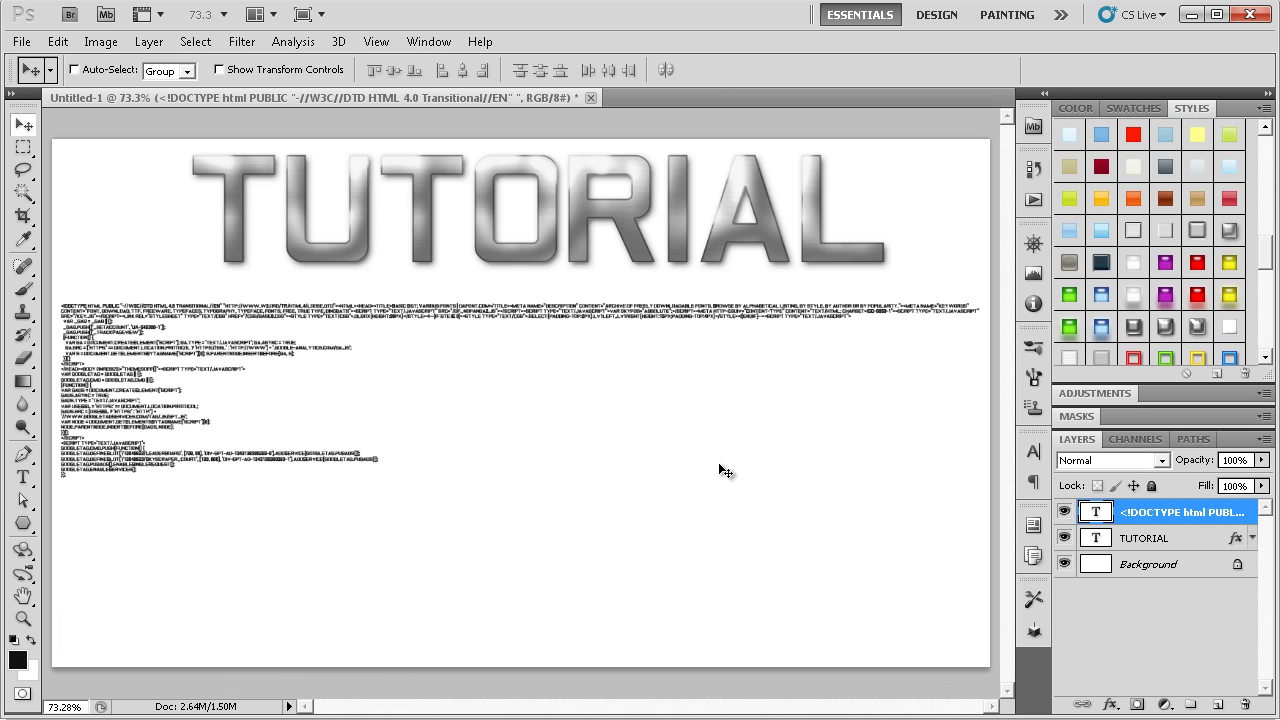
- Resize the pasted source text to 10 pt and commit it
double_click(1096, 512)
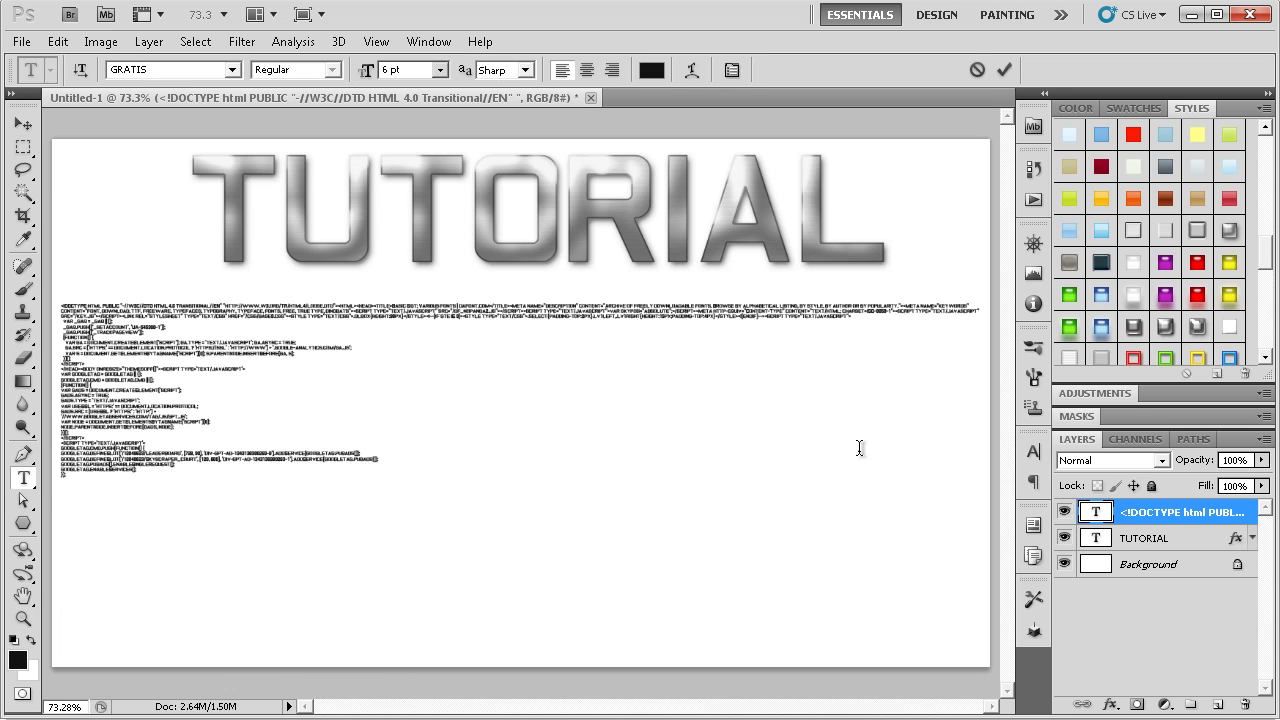
left_click(440, 69)
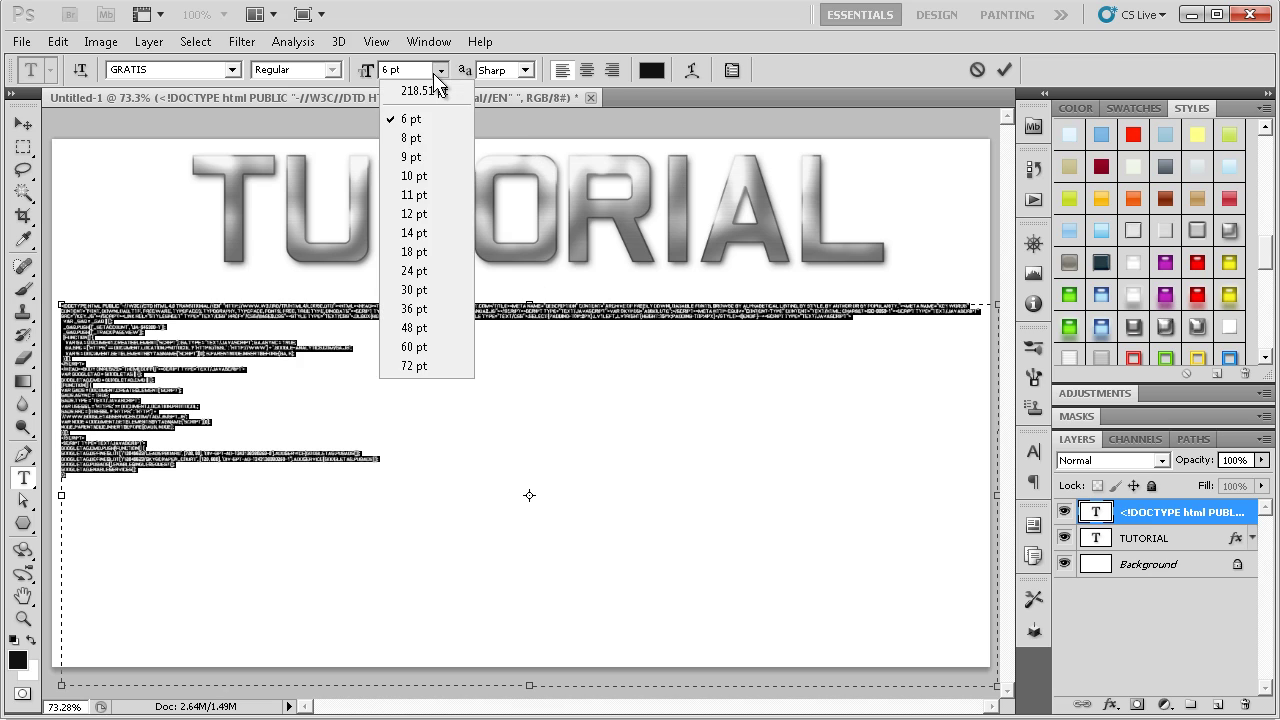
left_click(432, 176)
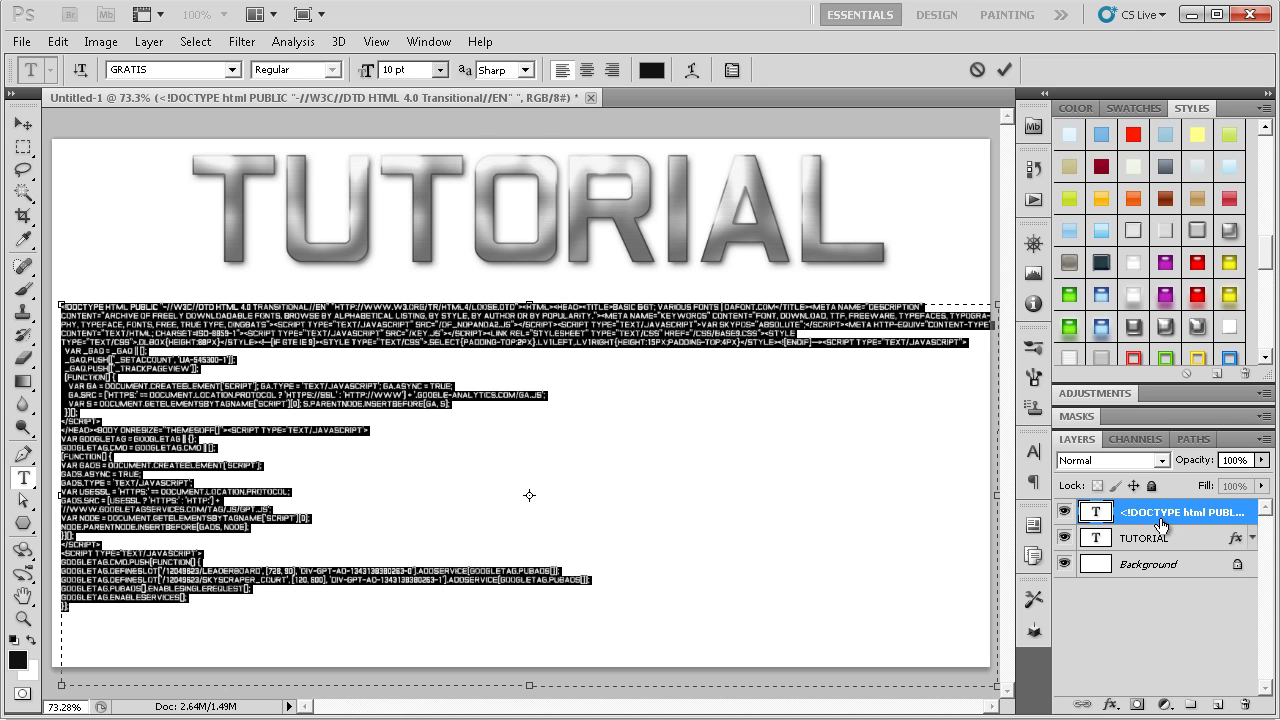
key("ctrl+Return")
key("v")
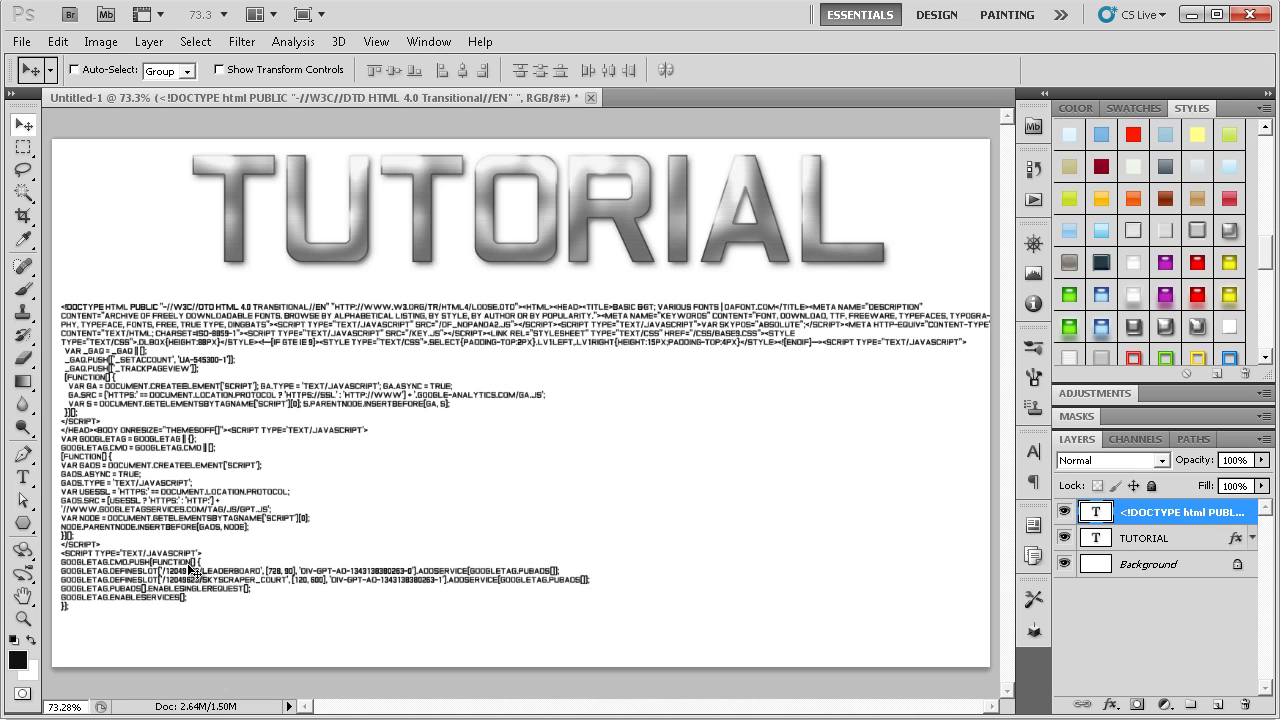
left_click(34, 481)
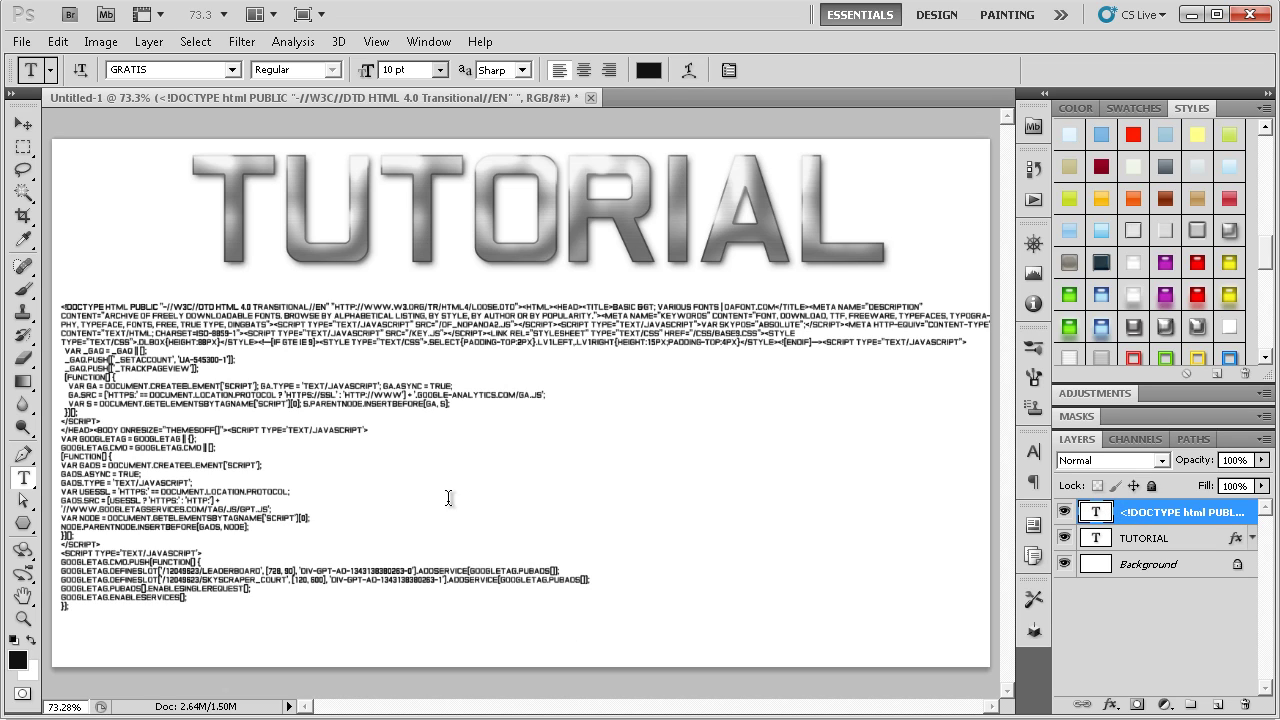
left_click(410, 190)
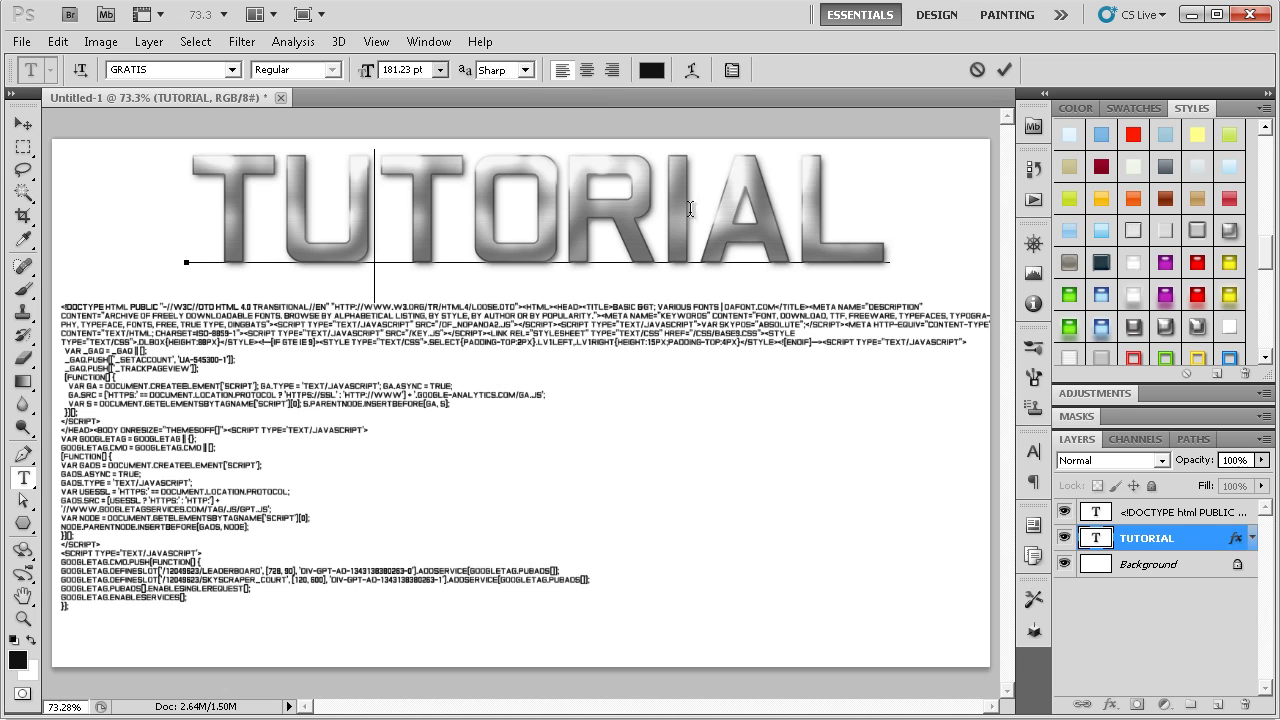
left_click(900, 205)
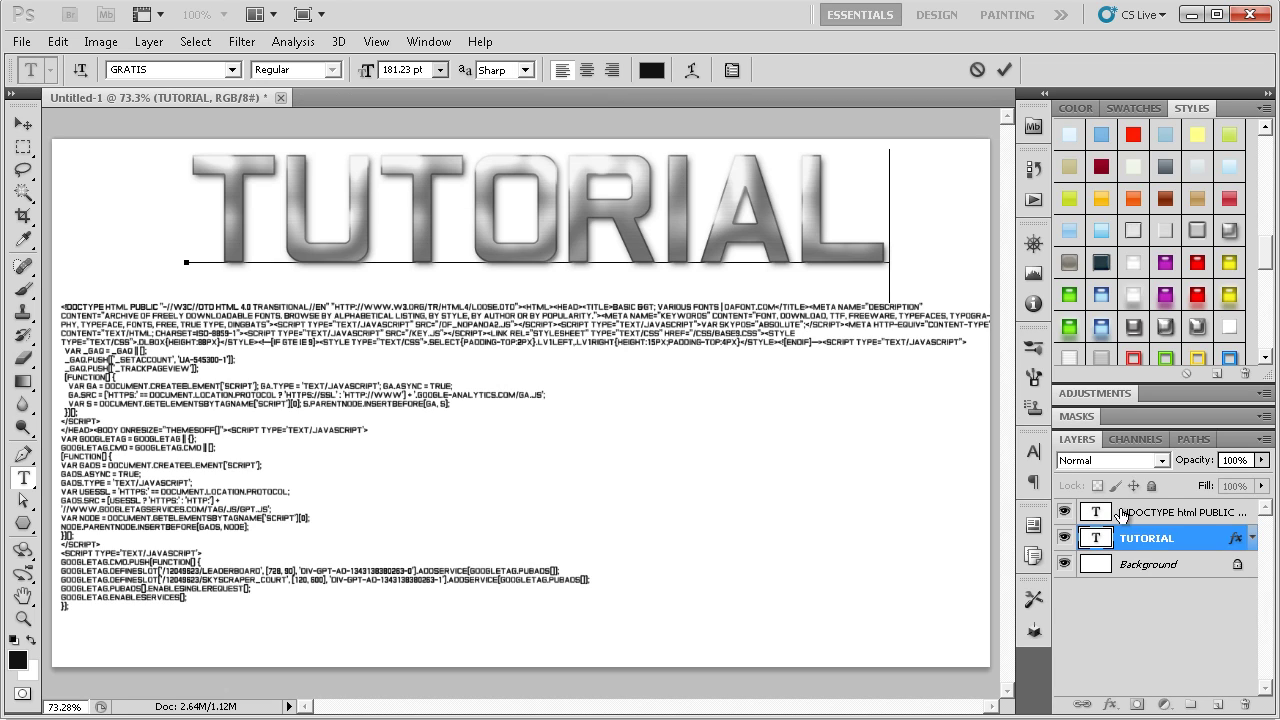
key("ctrl+Return")
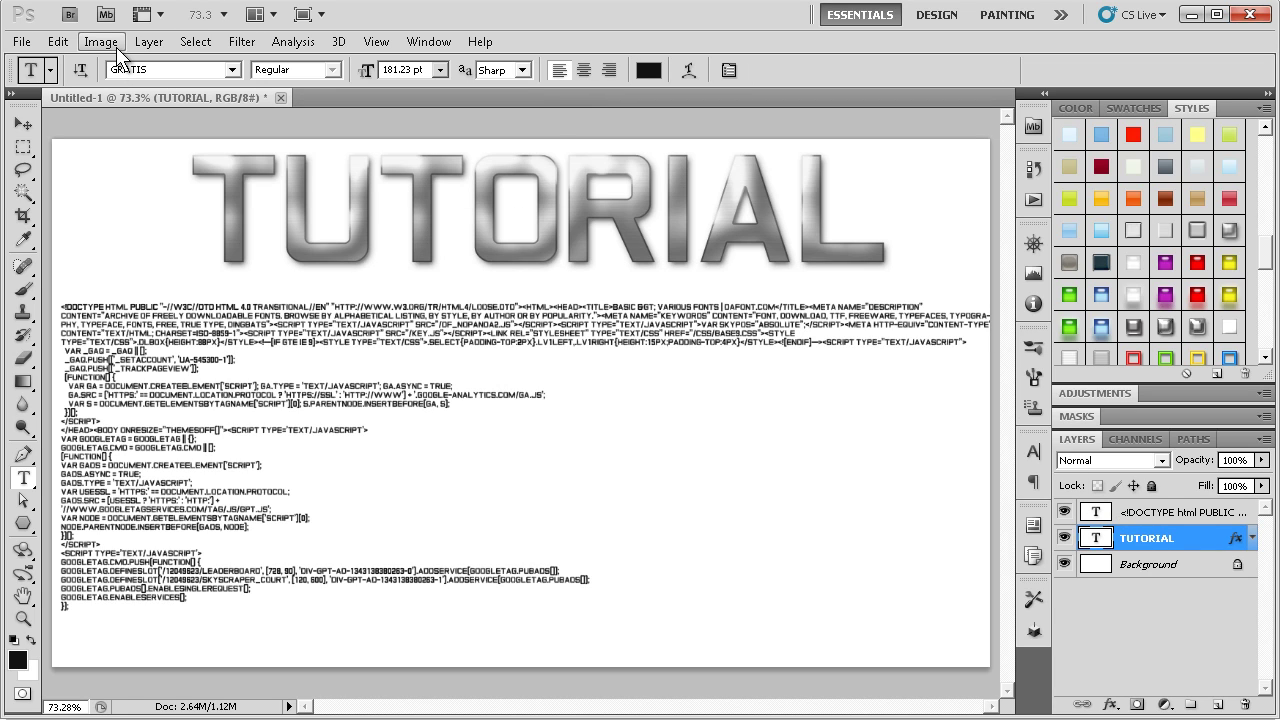